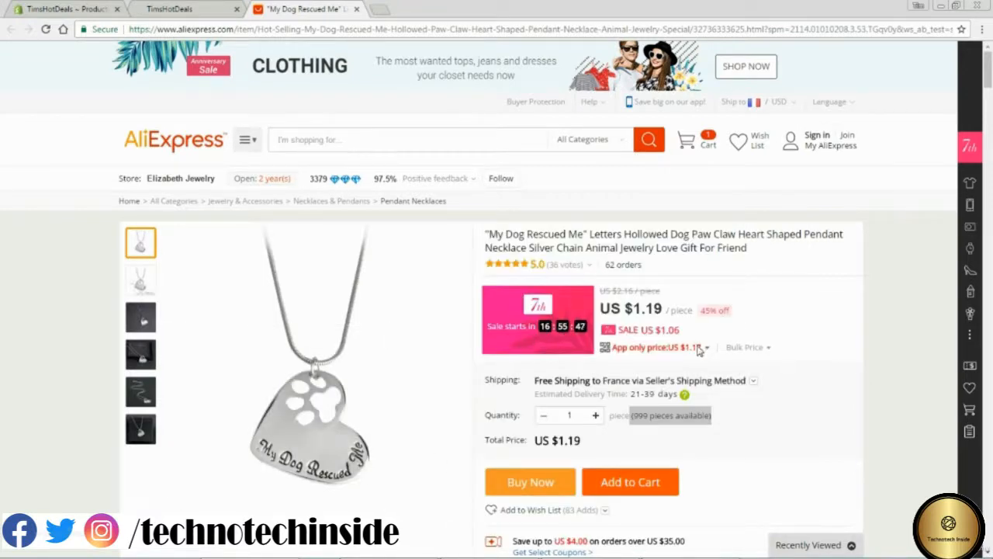
# Step: Examine the dog pendant necklace listing's price, photos, seller ratings and available stock
pyautogui.moveTo(698, 350)
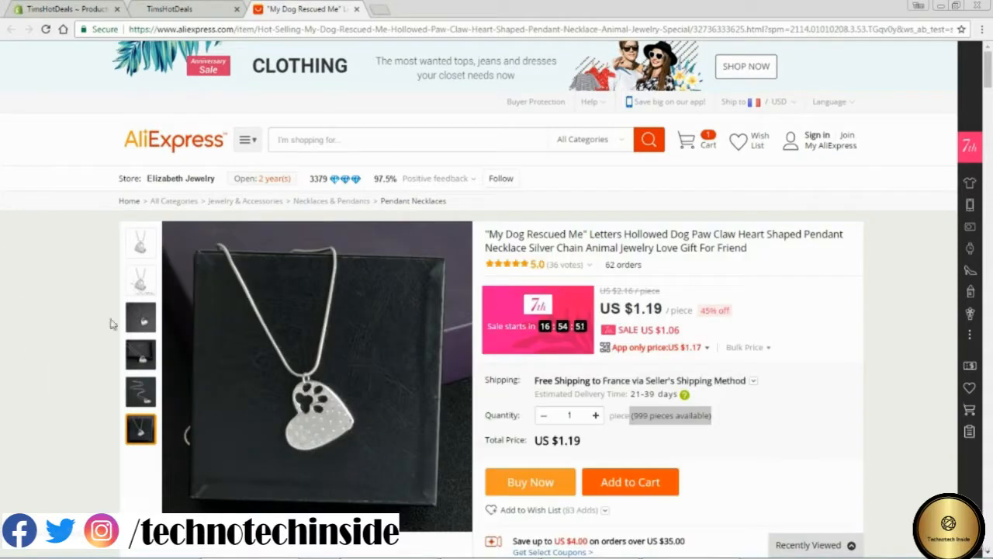
pyautogui.moveTo(135, 242)
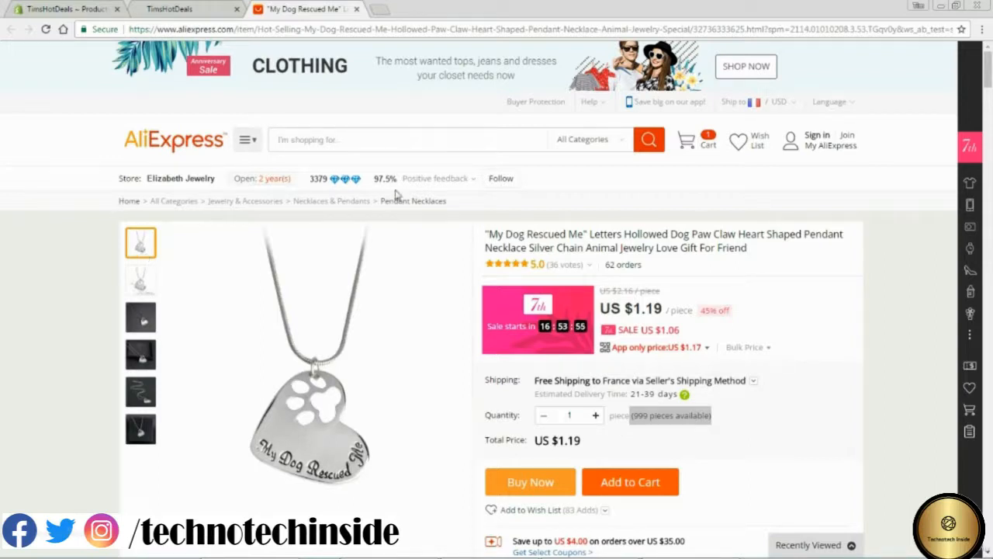
pyautogui.moveTo(381, 189)
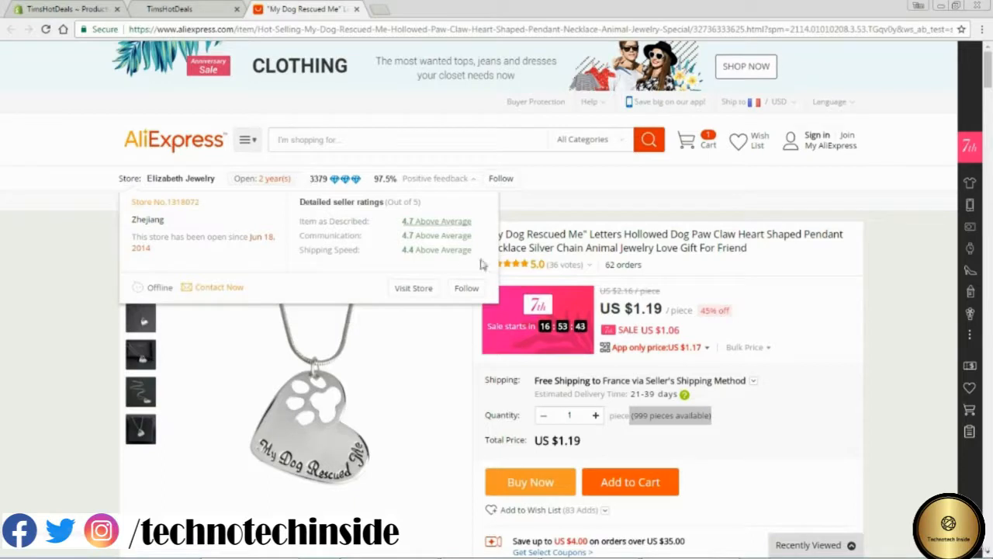
pyautogui.doubleClick(641, 415)
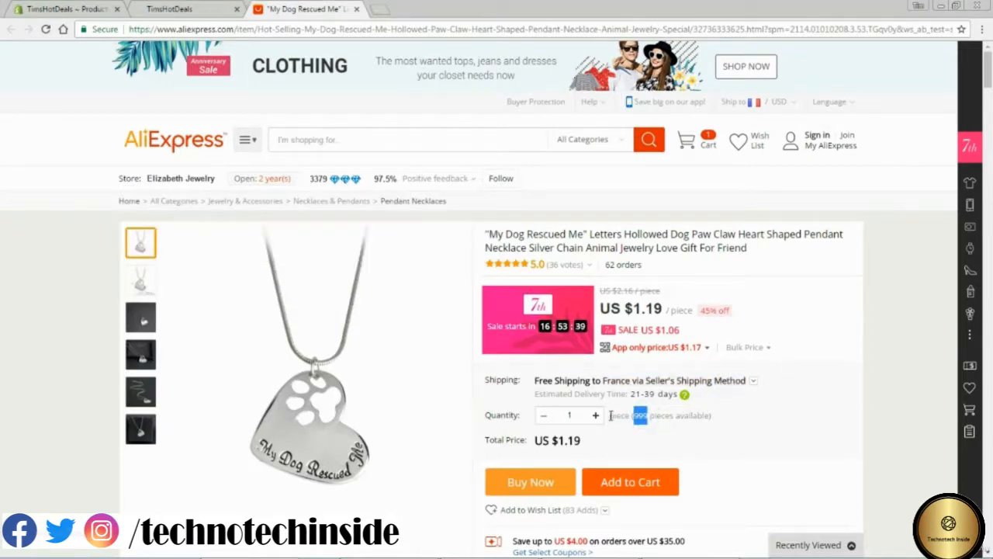
pyautogui.moveTo(613, 415); pyautogui.dragTo(720, 422)
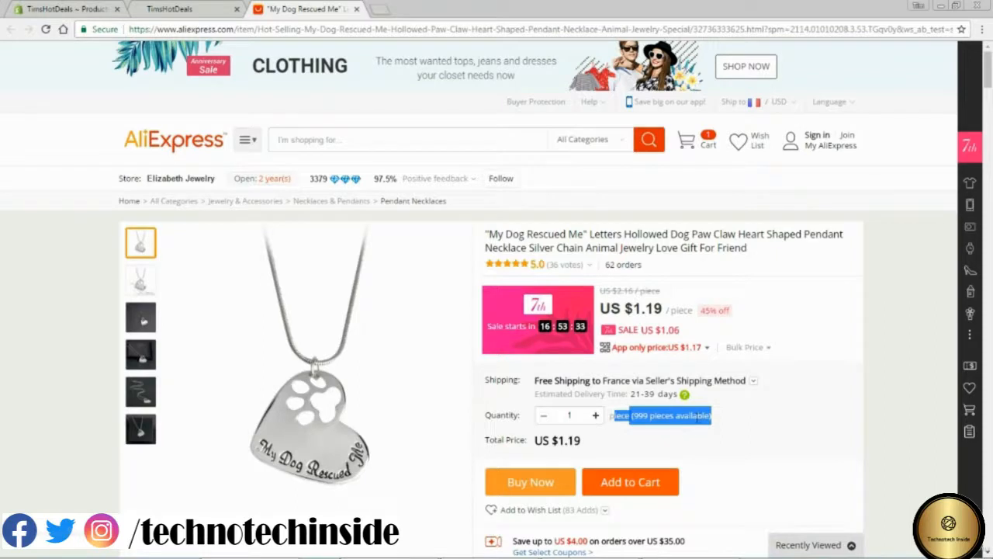
# Step: Check the necklace's shipping methods to France, and view the large photos in its product details
pyautogui.click(754, 383)
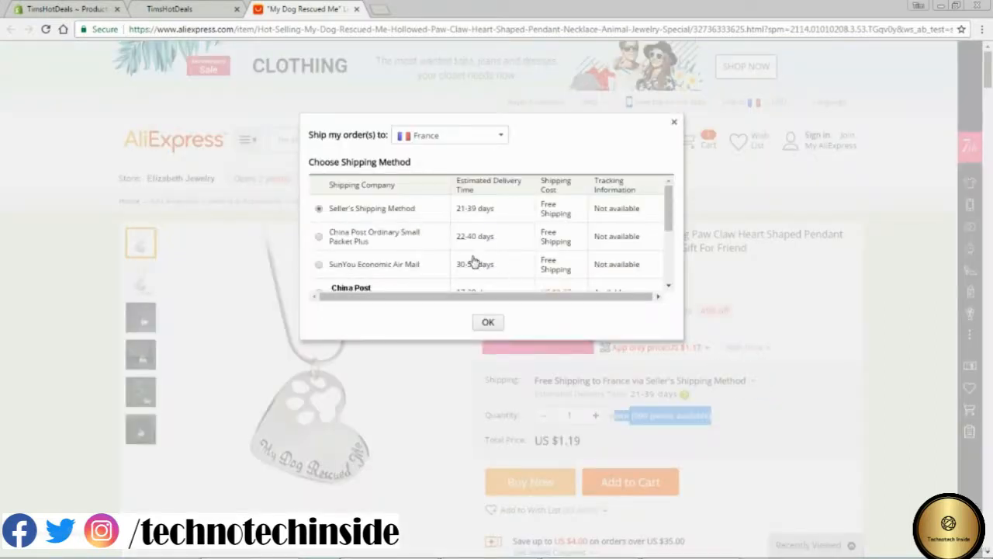
pyautogui.scroll(-1, 485, 246)
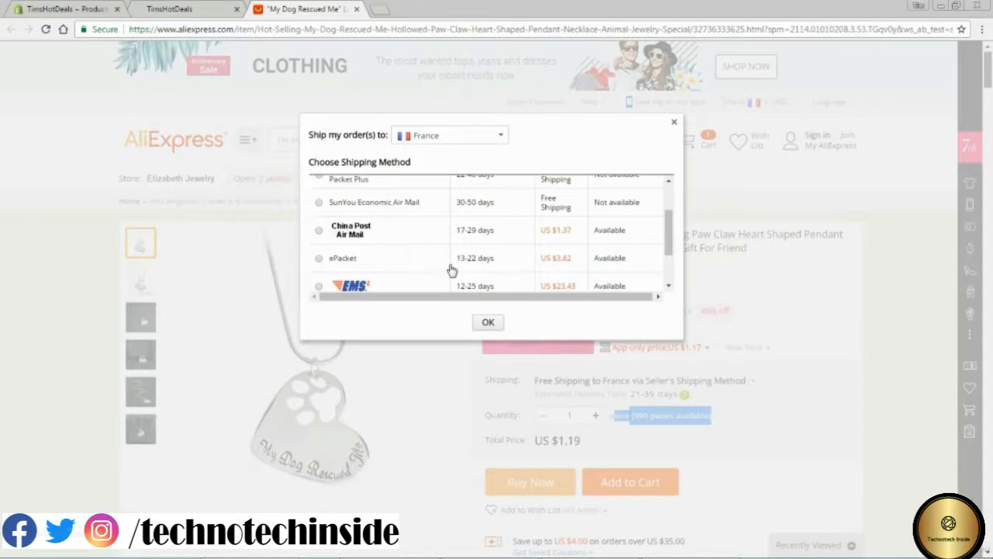
pyautogui.click(673, 122)
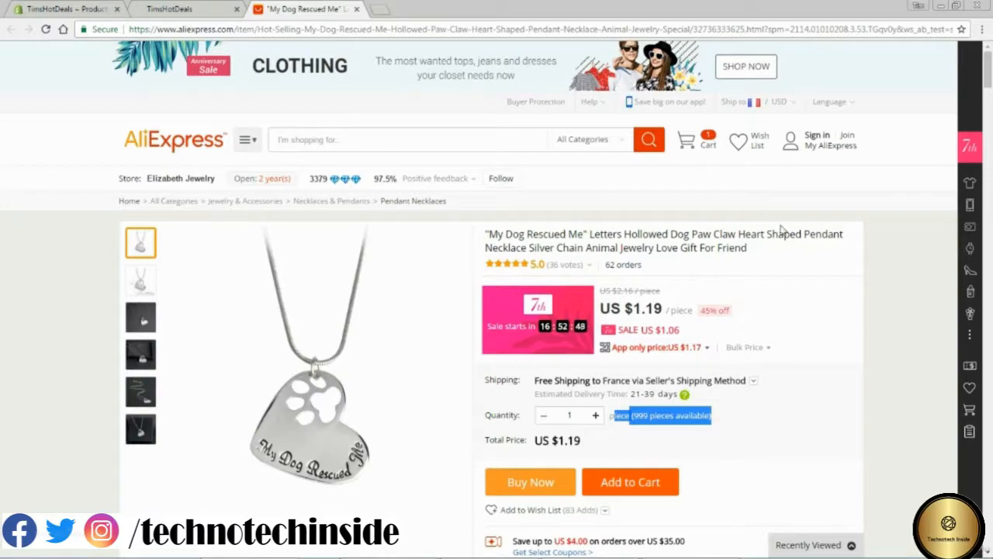
pyautogui.moveTo(988, 70); pyautogui.dragTo(989, 224)
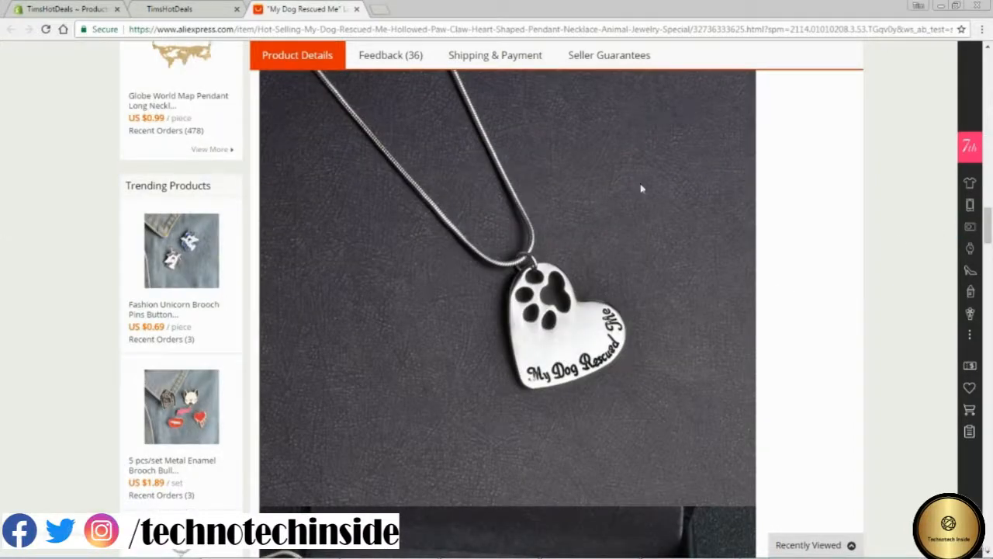
pyautogui.rightClick(503, 254)
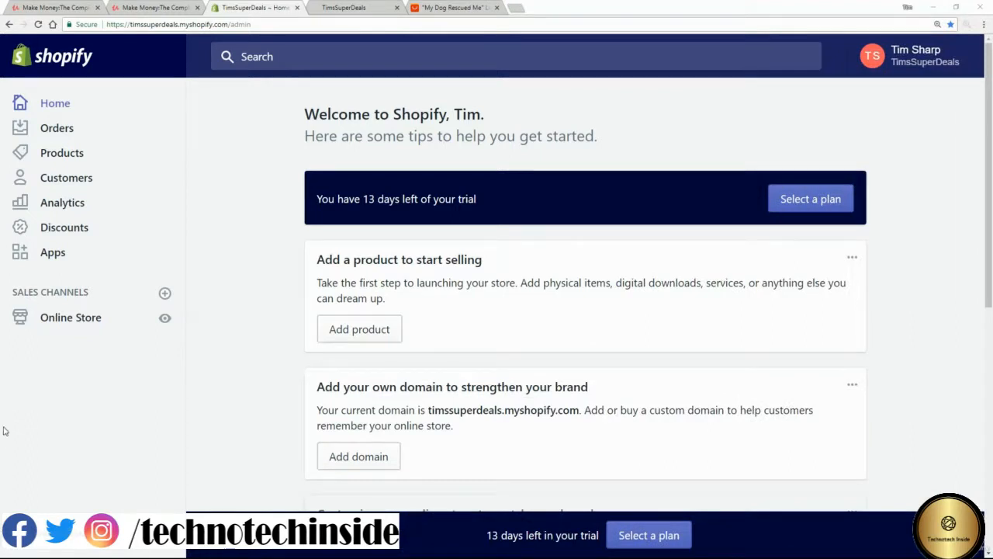
# Step: Start a new product in the Shopify store and look over its title, description and image sections
pyautogui.click(56, 159)
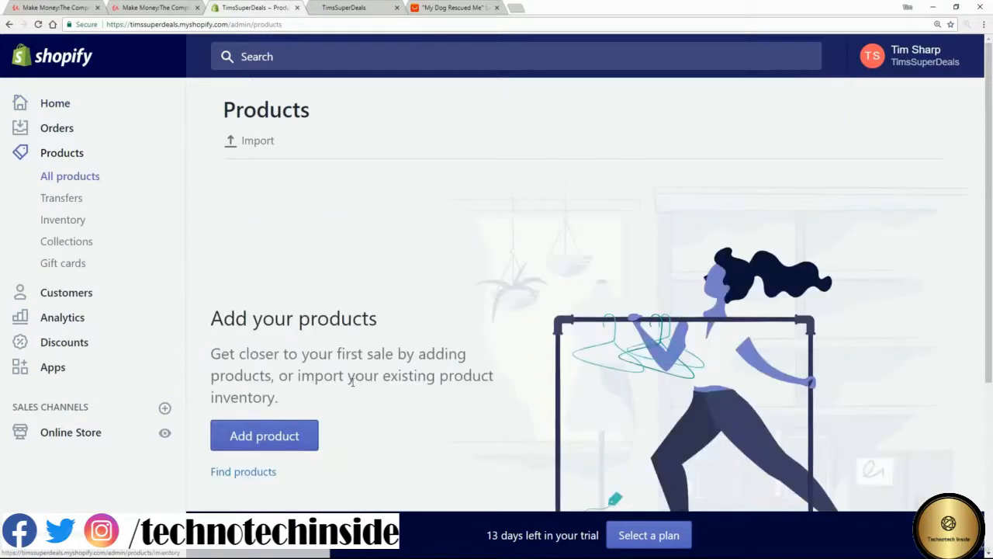
pyautogui.click(277, 437)
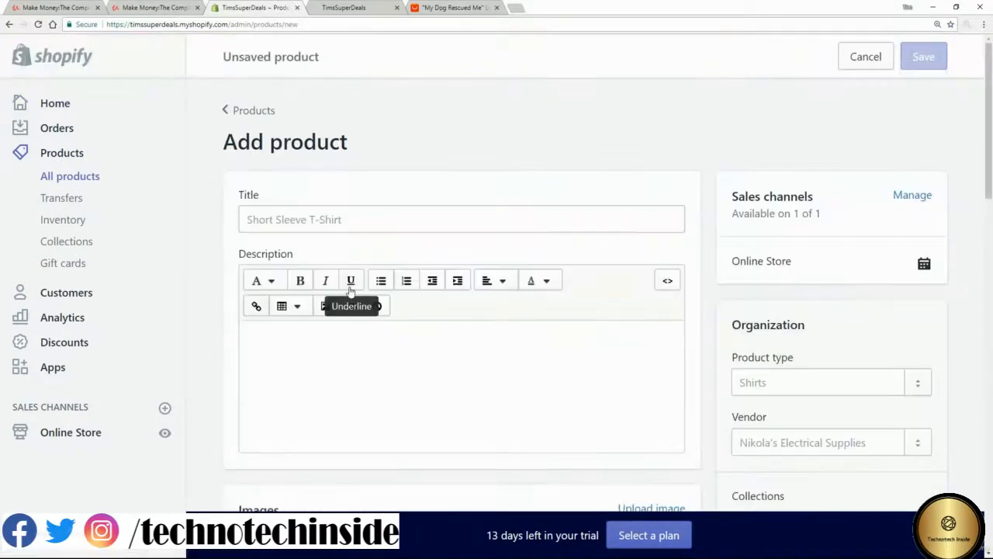
pyautogui.click(295, 220)
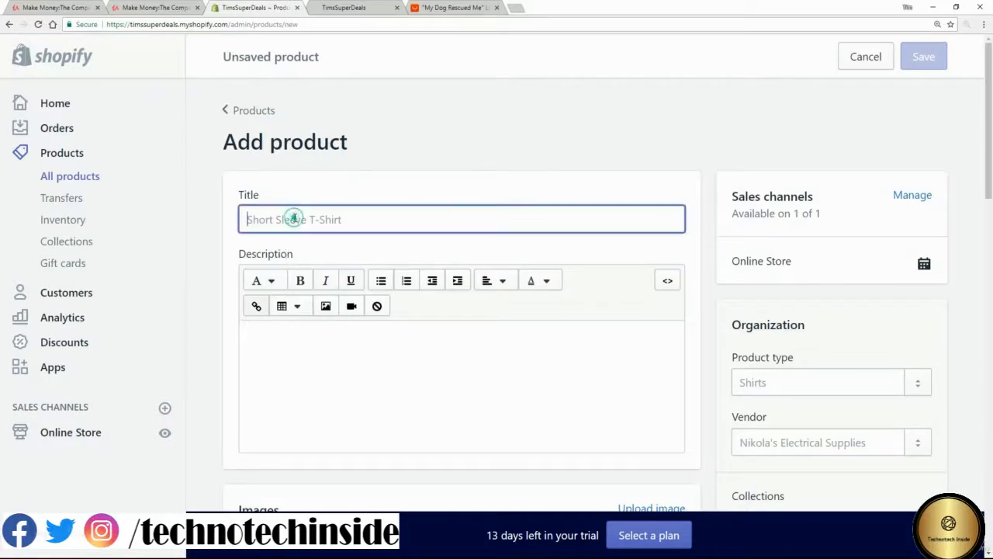
pyautogui.click(303, 370)
pyautogui.scroll(-2, 341, 376)
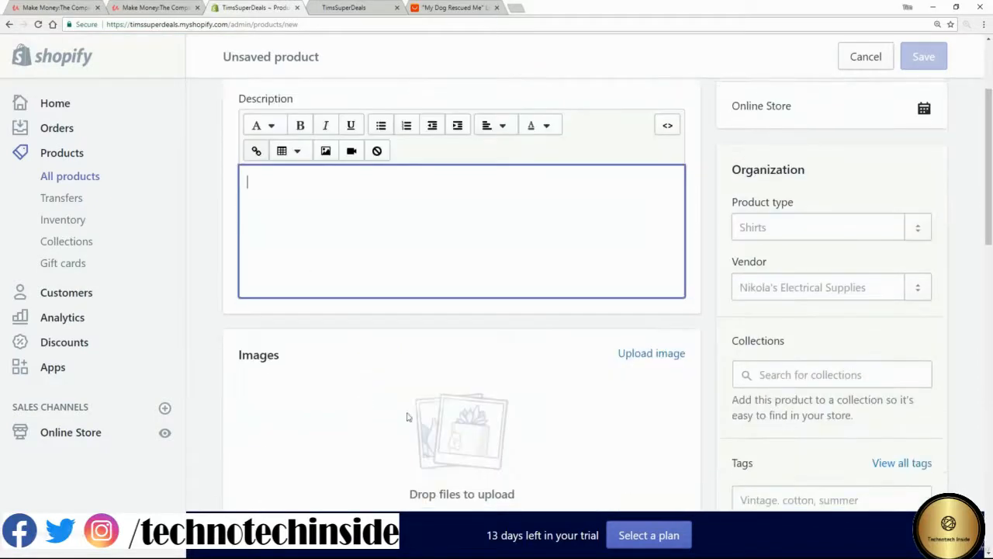
pyautogui.scroll(2, 364, 283)
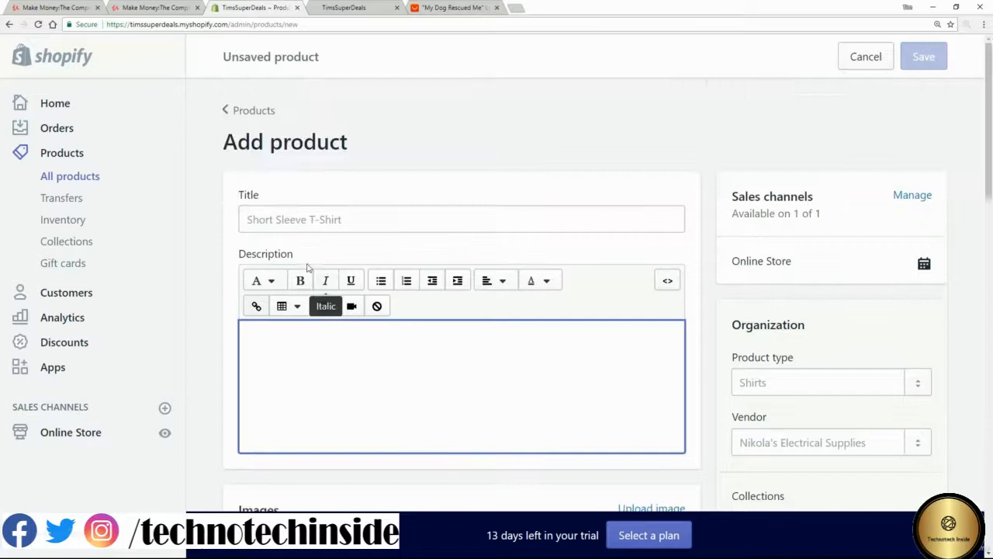
# Step: Title the new product "Heart shaped dog pendant"
pyautogui.click(270, 220)
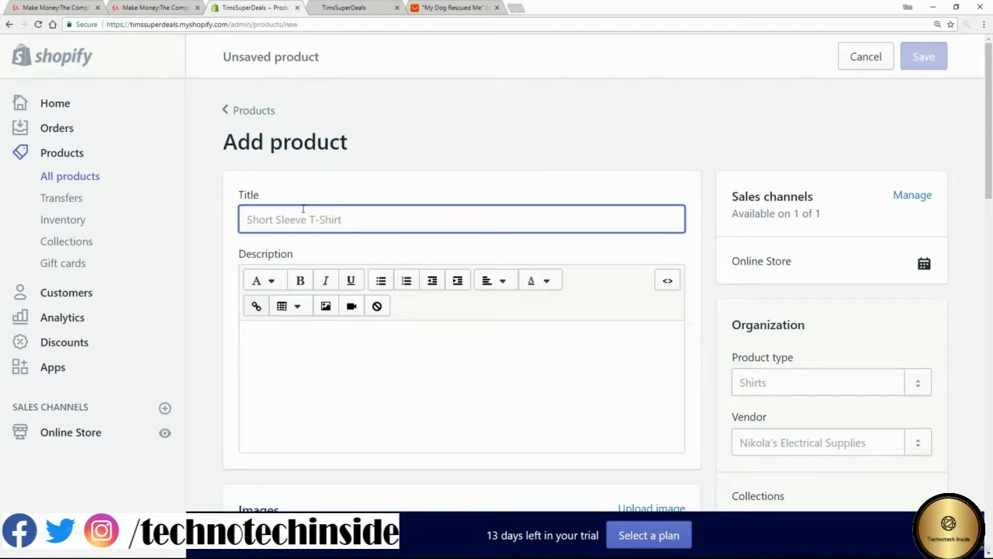
pyautogui.write('Heart shaped')
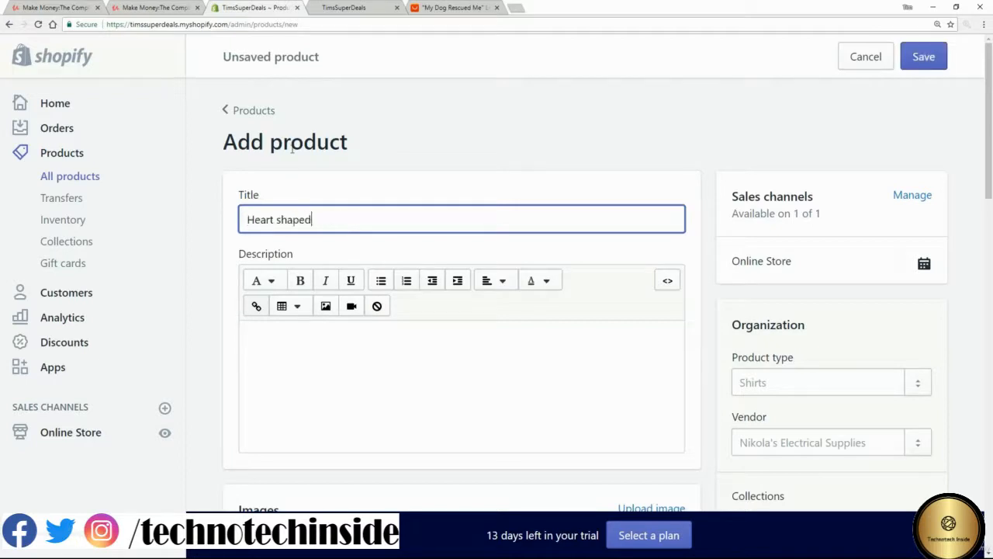
pyautogui.write(' dog pendant')
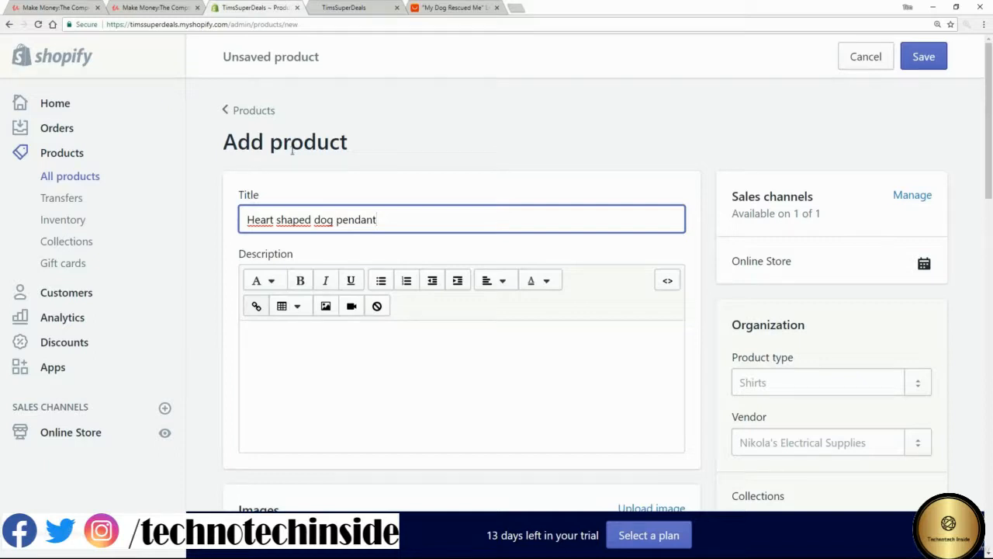
# Step: Begin the product description with the question "Would you love to own this heart shaped dog pendant?"
pyautogui.click(289, 366)
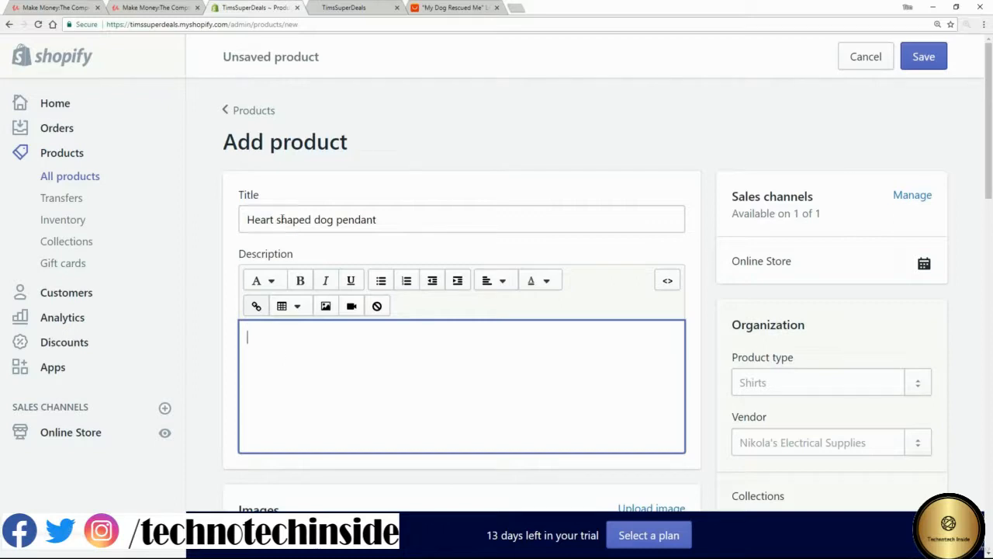
pyautogui.write('Would you loved')
pyautogui.press('BackSpace')
pyautogui.press('BackSpace')
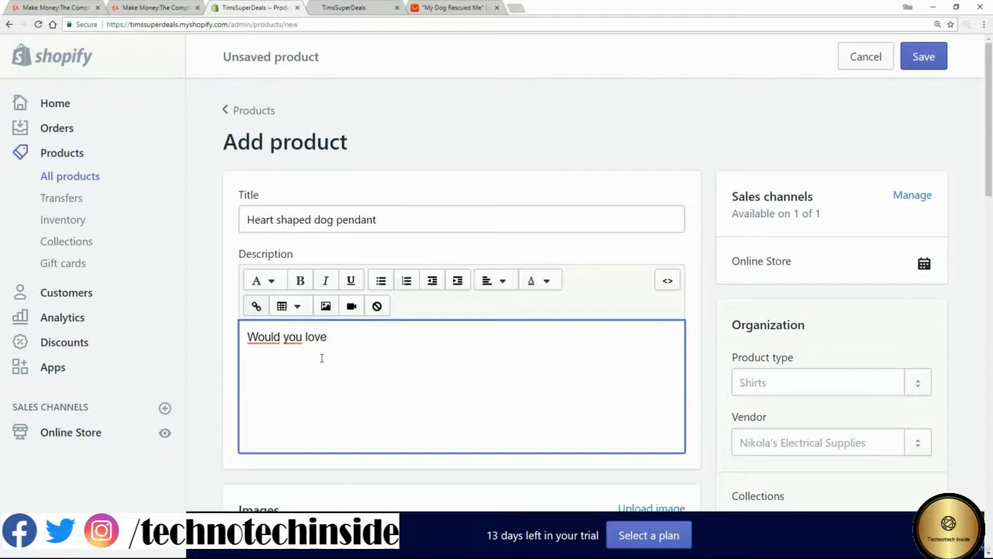
pyautogui.write('to own this hear')
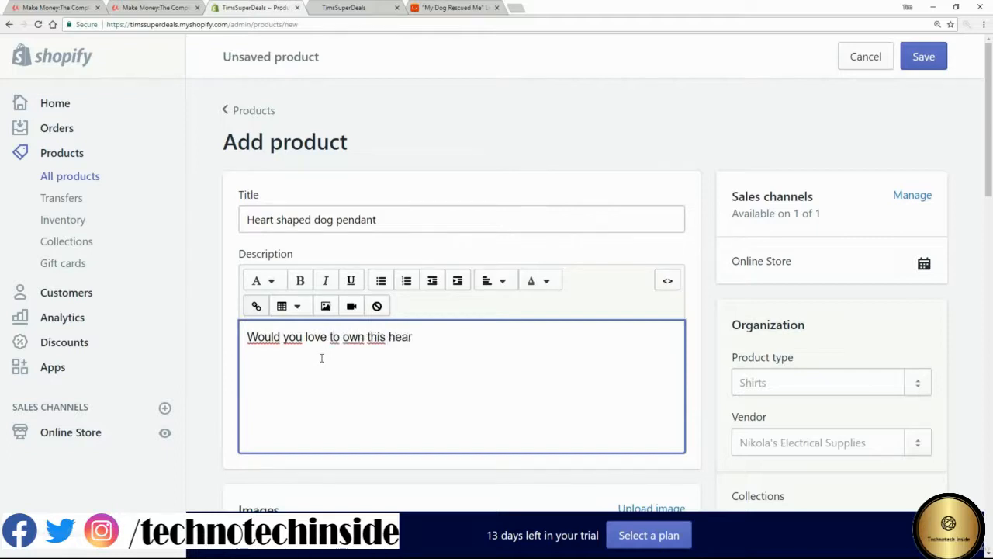
pyautogui.write('t shaoed')
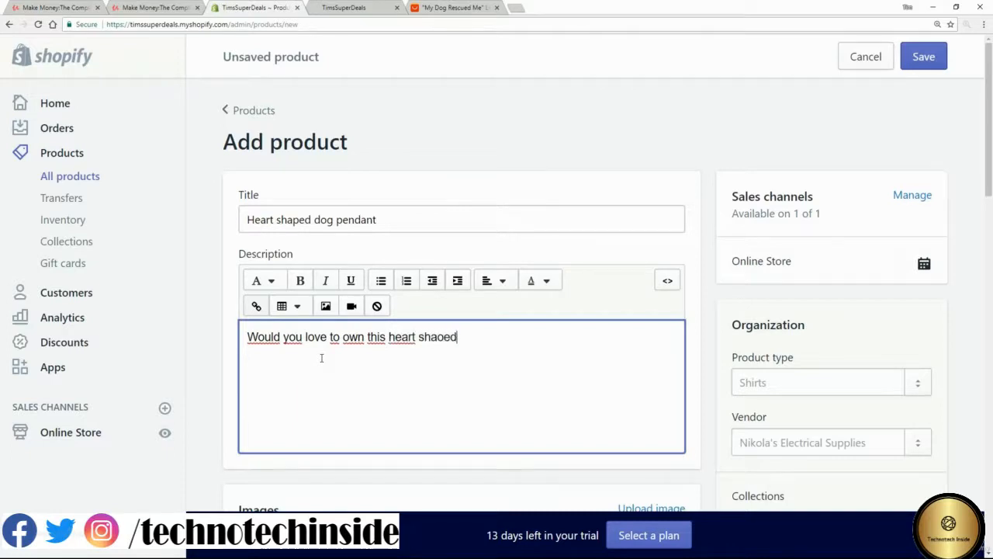
pyautogui.press('BackSpace')
pyautogui.press('BackSpace')
pyautogui.press('BackSpace')
pyautogui.write('ped dog pendant?')
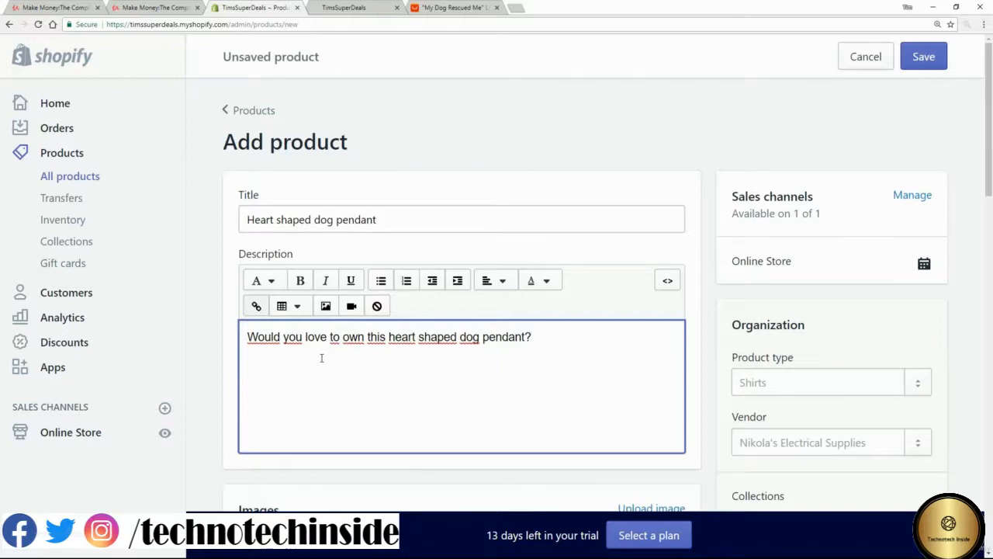
# Step: Add a bulleted list below the description's question: "Show your love of dogs", "High quality alloy" and "Beautiful silver finish"
pyautogui.press('Return')
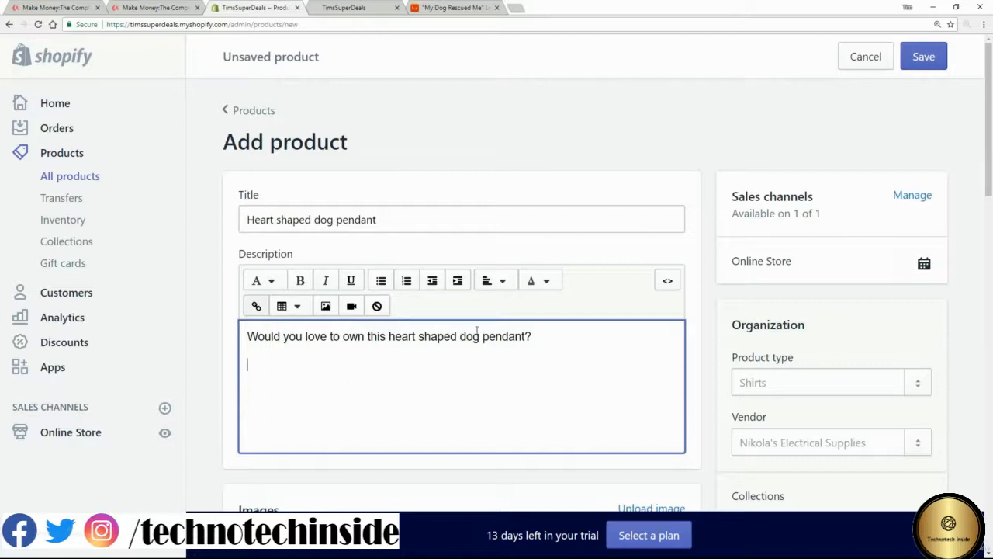
pyautogui.click(381, 281)
pyautogui.write('Show you')
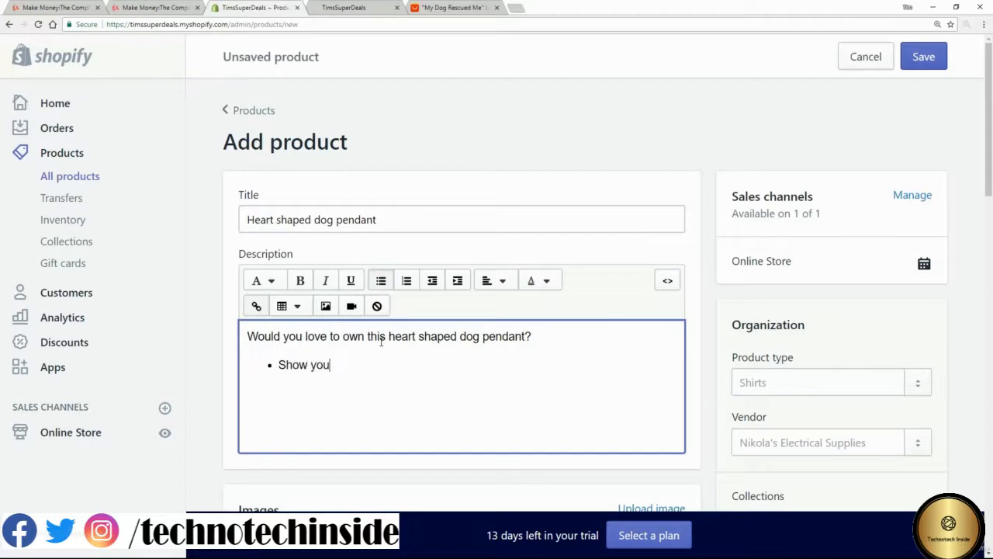
pyautogui.write('r love of dogs H')
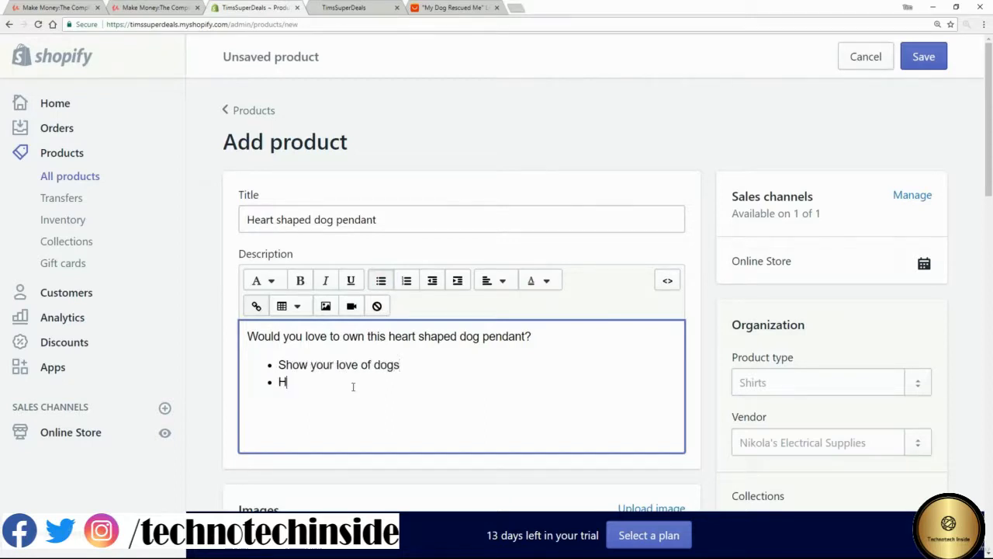
pyautogui.write('igh quality alloy')
pyautogui.write('Beaut')
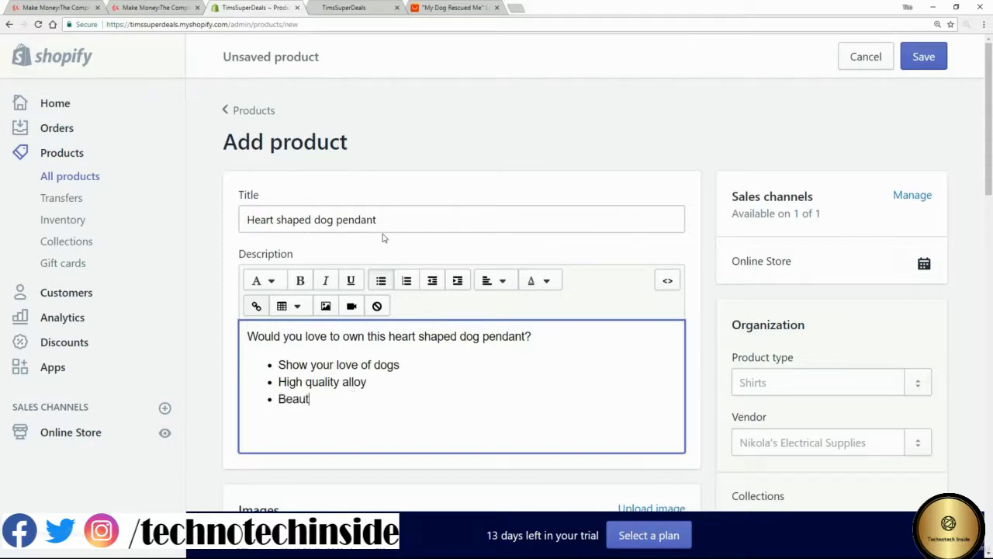
pyautogui.write('iful sive')
pyautogui.press('BackSpace')
pyautogui.press('BackSpace')
pyautogui.write('lver finish')
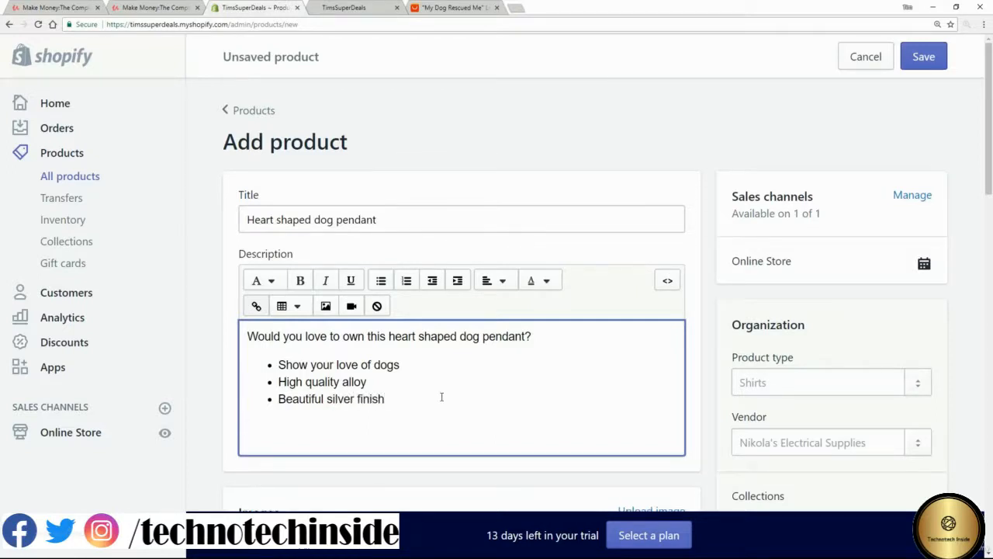
pyautogui.press('Return')
pyautogui.press('Return')
# Step: Upload all five necklace pictures from the Images folder to the product
pyautogui.scroll(-5, 492, 269)
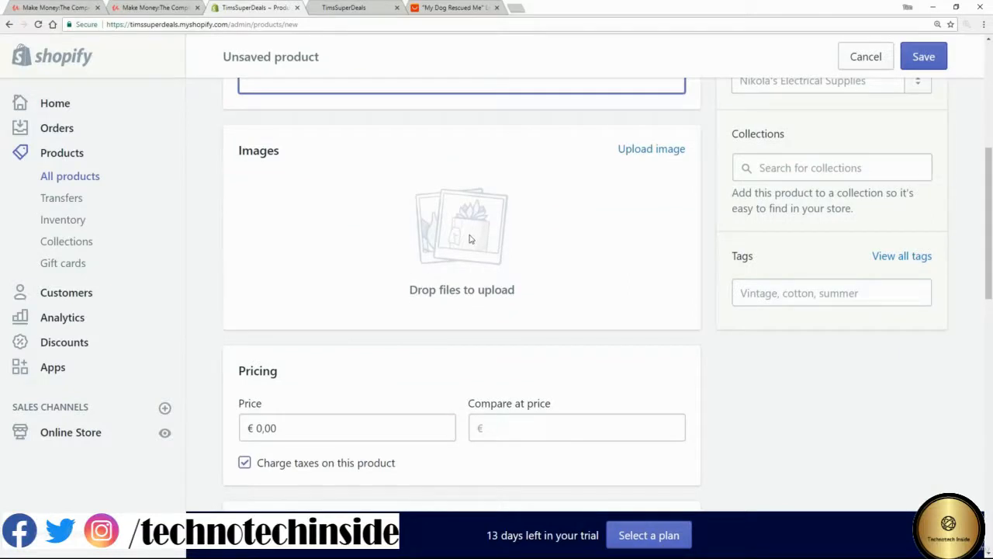
pyautogui.click(665, 154)
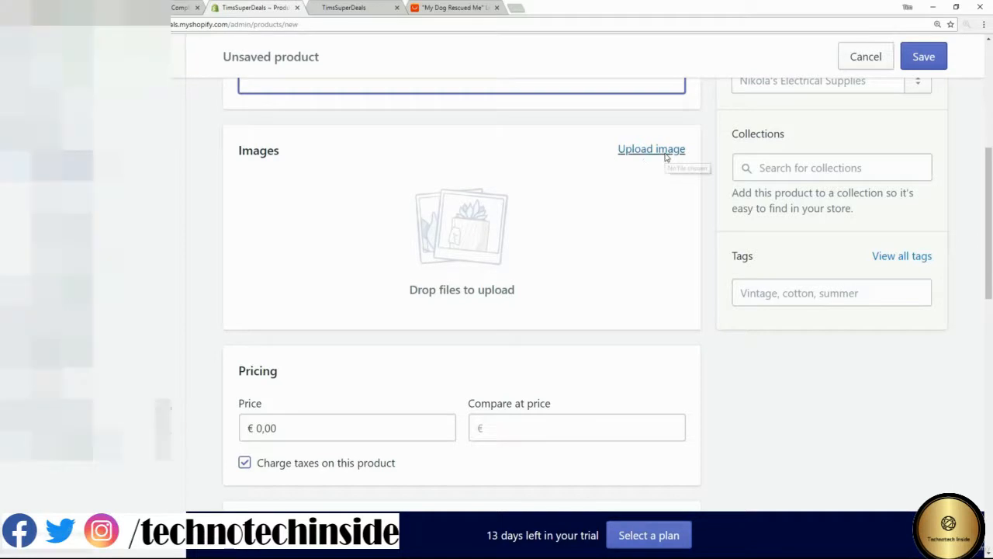
pyautogui.click(665, 153)
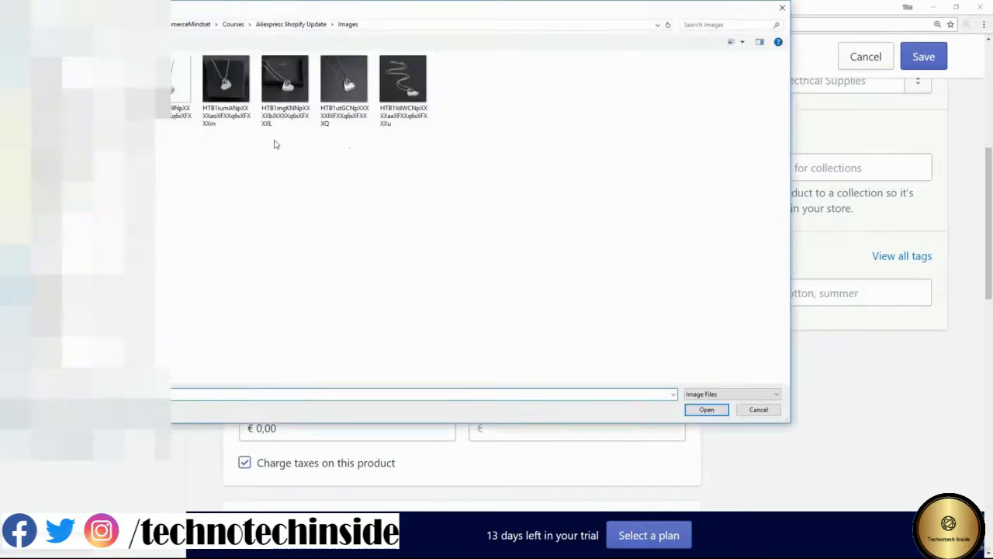
pyautogui.click(180, 81)
pyautogui.keyDown('shift'); pyautogui.click(407, 89); pyautogui.keyUp('shift')
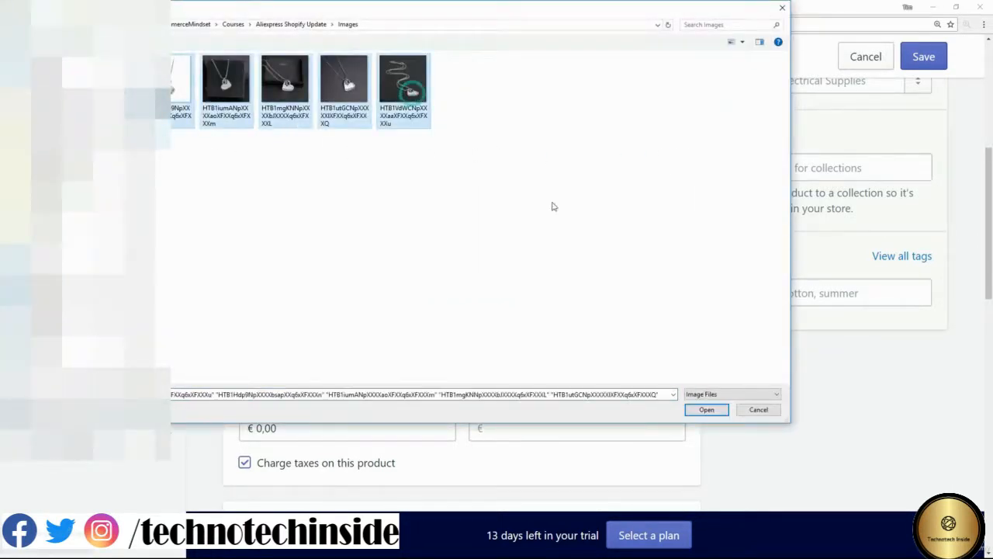
pyautogui.click(702, 411)
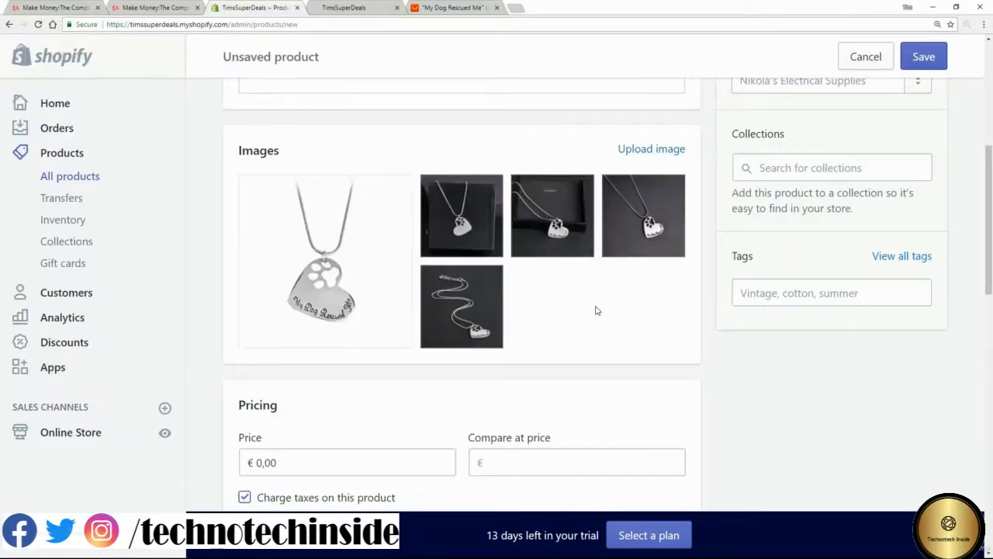
pyautogui.moveTo(478, 249); pyautogui.dragTo(477, 225)
pyautogui.moveTo(362, 312)
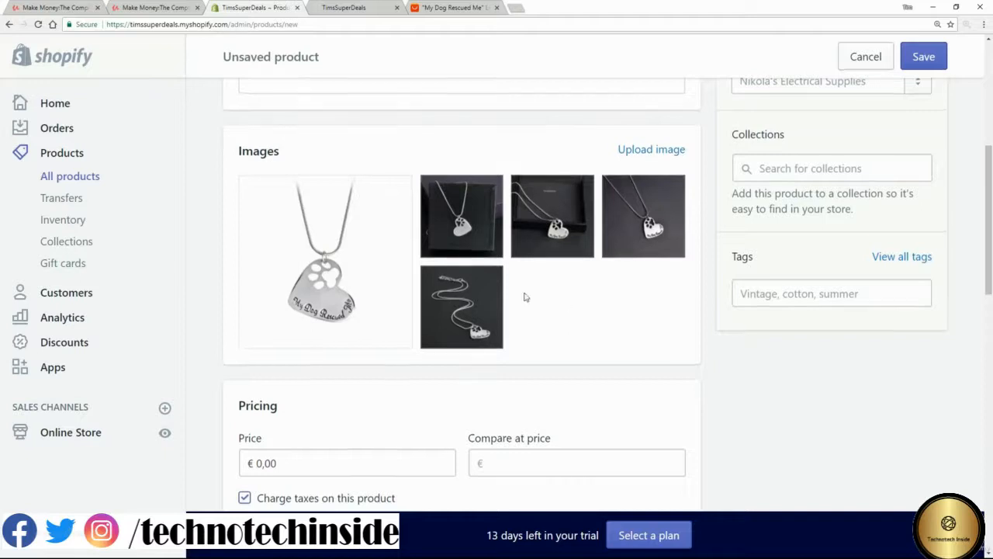
pyautogui.scroll(5, 525, 295)
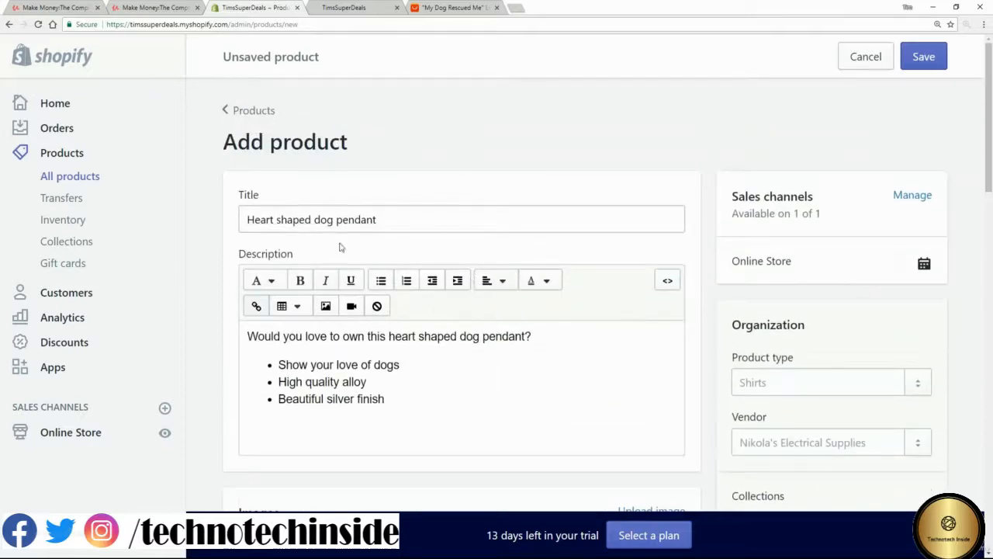
# Step: Set the product's compare-at price to €25
pyautogui.scroll(-3, 355, 260)
pyautogui.scroll(-3, 599, 332)
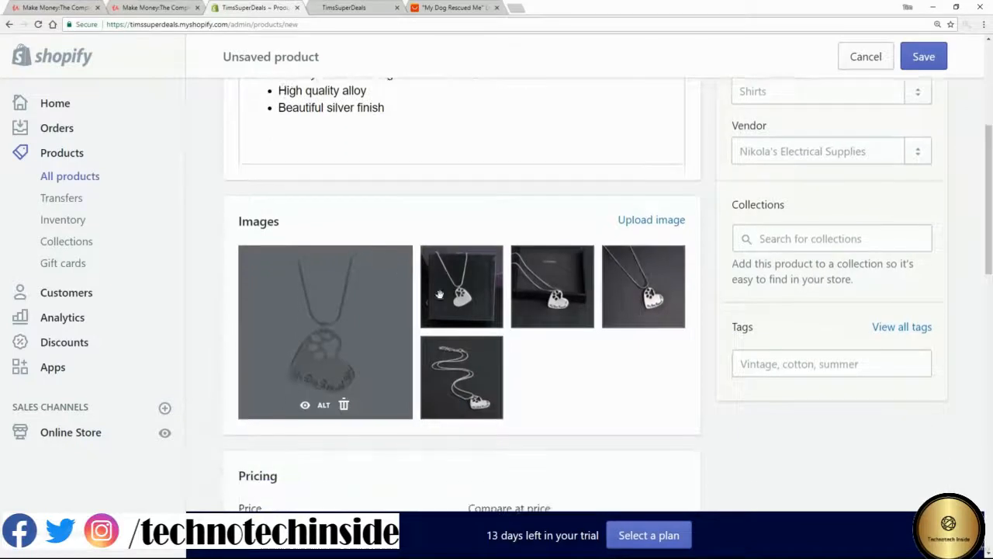
pyautogui.scroll(-1, 598, 332)
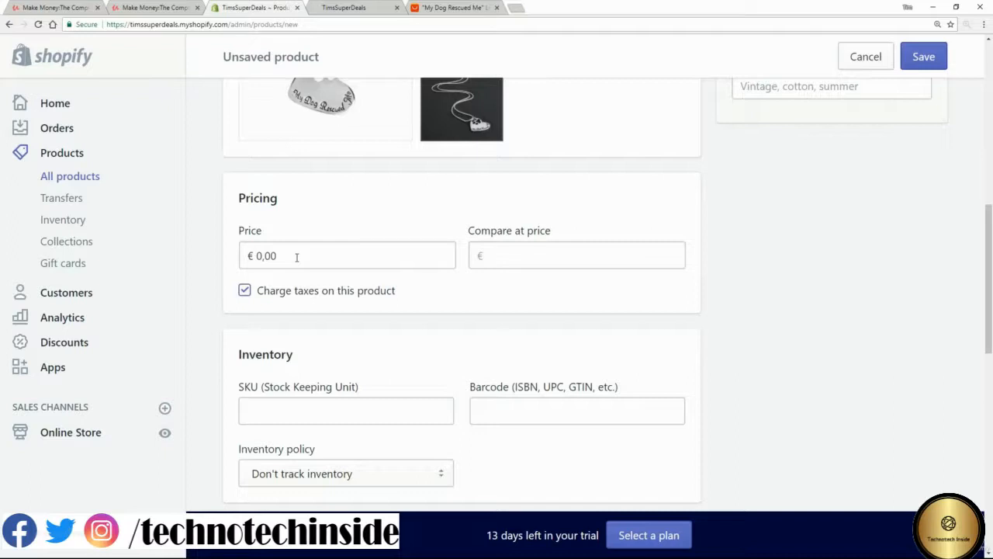
pyautogui.click(514, 257)
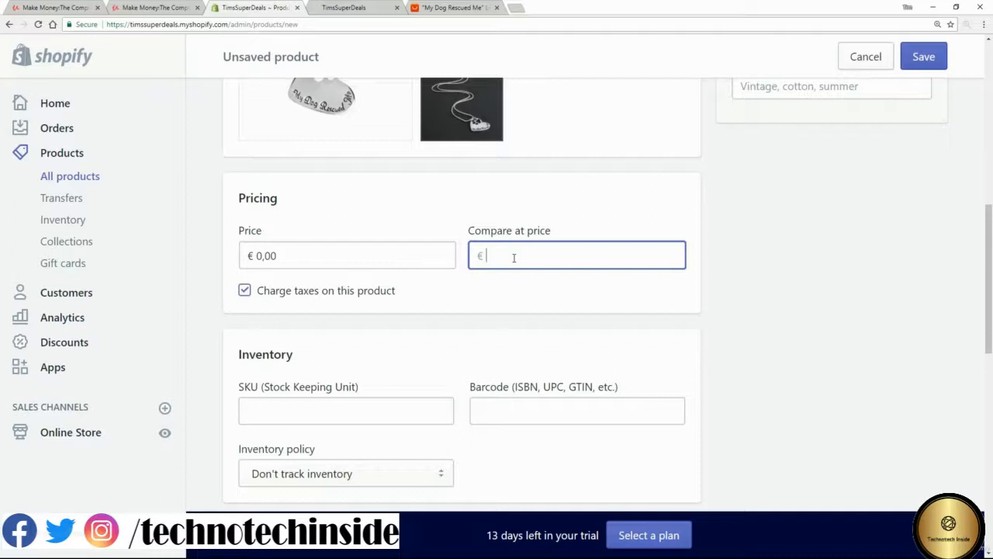
pyautogui.write('25')
# Step: Set the product's selling price to €19
pyautogui.click(305, 256)
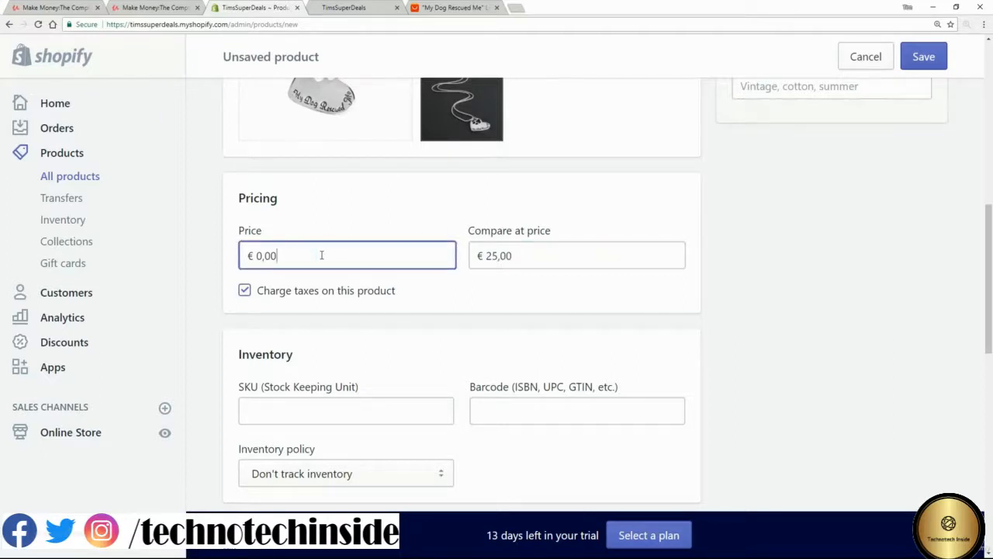
pyautogui.press('BackSpace')
pyautogui.press('BackSpace')
pyautogui.press('BackSpace')
pyautogui.press('BackSpace')
pyautogui.write('19')
pyautogui.click(618, 312)
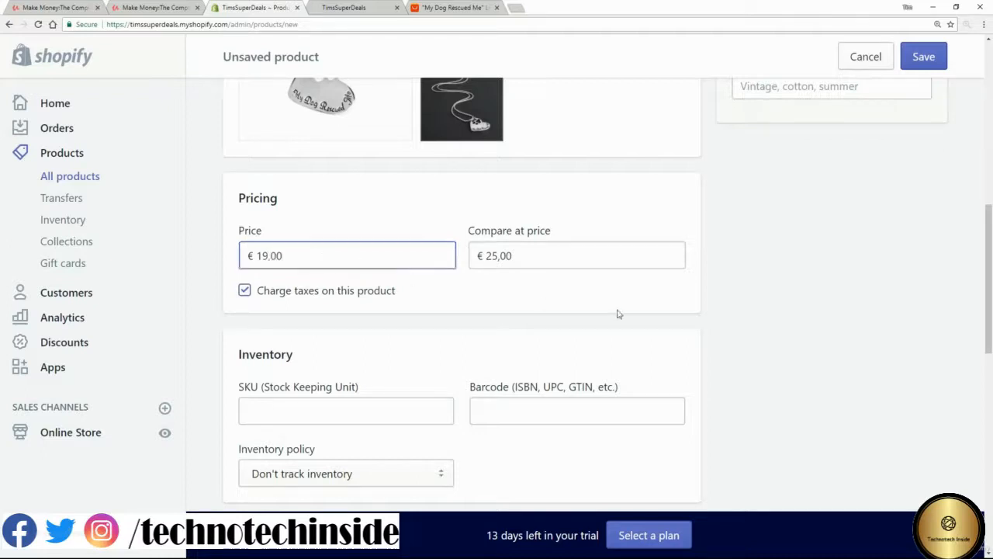
# Step: Save the heart shaped dog pendant product, keeping the default inventory, shipping and search engine listing settings
pyautogui.scroll(-3, 610, 288)
pyautogui.scroll(-1, 609, 289)
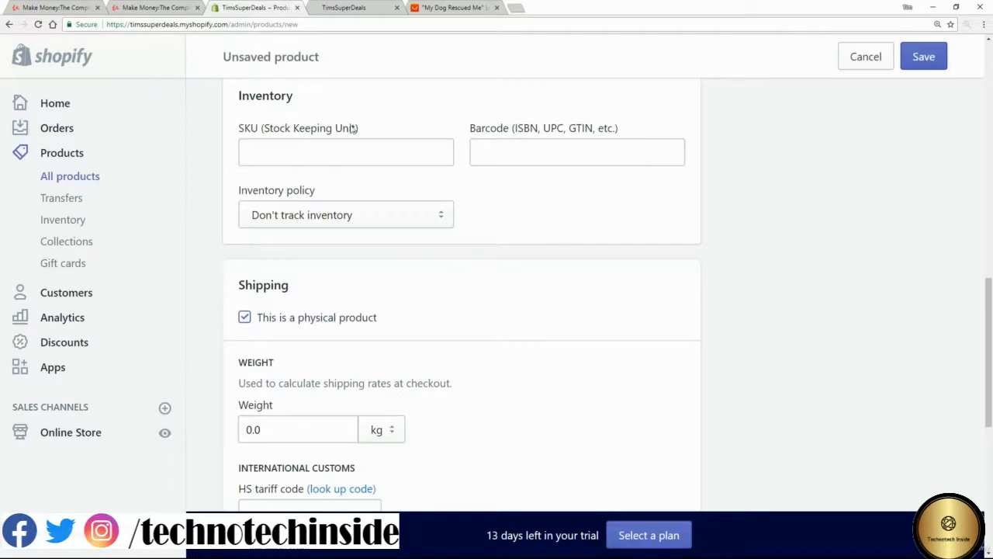
pyautogui.scroll(-3, 802, 284)
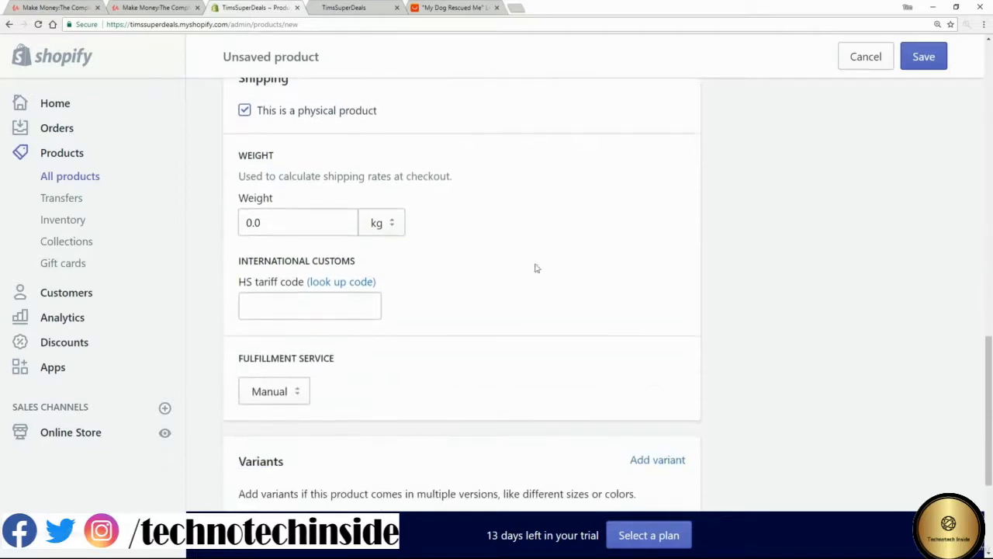
pyautogui.scroll(1, 430, 256)
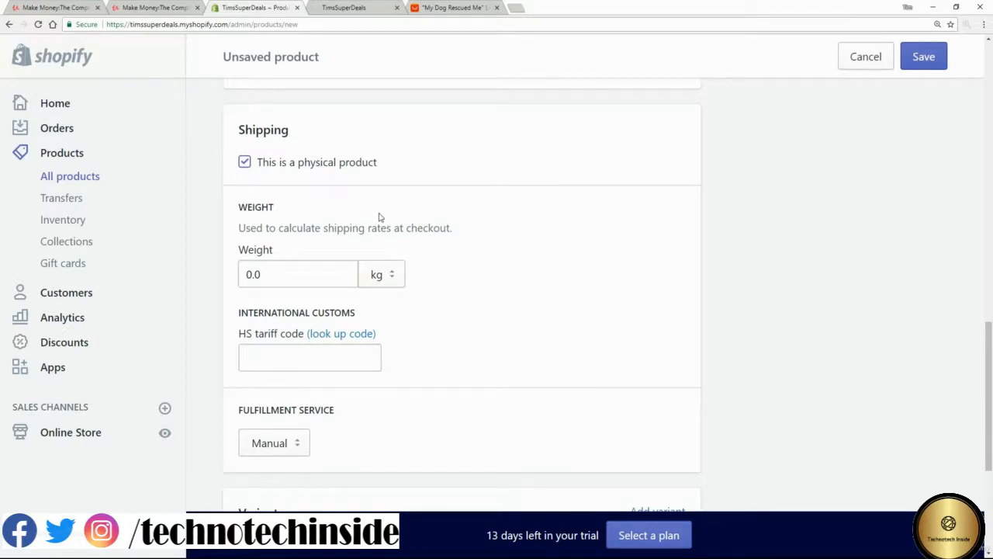
pyautogui.scroll(-4, 380, 221)
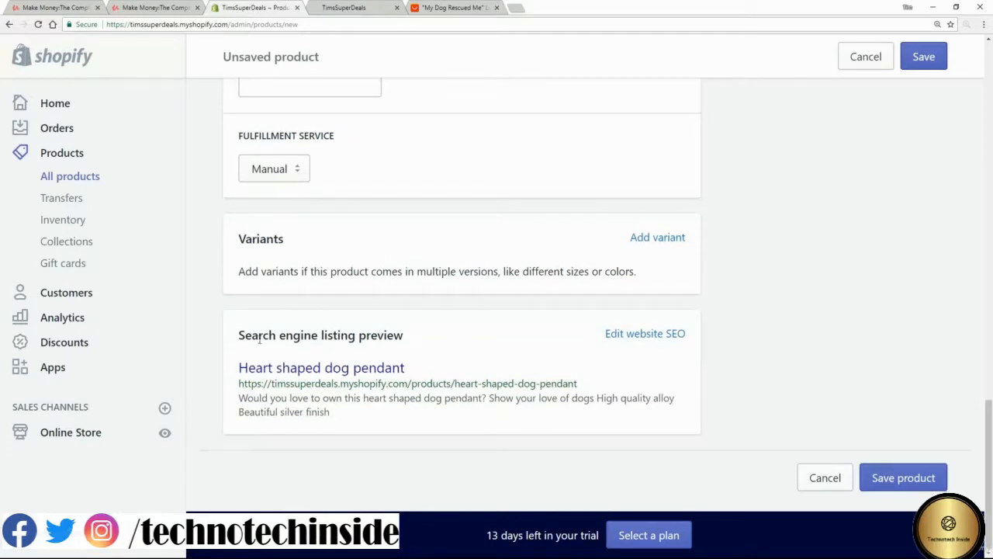
pyautogui.moveTo(236, 337)
pyautogui.mouseDown()
pyautogui.moveTo(316, 337)
pyautogui.moveTo(239, 341)
pyautogui.mouseUp()
pyautogui.click(924, 68)
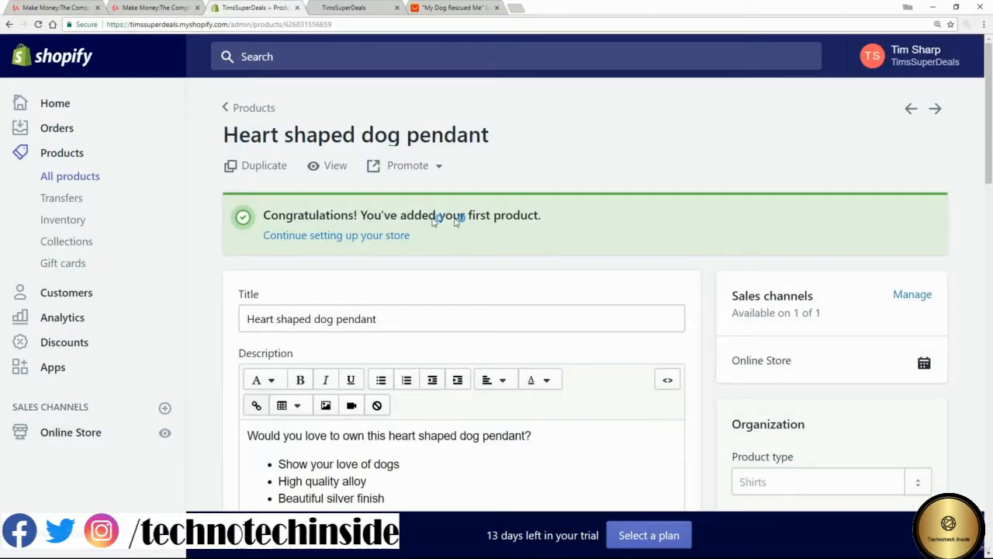
# Step: View the pendant's page in the online store and examine its prices, description, image gallery and add-to-cart option
pyautogui.click(359, 240)
pyautogui.click(333, 166)
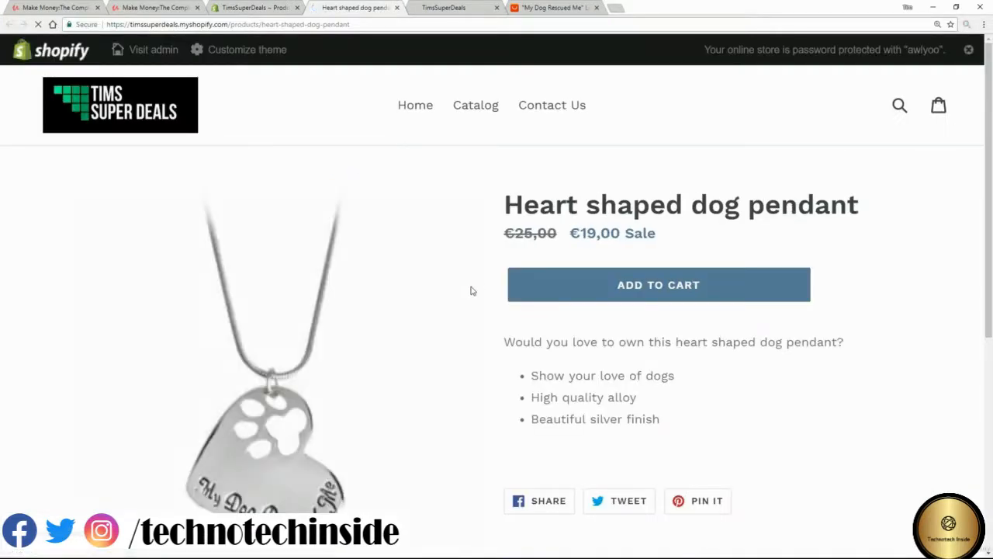
pyautogui.scroll(-1, 471, 289)
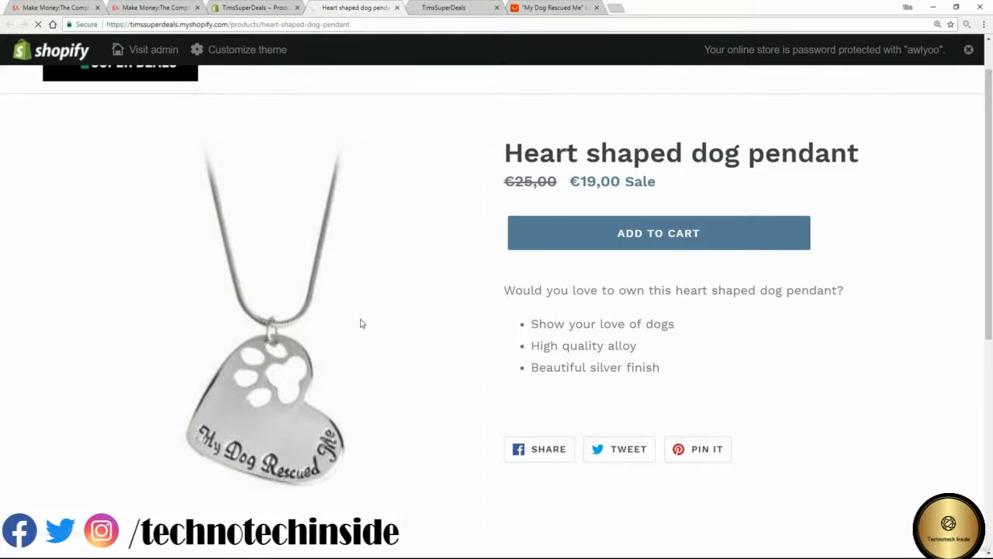
pyautogui.scroll(-3, 363, 325)
pyautogui.scroll(-2, 83, 400)
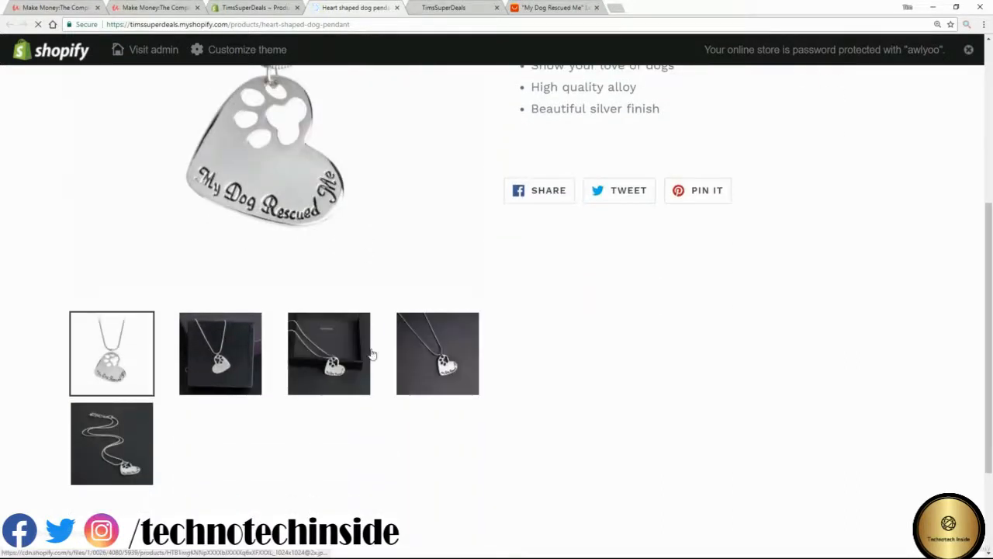
pyautogui.scroll(6, 529, 362)
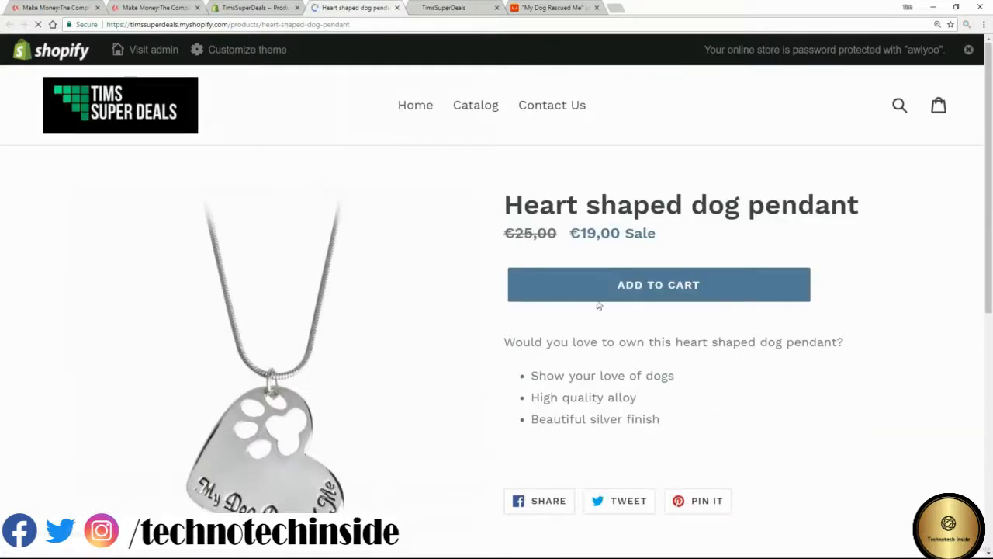
pyautogui.click(624, 284)
pyautogui.scroll(-4, 473, 409)
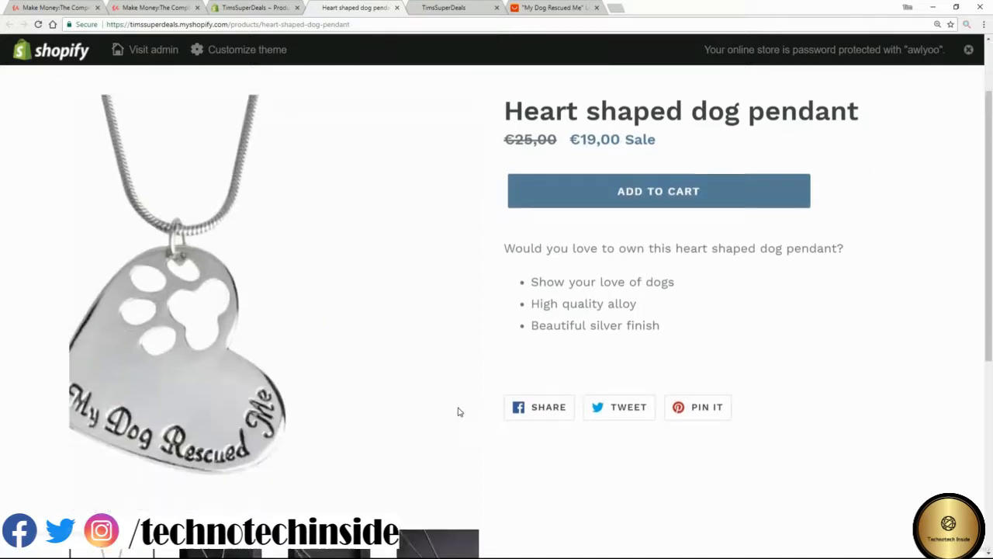
pyautogui.scroll(4, 649, 421)
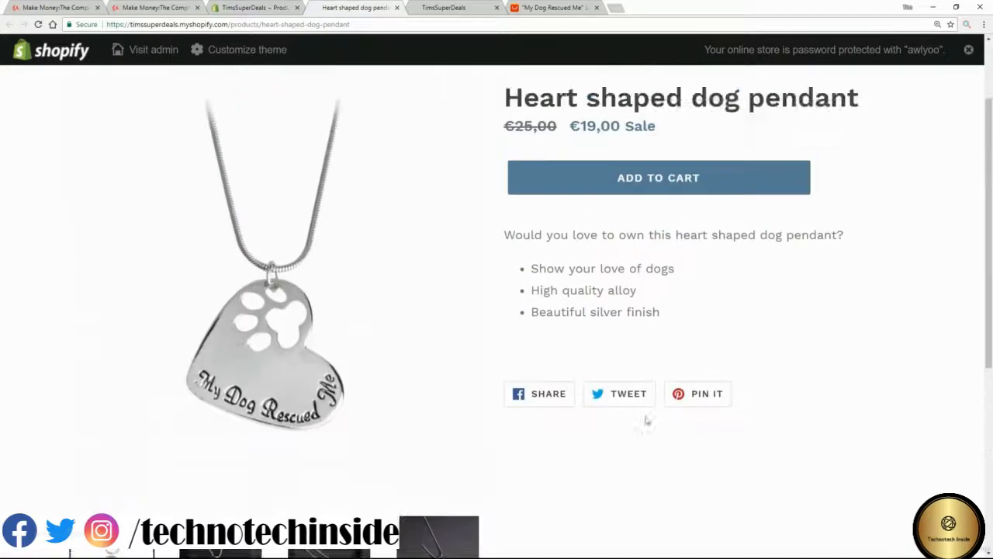
# Step: Return to the pendant's admin page and review its vendor, collection and tag settings
pyautogui.click(242, 10)
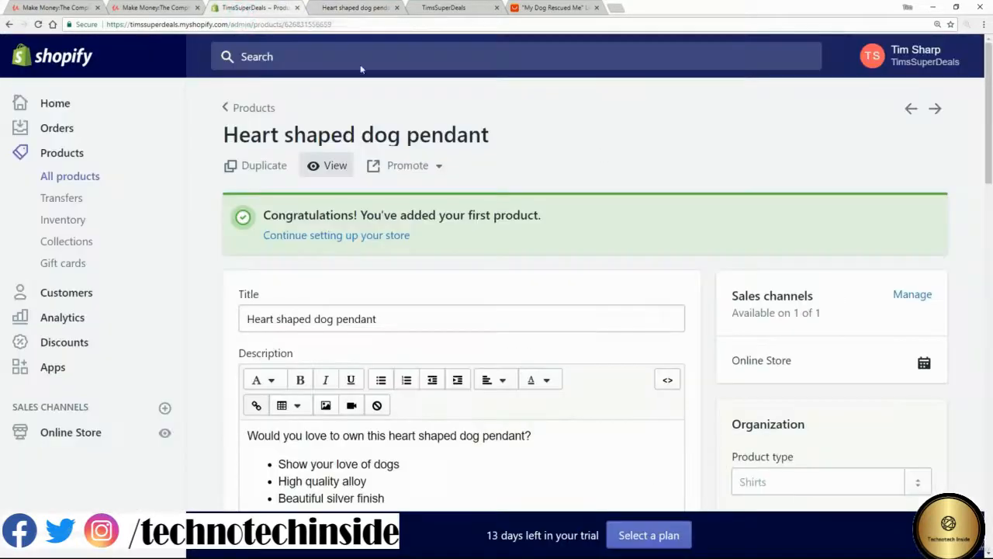
pyautogui.scroll(-1, 741, 173)
pyautogui.scroll(-2, 741, 173)
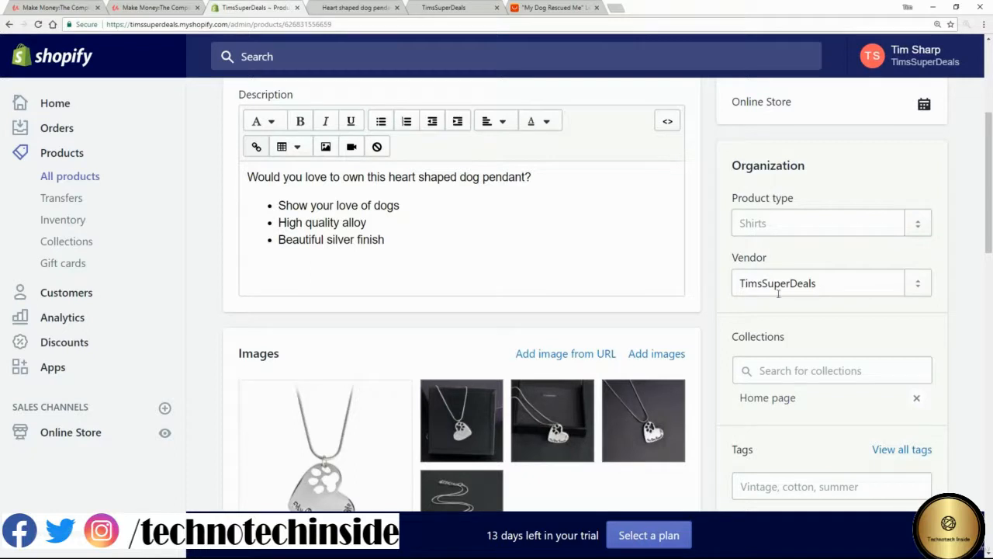
pyautogui.scroll(-1, 821, 295)
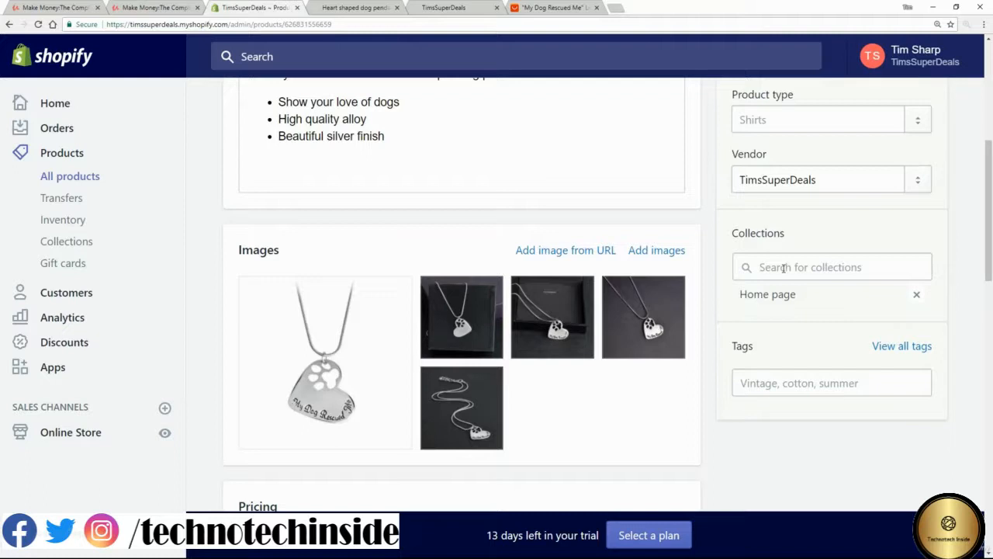
pyautogui.scroll(5, 781, 268)
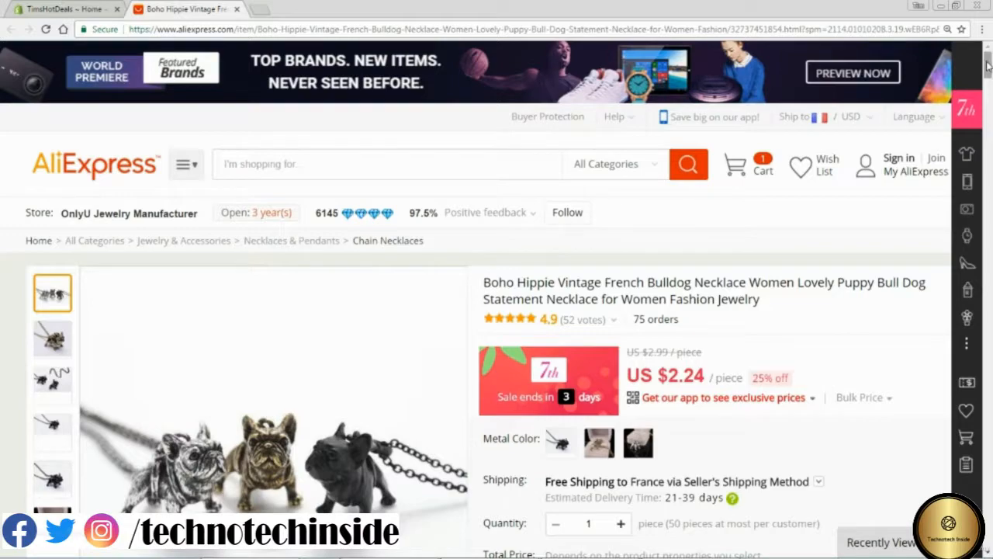
# Step: Look over the AliExpress French bulldog necklace listing and add a new store product titled "French Bulldog Necklace"
pyautogui.moveTo(987, 62); pyautogui.dragTo(990, 268)
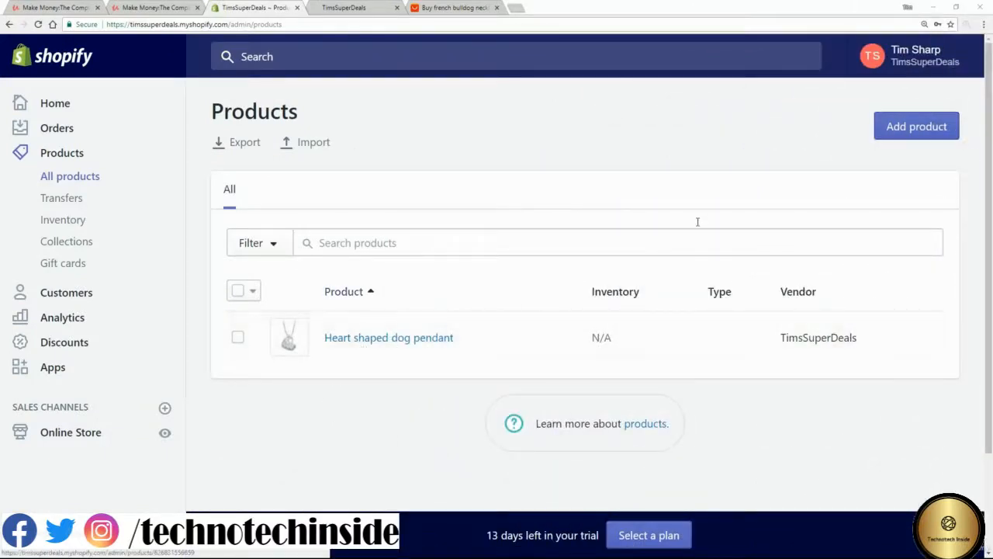
pyautogui.click(904, 129)
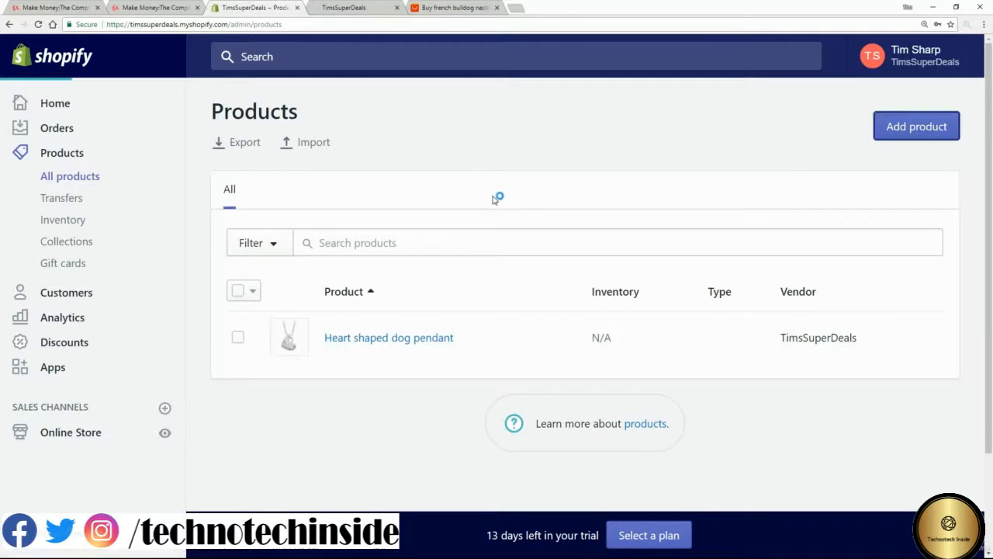
pyautogui.write('French Bulldog Necklace')
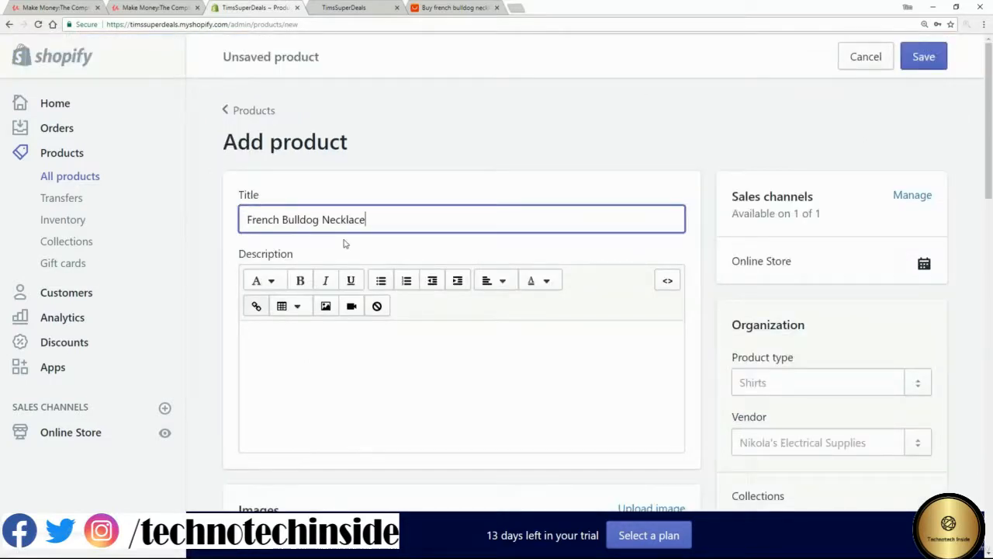
# Step: Describe it as "Wouldn't you look fantastic in one of these great necklaces?" with bullets "3 different colors", "Quality link-chain necklace", "Perfect for the French Bulldog lover!"
pyautogui.click(310, 360)
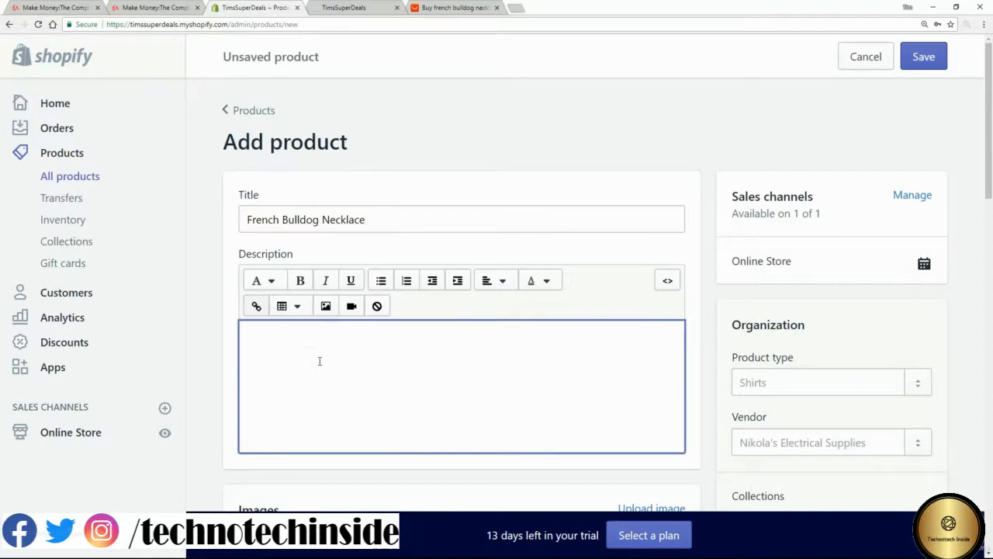
pyautogui.write("Wouldn't you look fantastic in one of these great necklaces? 3 different colors Quality link-chain necklace Perfect for the French Bulldog lover!")
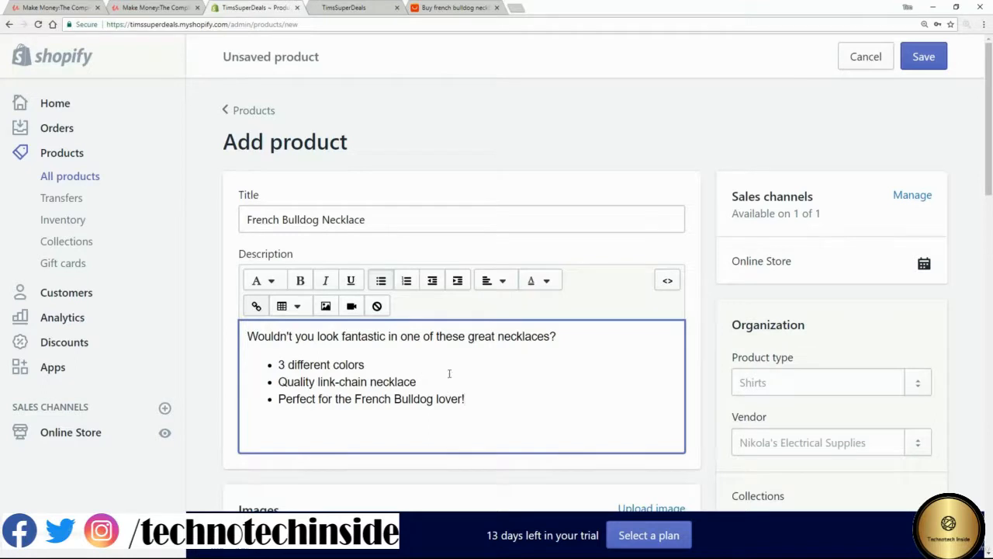
# Step: Upload the three French bulldog necklace pictures from the Images folder to the product
pyautogui.scroll(-4, 501, 357)
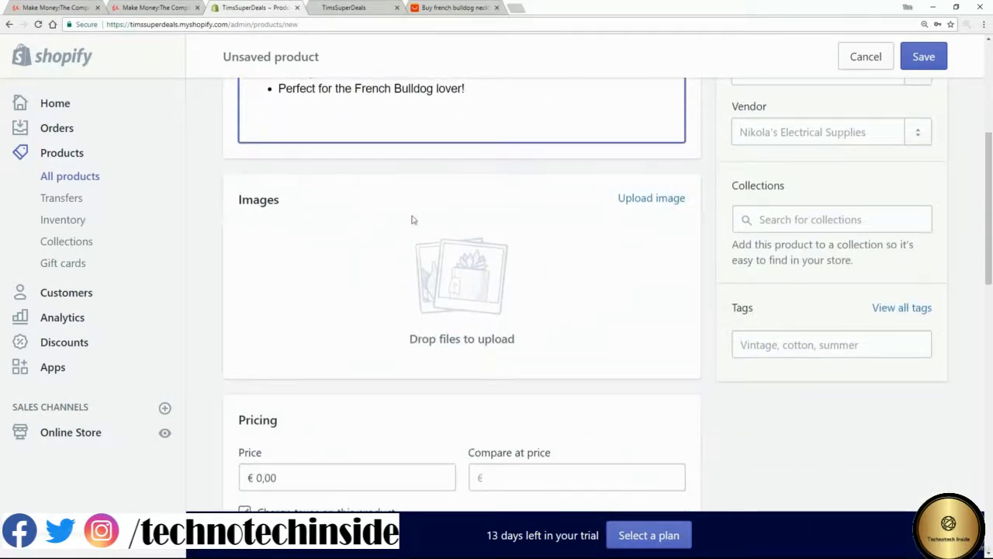
pyautogui.click(649, 198)
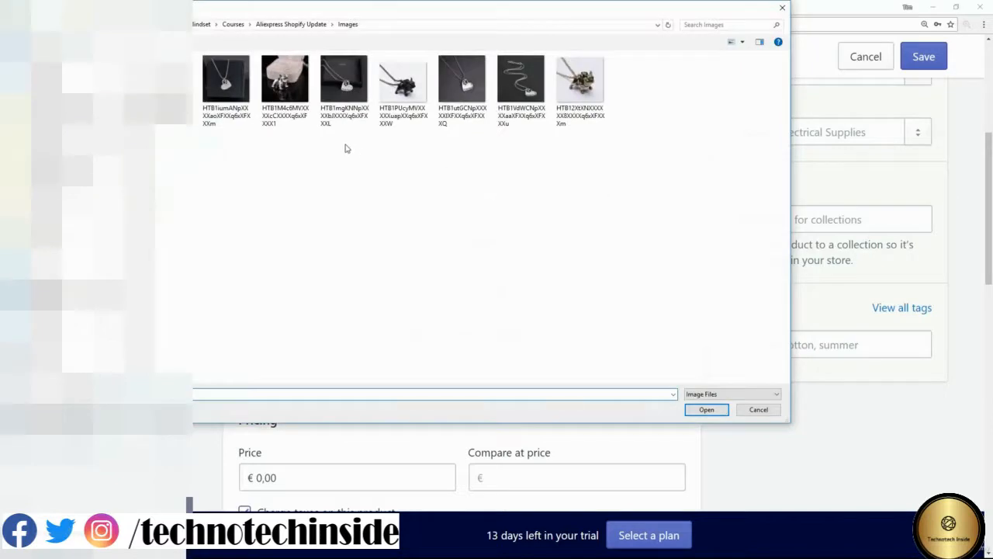
pyautogui.click(285, 94)
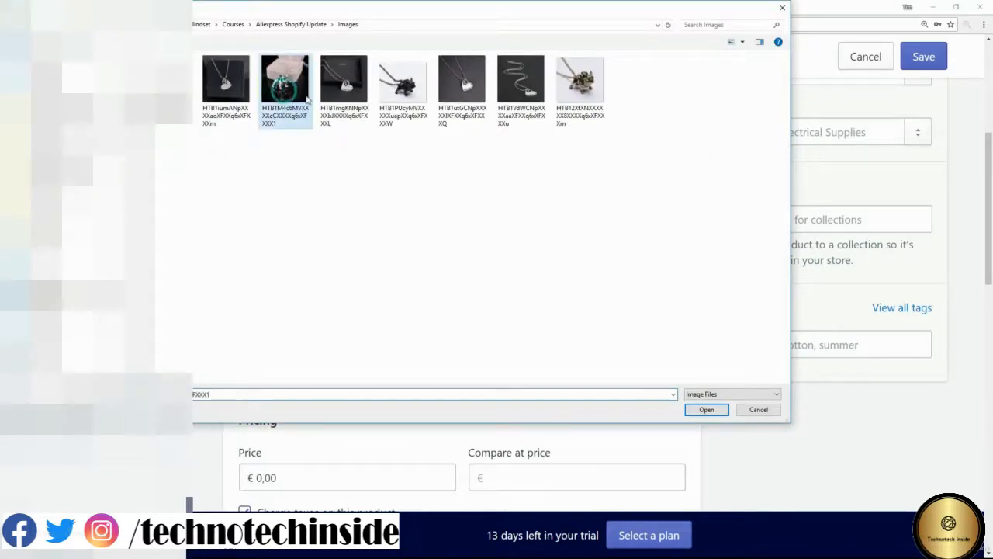
pyautogui.keyDown('ctrl'); pyautogui.click(402, 90); pyautogui.keyUp('ctrl')
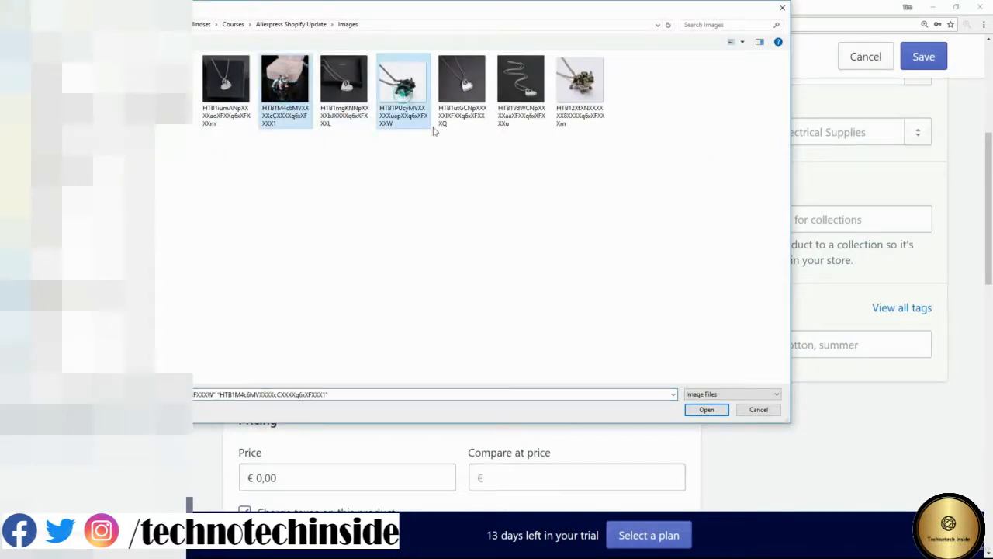
pyautogui.keyDown('ctrl'); pyautogui.click(579, 90); pyautogui.keyUp('ctrl')
pyautogui.click(705, 409)
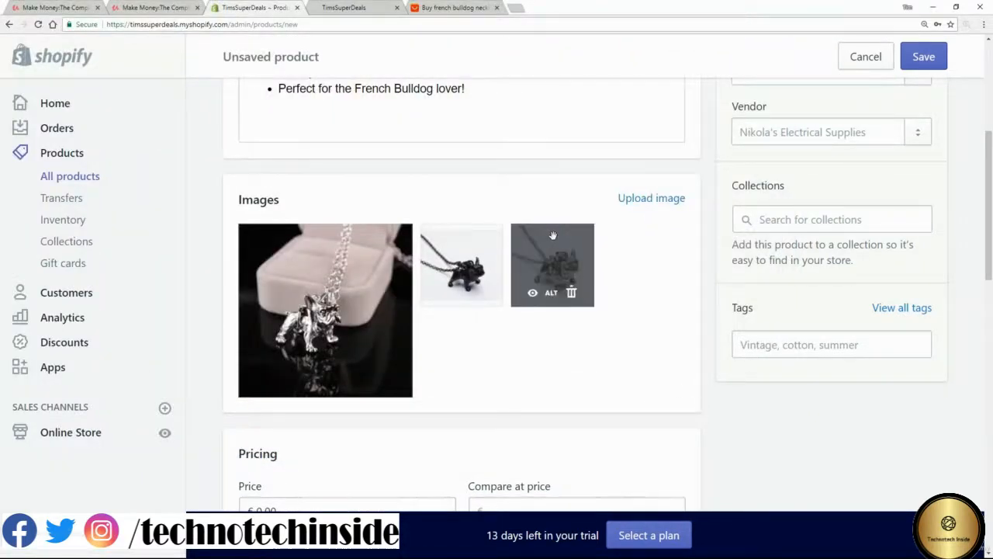
# Step: Add a variant option named Color to the French Bulldog Necklace
pyautogui.scroll(-3, 556, 242)
pyautogui.scroll(-5, 561, 248)
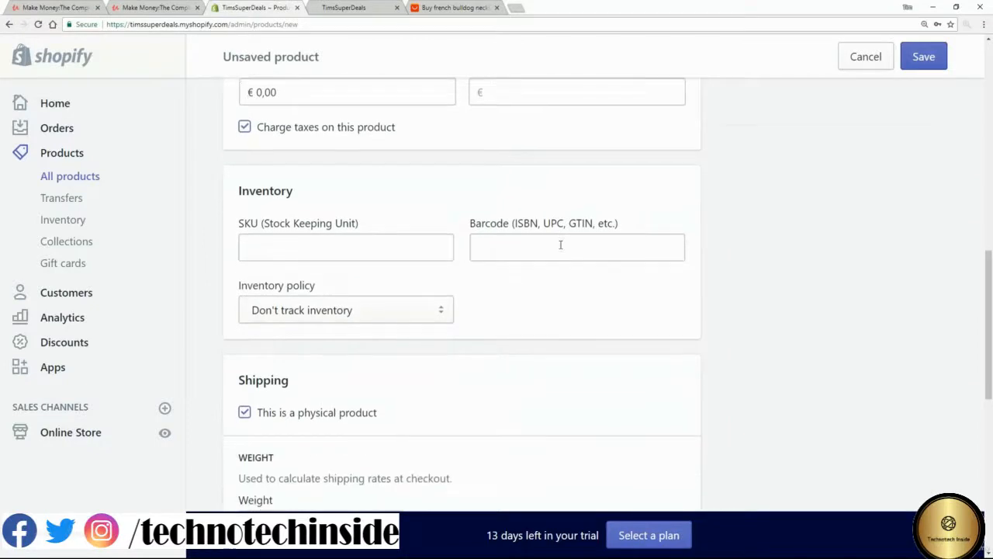
pyautogui.scroll(-5, 562, 249)
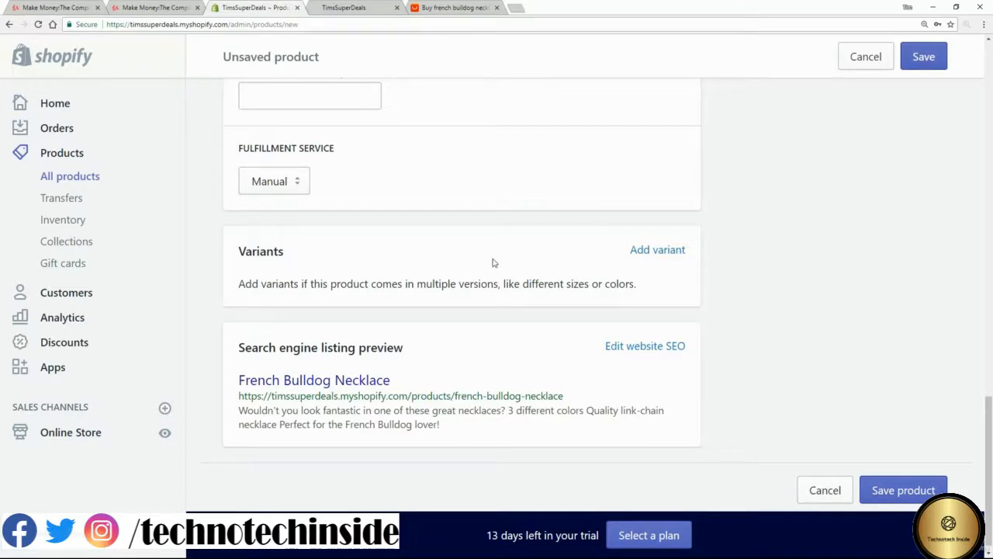
pyautogui.click(650, 249)
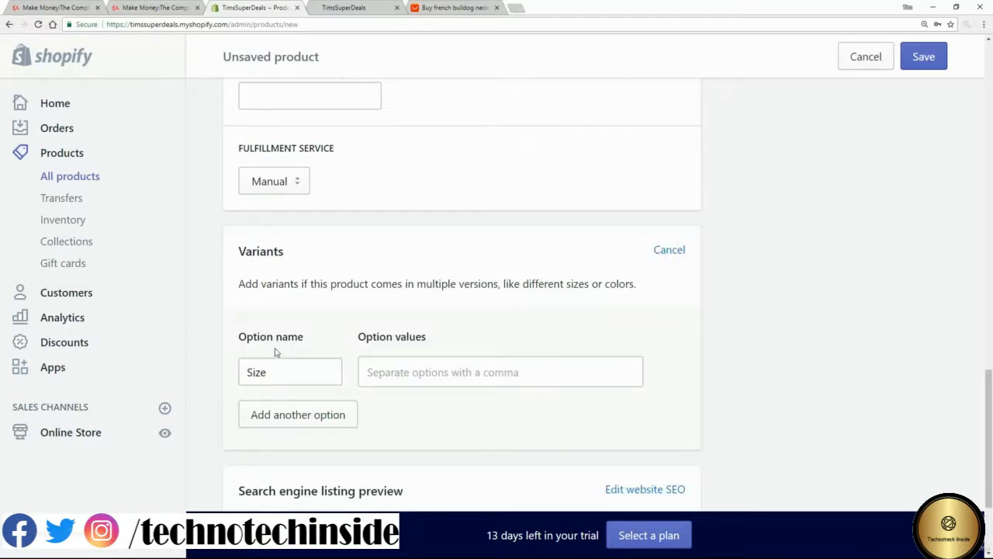
pyautogui.doubleClick(280, 375)
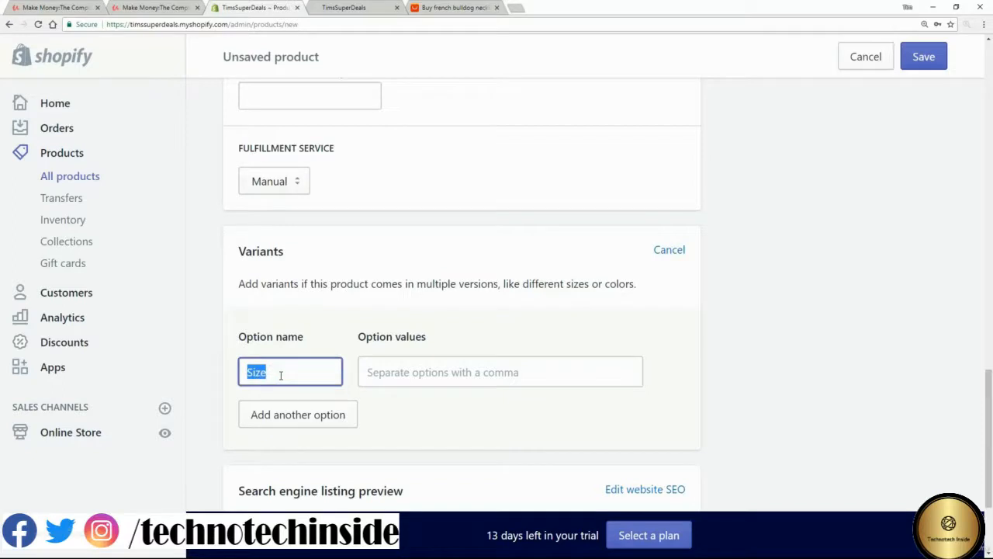
pyautogui.write('Color')
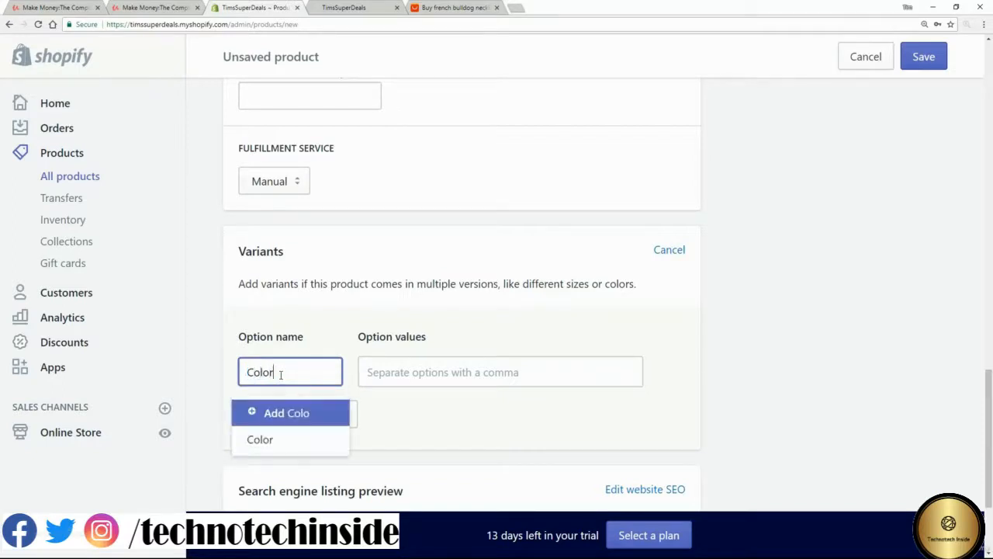
pyautogui.press('Tab')
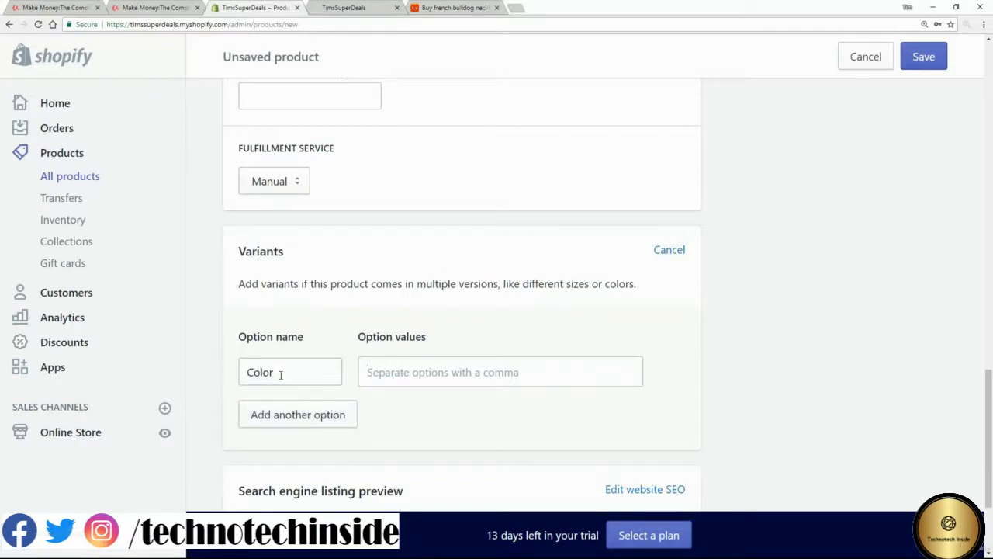
# Step: Enter Black, Silver and Gold as the Color option values and save the product
pyautogui.write('Bl')
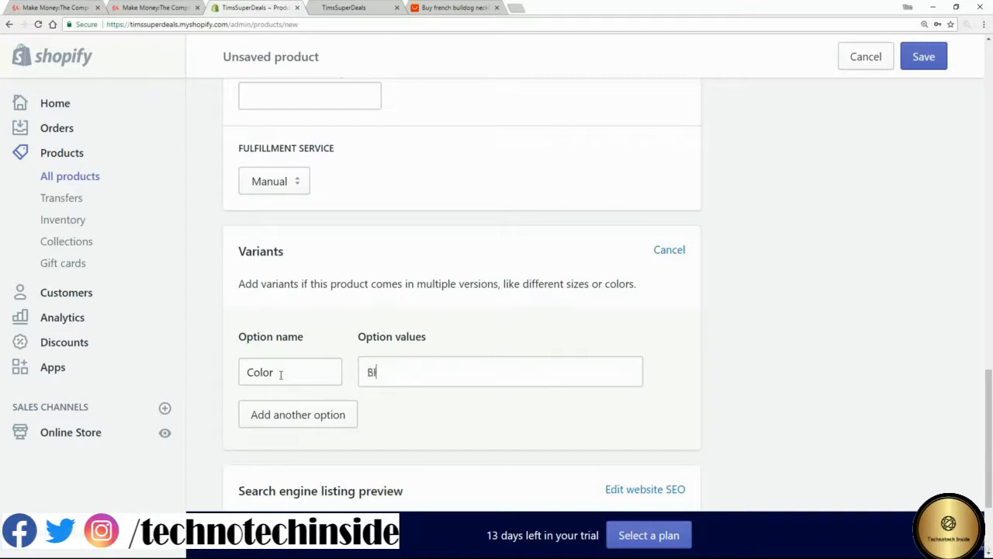
pyautogui.write('ack')
pyautogui.press('Return')
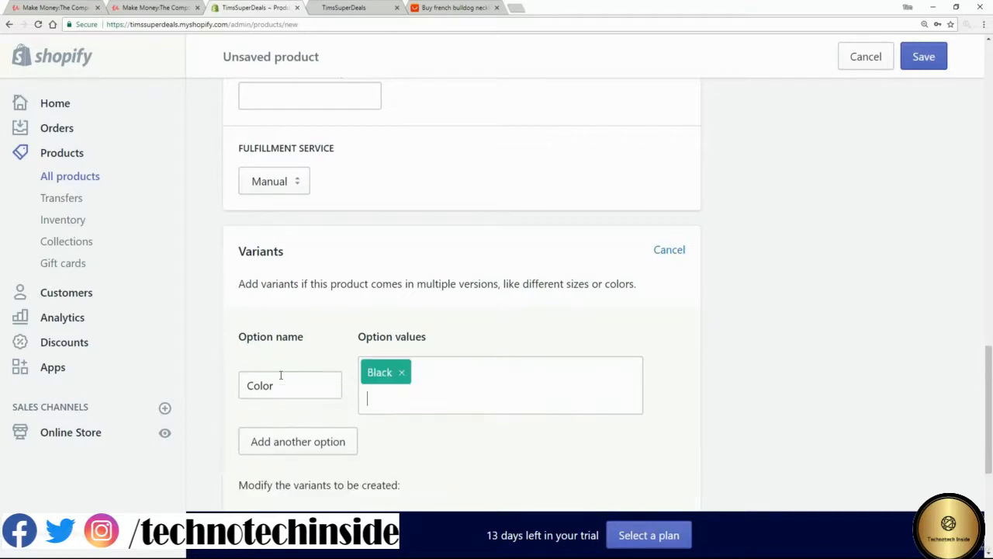
pyautogui.write('Silver')
pyautogui.press('Return')
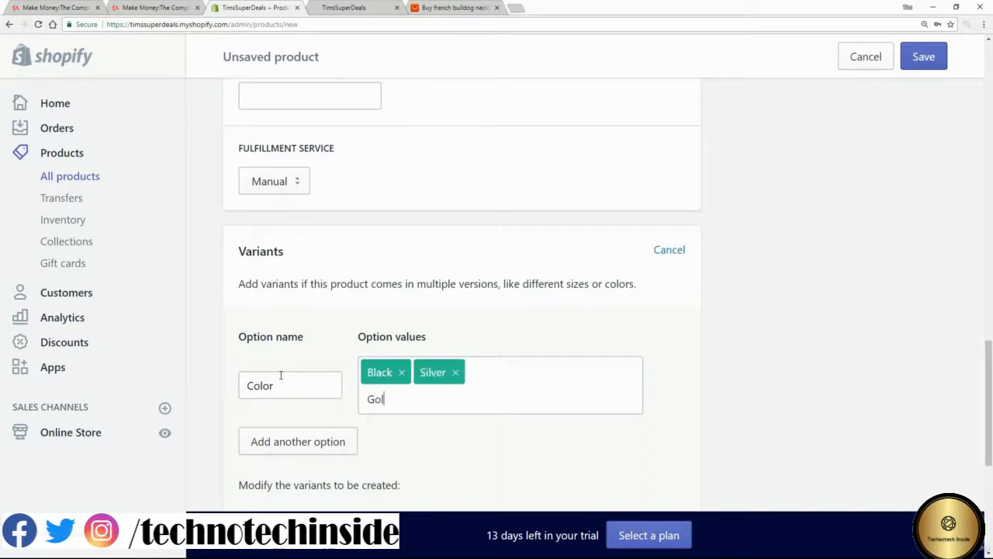
pyautogui.write('Gold')
pyautogui.press('Return')
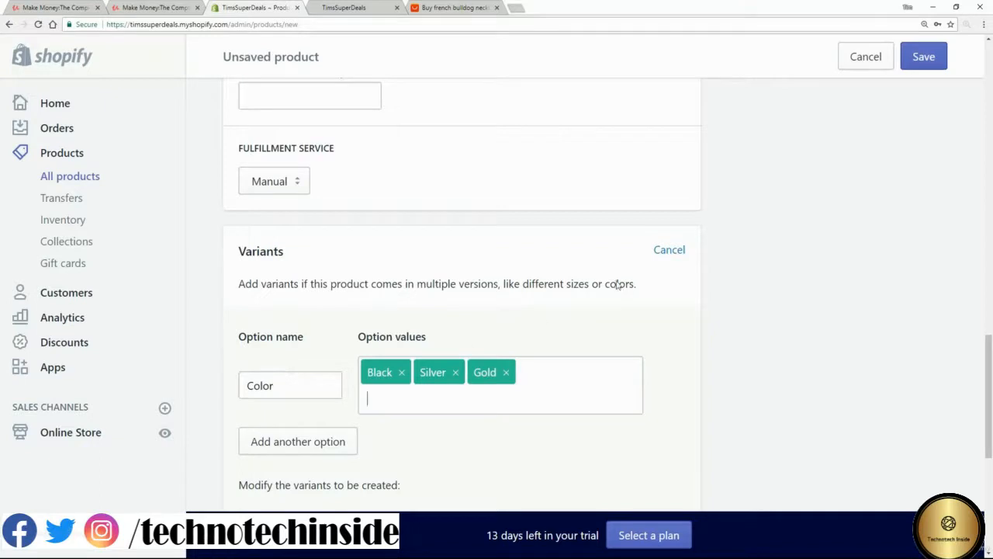
pyautogui.click(923, 57)
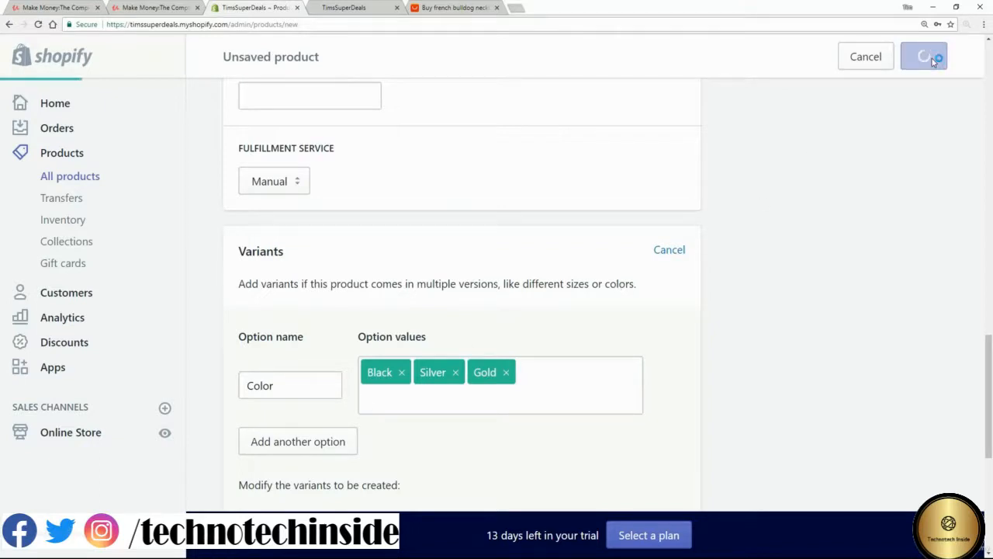
# Step: Assign the matching black, silver and gold necklace pictures to the Black, Silver and Gold variants
pyautogui.scroll(-7, 967, 199)
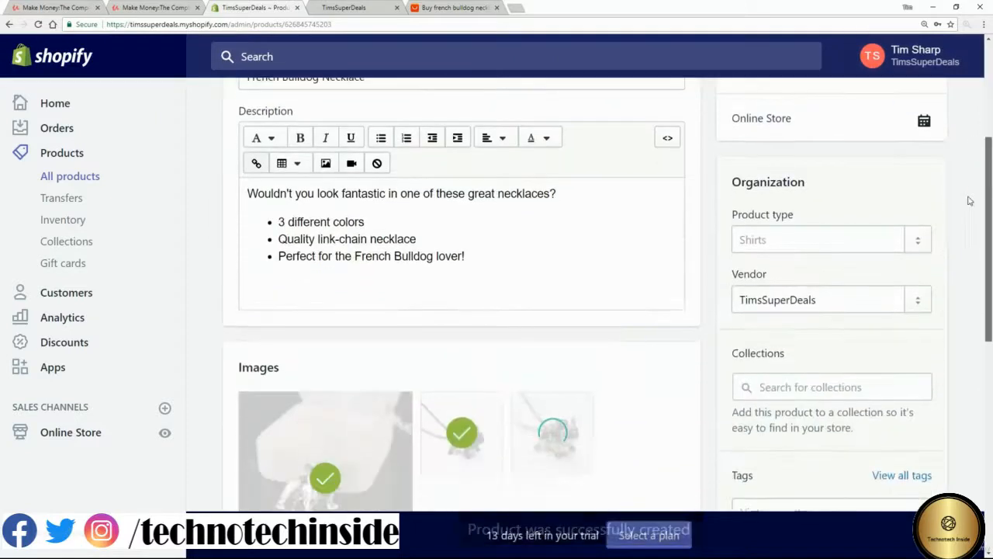
pyautogui.scroll(-2, 965, 282)
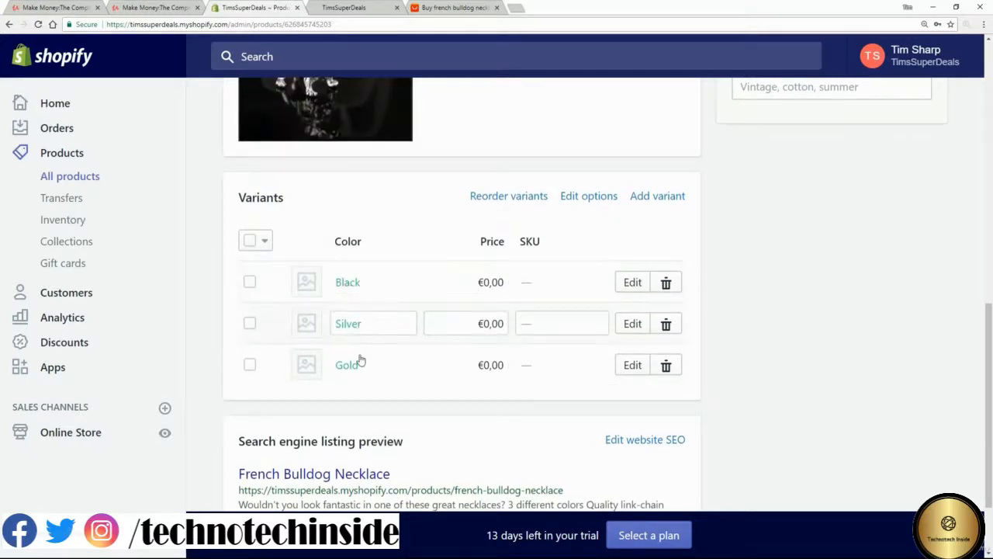
pyautogui.click(307, 289)
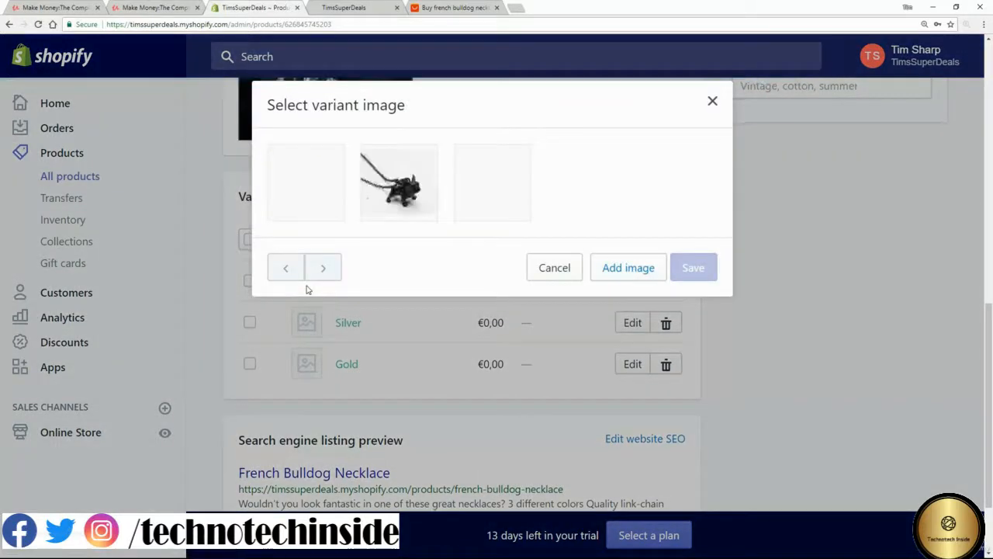
pyautogui.click(394, 190)
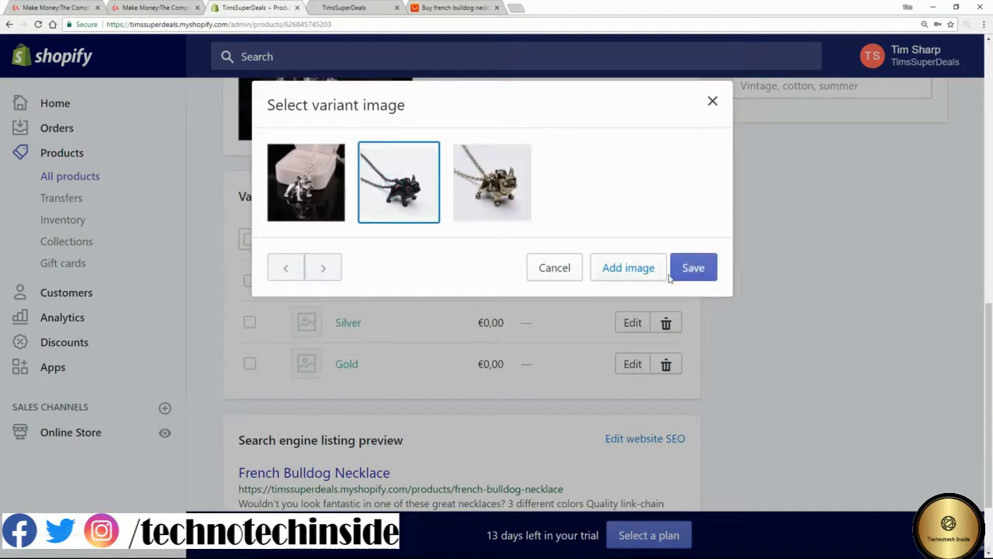
pyautogui.click(696, 269)
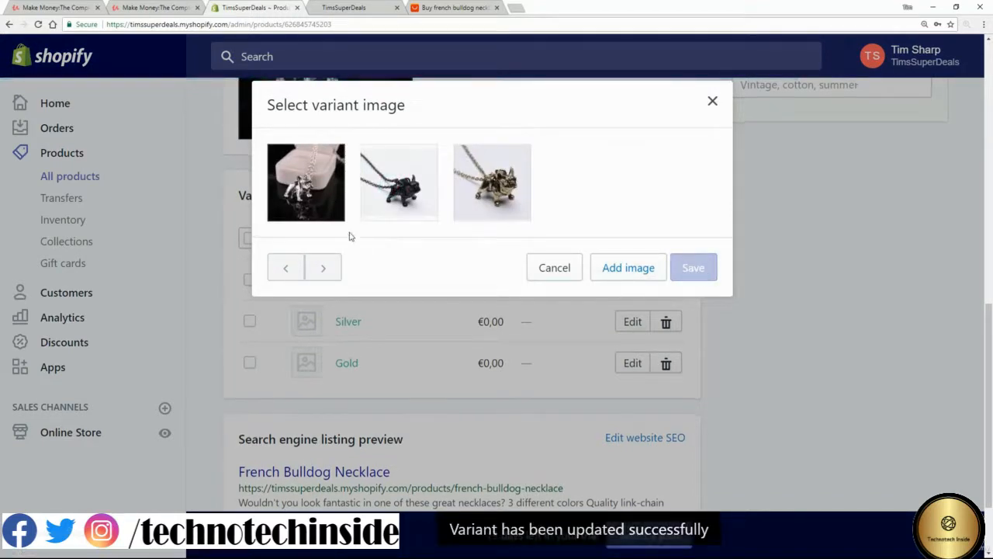
pyautogui.click(318, 198)
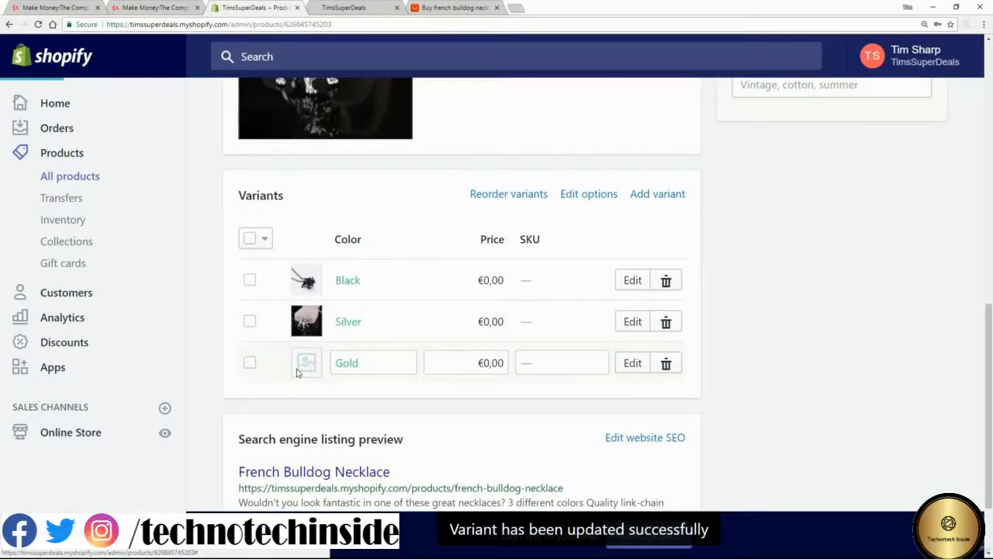
pyautogui.click(305, 365)
pyautogui.click(510, 212)
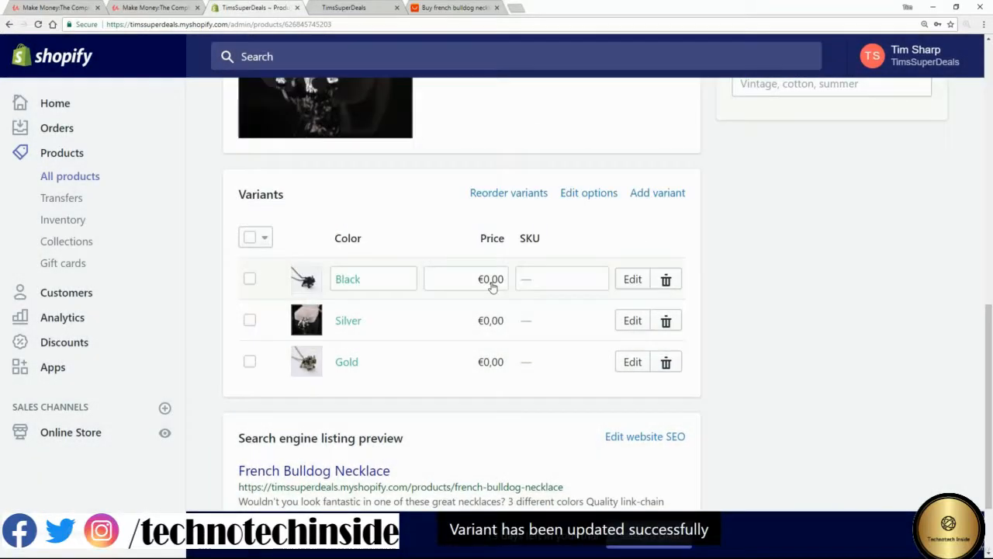
# Step: Price the Black variant at €20, Silver at €23 and Gold at €25, and save the product
pyautogui.click(491, 281)
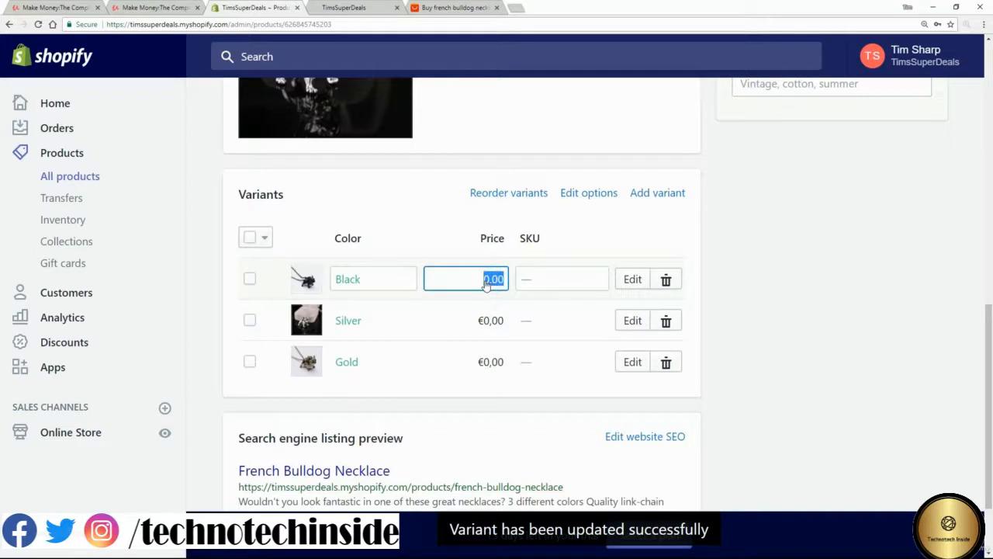
pyautogui.write('20')
pyautogui.press('Tab')
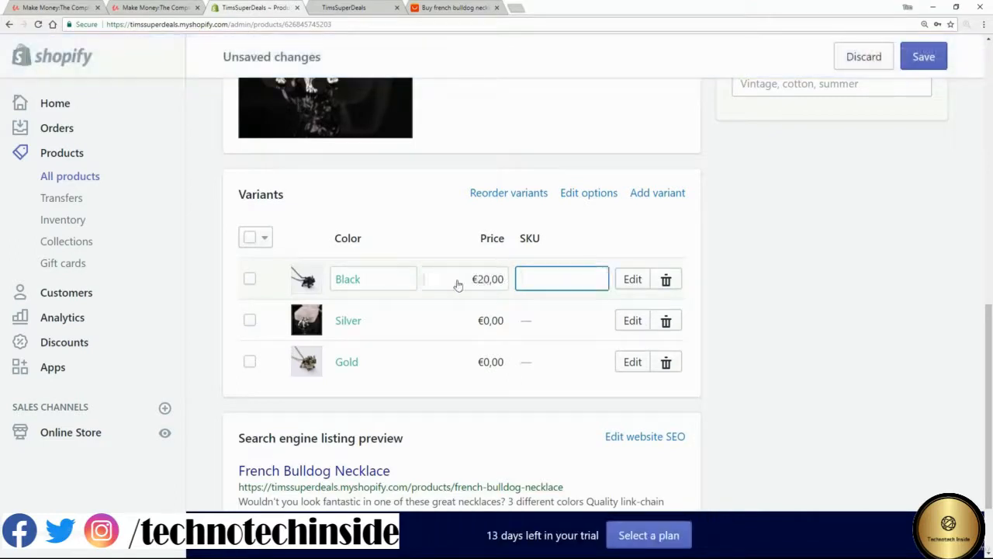
pyautogui.click(476, 324)
pyautogui.write('23')
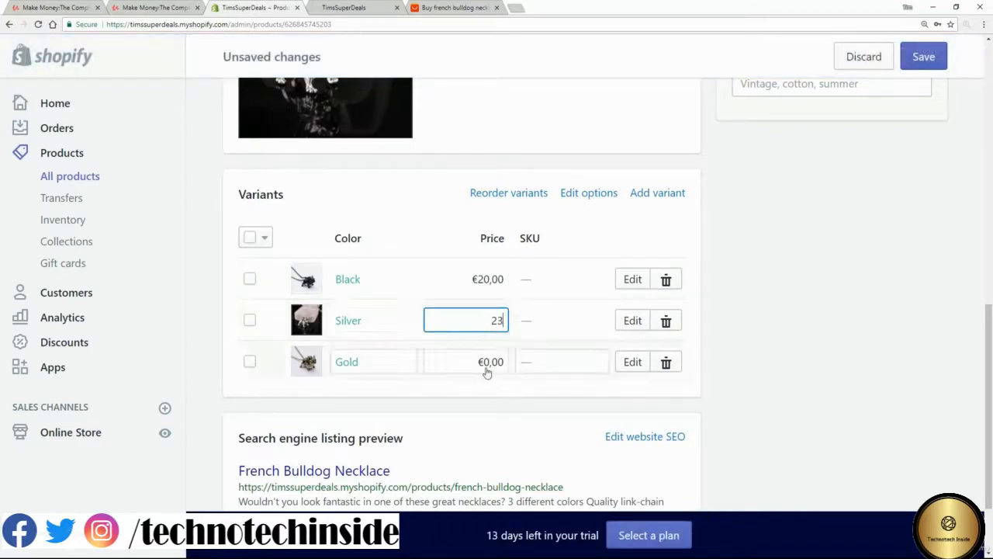
pyautogui.click(486, 372)
pyautogui.write('25')
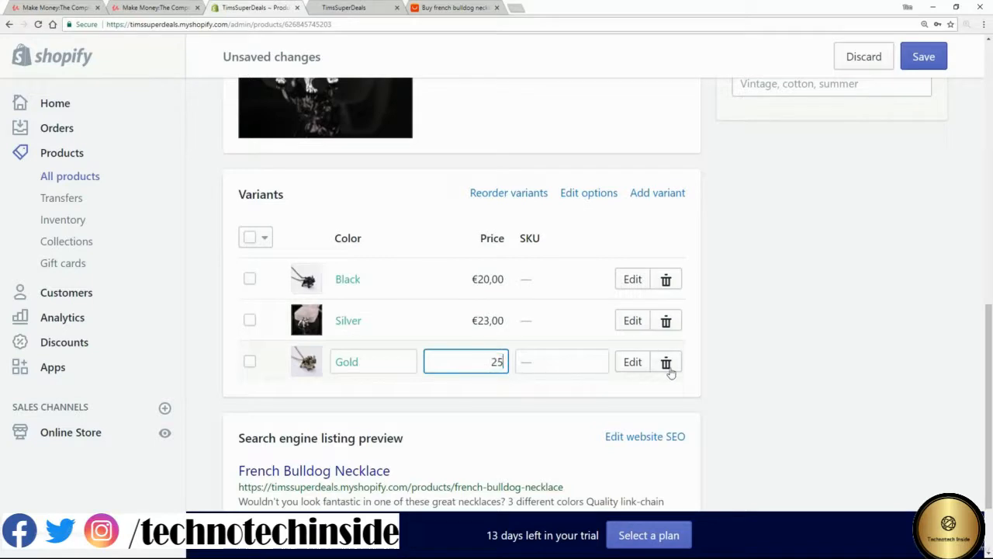
pyautogui.click(535, 370)
pyautogui.click(741, 370)
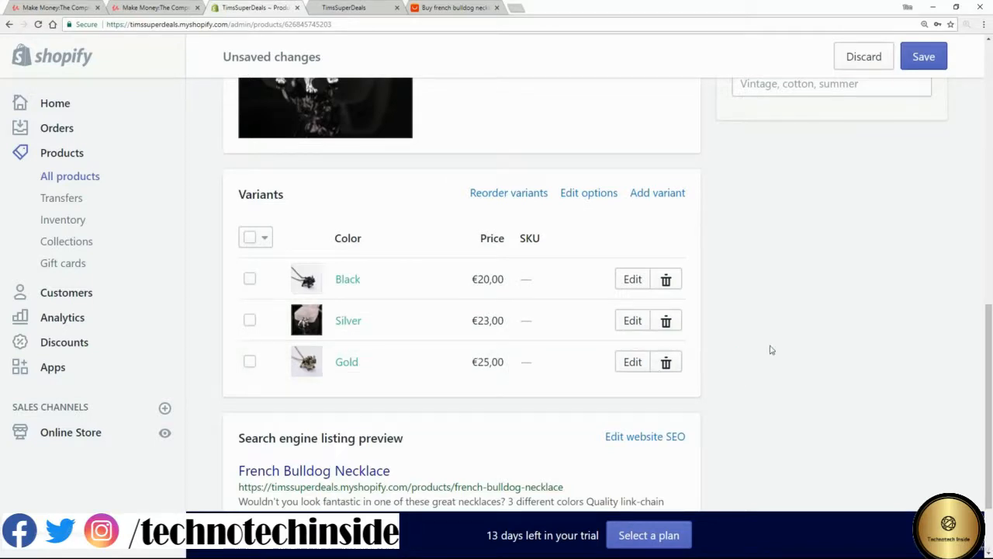
pyautogui.scroll(-2, 771, 348)
pyautogui.click(913, 62)
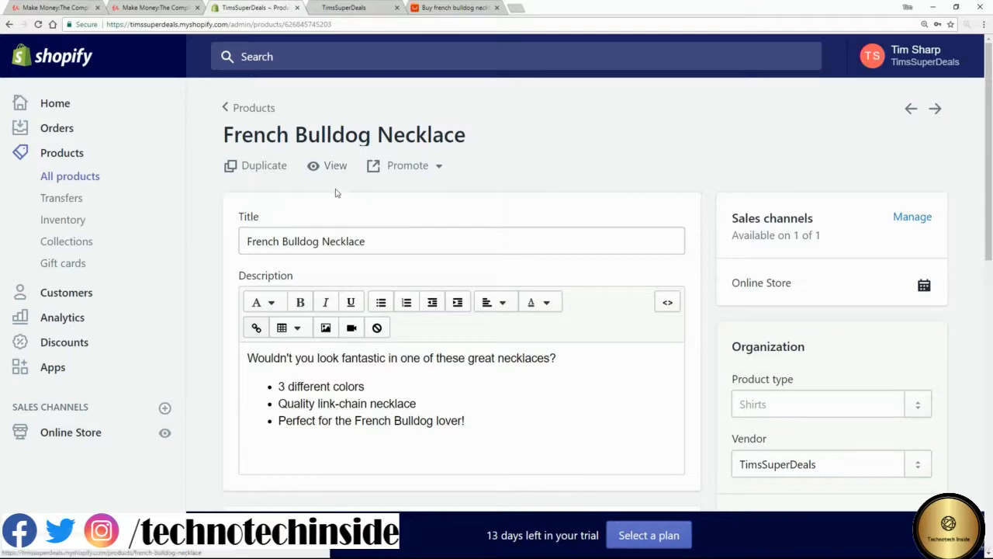
# Step: View the French Bulldog Necklace in the online store and check the image and price of the Silver and Gold variants
pyautogui.click(334, 166)
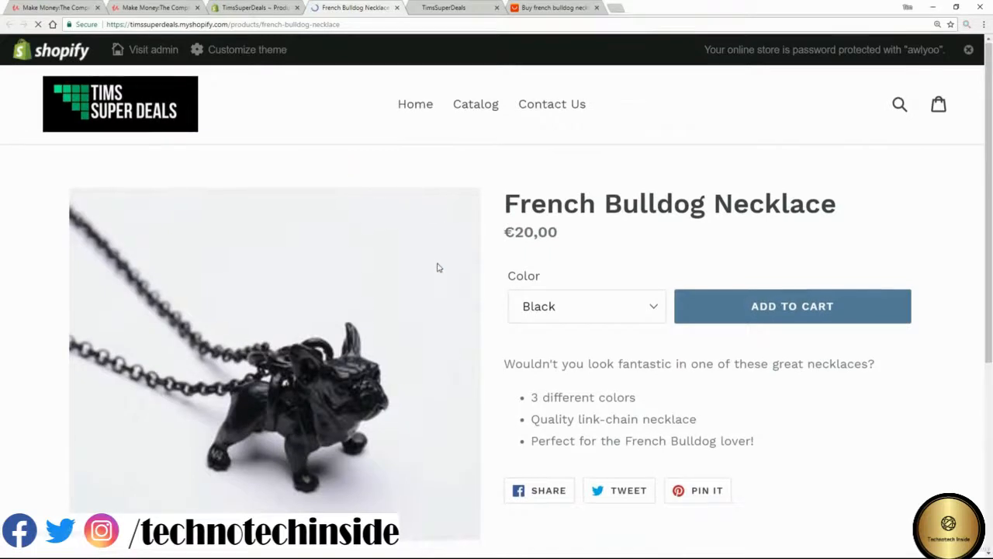
pyautogui.scroll(-2, 436, 267)
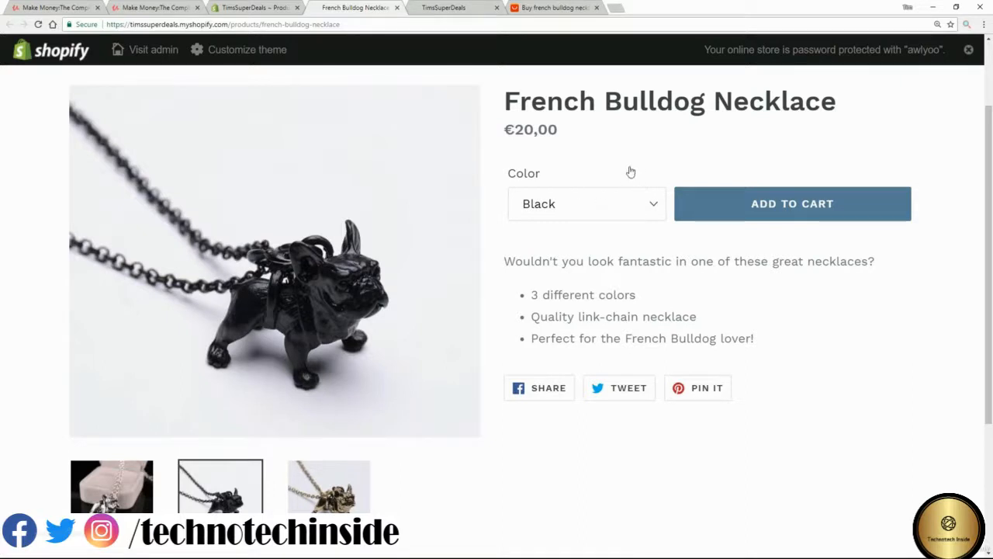
pyautogui.click(654, 206)
pyautogui.click(552, 245)
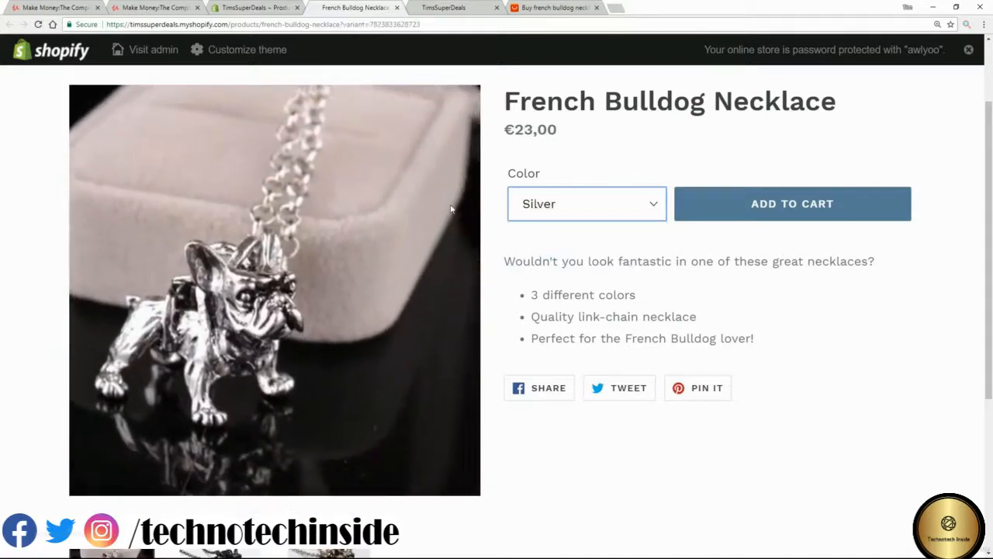
pyautogui.moveTo(566, 133); pyautogui.dragTo(514, 130)
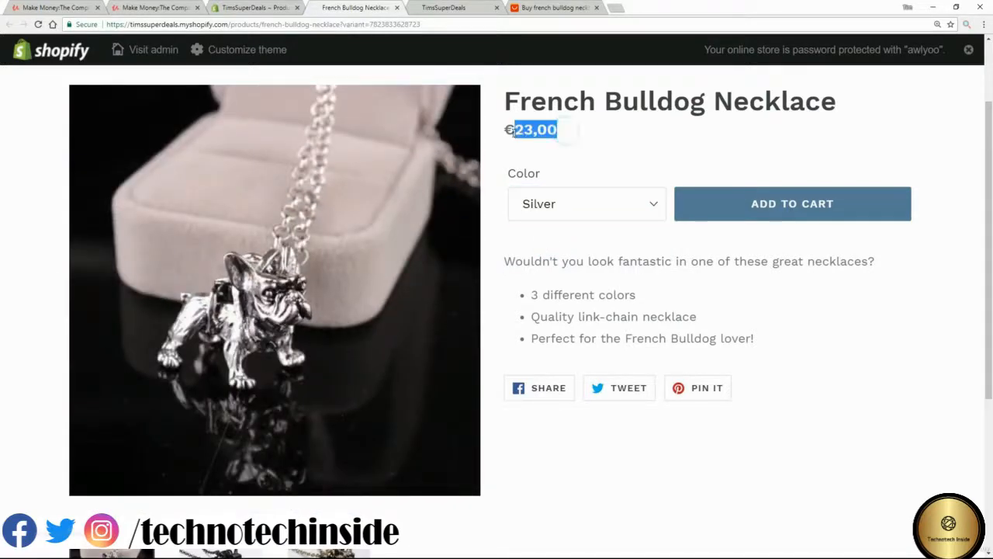
pyautogui.click(654, 206)
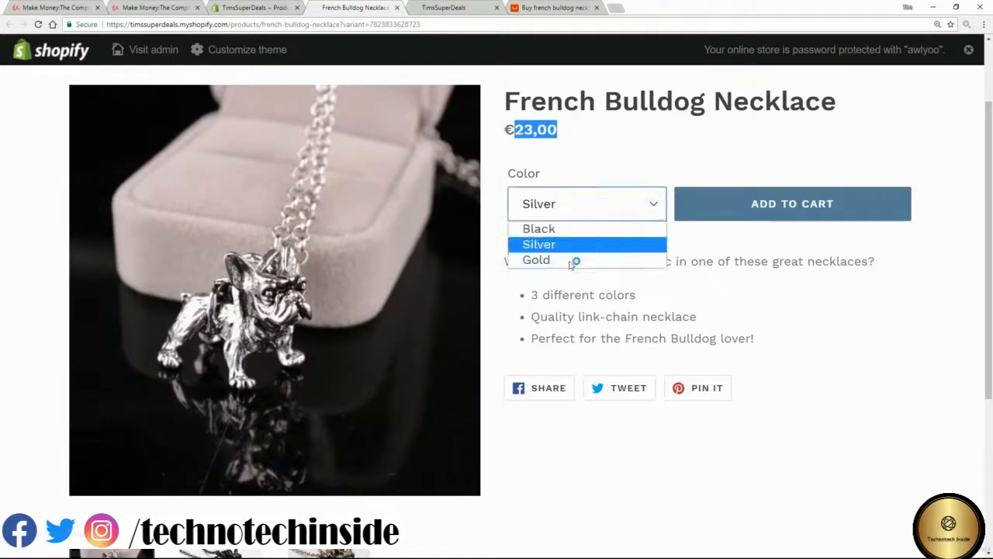
pyautogui.click(549, 261)
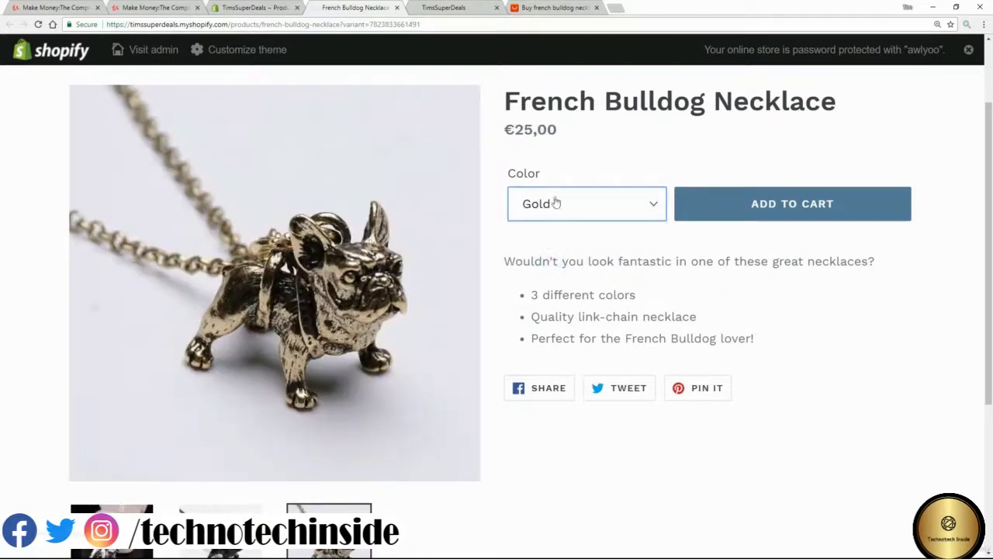
pyautogui.scroll(-2, 582, 400)
pyautogui.scroll(3, 599, 412)
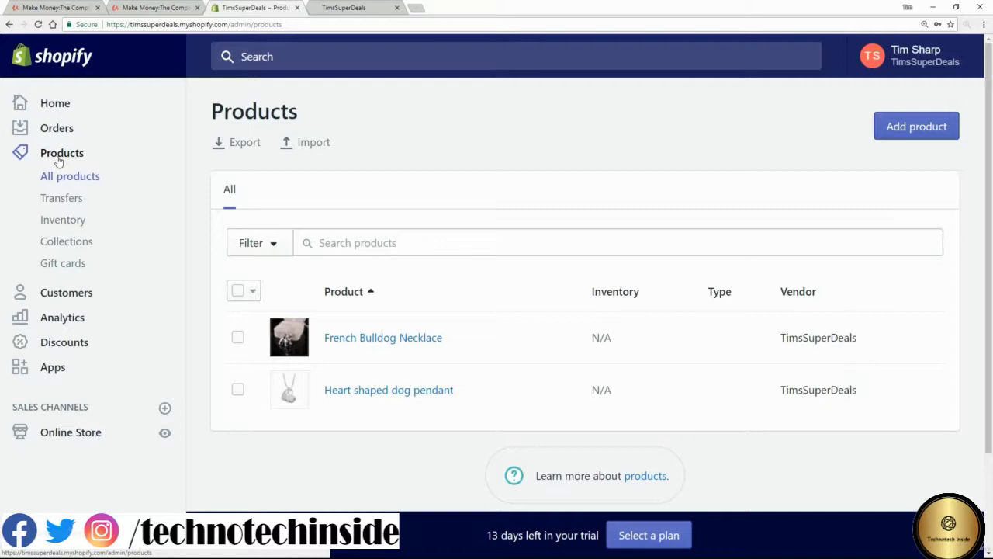
# Step: Start a new product collection titled "Necklaces"
pyautogui.click(55, 247)
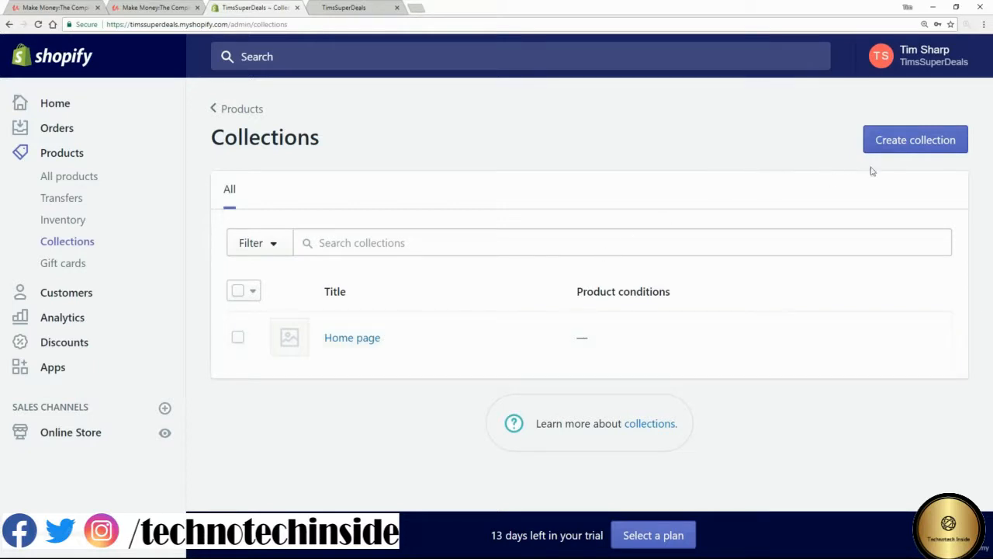
pyautogui.click(904, 148)
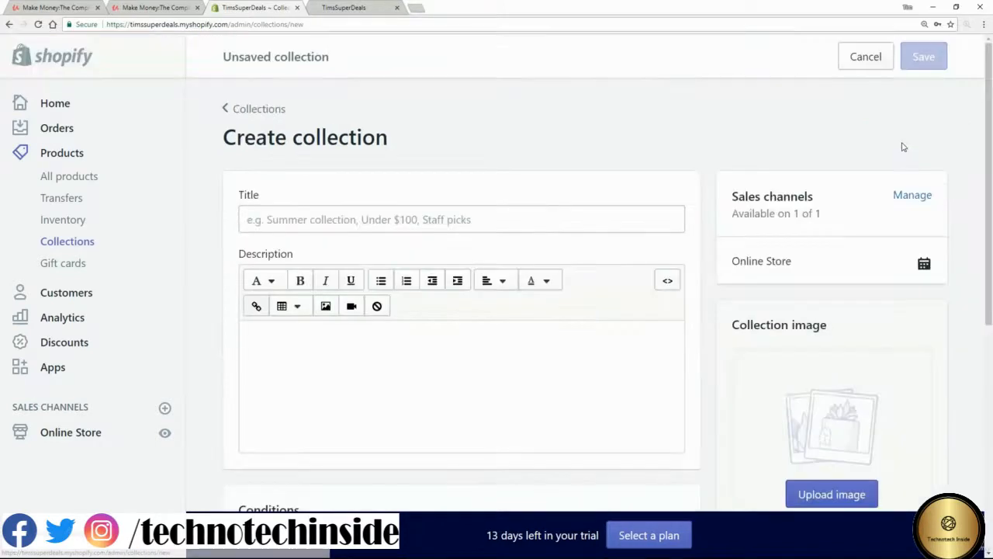
pyautogui.click(364, 219)
pyautogui.write('Nec')
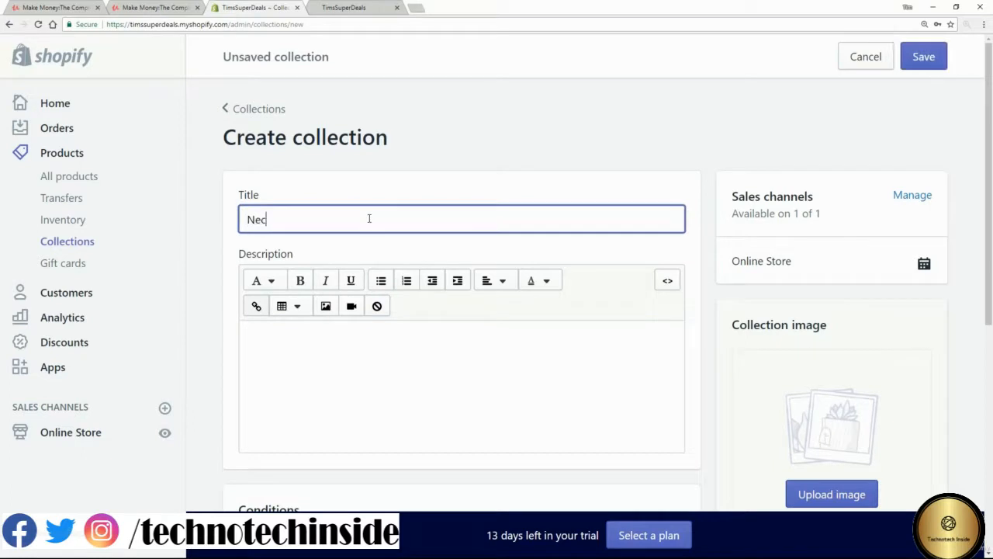
pyautogui.write('klaces')
pyautogui.scroll(-1, 377, 288)
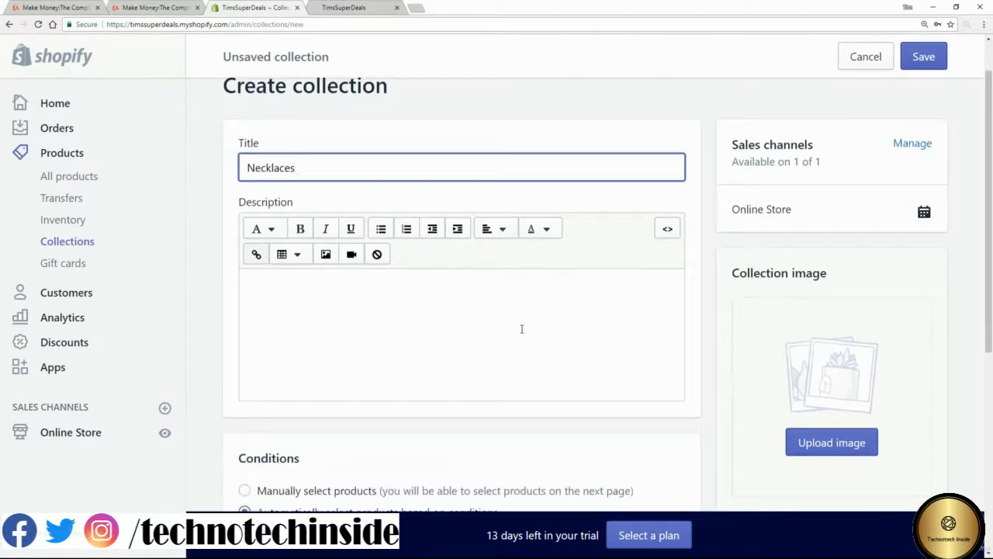
# Step: Set the Necklaces collection to manually selected products and save the collection
pyautogui.scroll(-4, 518, 332)
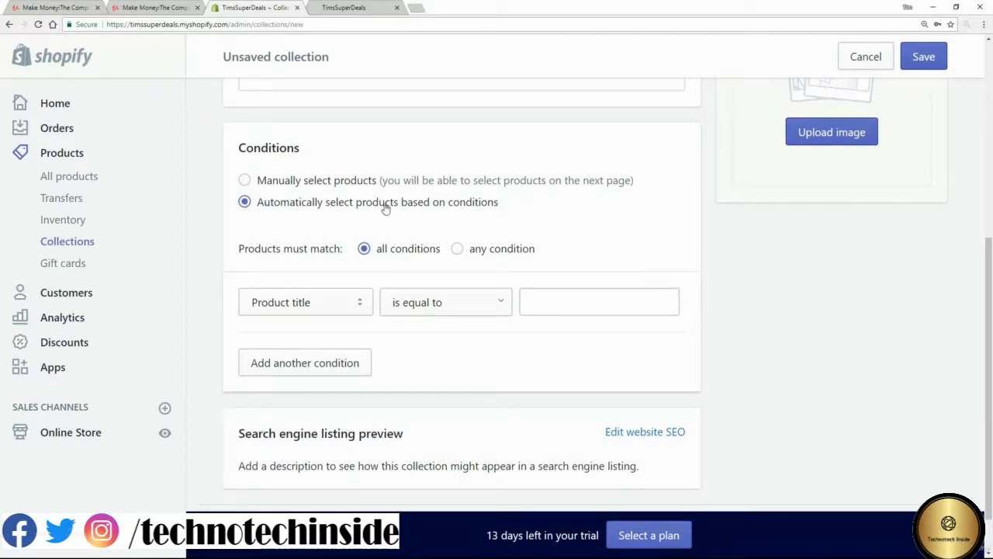
pyautogui.click(244, 180)
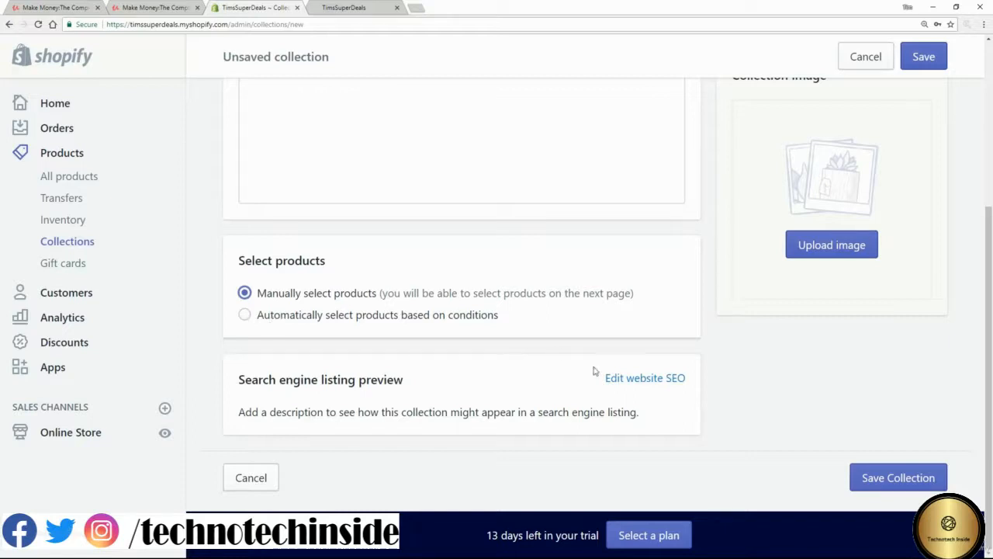
pyautogui.click(893, 477)
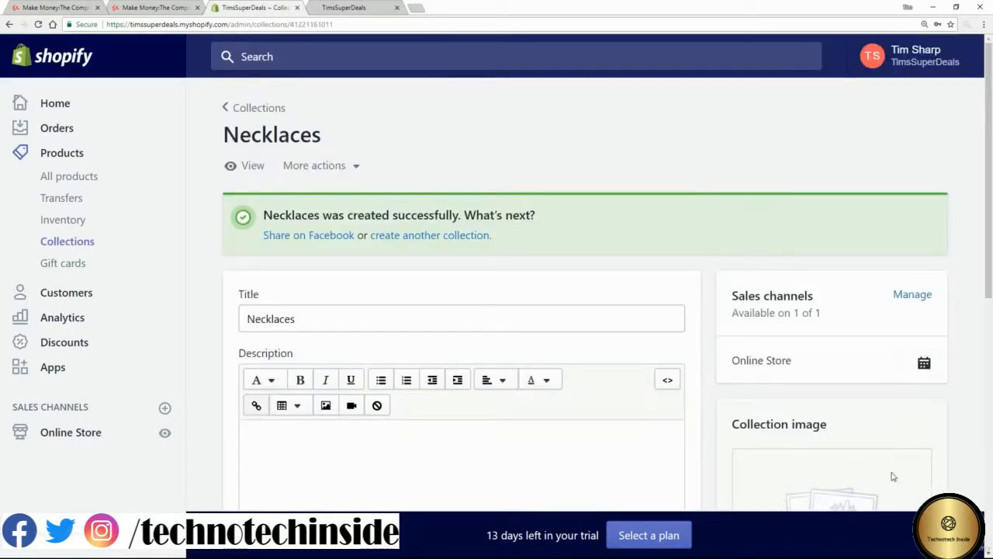
# Step: Create and save a second collection titled "French Bulldogs" with manually selected products
pyautogui.click(70, 243)
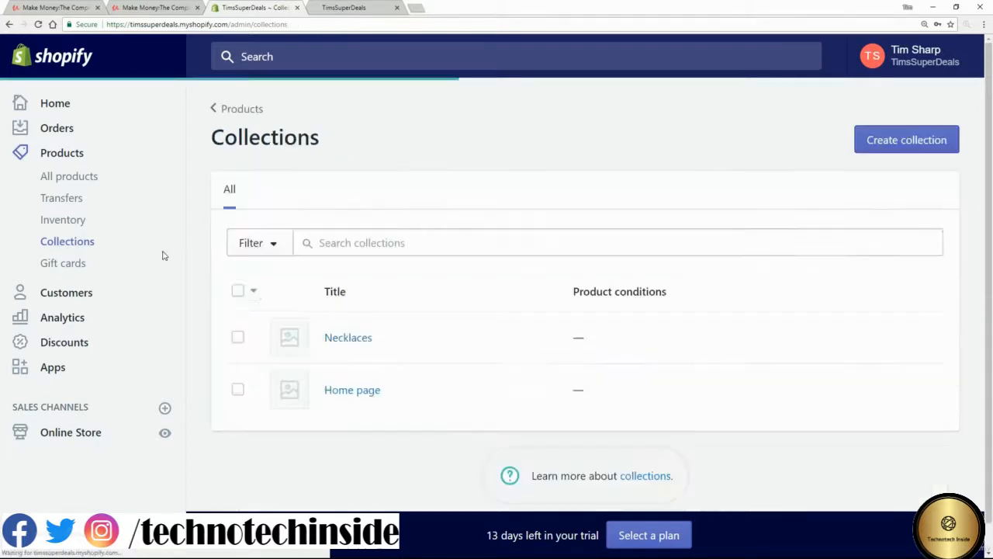
pyautogui.click(917, 139)
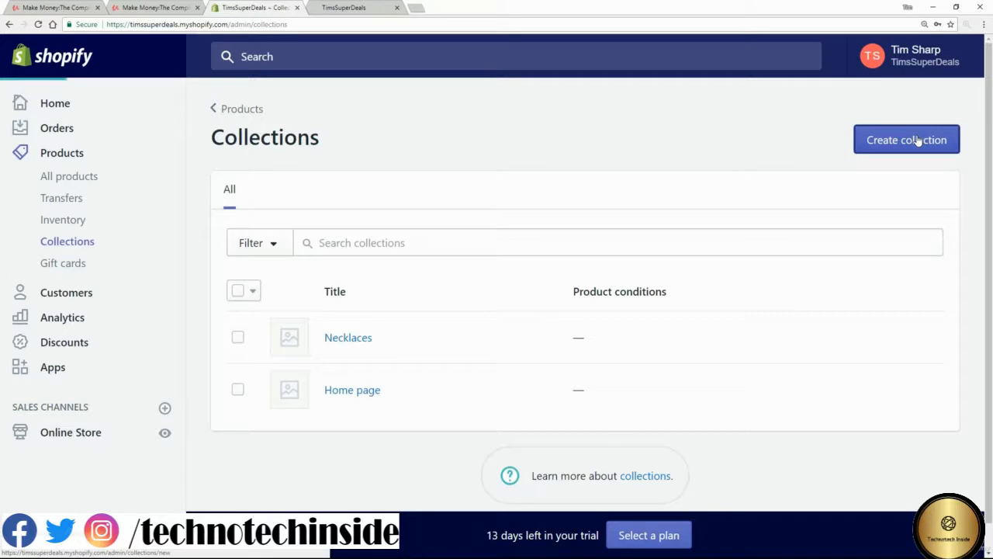
pyautogui.click(365, 222)
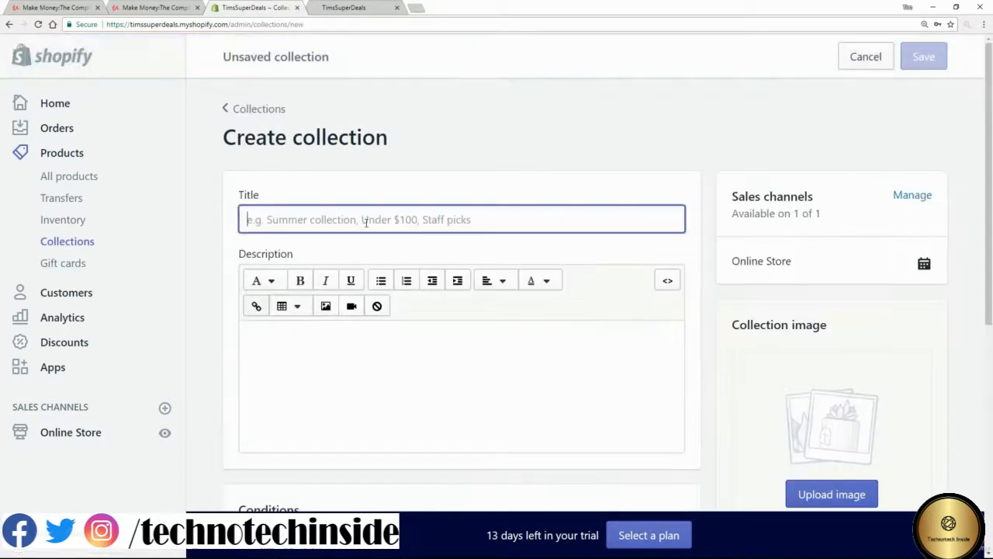
pyautogui.write('French Bulldogs')
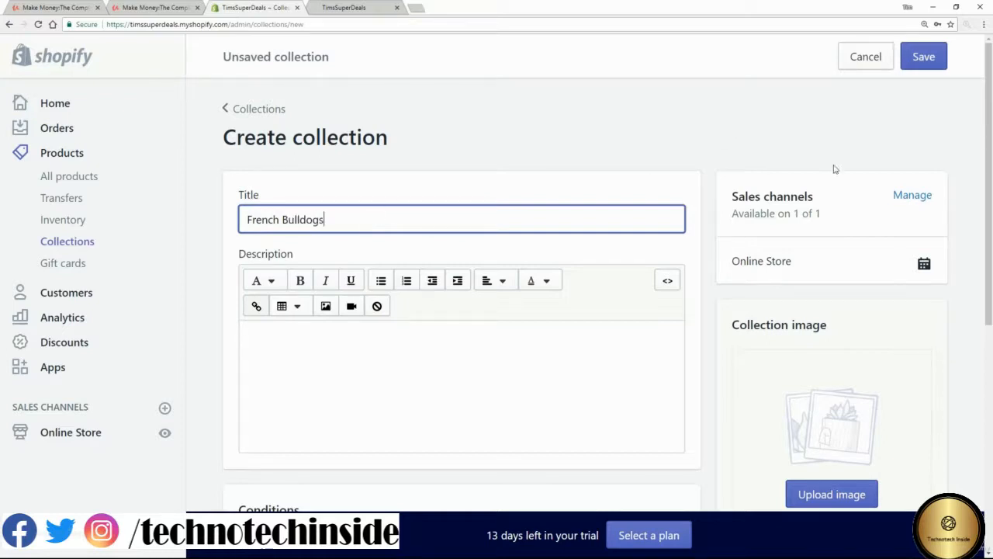
pyautogui.scroll(-4, 979, 186)
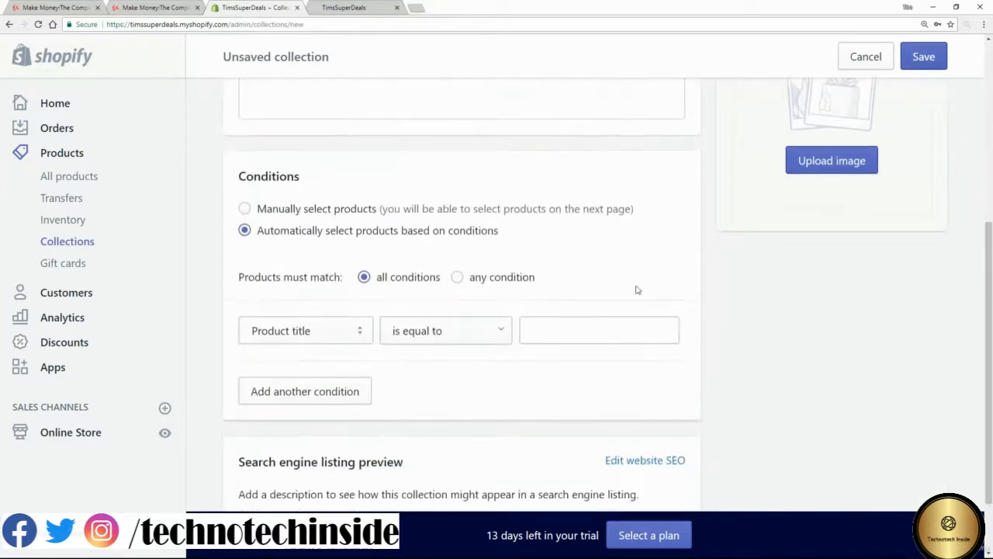
pyautogui.click(245, 208)
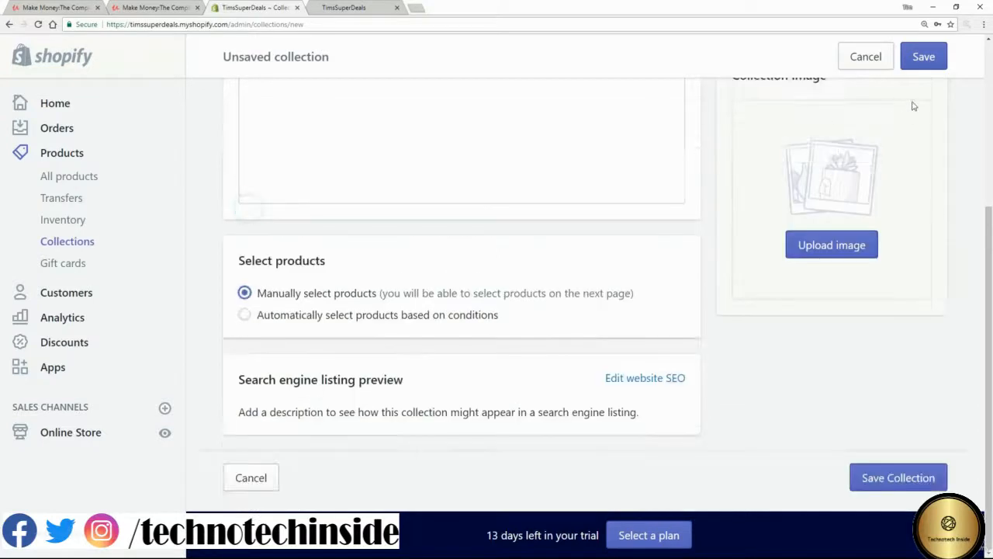
pyautogui.click(923, 62)
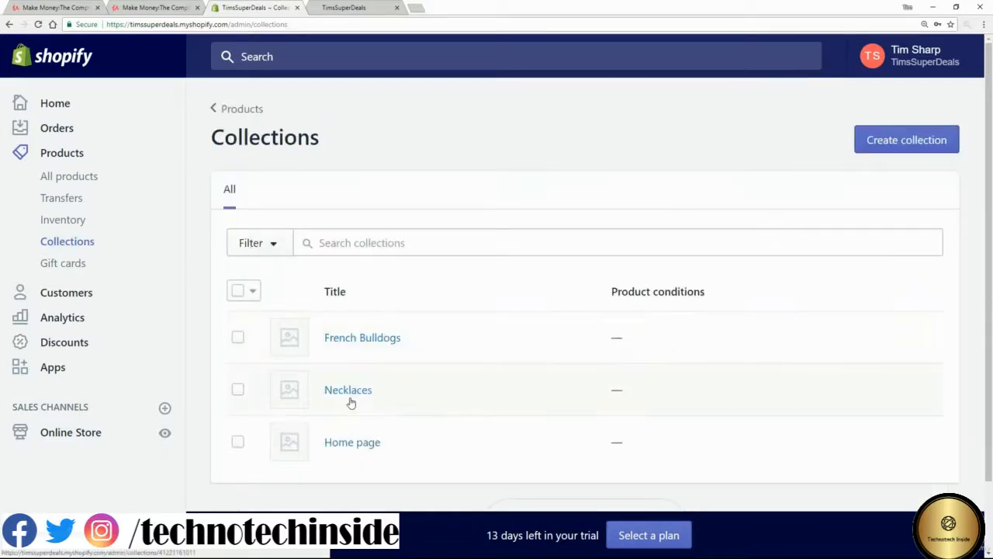
# Step: Add the French Bulldog Necklace product to the French Bulldogs and Necklaces collections and save it
pyautogui.click(73, 178)
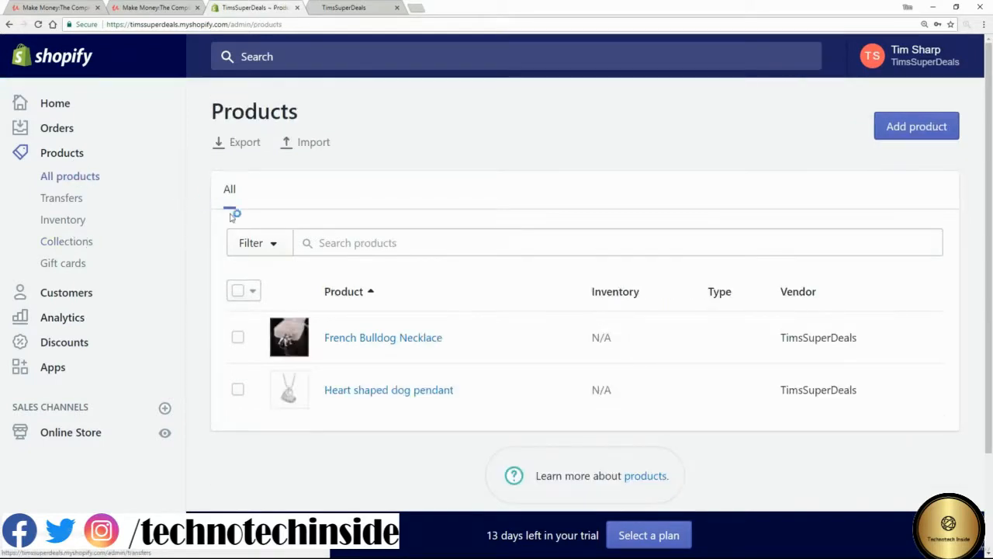
pyautogui.click(343, 344)
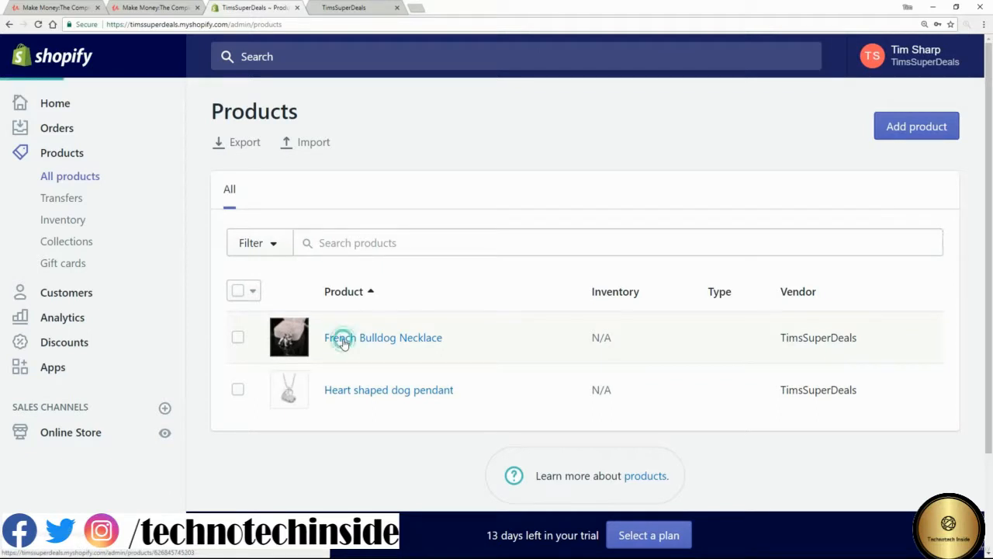
pyautogui.scroll(-4, 945, 265)
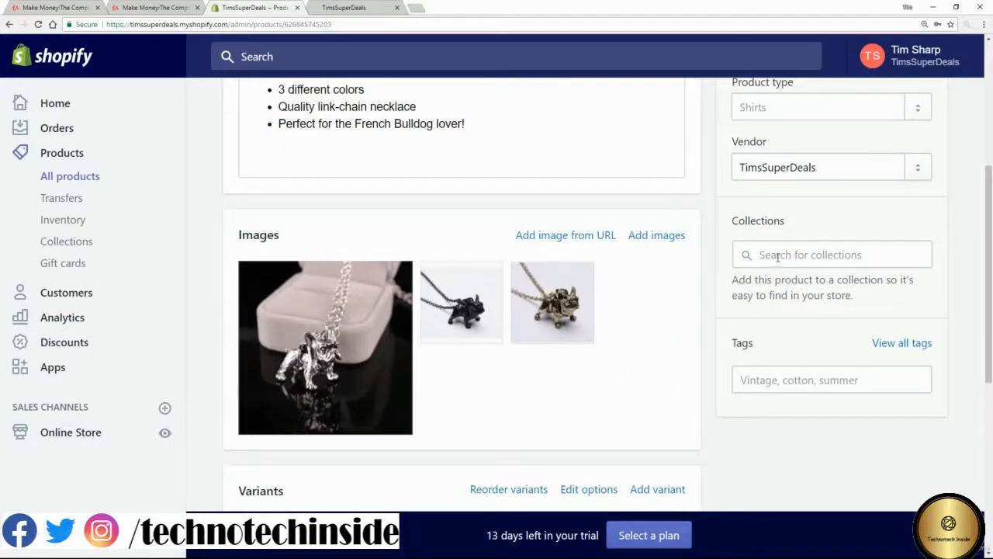
pyautogui.click(777, 256)
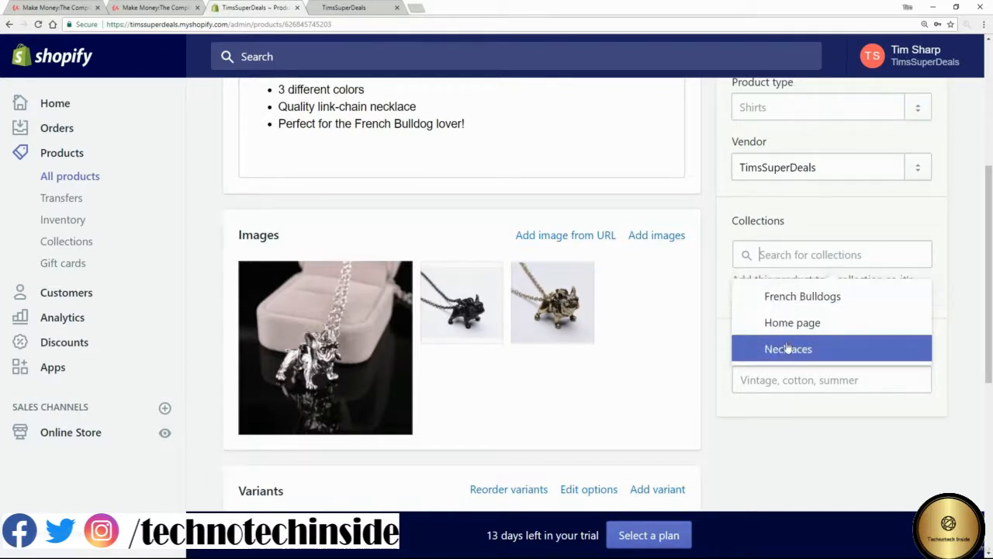
pyautogui.click(762, 302)
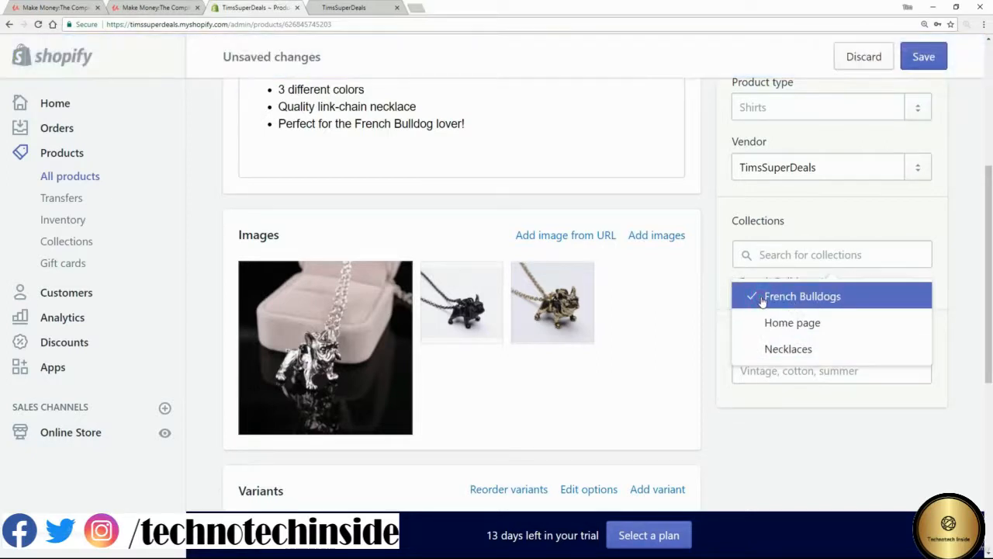
pyautogui.click(766, 355)
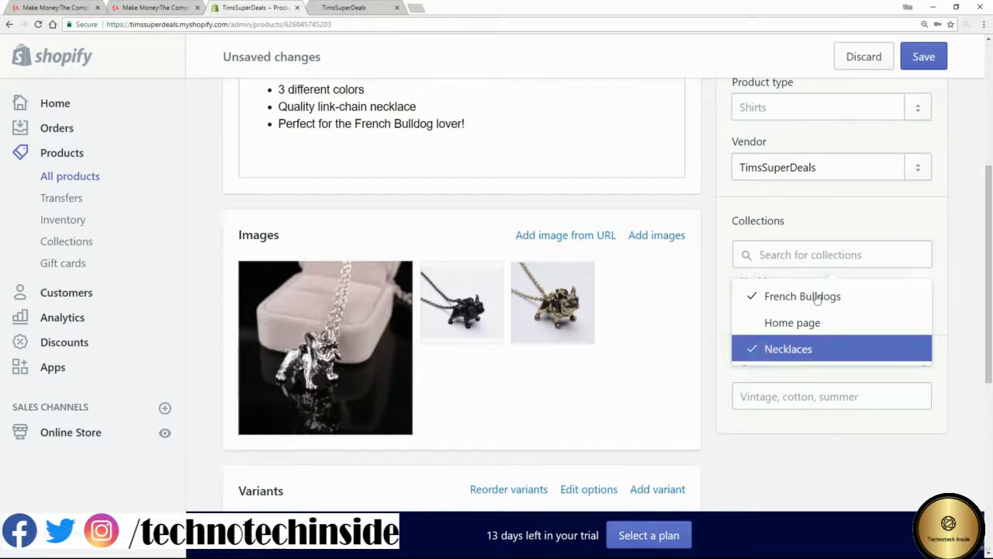
pyautogui.click(924, 57)
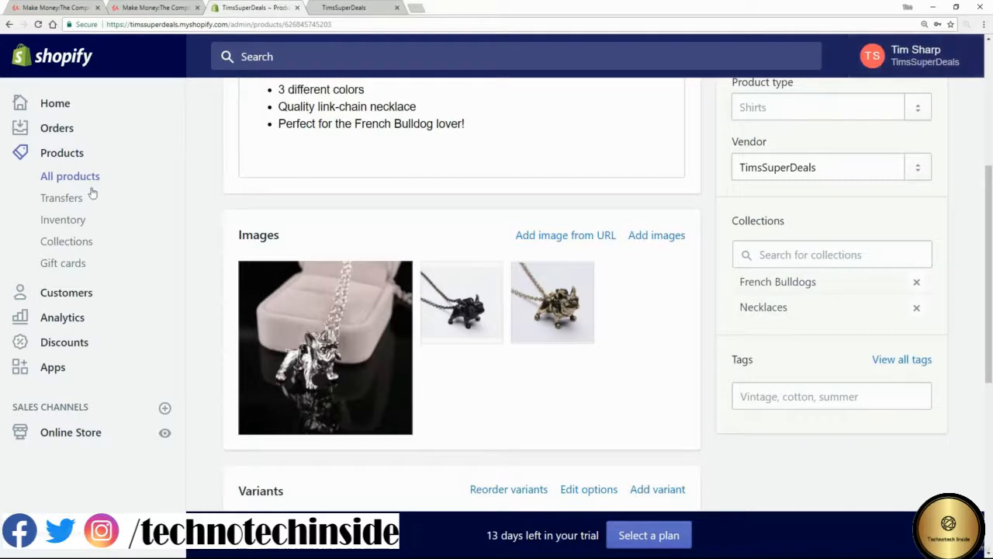
# Step: Move the Heart shaped dog pendant product from the Home page collection to the Necklaces collection and save it
pyautogui.click(132, 175)
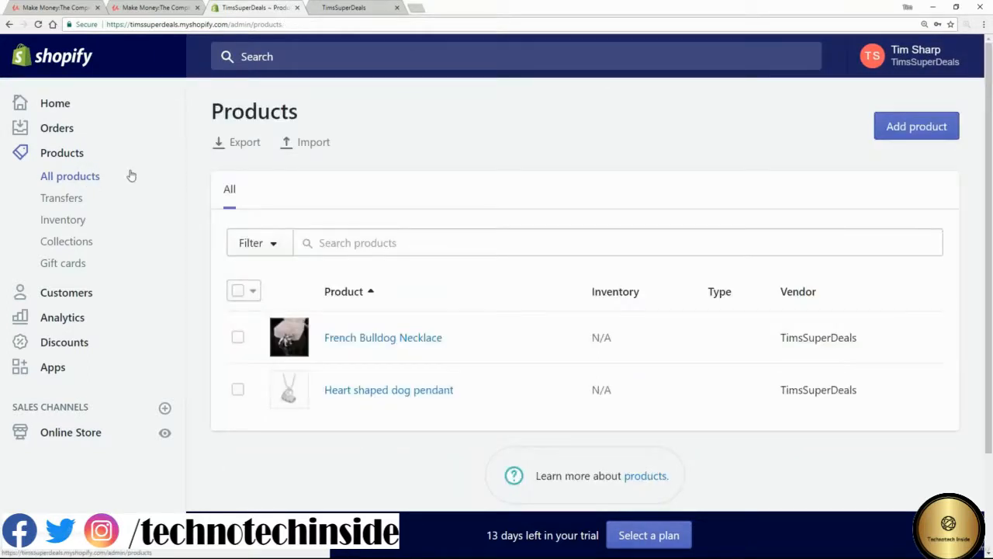
pyautogui.click(393, 397)
pyautogui.click(839, 346)
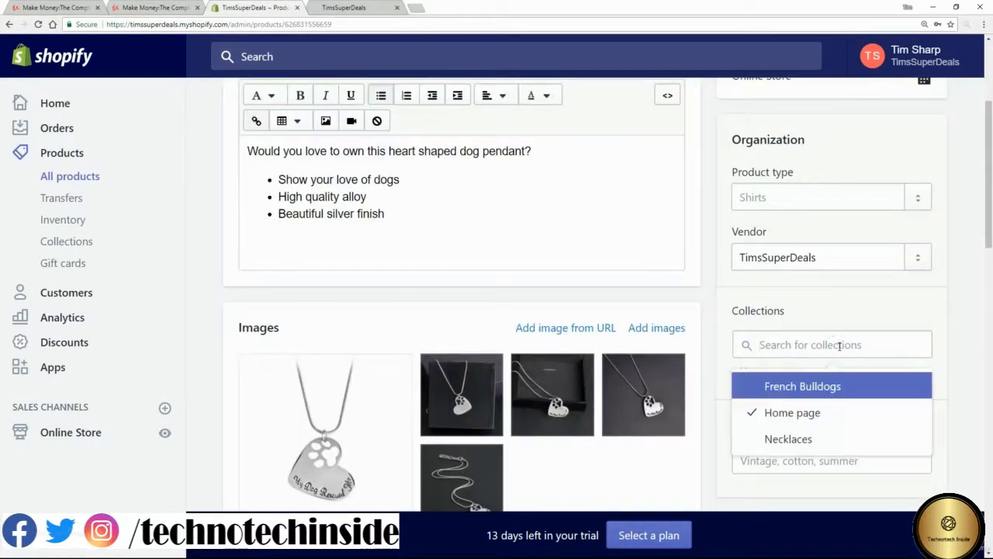
pyautogui.click(782, 439)
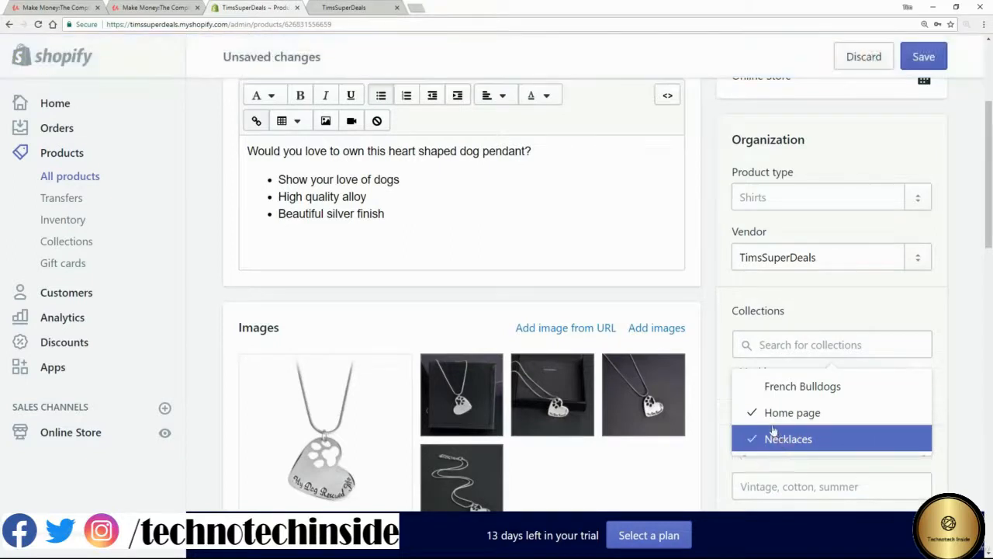
pyautogui.click(788, 422)
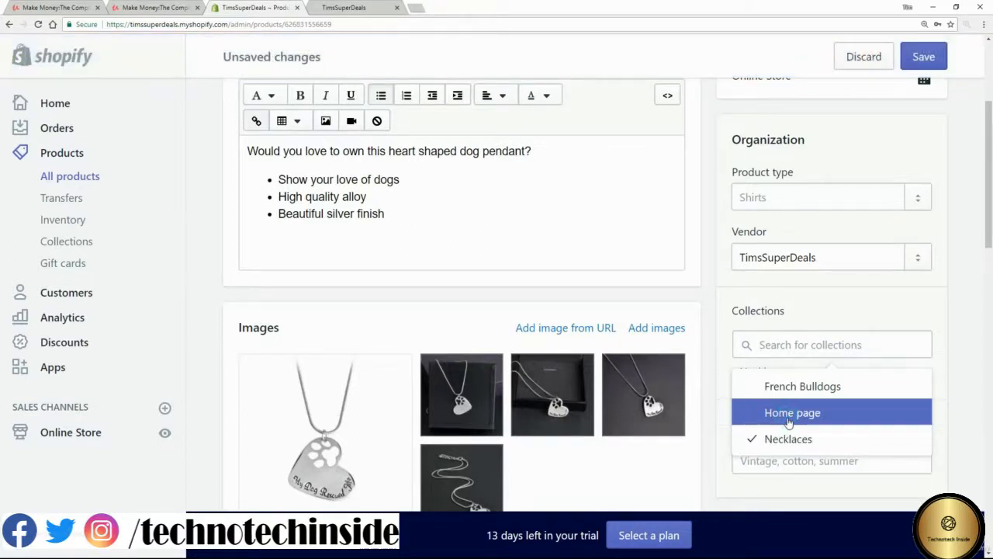
pyautogui.click(923, 57)
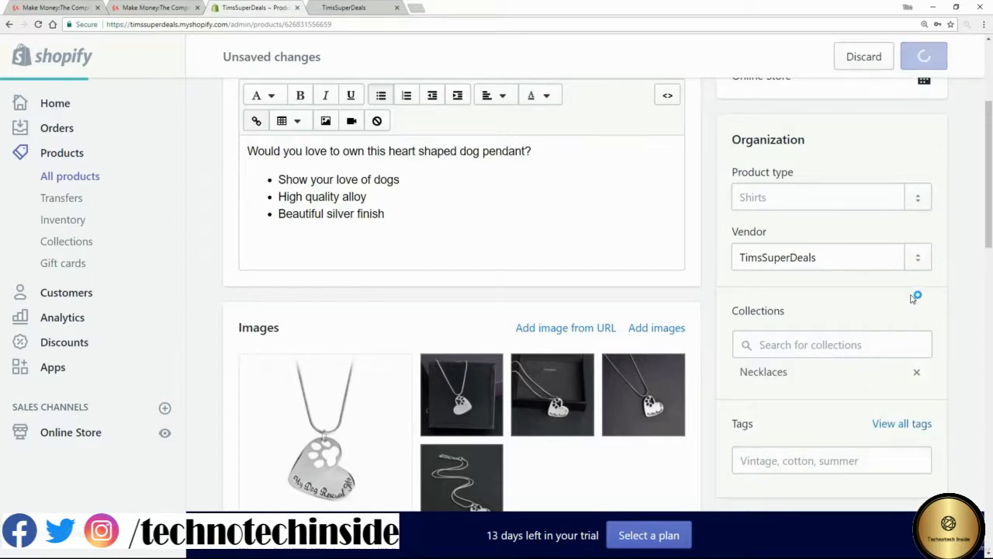
# Step: Check the storefront's header menu, and open the Main menu for editing in the online store's navigation settings
pyautogui.click(357, 7)
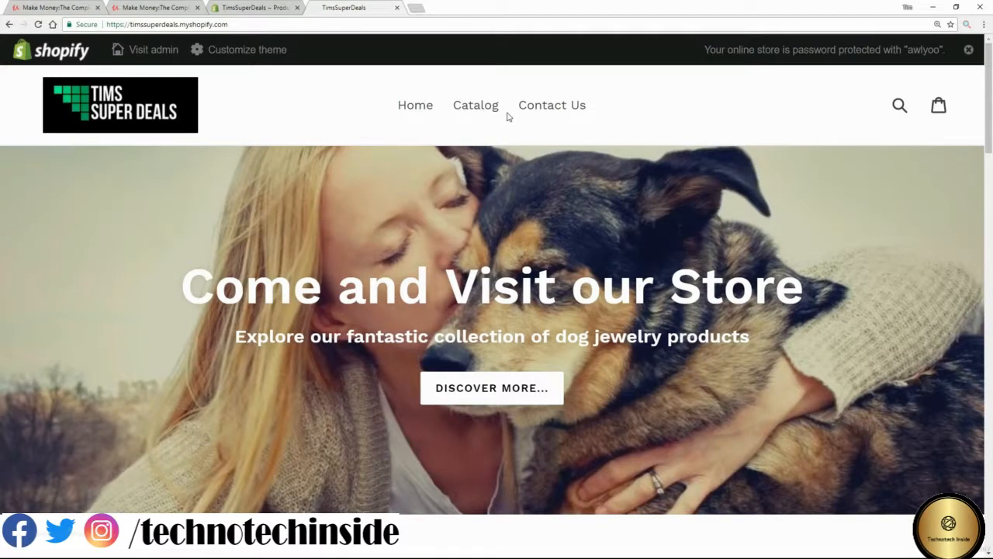
pyautogui.click(249, 9)
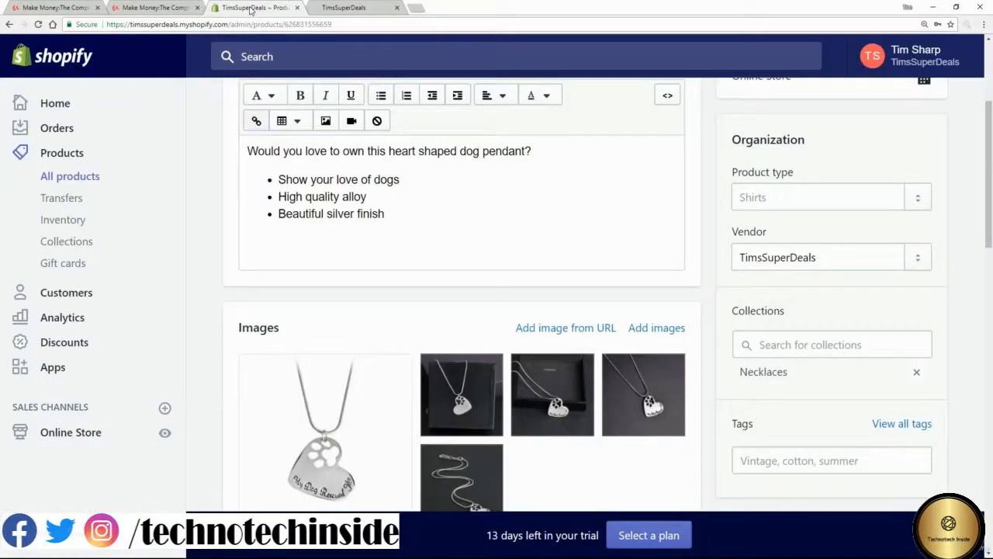
pyautogui.click(65, 426)
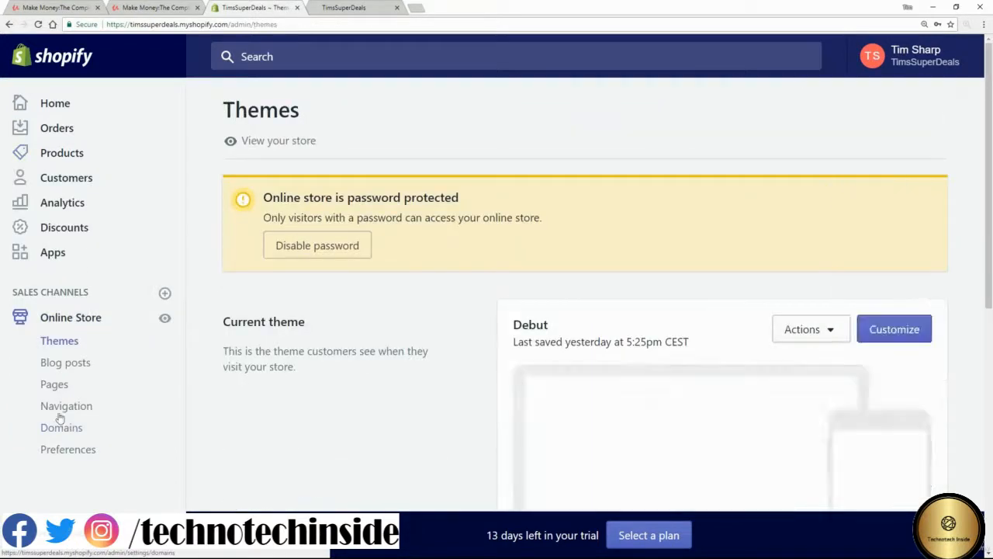
pyautogui.click(58, 411)
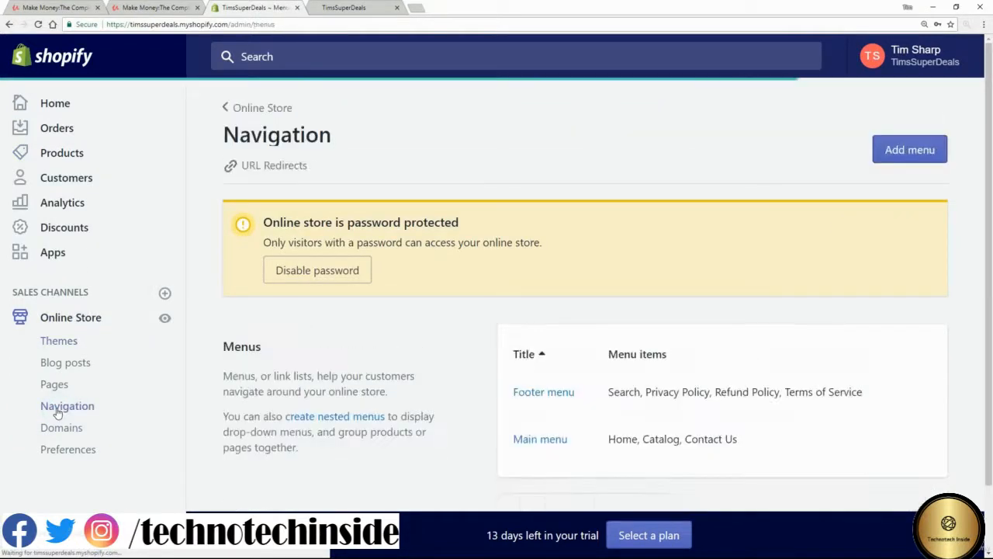
pyautogui.scroll(-2, 397, 333)
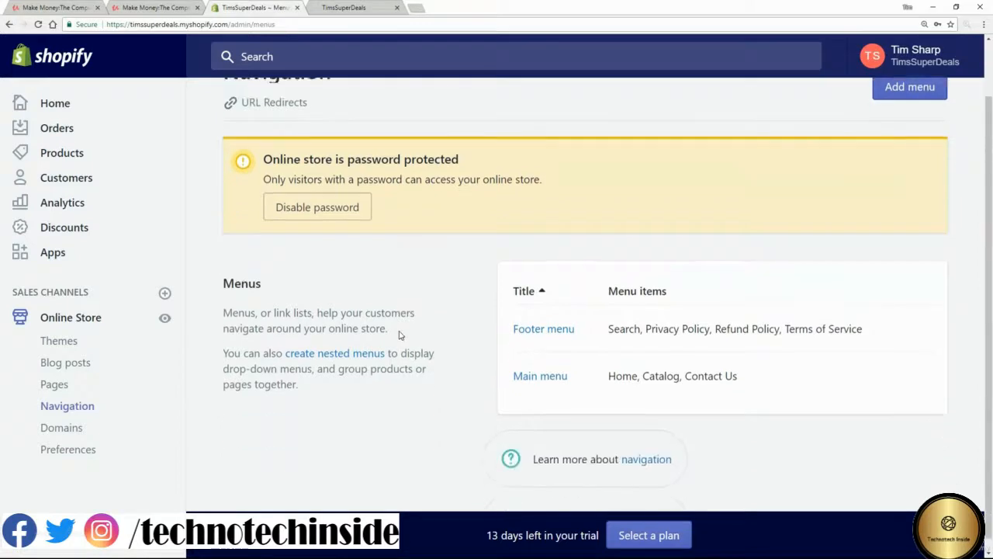
pyautogui.click(534, 370)
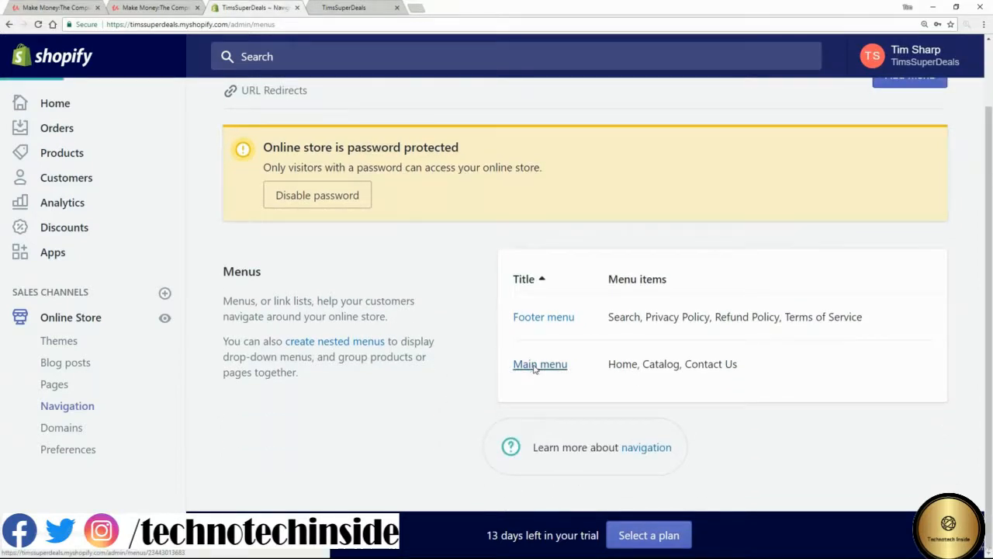
pyautogui.scroll(-2, 477, 345)
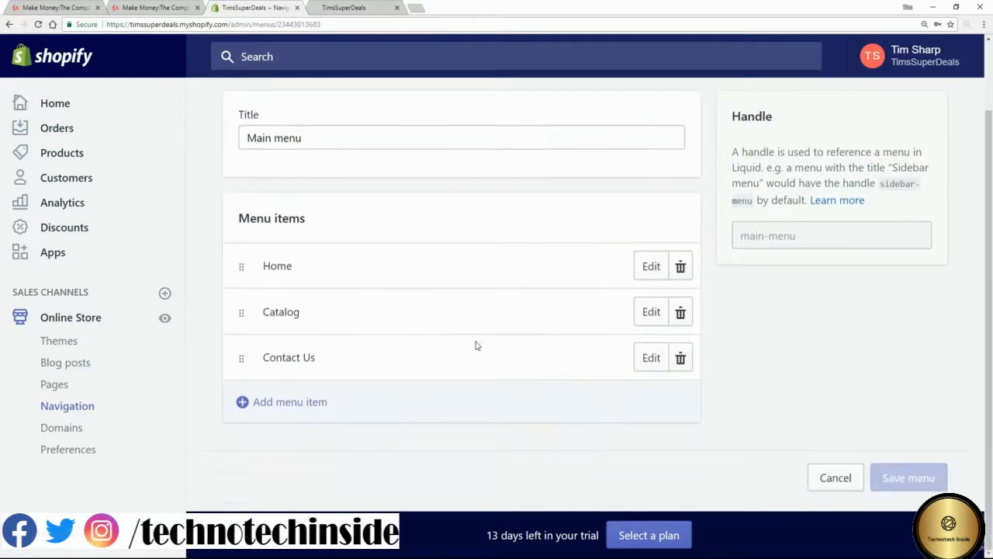
# Step: Add a main menu item named "French Bulldog Lovers" that links to the French Bulldogs collection
pyautogui.click(287, 409)
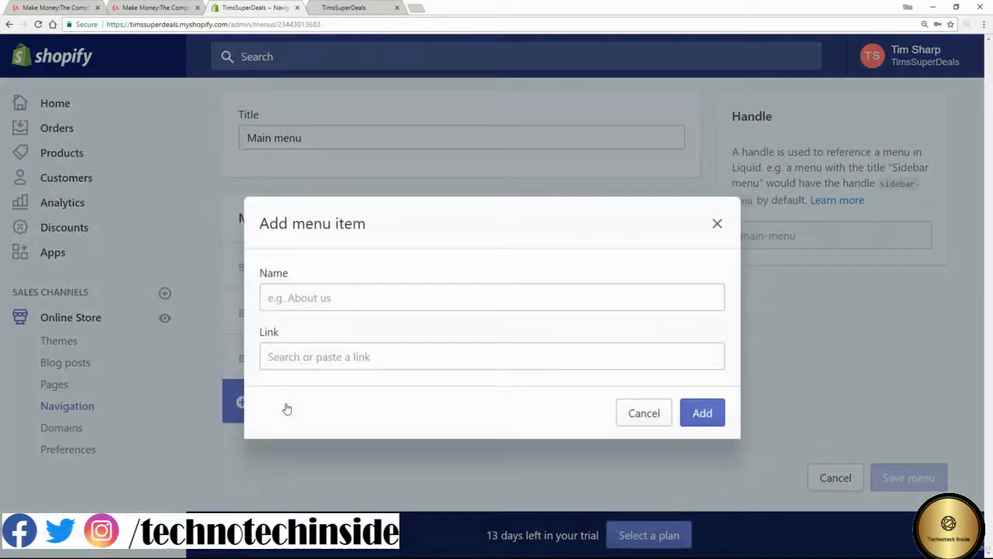
pyautogui.click(283, 299)
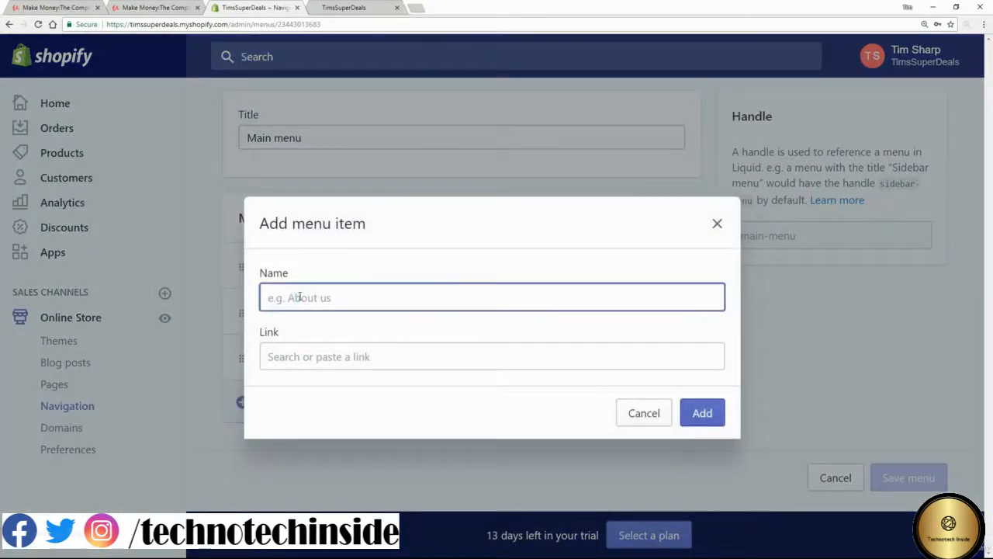
pyautogui.write('French Bulldog ')
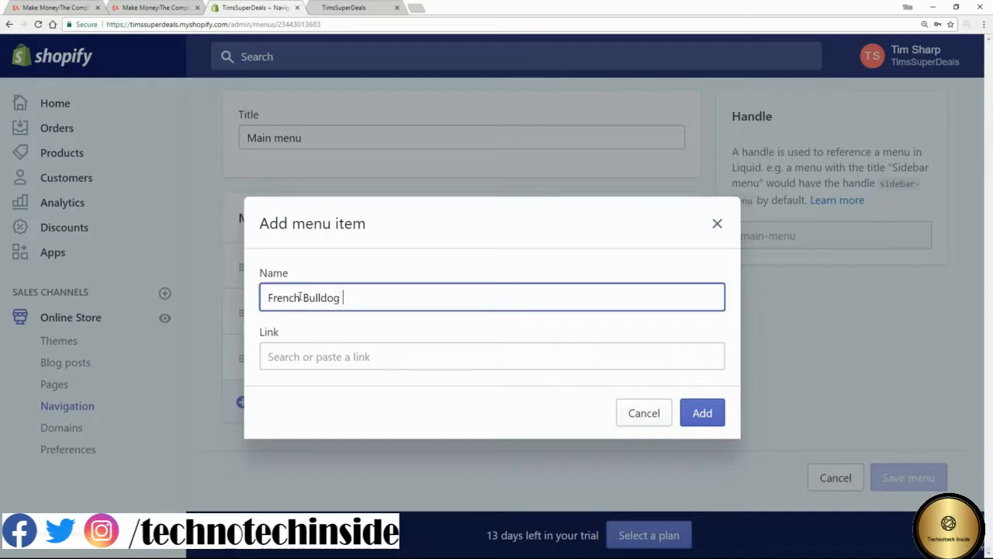
pyautogui.write('Lovers')
pyautogui.click(354, 356)
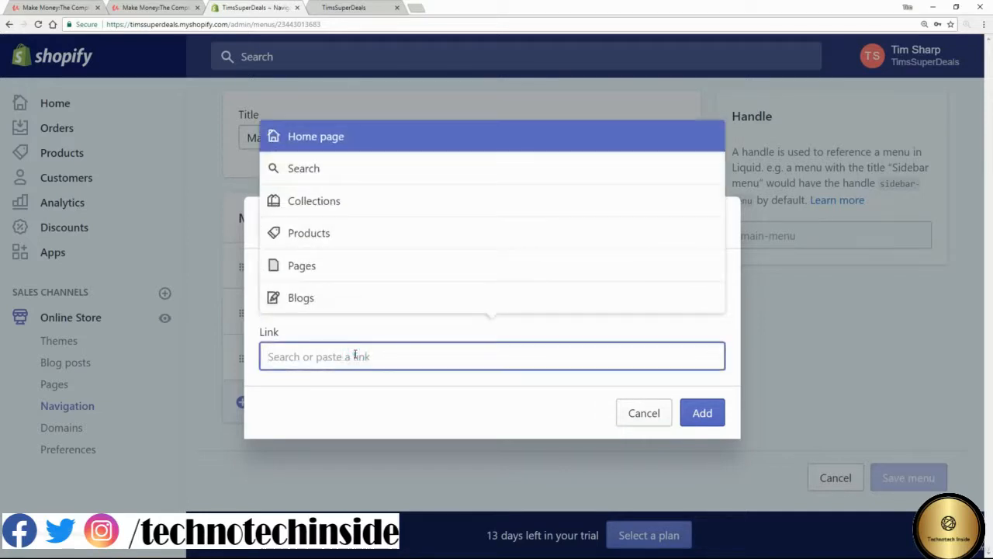
pyautogui.click(311, 206)
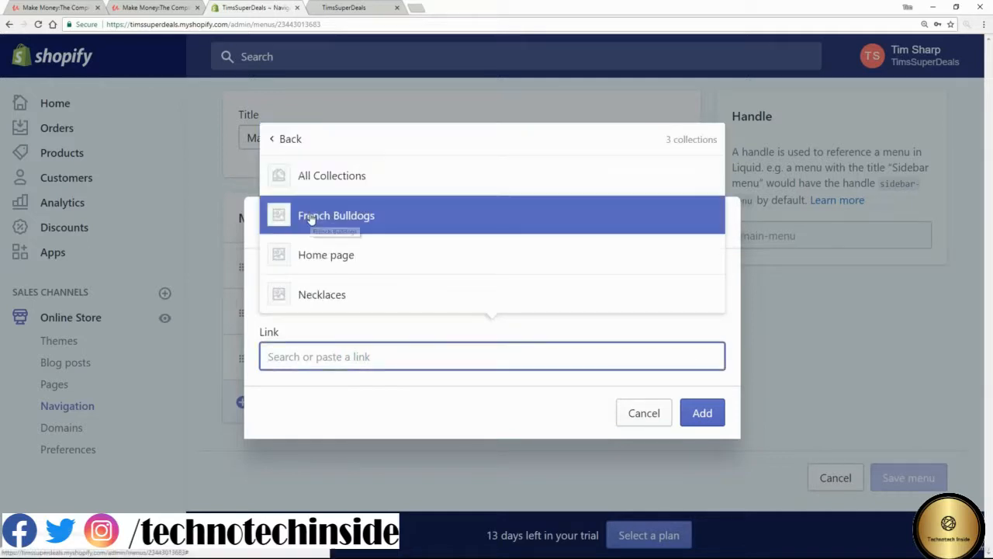
pyautogui.click(312, 218)
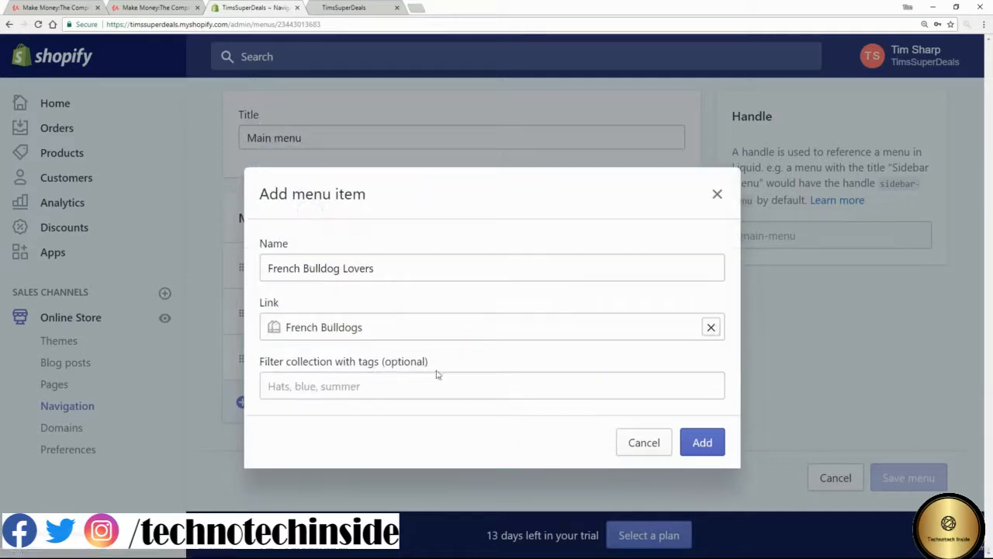
pyautogui.click(694, 444)
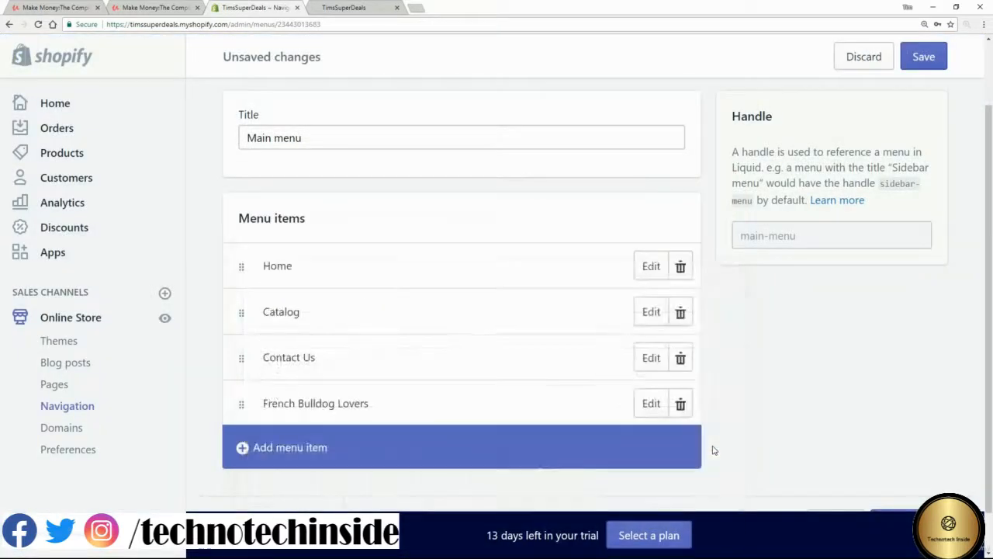
# Step: Add a menu item named "Necklaces" linked to the Necklaces collection, and save the main menu
pyautogui.click(246, 448)
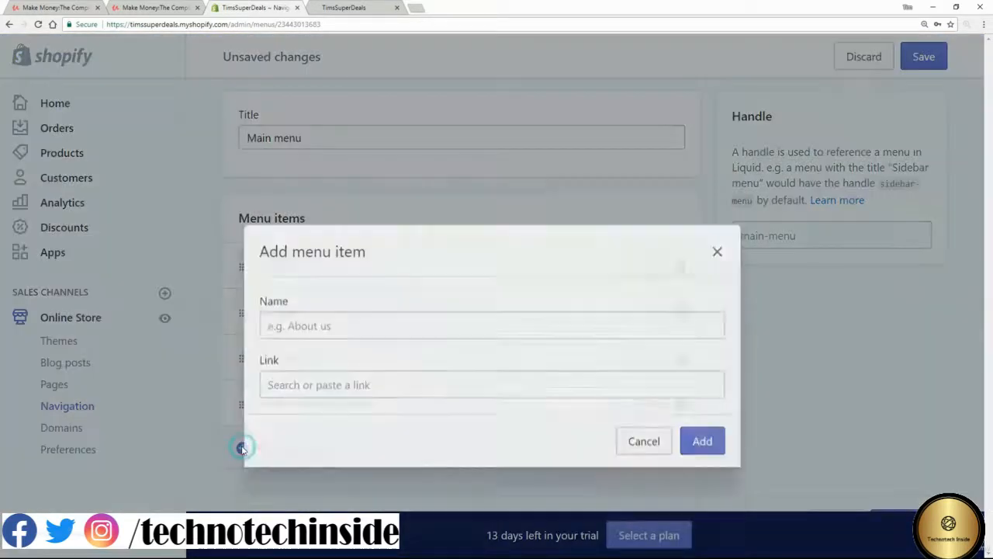
pyautogui.click(297, 299)
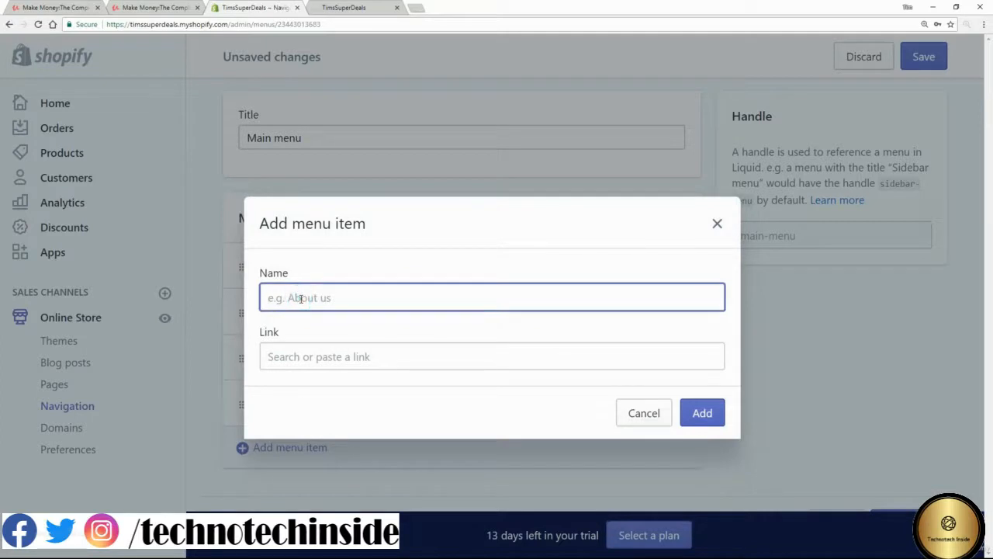
pyautogui.write('Necklaces')
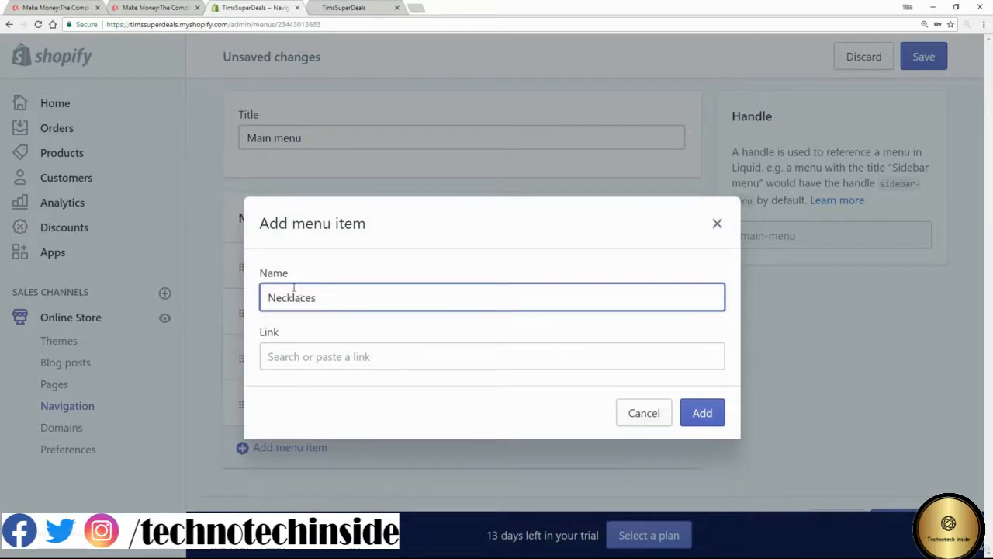
pyautogui.click(297, 354)
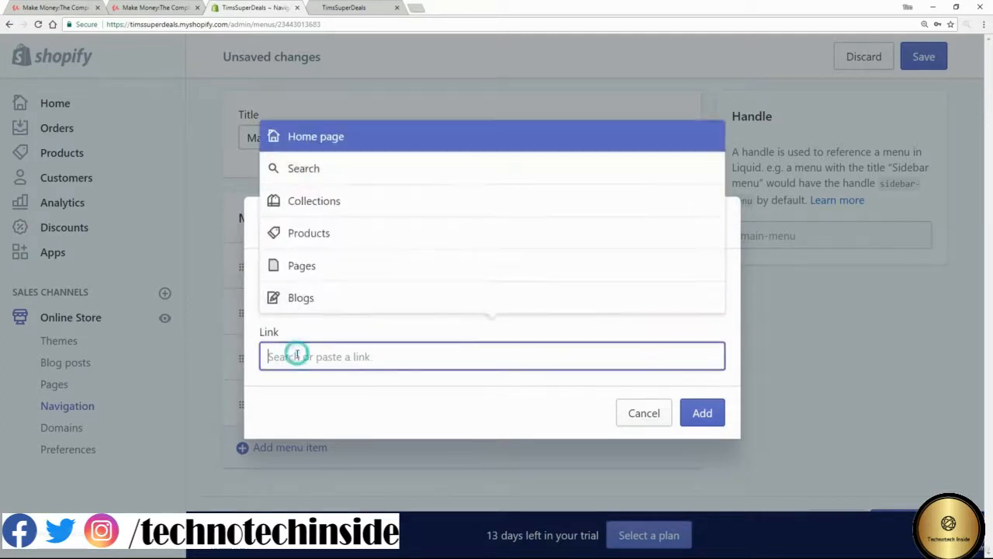
pyautogui.click(321, 213)
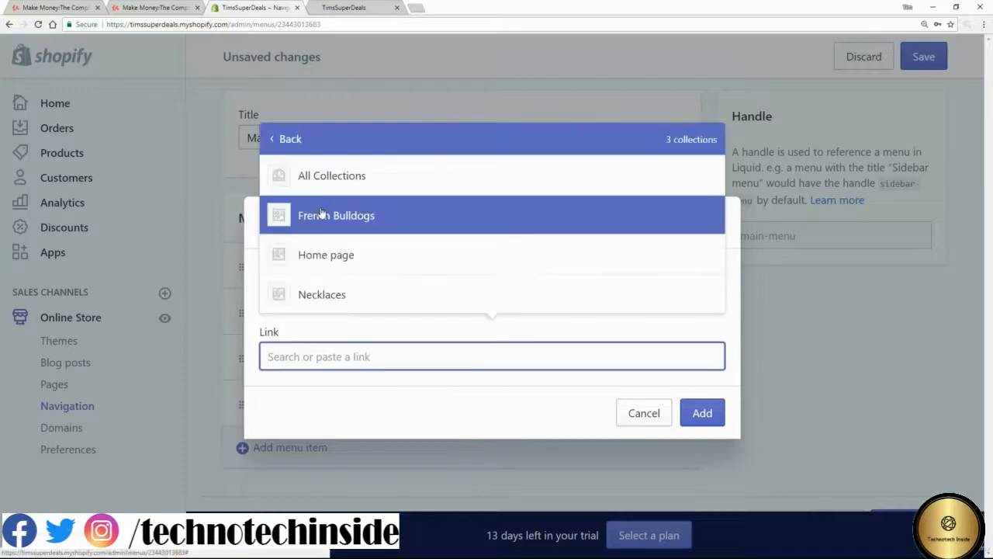
pyautogui.click(319, 296)
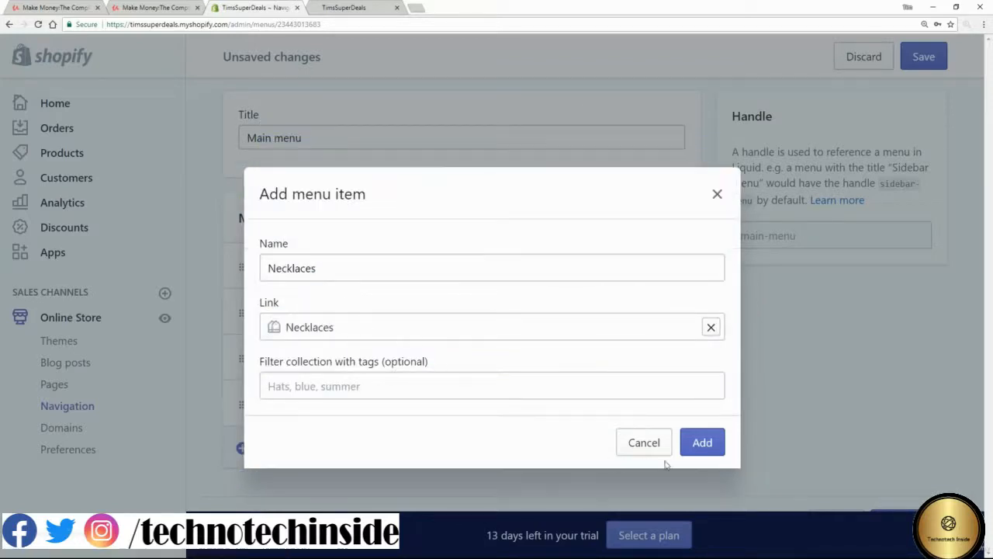
pyautogui.click(706, 445)
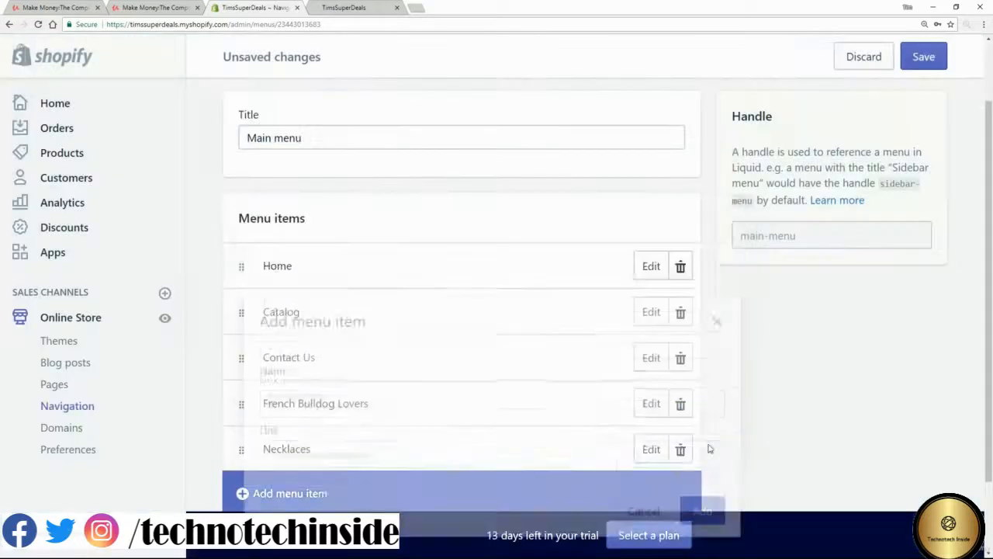
pyautogui.click(924, 58)
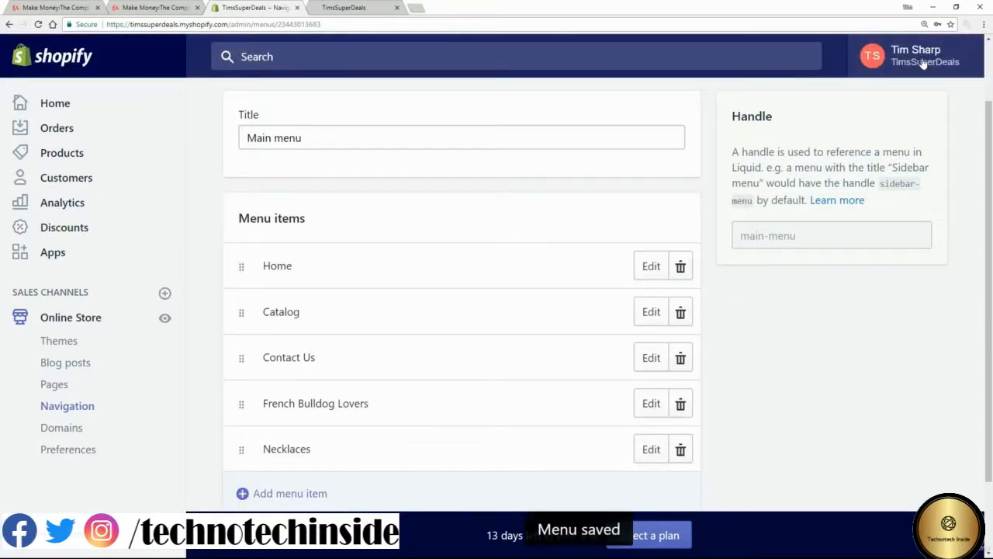
# Step: Reload the storefront and check the collection pages behind the French Bulldog Lovers and Necklaces menu links
pyautogui.click(326, 10)
pyautogui.click(37, 24)
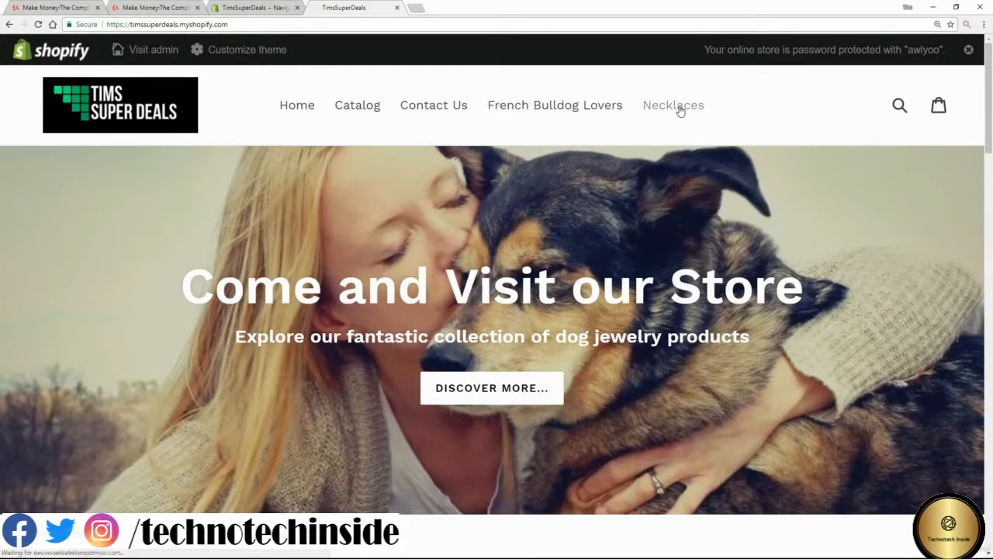
pyautogui.click(555, 108)
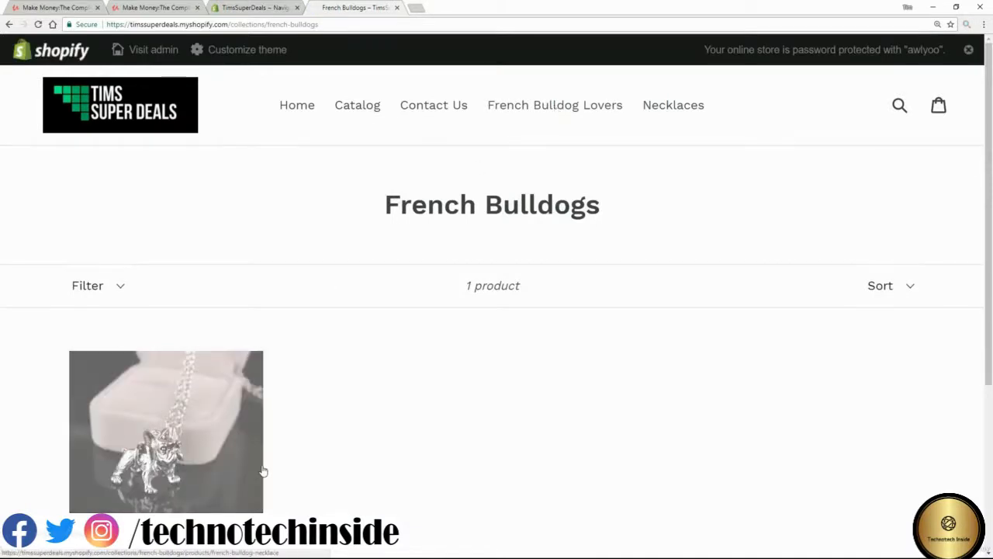
pyautogui.click(675, 112)
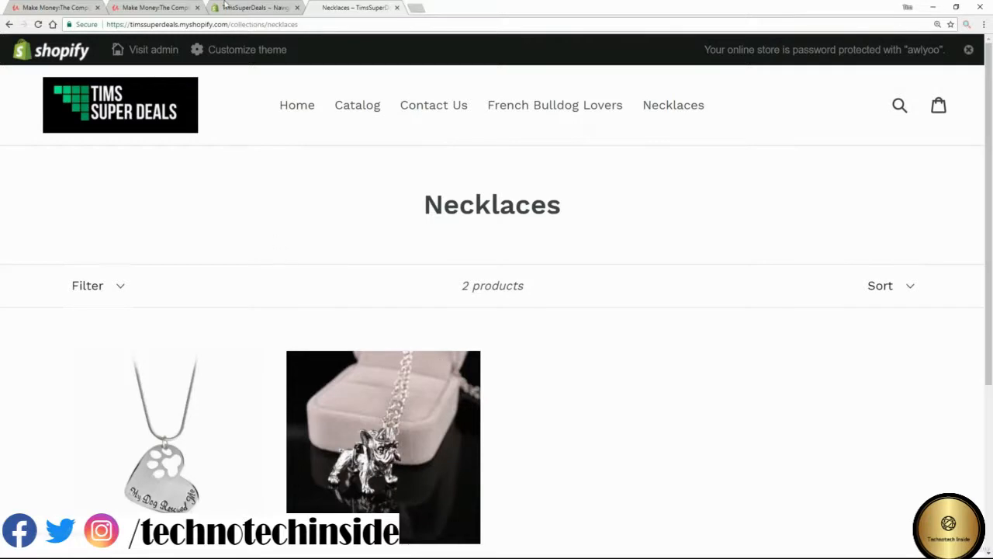
# Step: Open the French Bulldog Necklace product in the store admin at its collections settings
pyautogui.click(240, 8)
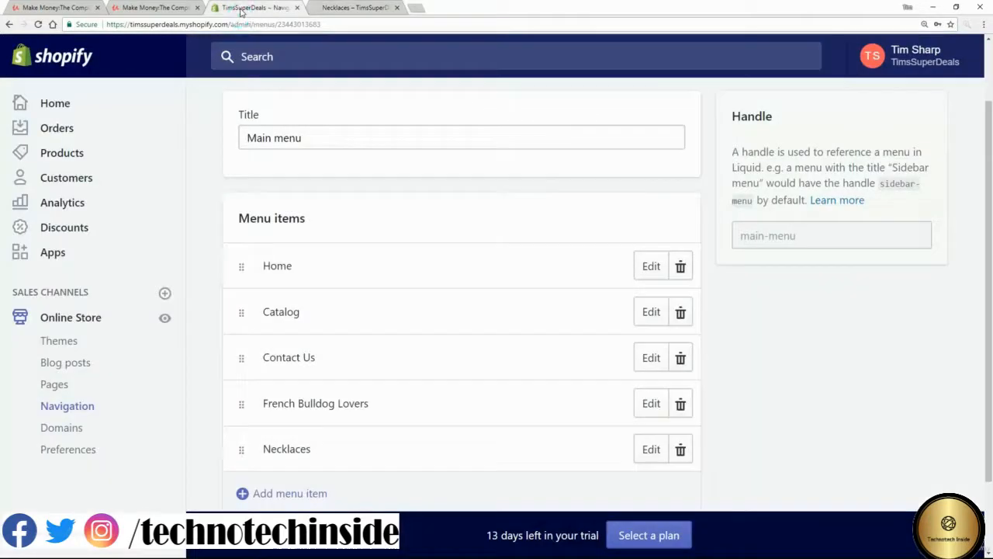
pyautogui.click(62, 155)
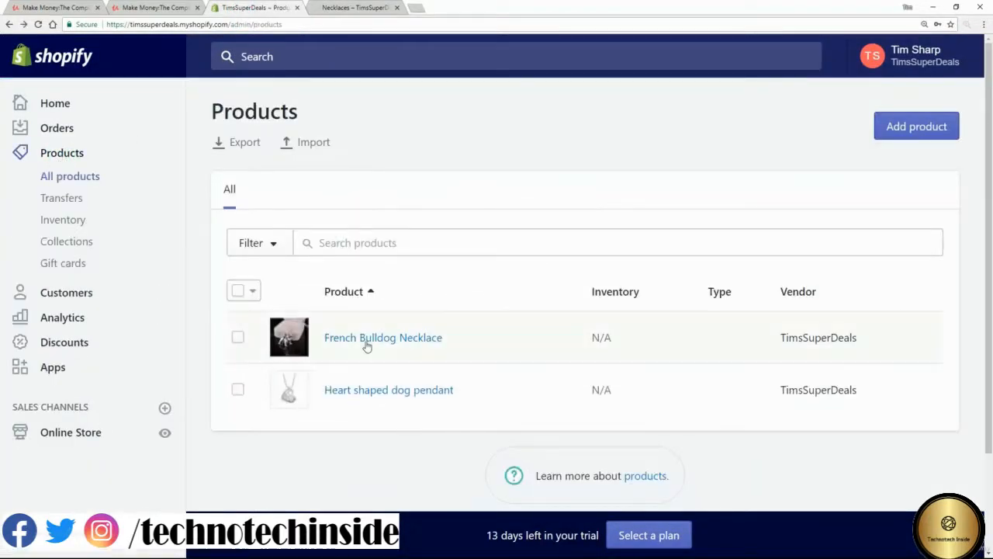
pyautogui.click(370, 342)
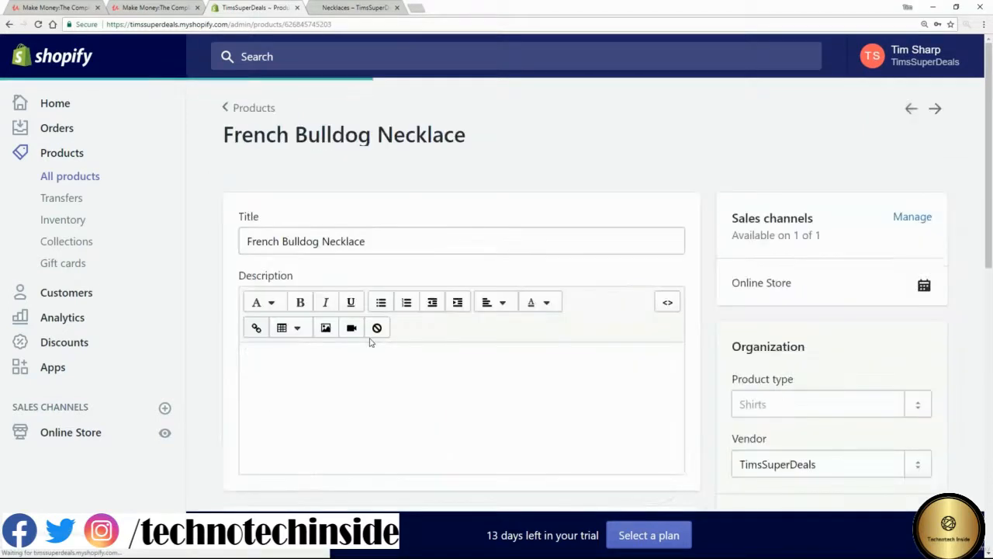
pyautogui.scroll(-4, 931, 339)
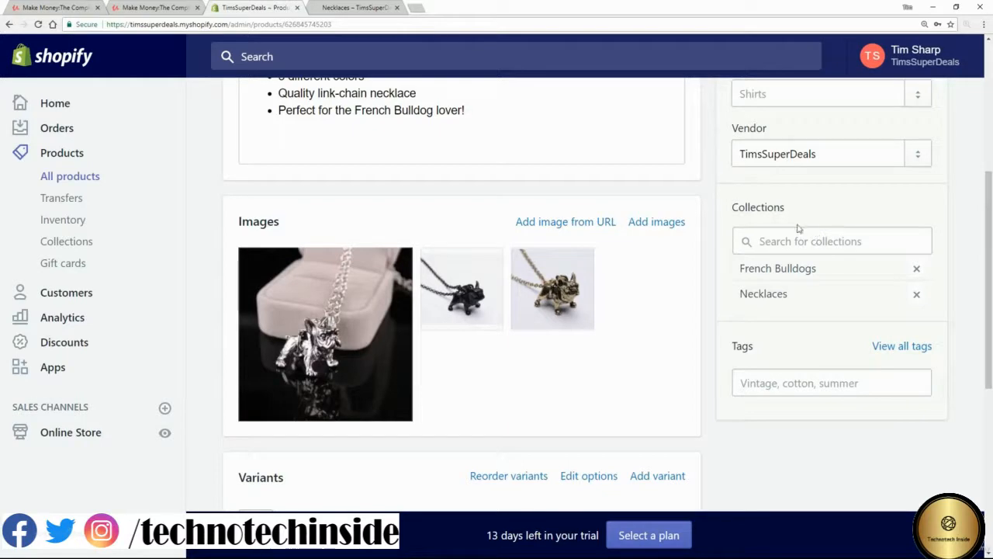
# Step: Examine the product section on the storefront's home page
pyautogui.click(362, 7)
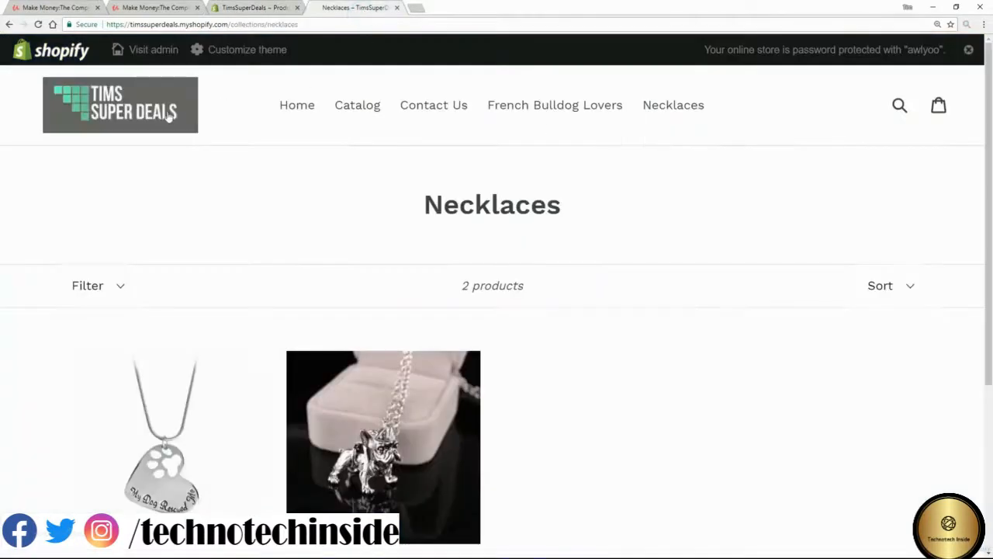
pyautogui.click(107, 112)
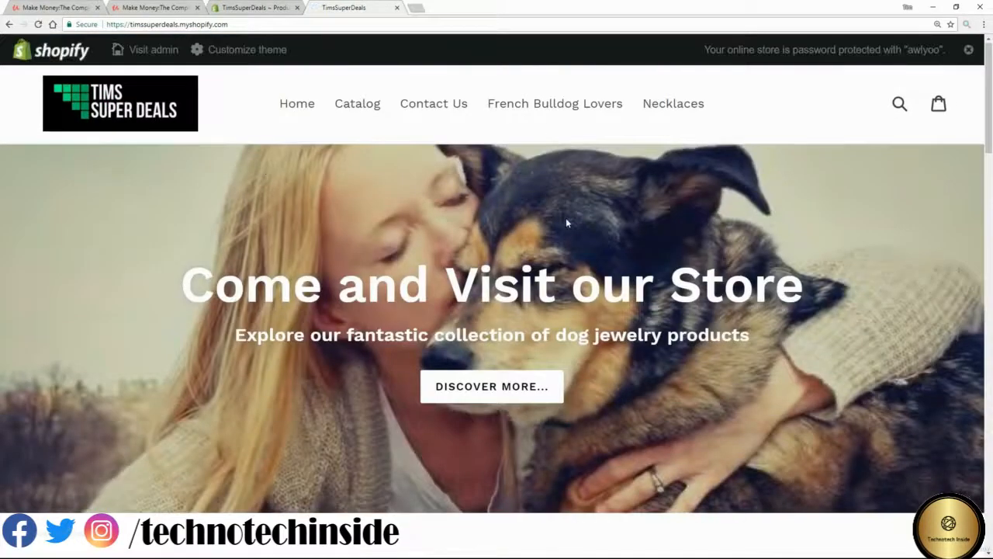
pyautogui.scroll(-3, 570, 221)
pyautogui.scroll(-5, 576, 228)
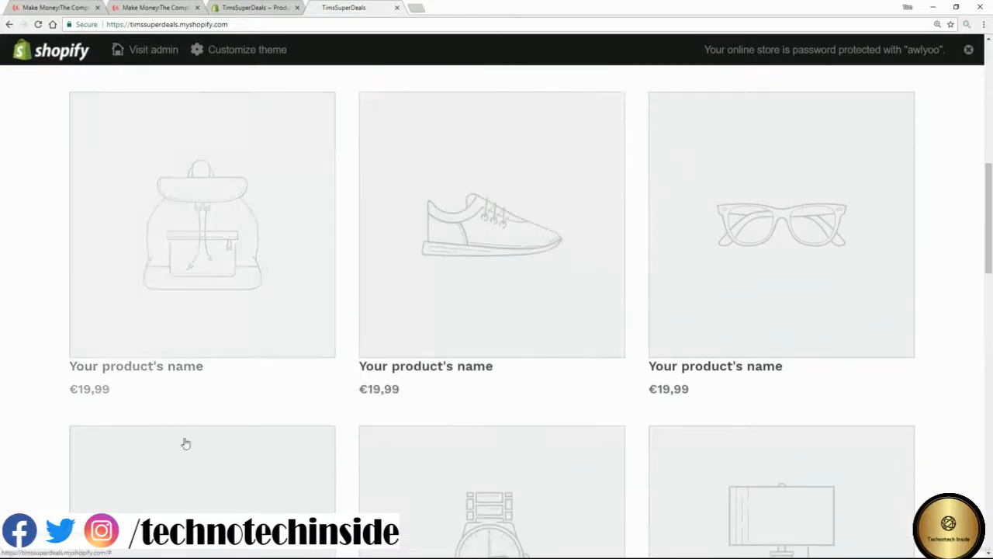
pyautogui.scroll(5, 606, 217)
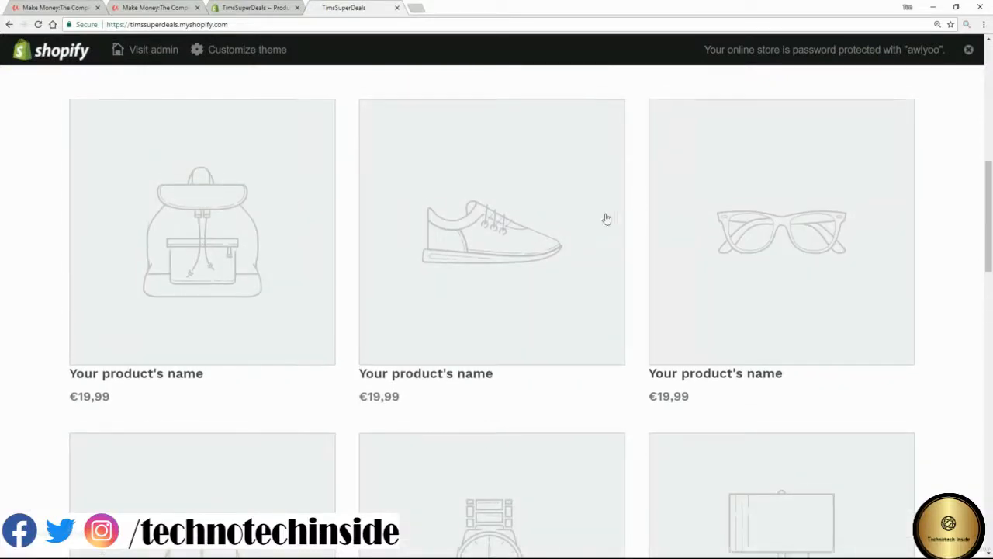
# Step: Add the French Bulldog Necklace product to the Home page collection and save it
pyautogui.click(253, 7)
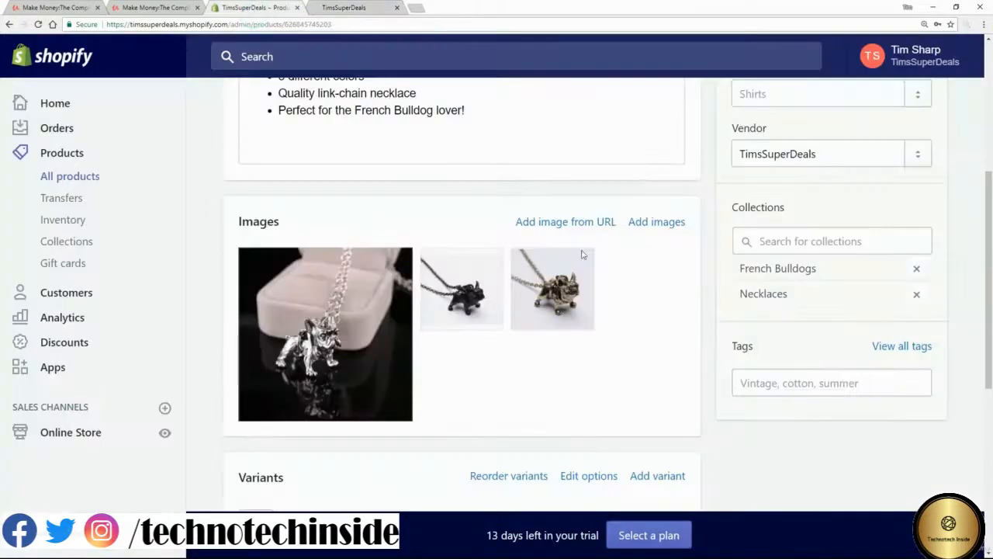
pyautogui.click(843, 241)
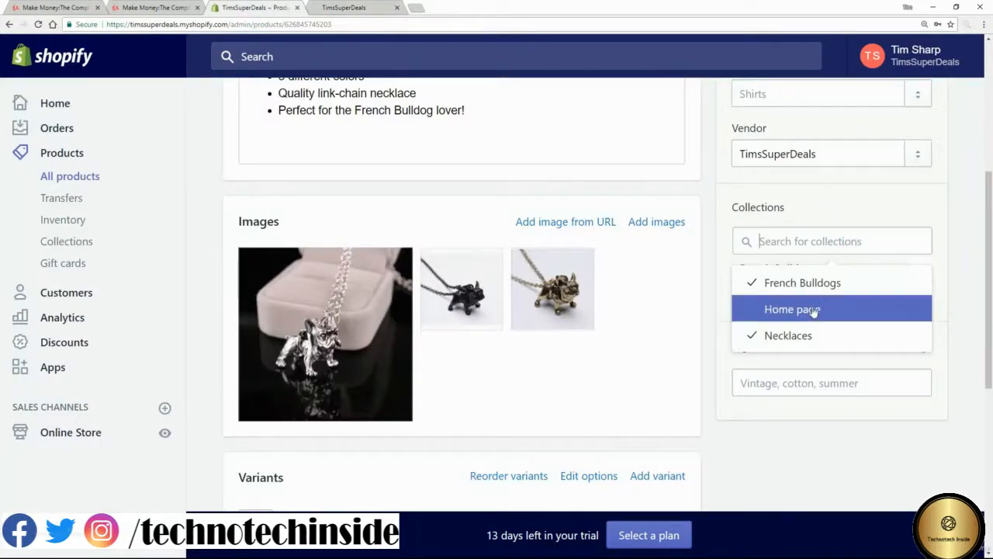
pyautogui.click(811, 310)
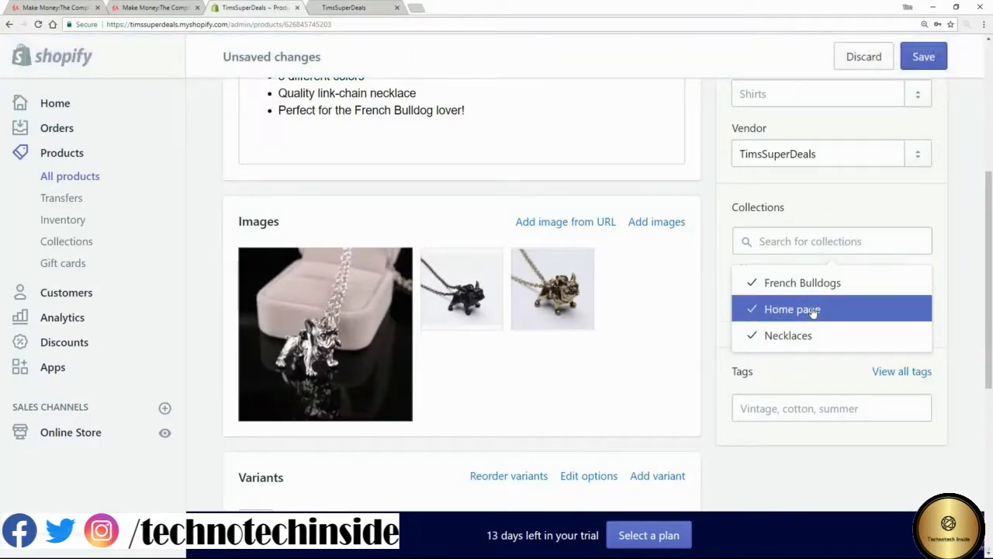
pyautogui.click(930, 59)
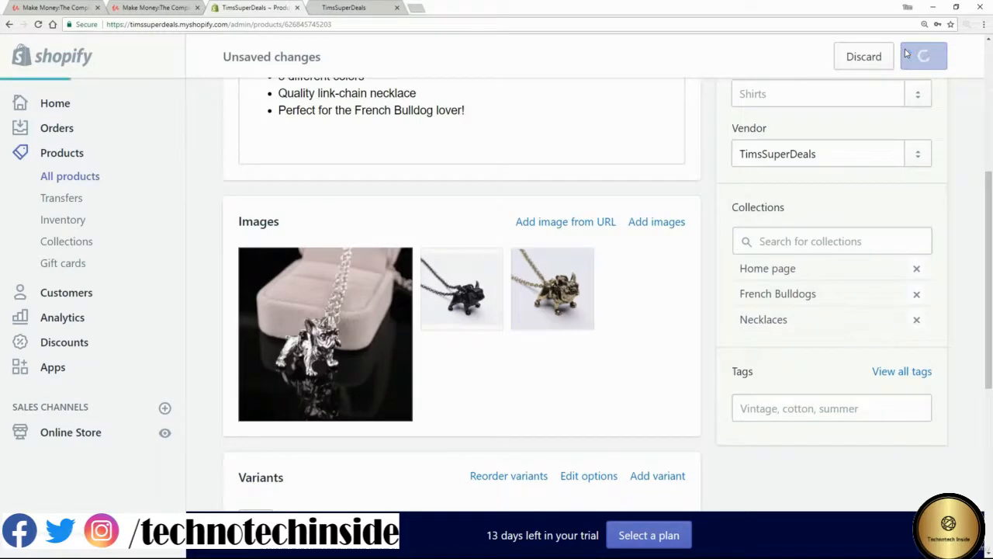
# Step: Reload the storefront's home page, check its Featured collection section, and return to the product in the store admin
pyautogui.click(343, 7)
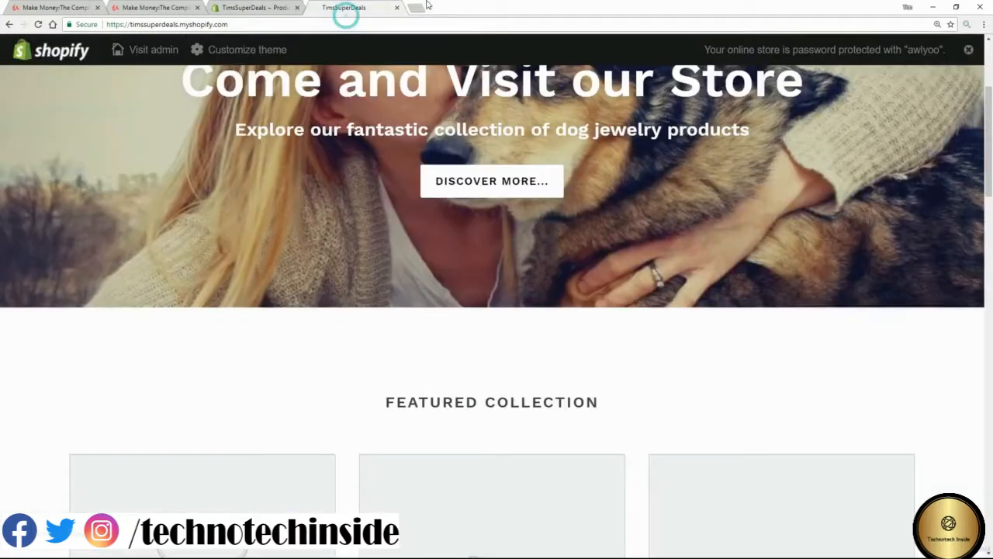
pyautogui.click(39, 25)
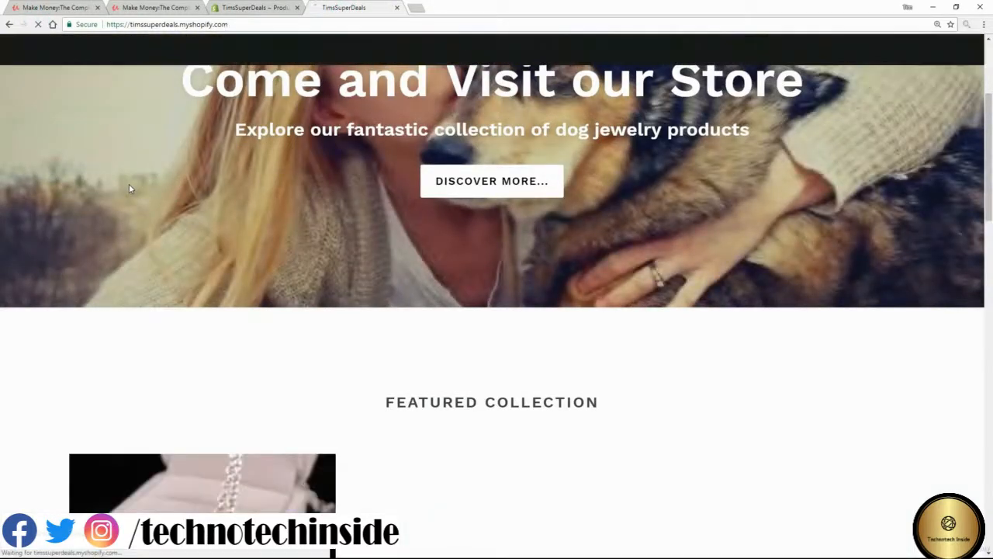
pyautogui.scroll(-5, 412, 313)
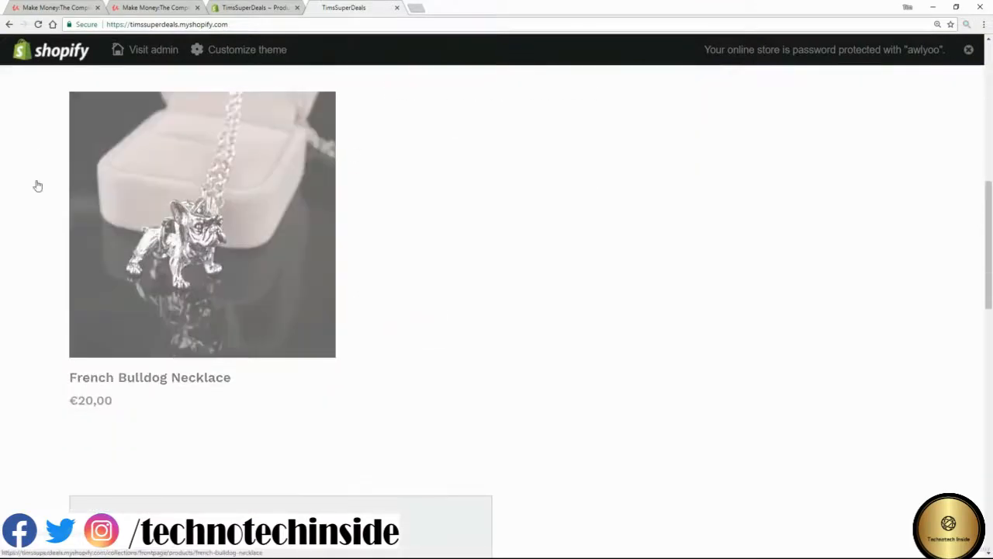
pyautogui.scroll(1, 537, 297)
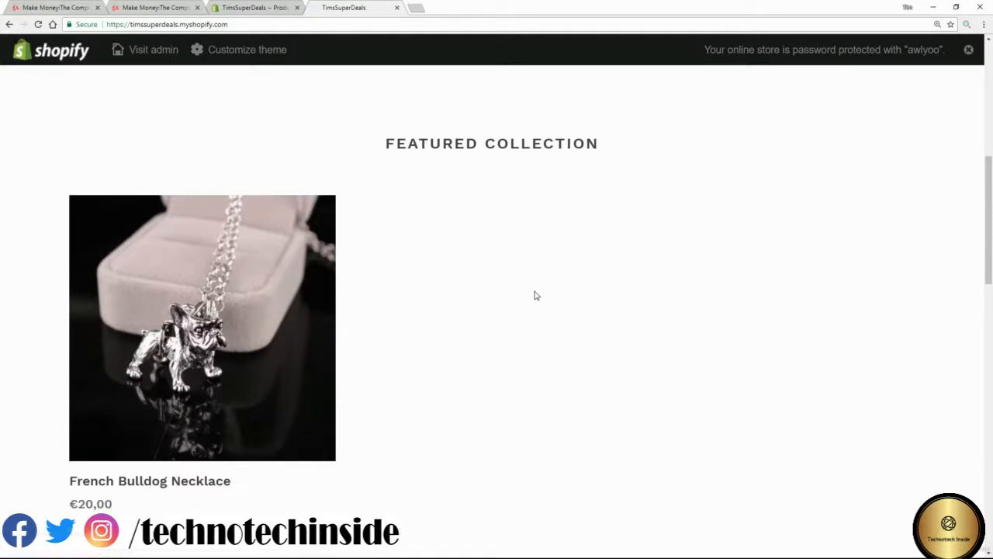
pyautogui.click(264, 8)
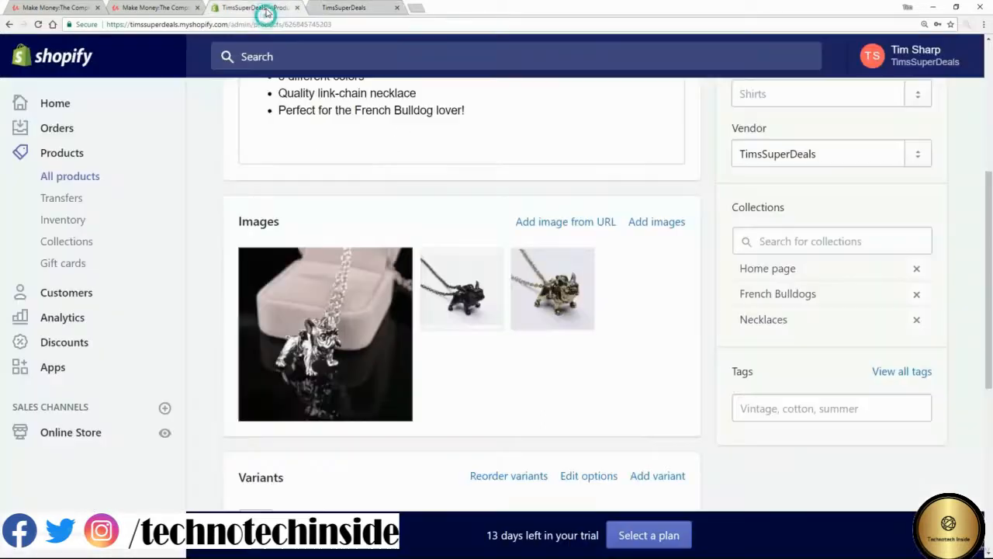
# Step: Add the Heart shaped dog pendant product to the Home page collection and save it
pyautogui.click(70, 182)
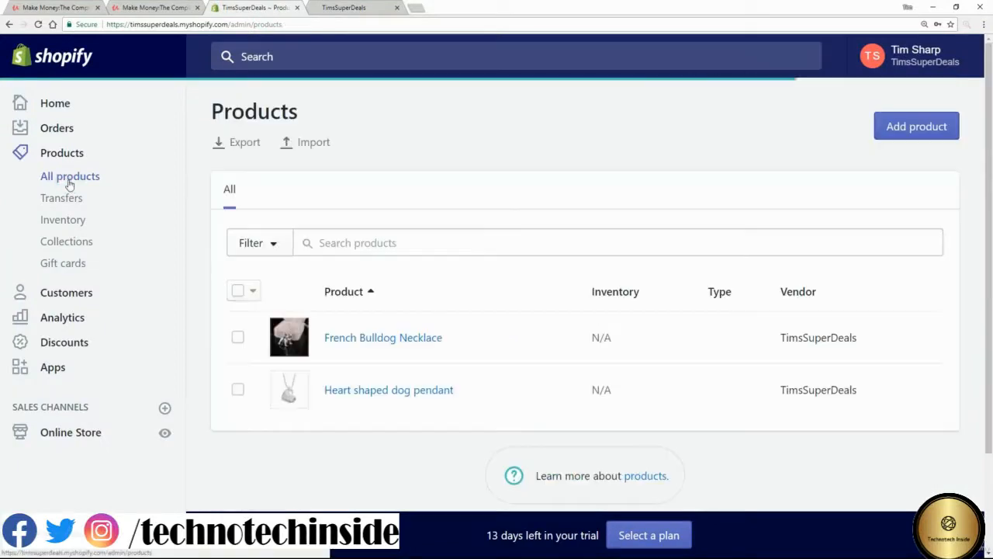
pyautogui.click(351, 392)
pyautogui.click(401, 391)
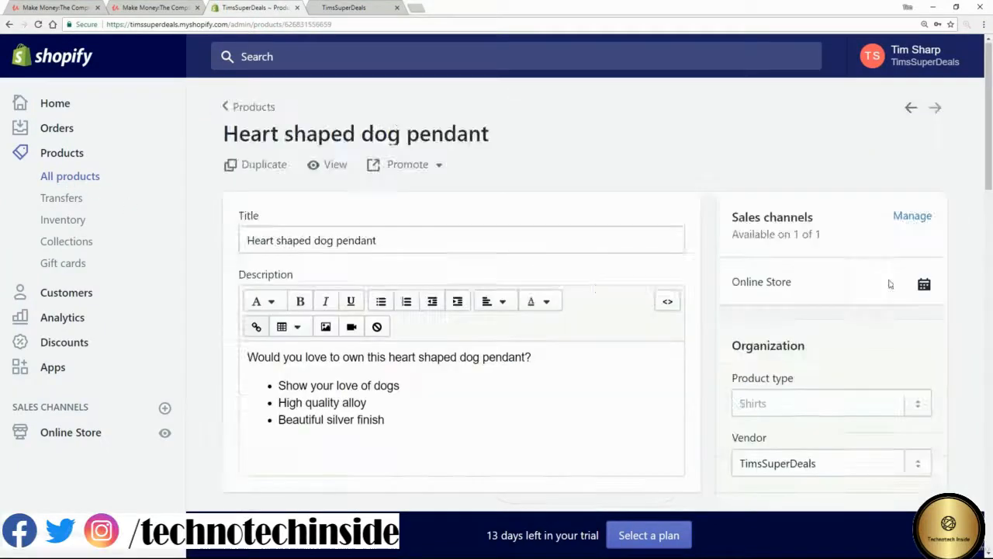
pyautogui.scroll(-3, 889, 281)
pyautogui.click(867, 293)
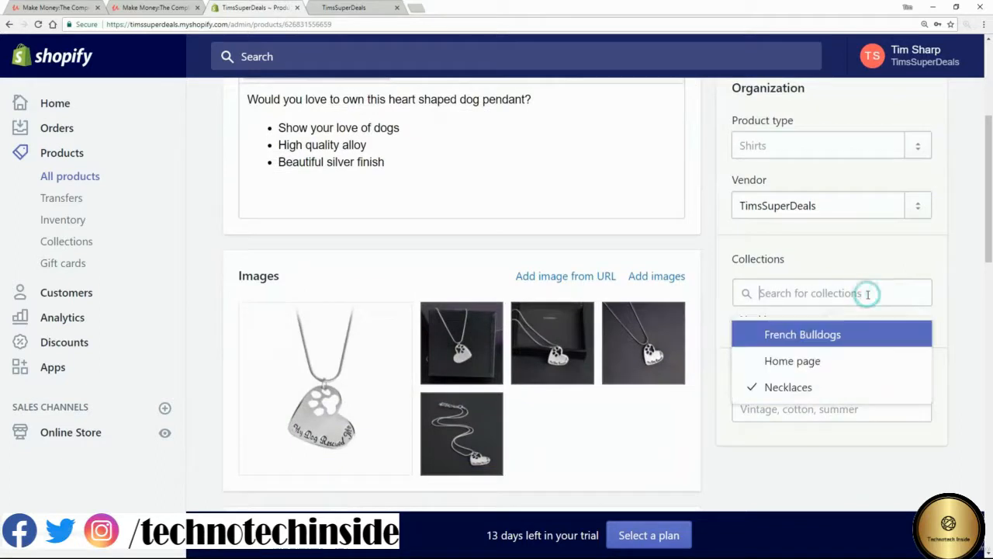
pyautogui.click(792, 361)
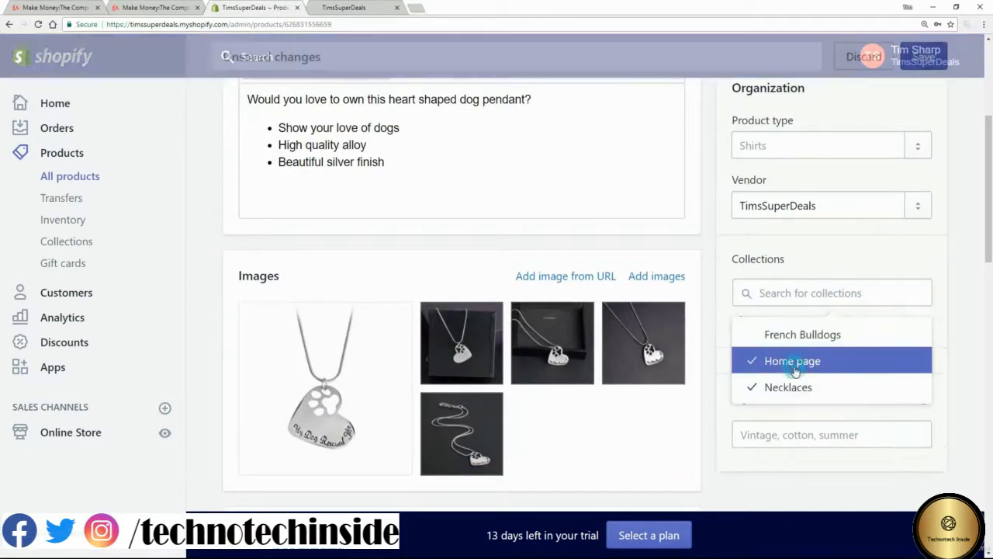
pyautogui.click(923, 57)
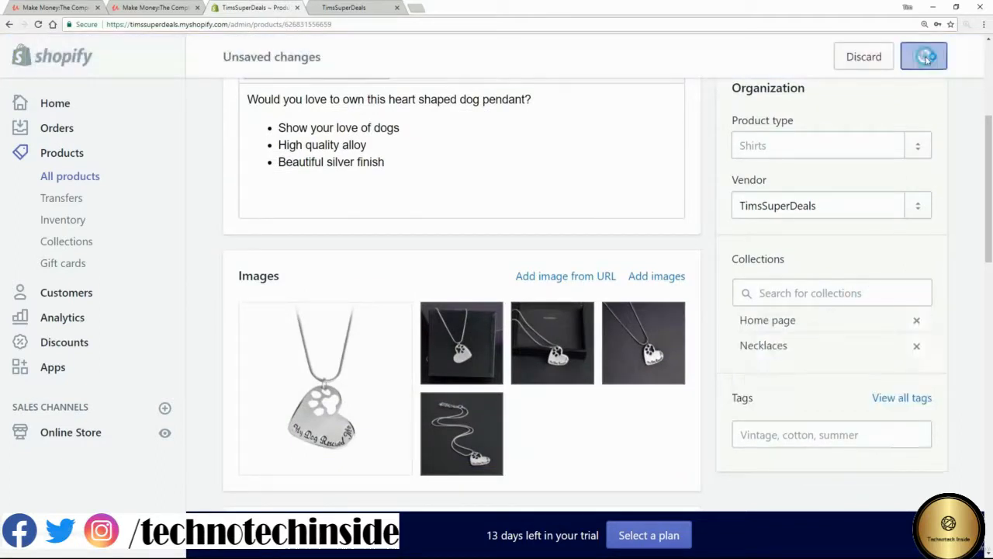
# Step: Reload the storefront's home page and check the products in its Featured collection section
pyautogui.click(342, 10)
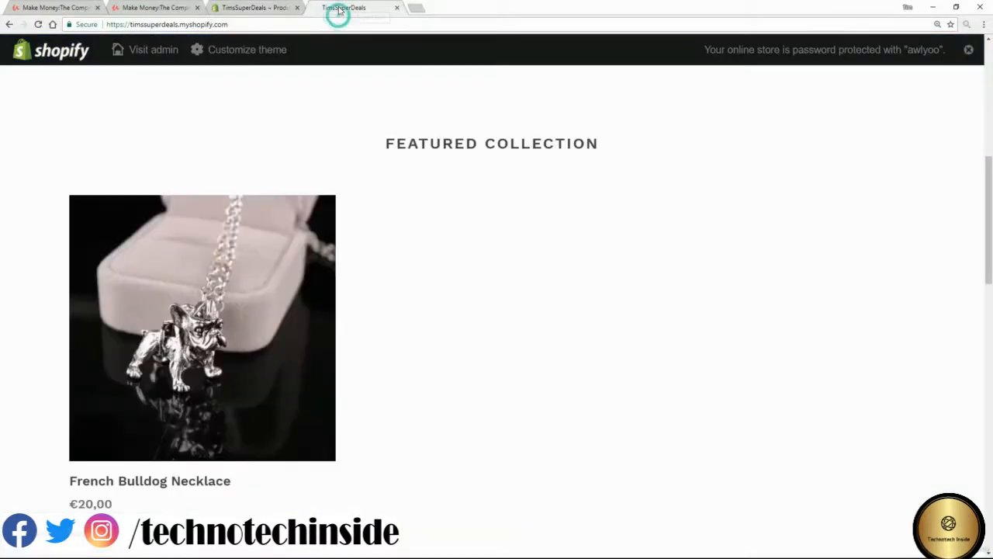
pyautogui.click(38, 24)
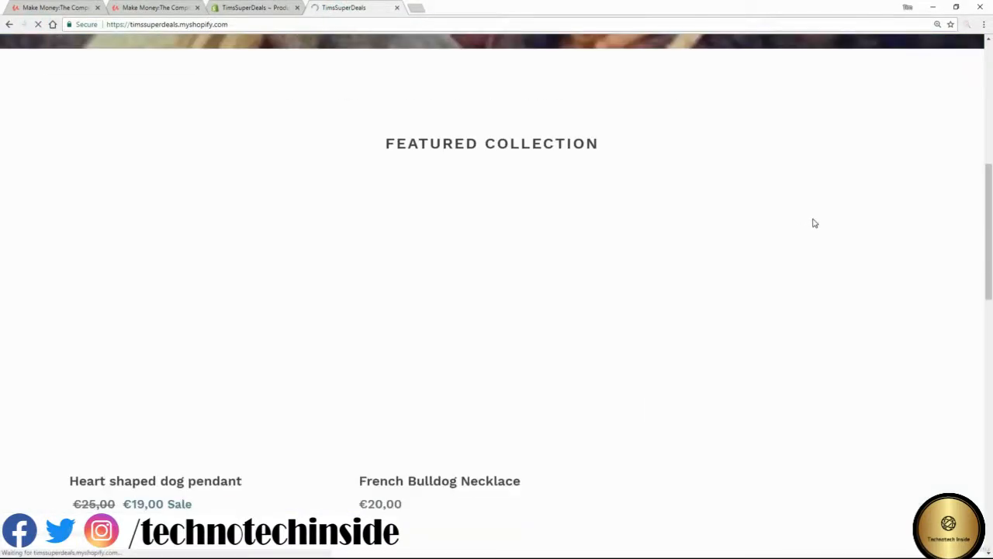
pyautogui.scroll(7, 854, 316)
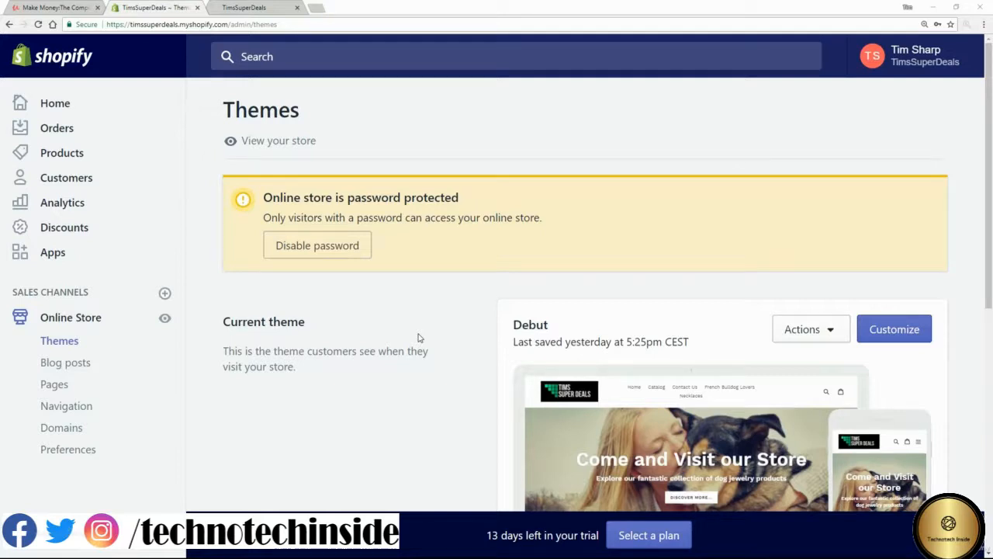
# Step: Open the current Debut theme for customization and view the home page's Featured collection section
pyautogui.click(889, 332)
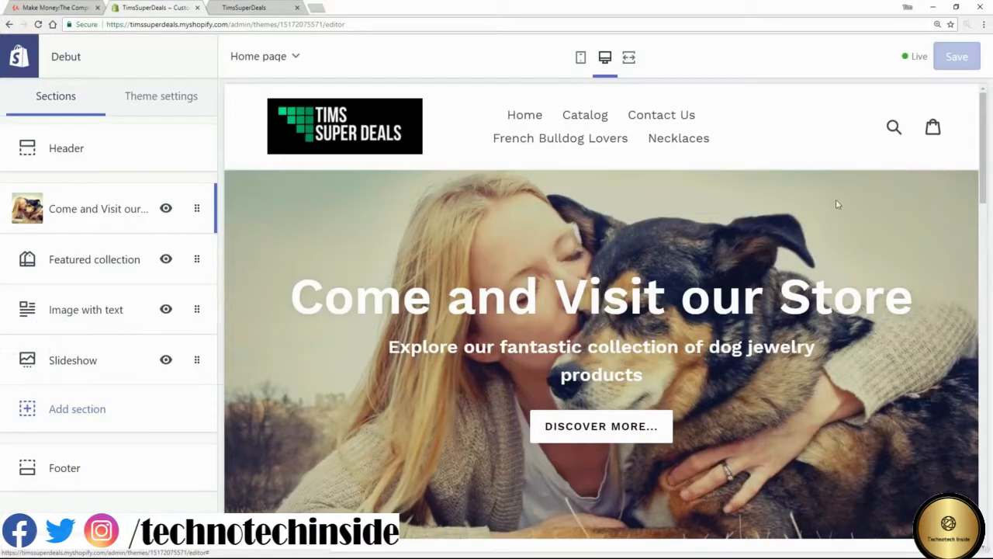
pyautogui.moveTo(982, 139); pyautogui.dragTo(991, 256)
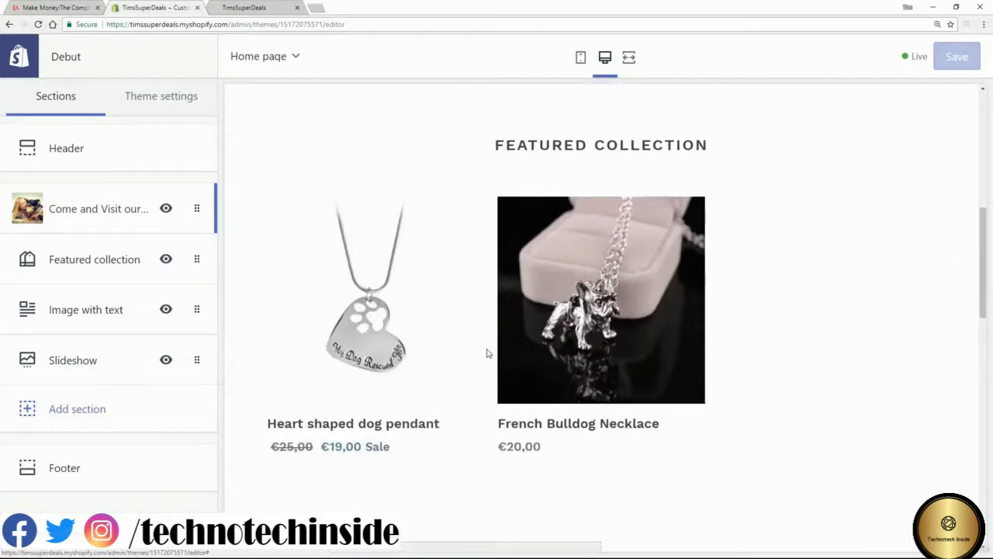
# Step: Try the Featured collection section above the Come and Visit our Store banner, and restore the original section order
pyautogui.click(109, 262)
pyautogui.moveTo(109, 264); pyautogui.dragTo(114, 209)
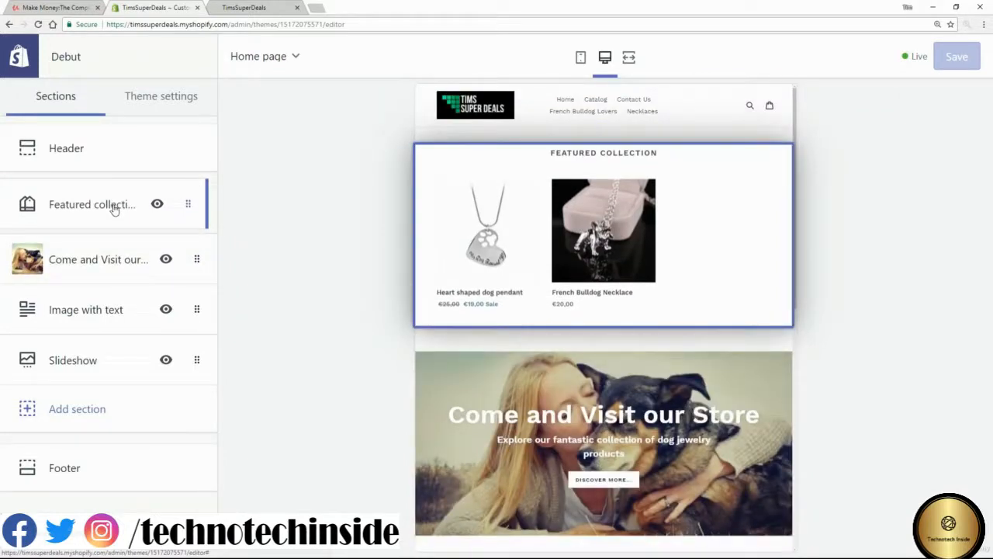
pyautogui.moveTo(114, 210); pyautogui.dragTo(122, 265)
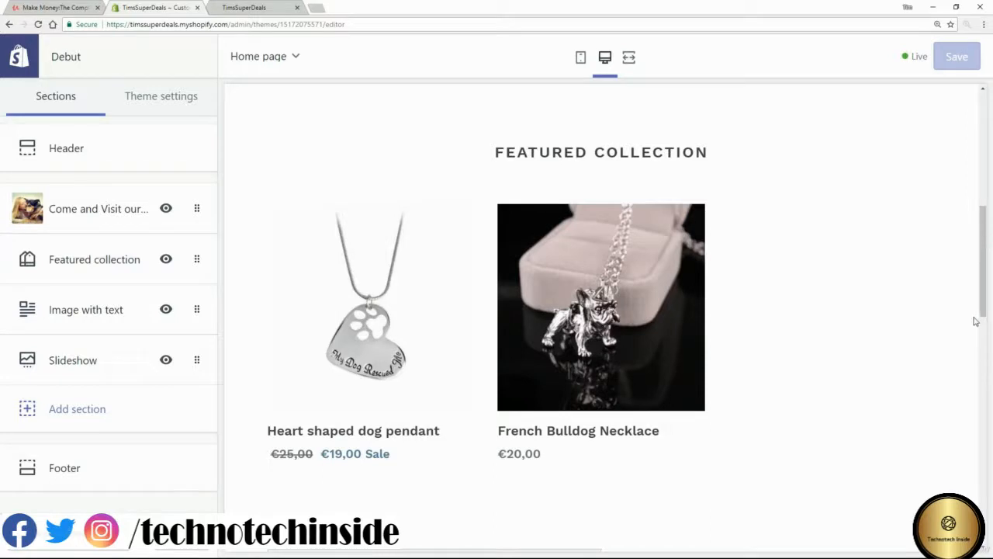
# Step: Hide the Slideshow section on the home page and review the remaining sections in the preview
pyautogui.moveTo(981, 301); pyautogui.dragTo(976, 509)
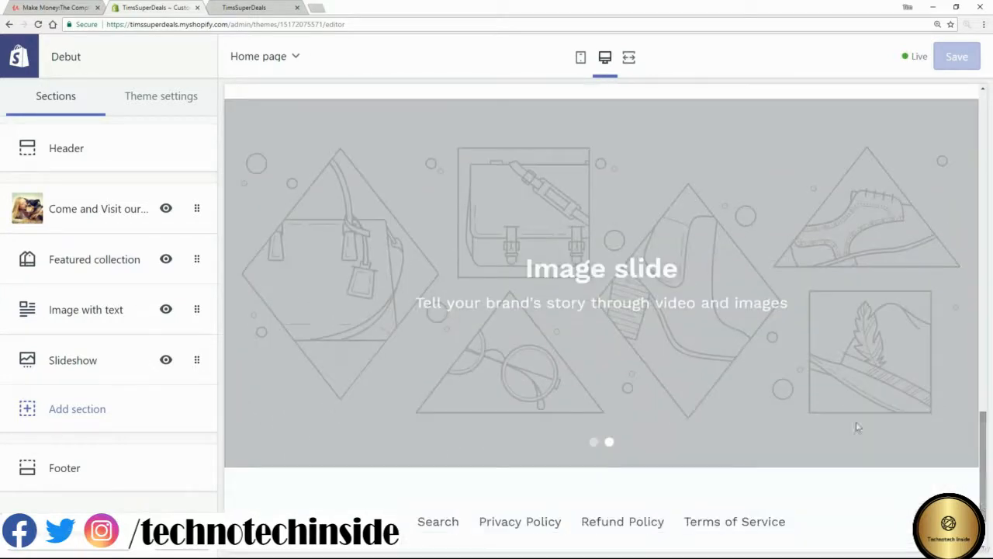
pyautogui.click(165, 361)
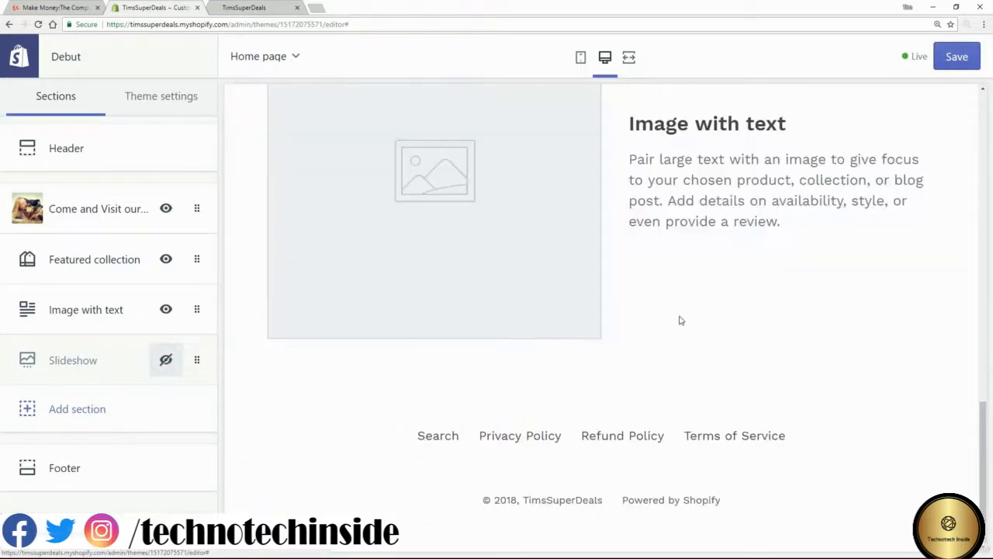
pyautogui.scroll(4, 696, 314)
pyautogui.scroll(1, 696, 315)
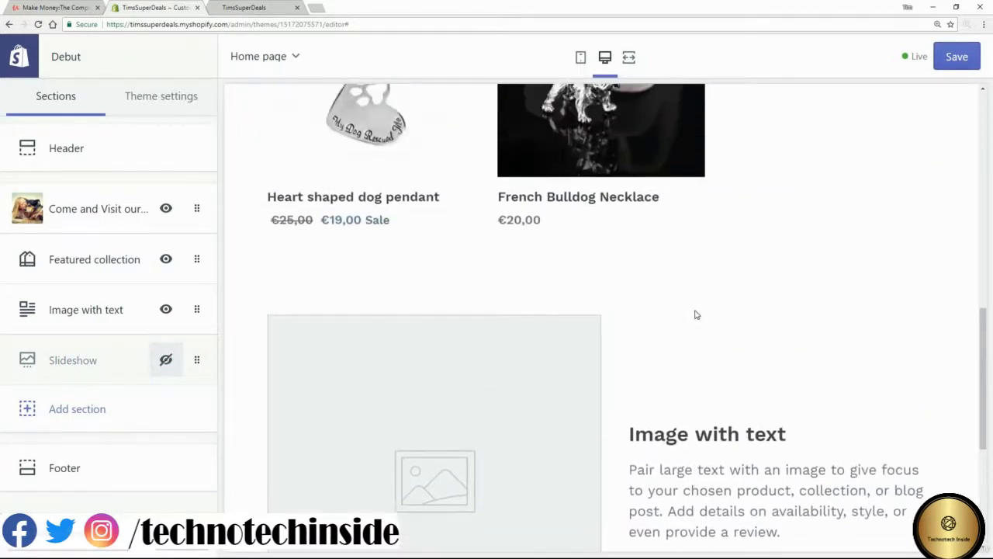
pyautogui.scroll(-2, 694, 314)
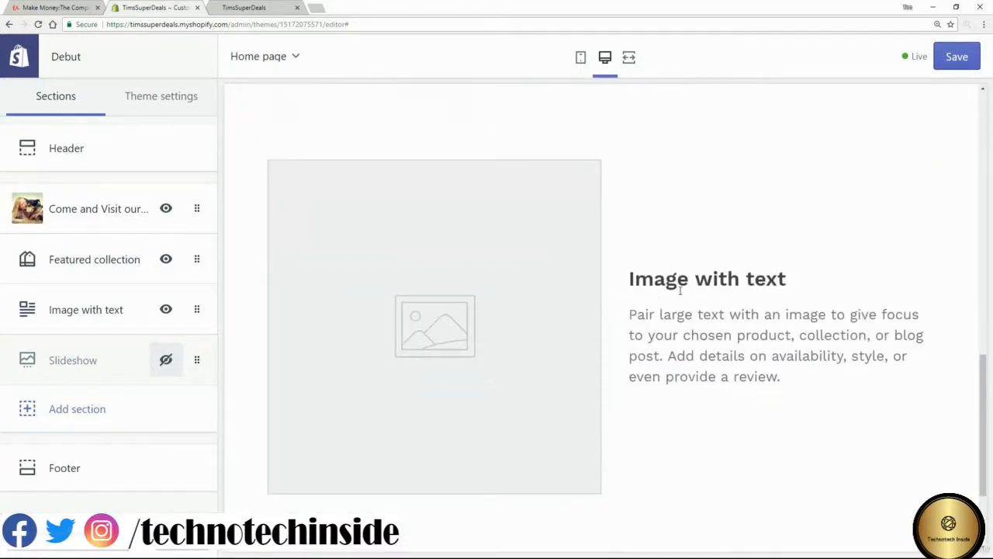
# Step: Upload the heart-shaped paw pendant picture as the image of the Image with text section
pyautogui.click(76, 313)
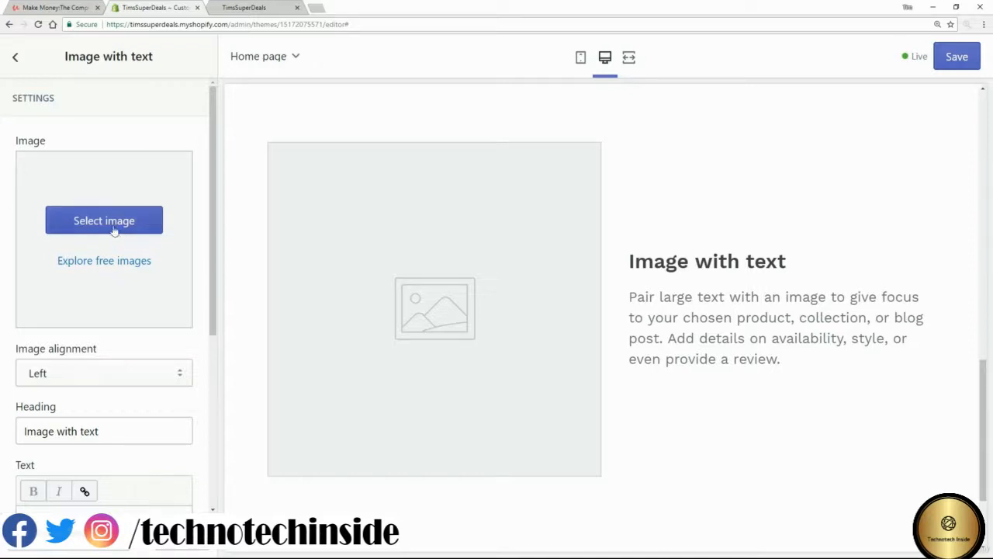
pyautogui.click(115, 228)
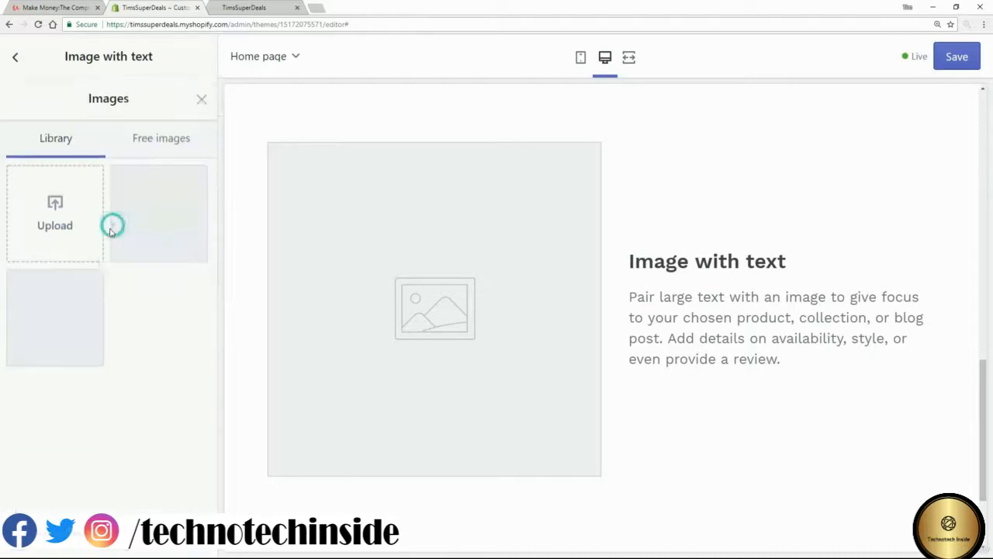
pyautogui.click(58, 182)
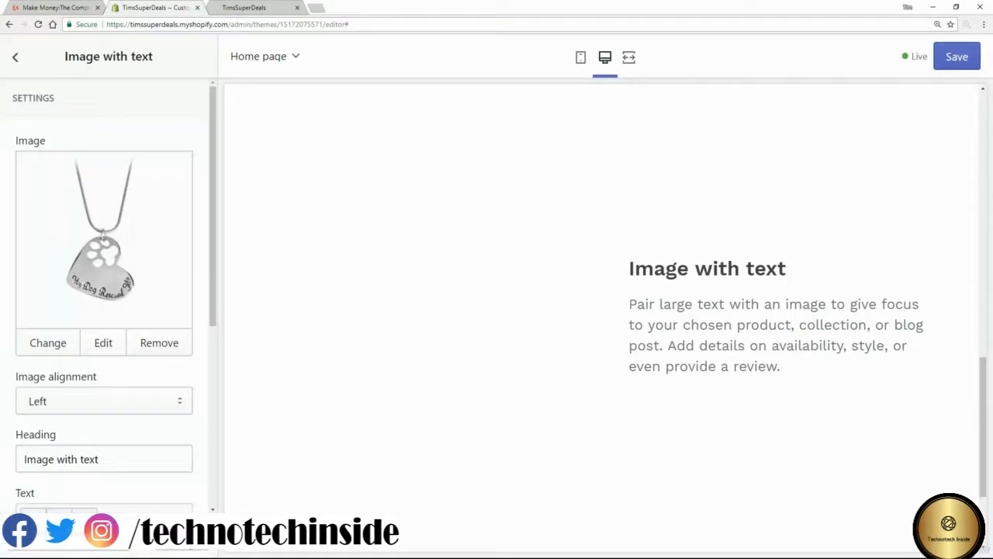
# Step: Replace the placeholder text of the Image with text section with "Check out amazing selection of necklaces!"
pyautogui.scroll(-3, 108, 334)
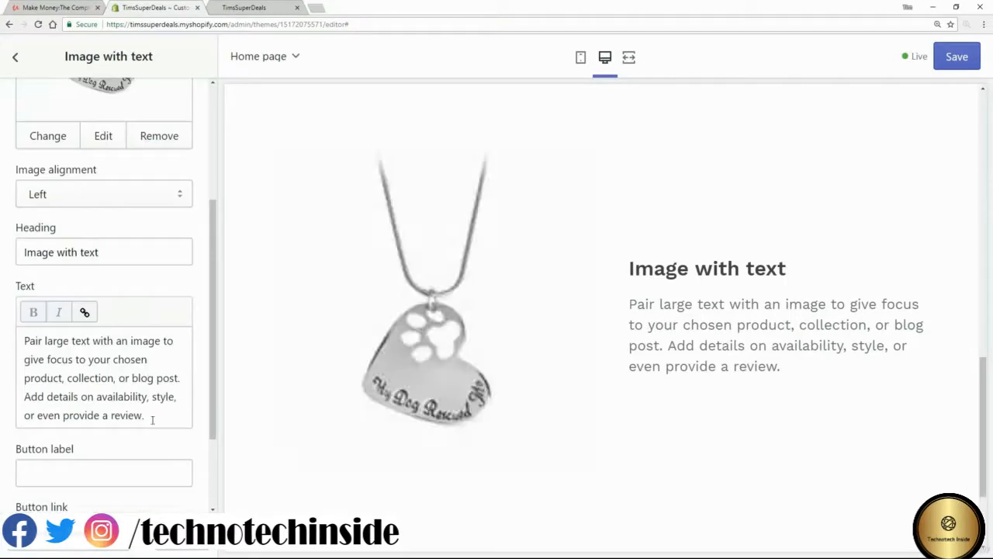
pyautogui.moveTo(152, 420); pyautogui.dragTo(2, 336)
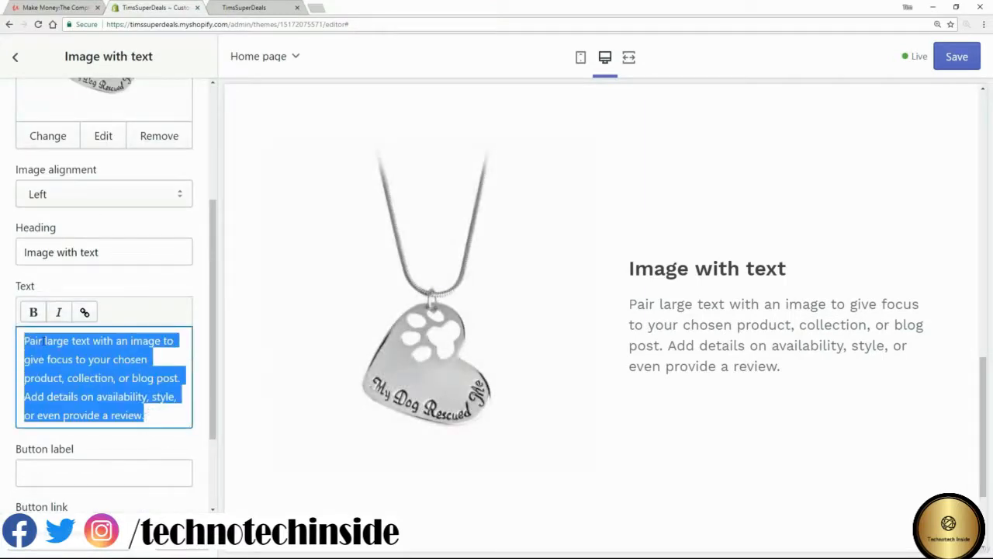
pyautogui.write('Check out a')
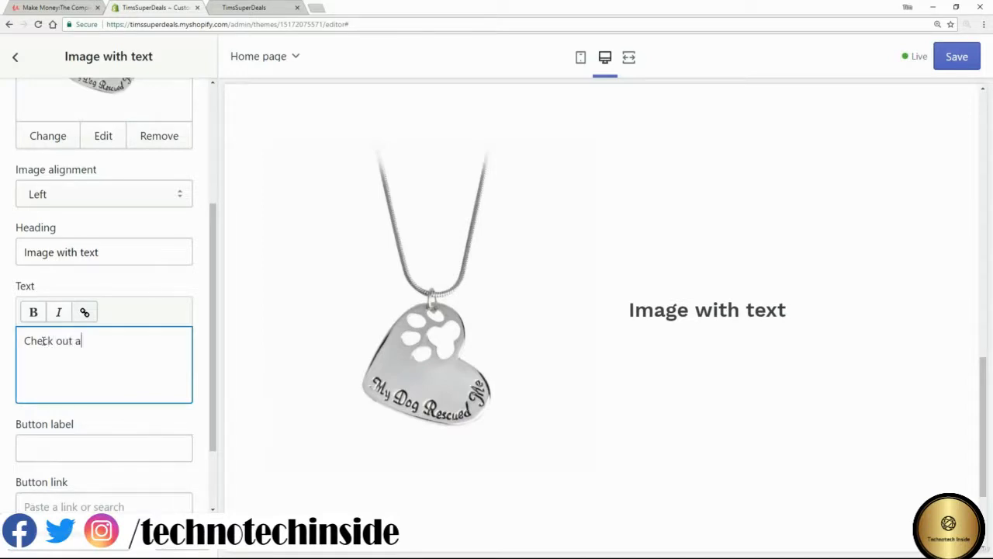
pyautogui.write('mazing ele')
pyautogui.press('BackSpace')
pyautogui.press('BackSpace')
pyautogui.press('BackSpace')
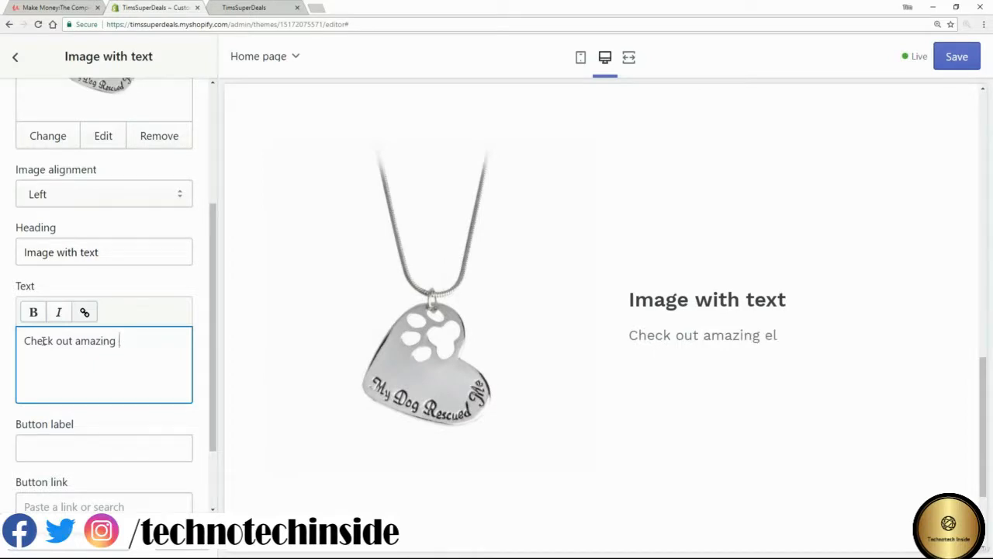
pyautogui.write('selection of ')
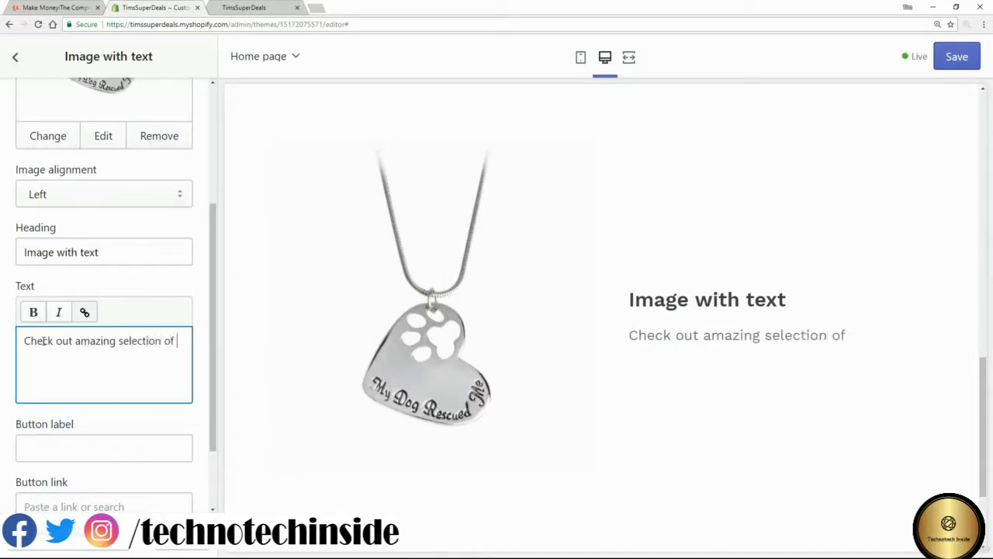
pyautogui.write('necklaces')
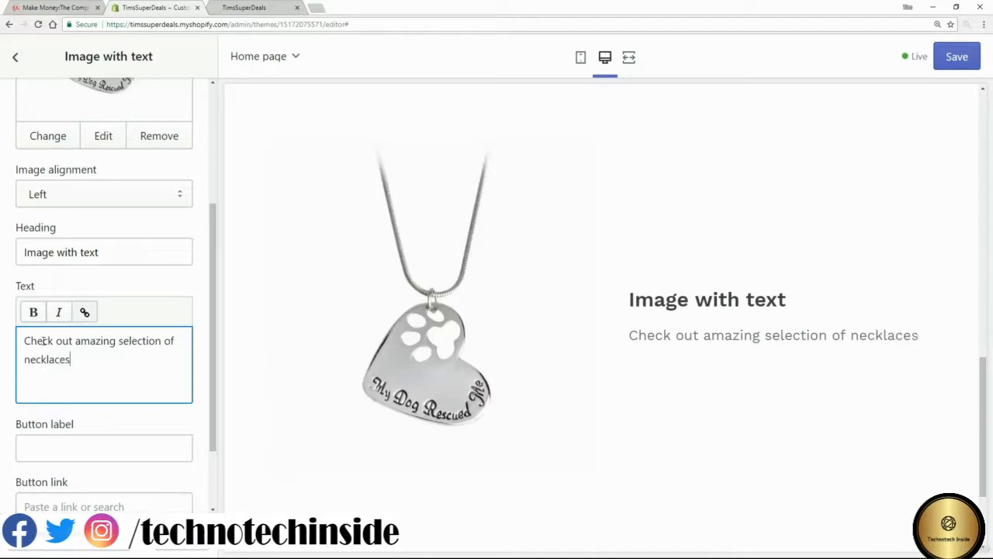
pyautogui.write('!')
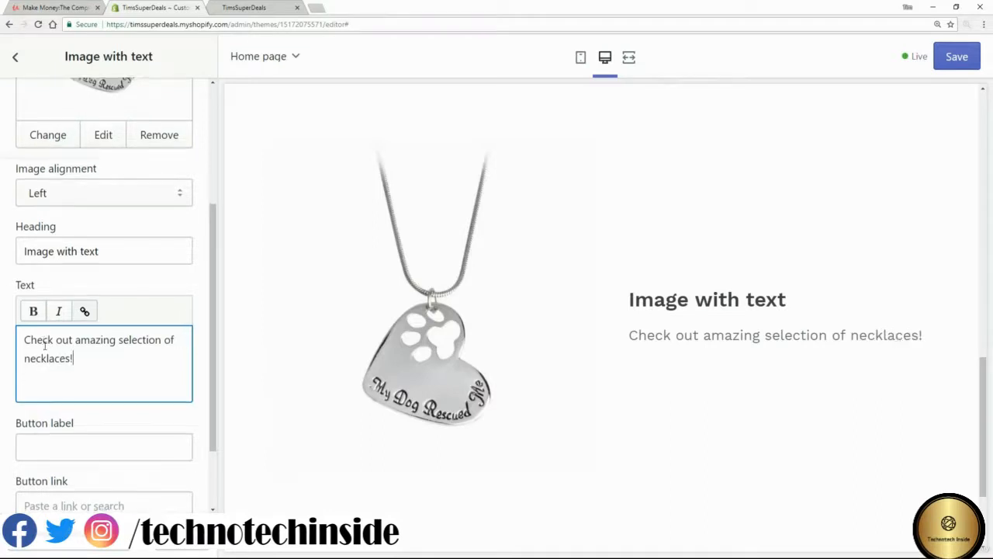
# Step: Label the section's button "Shop now", link it to the Necklaces collection, and return to the section list
pyautogui.scroll(-2, 62, 377)
pyautogui.click(67, 353)
pyautogui.write('Shop now')
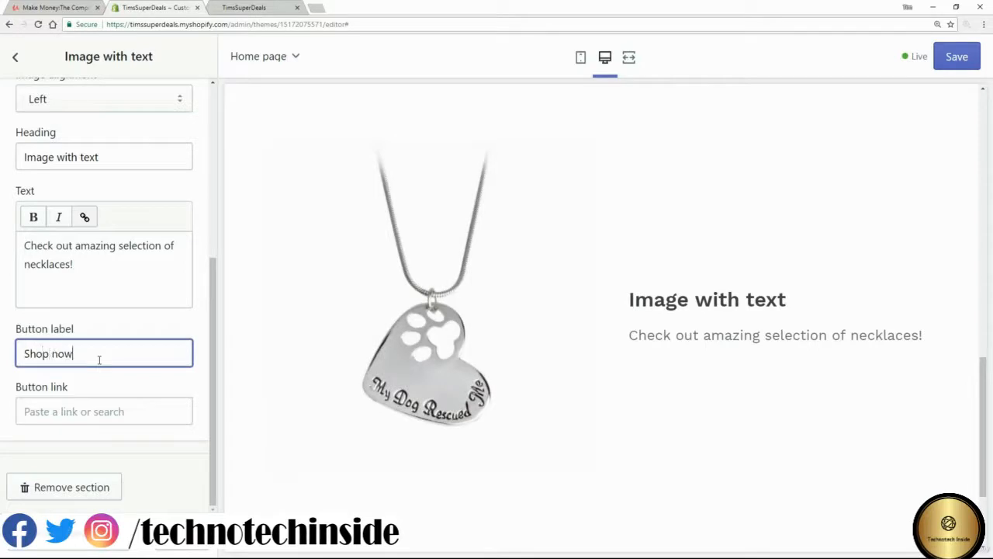
pyautogui.click(65, 409)
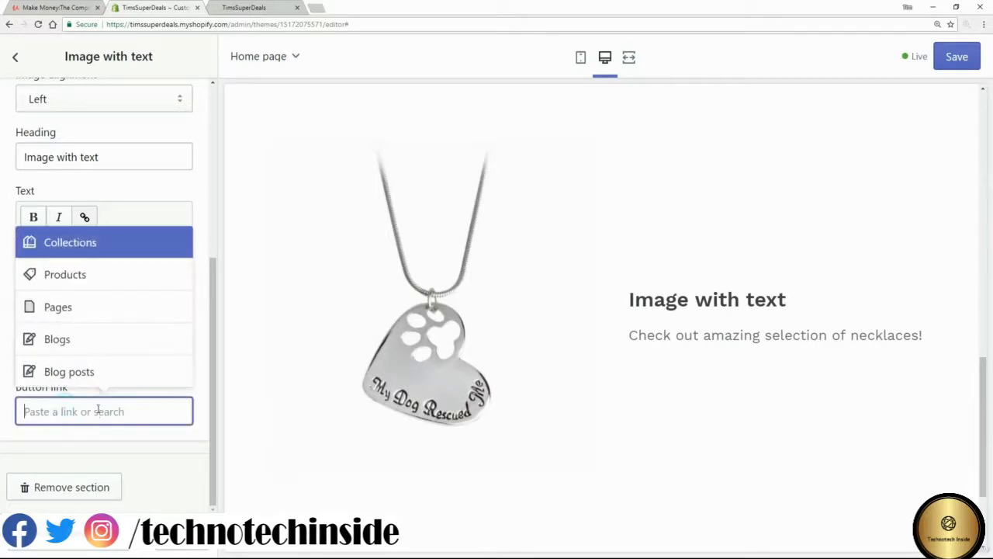
pyautogui.click(73, 246)
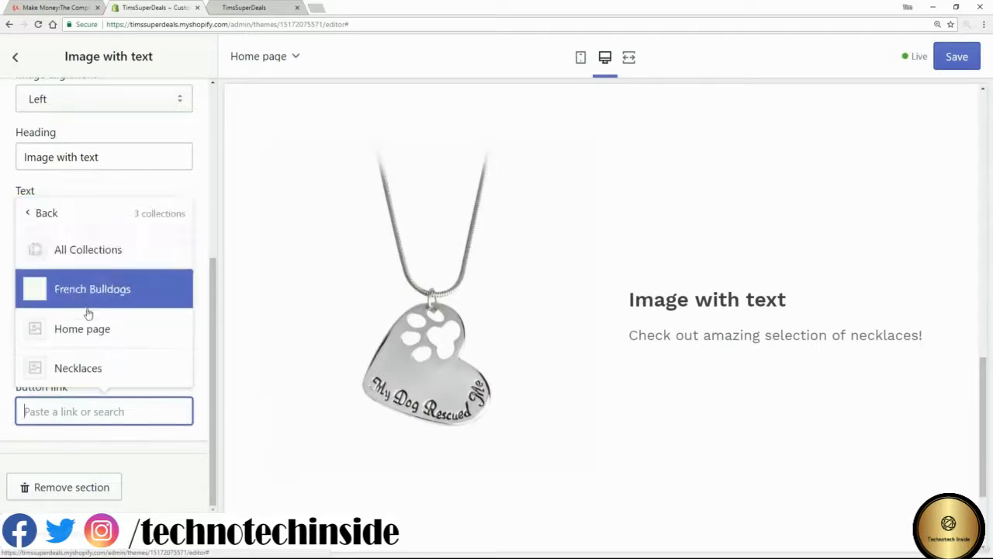
pyautogui.click(78, 369)
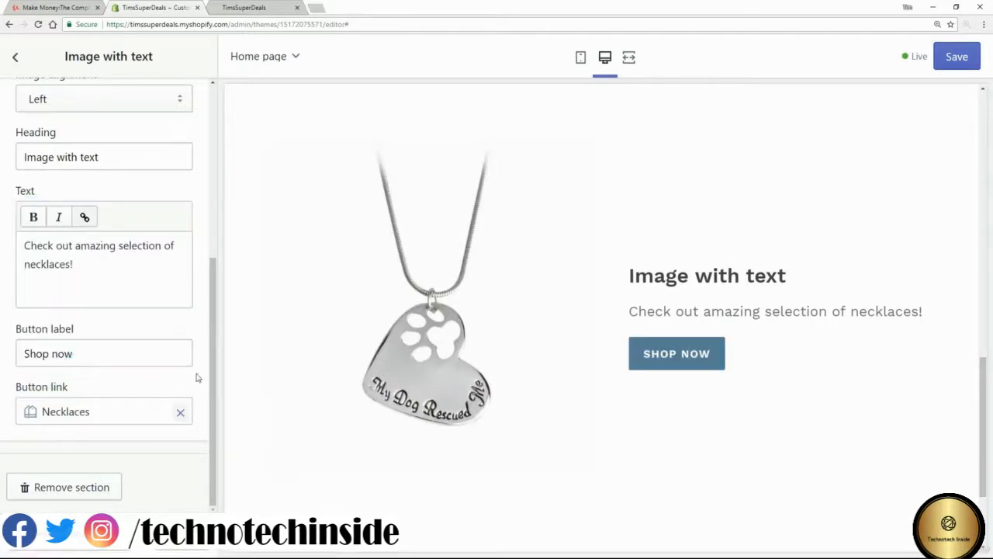
pyautogui.moveTo(213, 360); pyautogui.dragTo(168, 146)
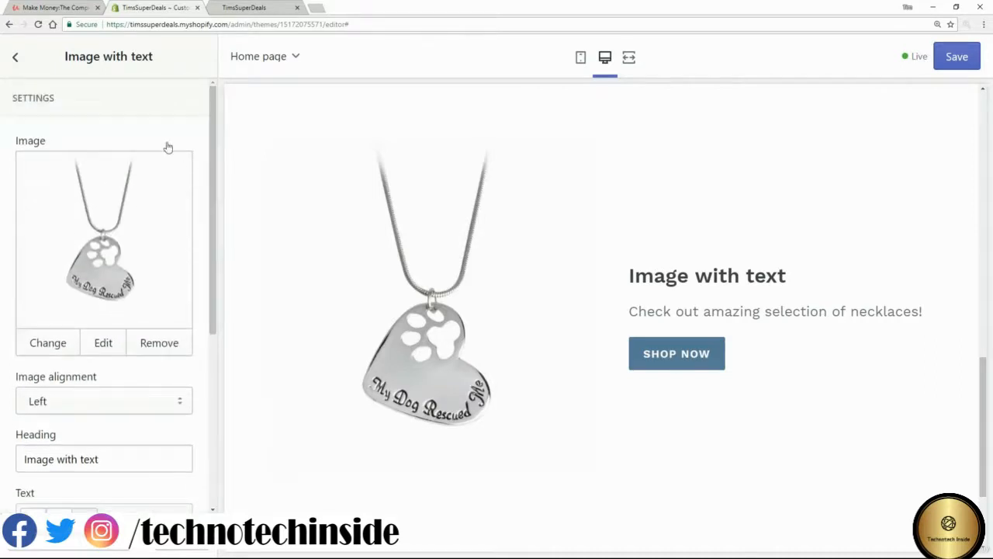
pyautogui.click(15, 57)
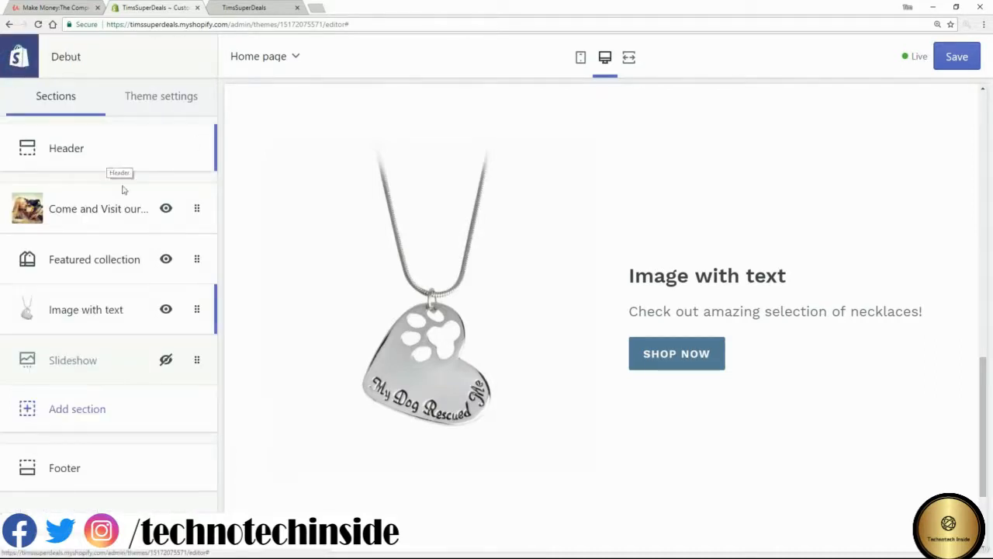
# Step: Review the Come and Visit our Store banner's text and button settings, and save the theme changes
pyautogui.click(122, 208)
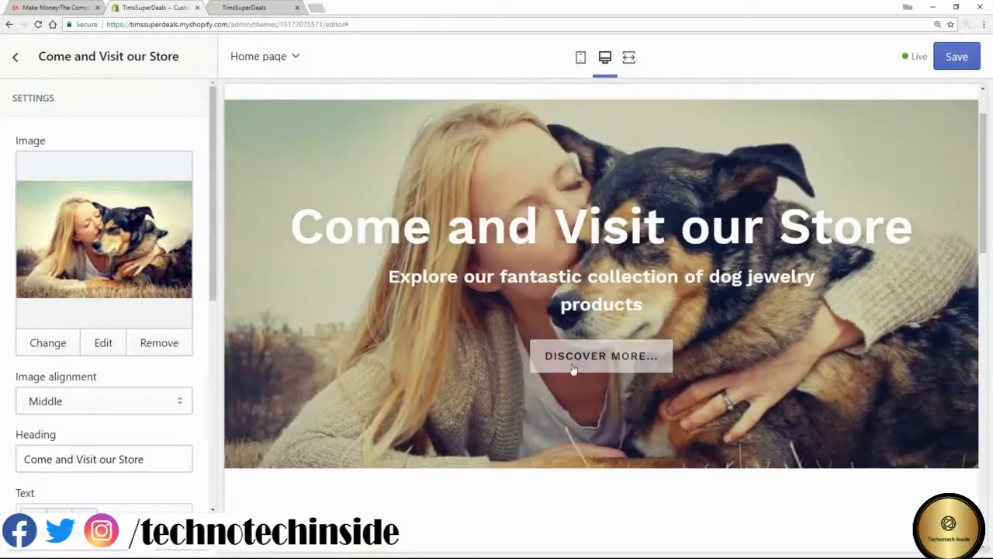
pyautogui.moveTo(211, 277); pyautogui.dragTo(213, 471)
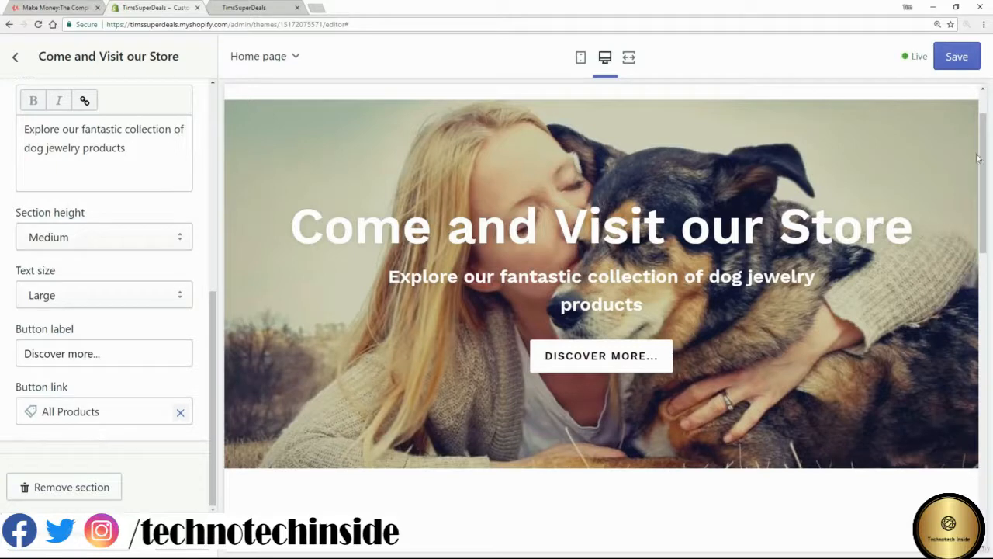
pyautogui.click(958, 57)
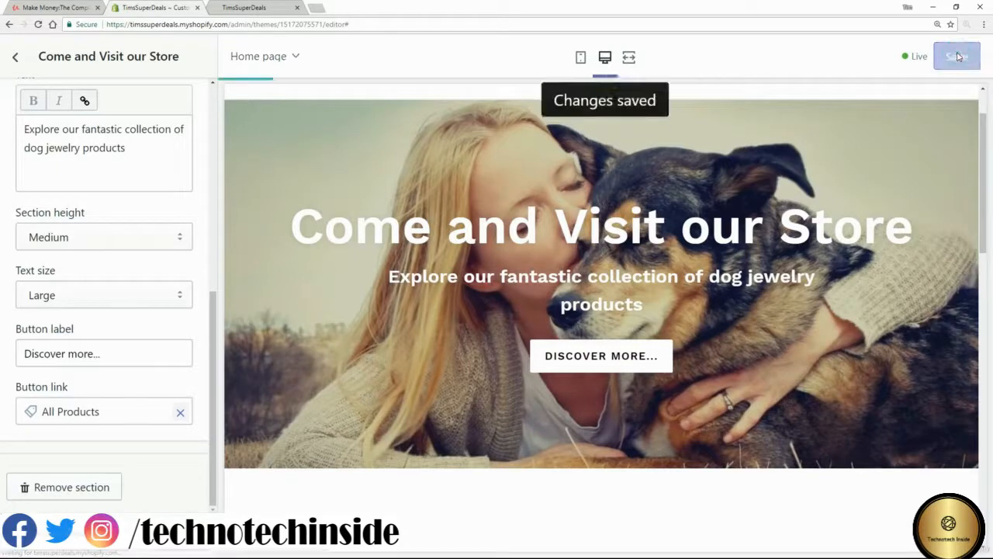
# Step: Reload the live storefront's home page and review its banner, featured products and Image with text section
pyautogui.click(250, 8)
pyautogui.click(38, 24)
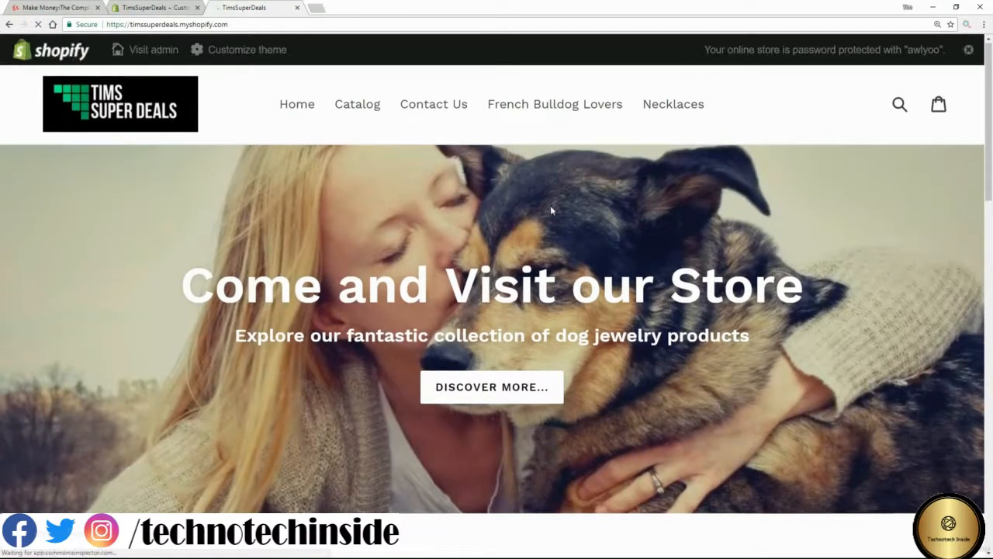
pyautogui.scroll(-10, 551, 210)
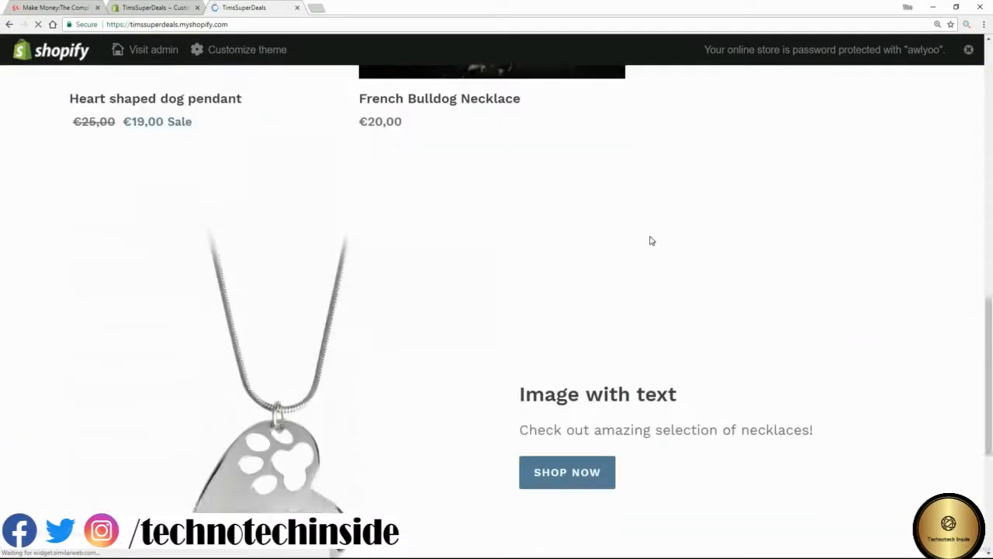
pyautogui.scroll(-4, 652, 240)
pyautogui.scroll(15, 652, 243)
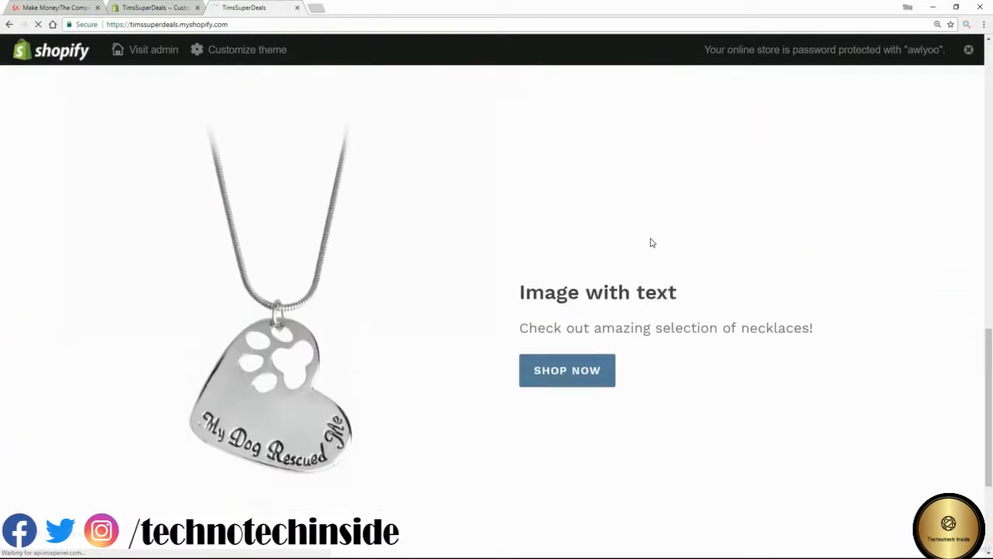
pyautogui.scroll(1, 650, 244)
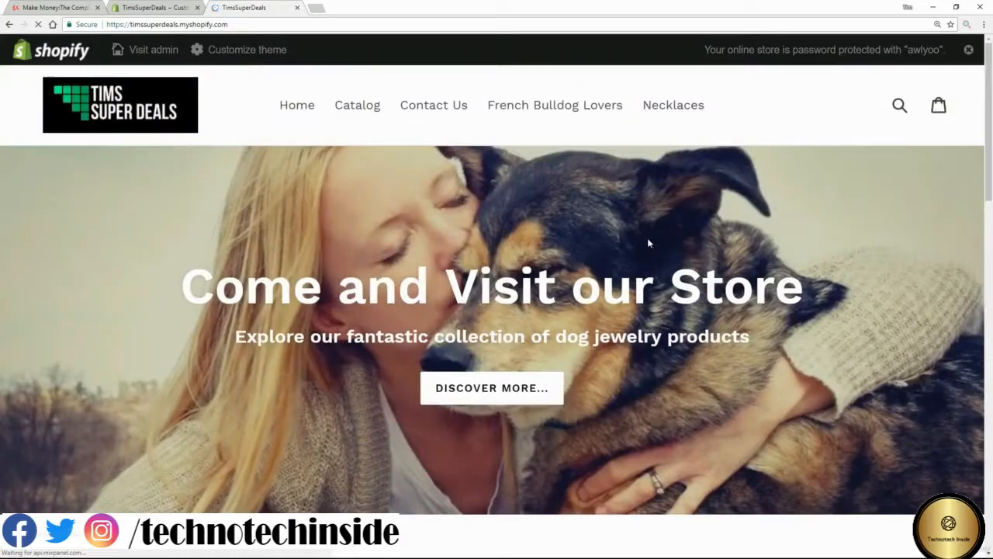
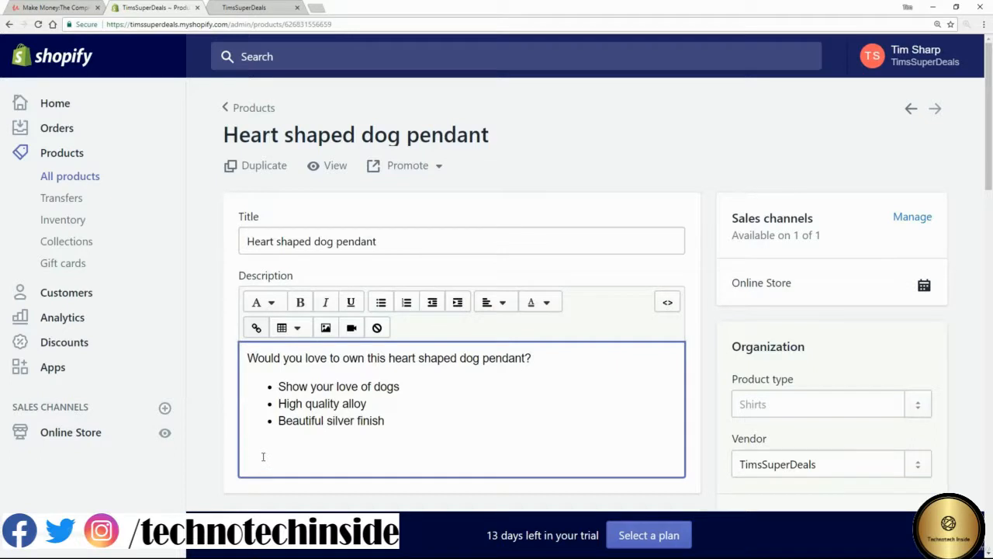
# Step: Add the line "Only 50 left at this discounted price!" below the bullets in the heart shaped dog pendant's description, formatted bold and red
pyautogui.write('Only 50 left at this discounted price!')
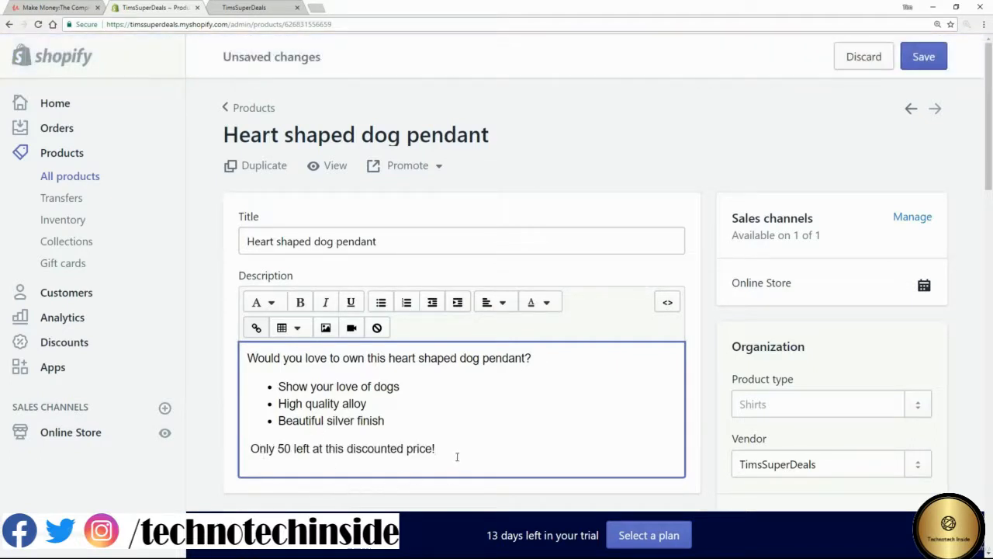
pyautogui.moveTo(457, 457); pyautogui.dragTo(239, 457)
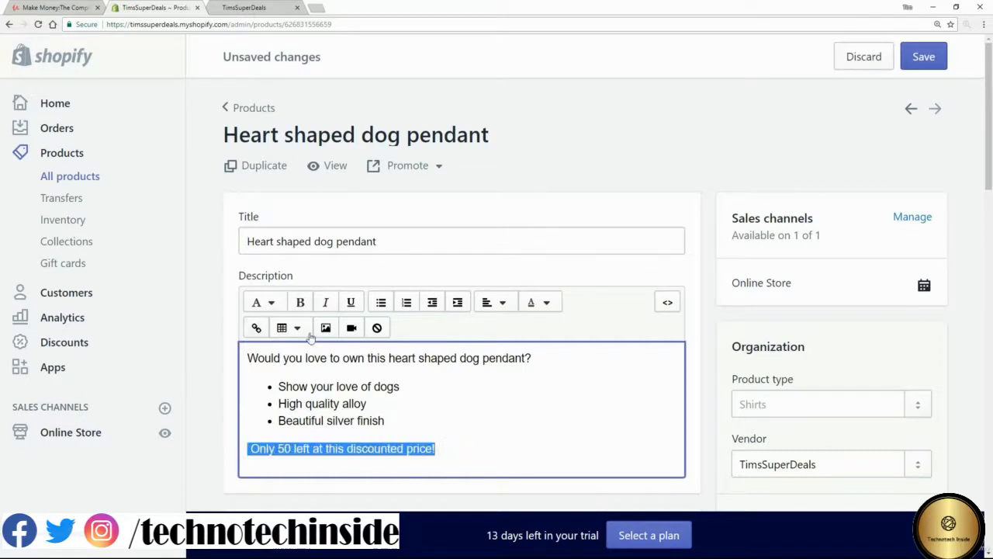
pyautogui.click(300, 302)
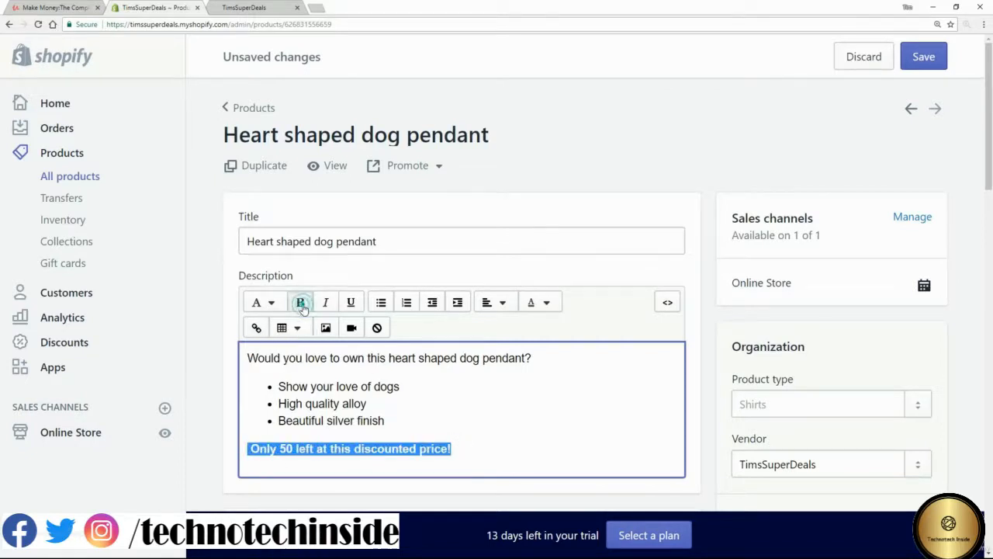
pyautogui.click(542, 303)
pyautogui.click(533, 397)
pyautogui.click(488, 437)
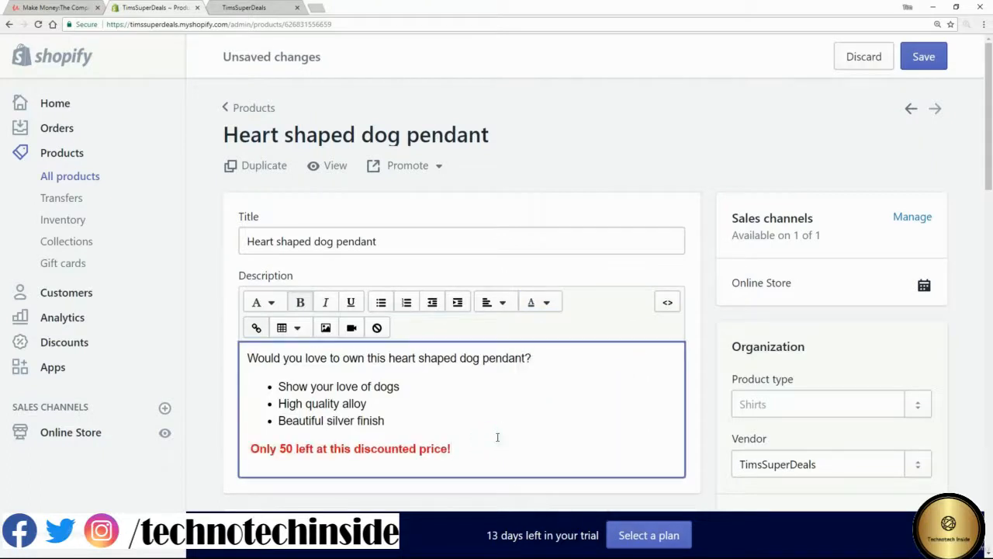
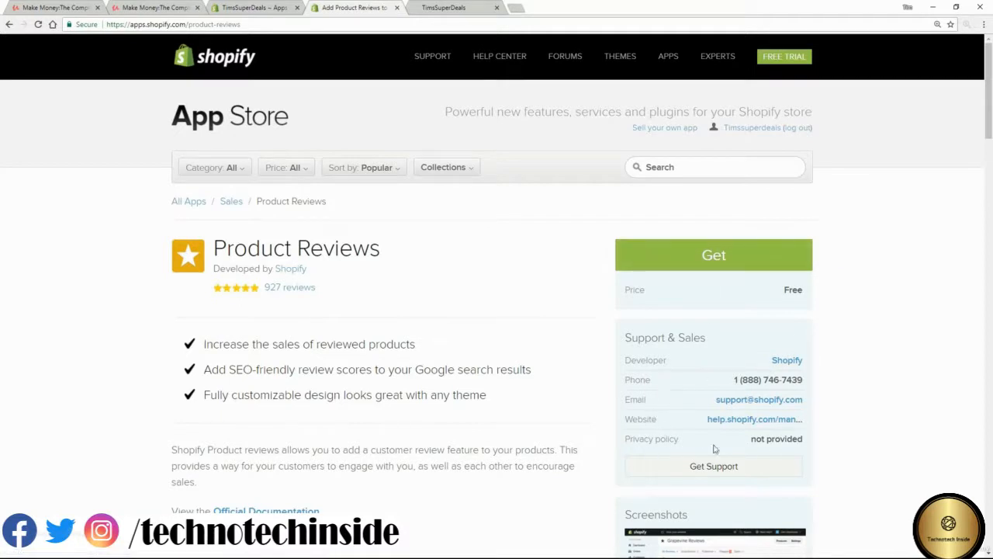
# Step: Look through the Product Reviews app's ratings and customer reviews, and install the app on the store
pyautogui.scroll(-1, 105, 346)
pyautogui.scroll(-6, 105, 345)
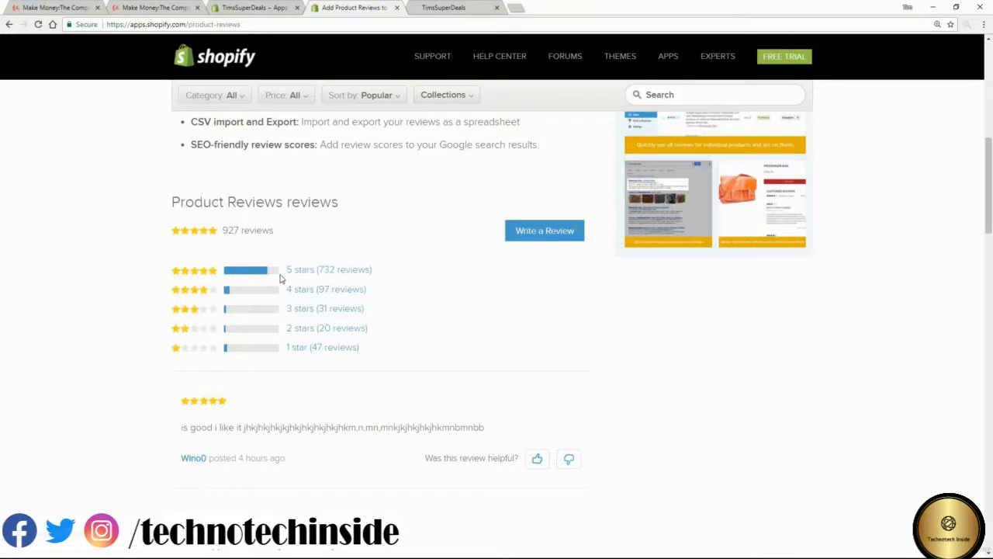
pyautogui.scroll(-7, 139, 380)
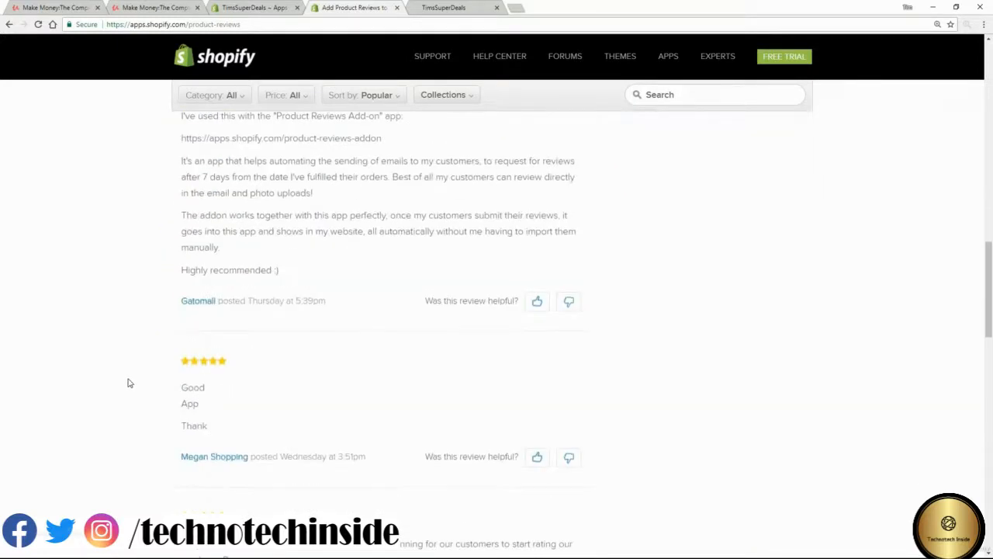
pyautogui.scroll(15, 130, 390)
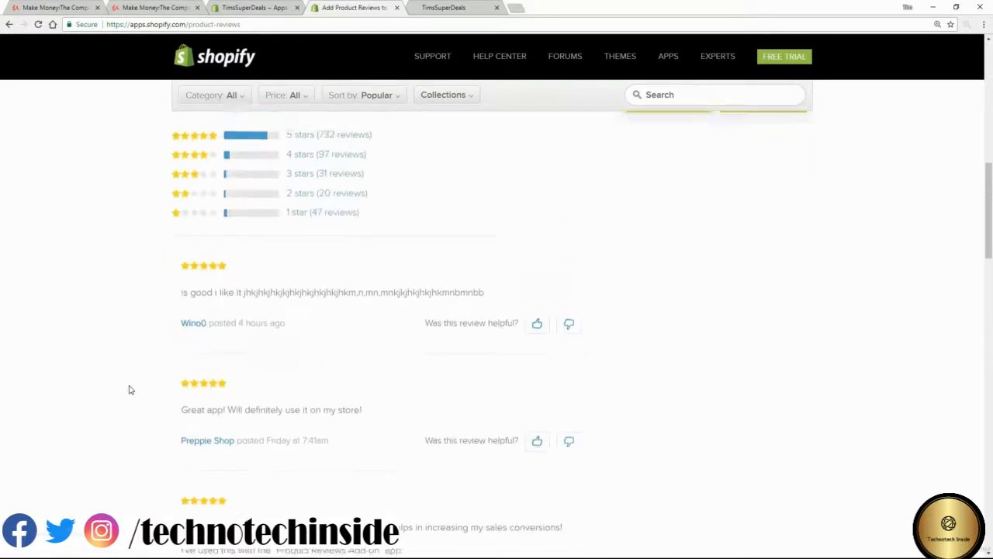
pyautogui.scroll(1, 128, 393)
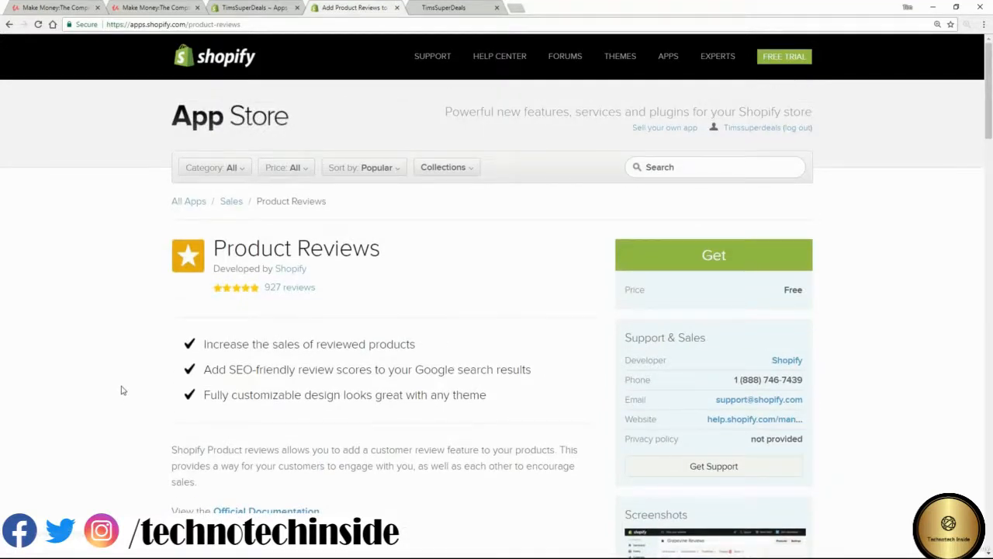
pyautogui.click(708, 258)
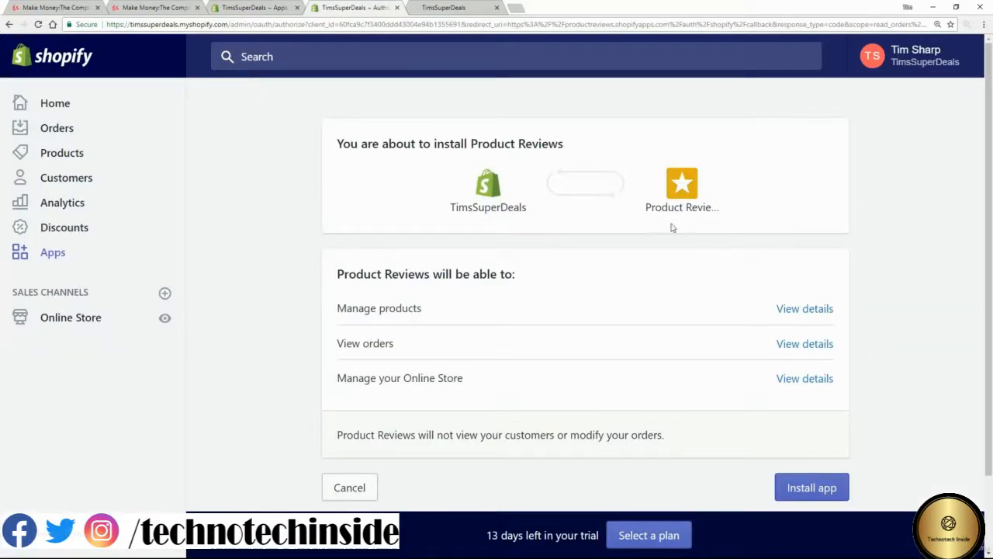
pyautogui.moveTo(575, 143); pyautogui.dragTo(333, 144)
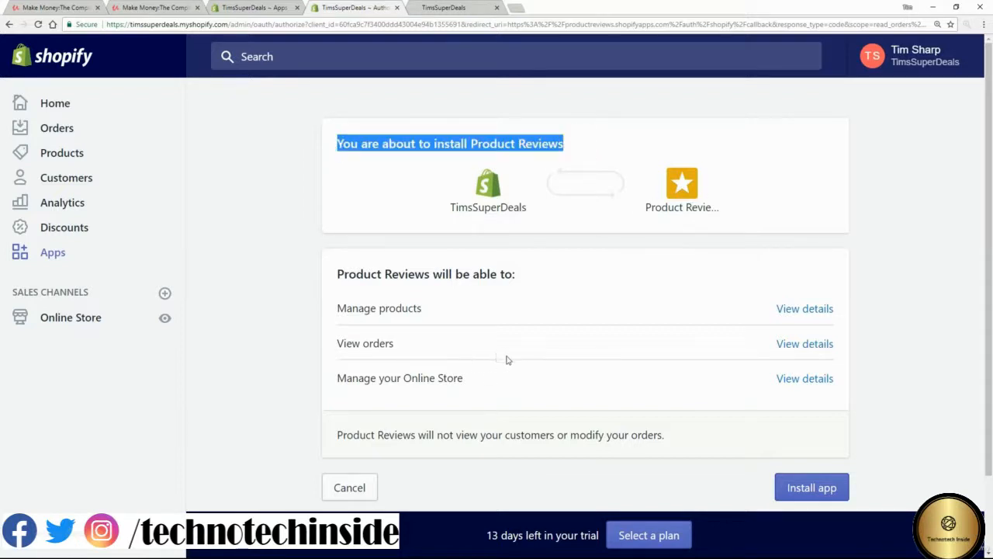
pyautogui.click(821, 493)
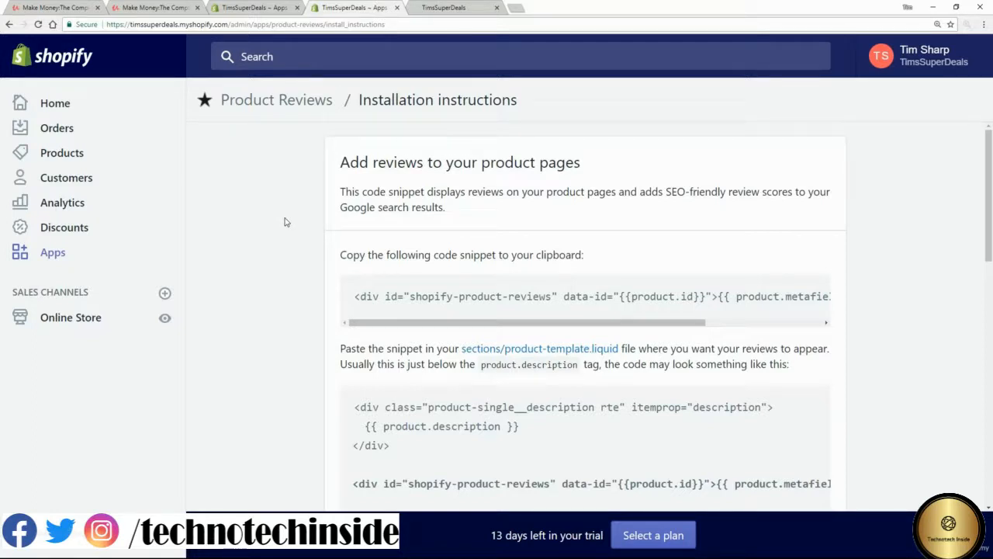
# Step: Copy the full shopify-product-reviews div code snippet from the Product Reviews installation instructions
pyautogui.scroll(-1, 358, 261)
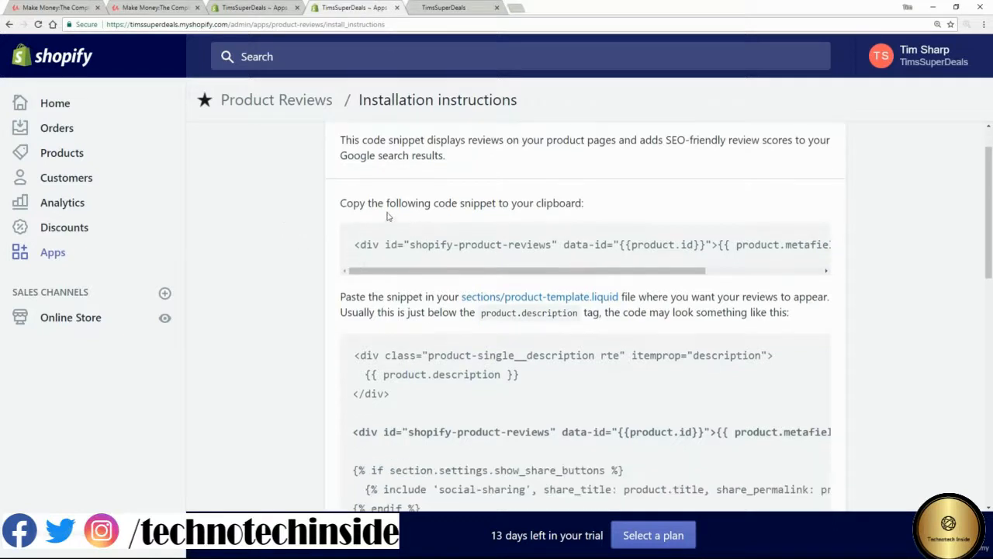
pyautogui.moveTo(592, 206); pyautogui.dragTo(329, 207)
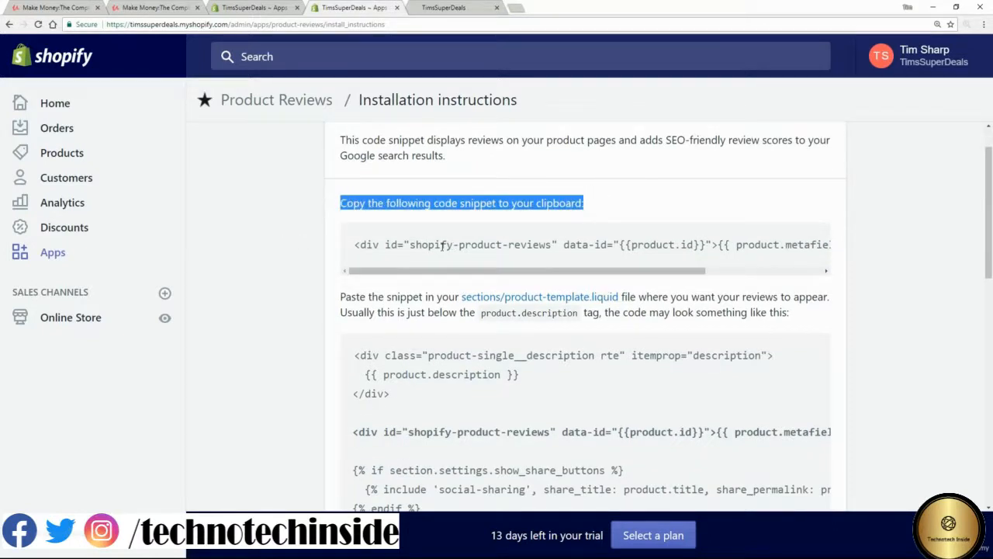
pyautogui.moveTo(354, 244); pyautogui.dragTo(381, 277)
pyautogui.hotkey('shift', 'Right')
pyautogui.hotkey('shift', 'Right')
pyautogui.hotkey('shift', 'Right')
pyautogui.hotkey('shift', 'Right')
pyautogui.hotkey('shift', 'Right')
pyautogui.hotkey('shift', 'Right')
pyautogui.hotkey('shift', 'Right')
pyautogui.hotkey('shift', 'Right')
pyautogui.hotkey('shift', 'Right')
pyautogui.hotkey('shift', 'Right')
pyautogui.hotkey('shift', 'Right')
pyautogui.hotkey('shift', 'Right')
pyautogui.hotkey('shift', 'Right')
pyautogui.hotkey('shift', 'Right')
pyautogui.hotkey('shift', 'Right')
pyautogui.hotkey('shift', 'Right')
pyautogui.hotkey('shift', 'Right')
pyautogui.hotkey('shift', 'Right')
pyautogui.hotkey('shift', 'Right')
pyautogui.hotkey('shift', 'Right')
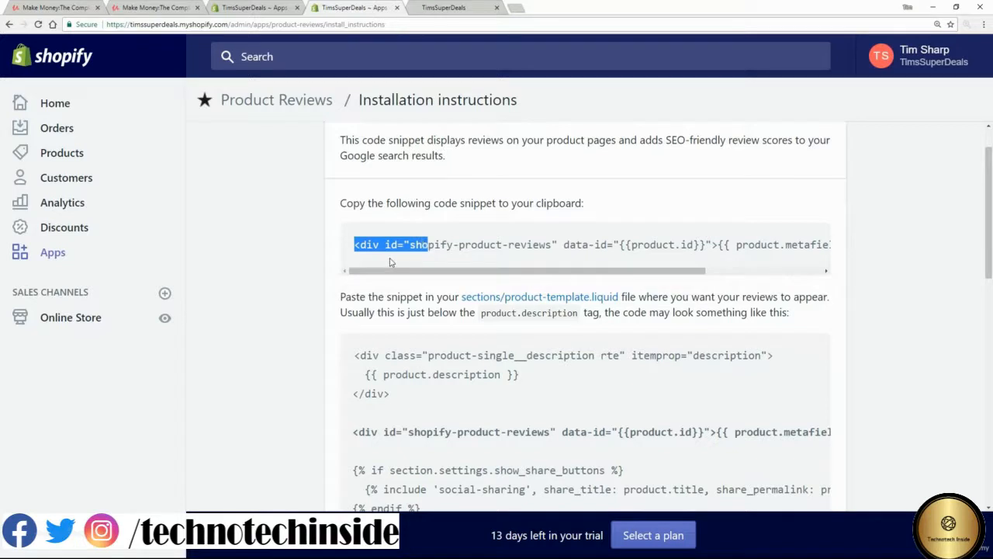
pyautogui.hotkey('shift', 'Right')
pyautogui.hotkey('shift', 'Right')
pyautogui.hotkey('shift', 'Right')
pyautogui.hotkey('shift', 'Right')
pyautogui.hotkey('shift', 'Right')
pyautogui.hotkey('shift', 'Right')
pyautogui.hotkey('shift', 'Right')
pyautogui.hotkey('shift', 'Right')
pyautogui.hotkey('shift', 'Right')
pyautogui.hotkey('shift', 'Right')
pyautogui.hotkey('shift', 'Right')
pyautogui.hotkey('shift', 'Right')
pyautogui.hotkey('shift', 'Right')
pyautogui.hotkey('shift', 'Right')
pyautogui.hotkey('shift', 'Right')
pyautogui.hotkey('shift', 'Right')
pyautogui.hotkey('shift', 'Right')
pyautogui.hotkey('shift', 'Right')
pyautogui.hotkey('shift', 'Right')
pyautogui.hotkey('shift', 'Right')
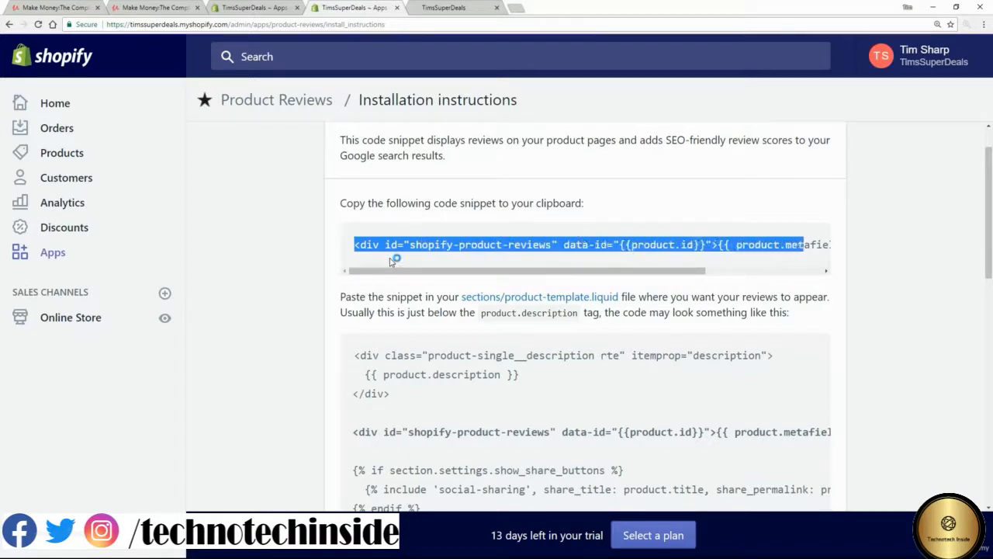
pyautogui.hotkey('shift', 'Right')
pyautogui.hotkey('shift', 'Right')
pyautogui.hotkey('shift', 'Right')
pyautogui.hotkey('shift', 'Right')
pyautogui.hotkey('shift', 'Right')
pyautogui.hotkey('shift', 'Right')
pyautogui.hotkey('shift', 'Right')
pyautogui.hotkey('shift', 'Right')
pyautogui.hotkey('shift', 'Right')
pyautogui.hotkey('shift', 'Right')
pyautogui.hotkey('shift', 'Right')
pyautogui.hotkey('shift', 'Right')
pyautogui.hotkey('shift', 'Right')
pyautogui.hotkey('shift', 'Right')
pyautogui.hotkey('shift', 'Right')
pyautogui.hotkey('shift', 'Right')
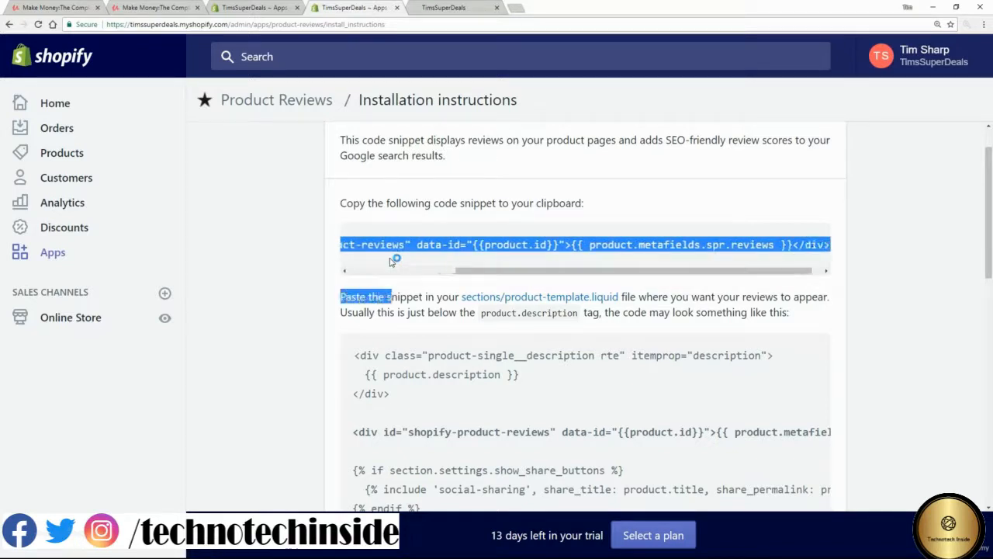
pyautogui.hotkey('shift', 'Left')
pyautogui.hotkey('shift', 'Left')
pyautogui.hotkey('shift', 'Left')
pyautogui.hotkey('shift', 'Left')
pyautogui.hotkey('shift', 'Left')
pyautogui.hotkey('shift', 'Left')
pyautogui.hotkey('shift', 'Left')
pyautogui.hotkey('shift', 'Left')
pyautogui.hotkey('shift', 'Left')
pyautogui.hotkey('shift', 'Left')
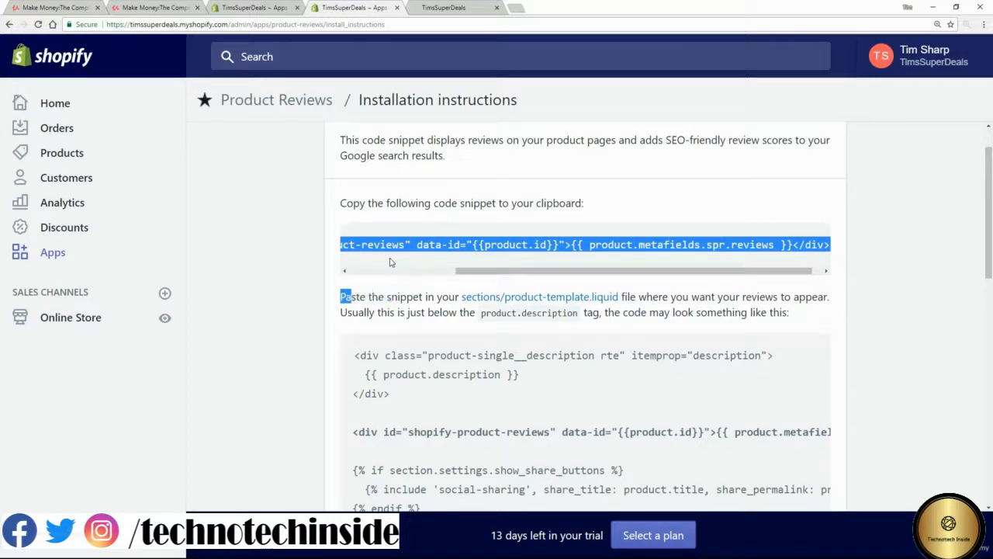
pyautogui.hotkey('shift', 'Left')
pyautogui.hotkey('shift', 'Left')
pyautogui.hotkey('shift', 'Left')
pyautogui.hotkey('shift', 'Right')
pyautogui.rightClick(422, 246)
pyautogui.click(441, 254)
# Step: Open the sections/product-template.liquid file linked in the installation instructions
pyautogui.click(260, 329)
pyautogui.scroll(-2, 268, 289)
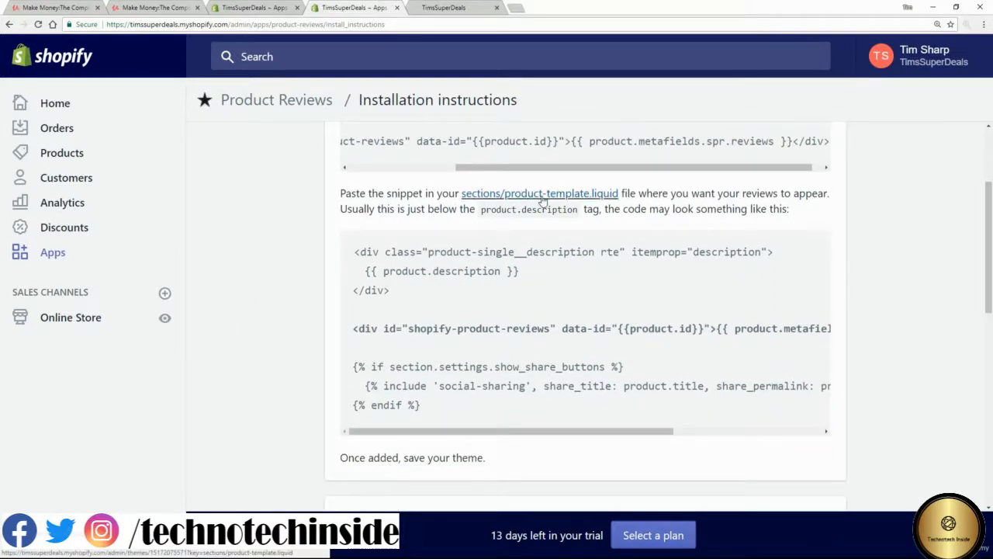
pyautogui.click(515, 198)
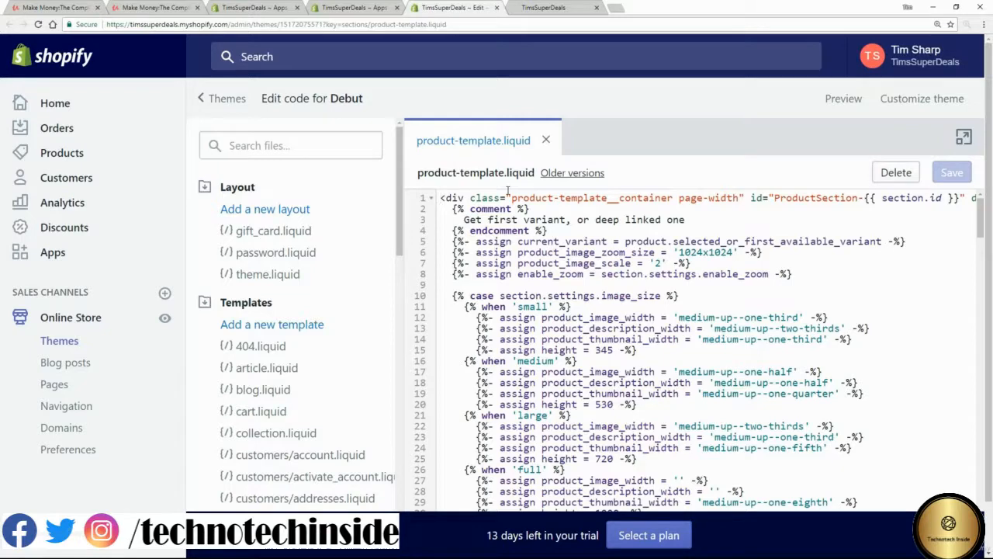
# Step: Locate the product.description block in product-template.liquid and compare it with the example code in the installation instructions
pyautogui.click(359, 9)
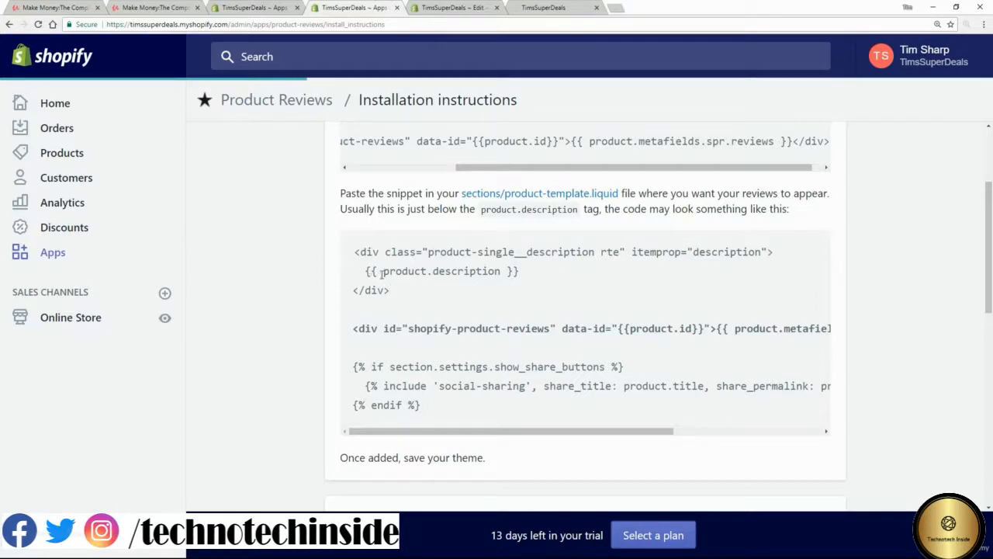
pyautogui.moveTo(376, 272); pyautogui.dragTo(502, 271)
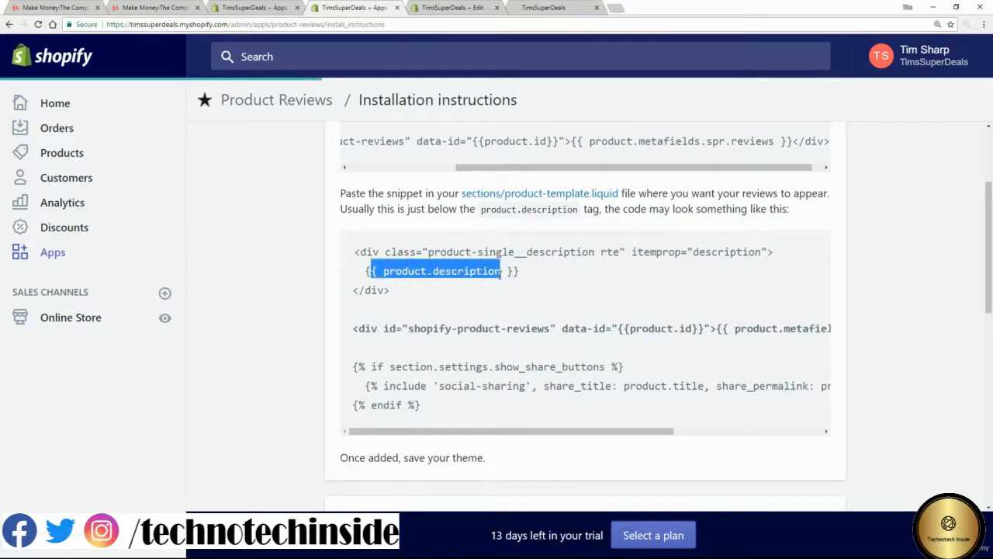
pyautogui.click(432, 8)
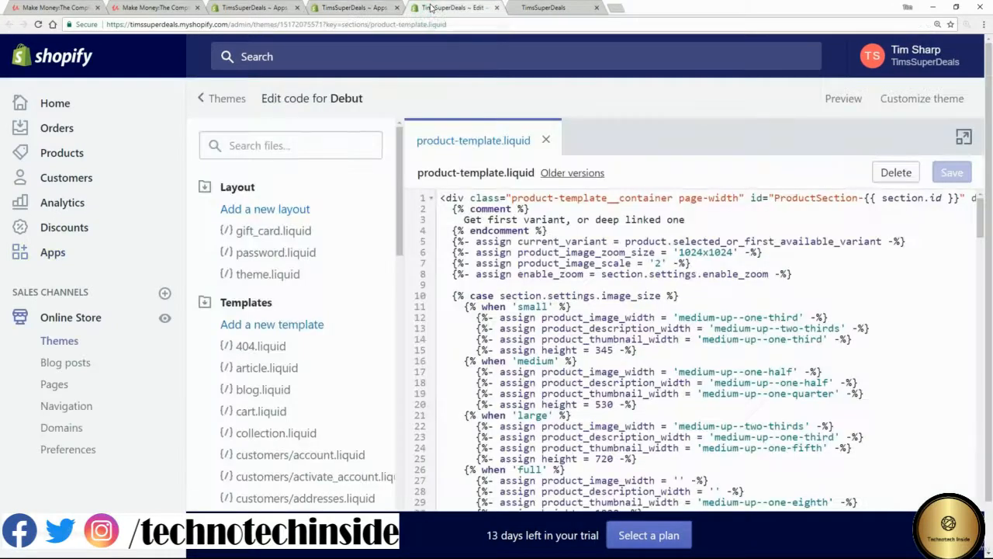
pyautogui.moveTo(984, 218); pyautogui.dragTo(985, 421)
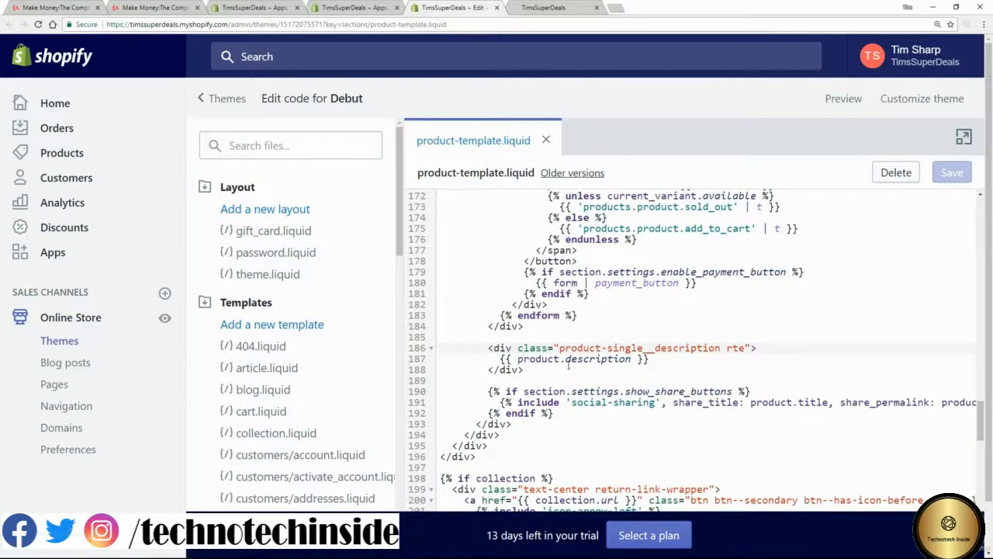
pyautogui.moveTo(540, 370); pyautogui.dragTo(436, 349)
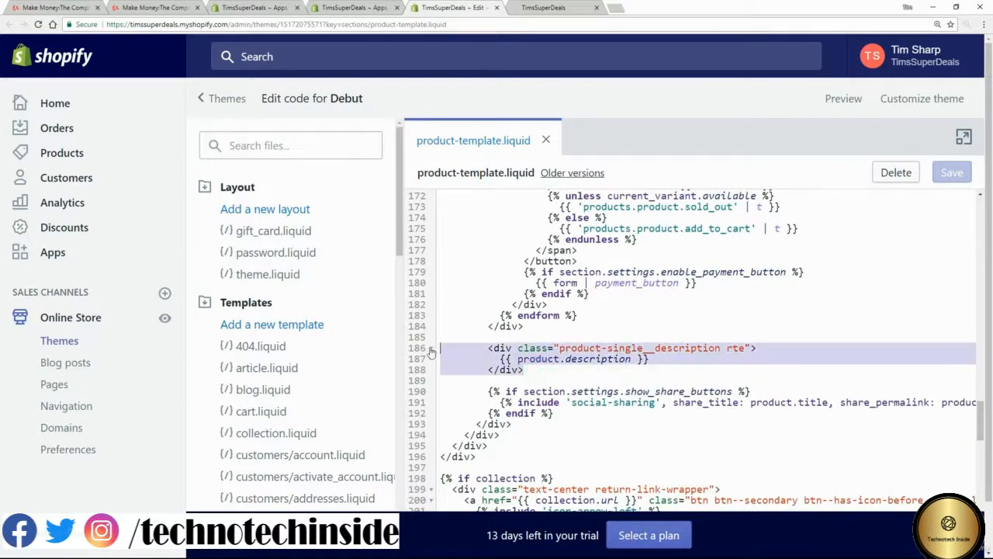
pyautogui.click(375, 6)
pyautogui.moveTo(390, 291); pyautogui.dragTo(354, 253)
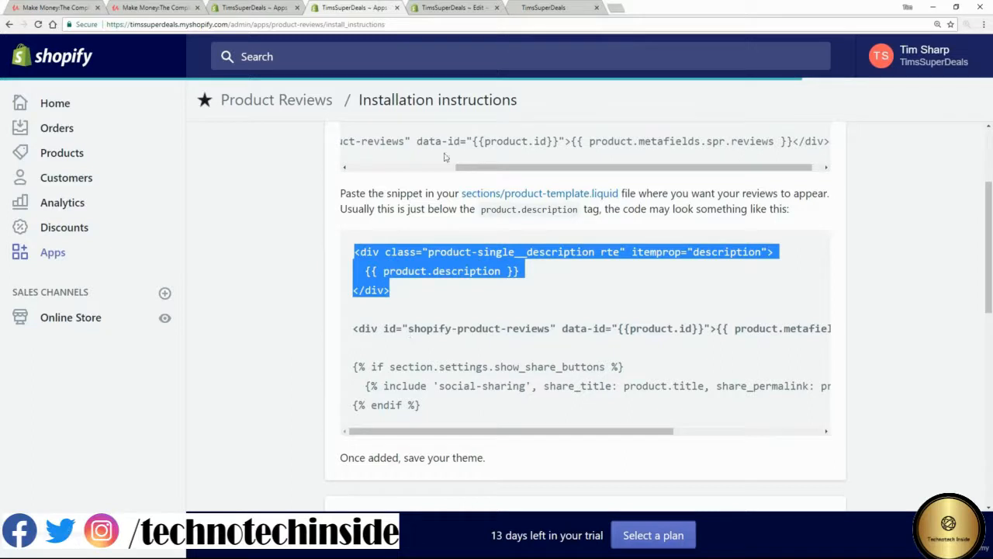
pyautogui.click(446, 8)
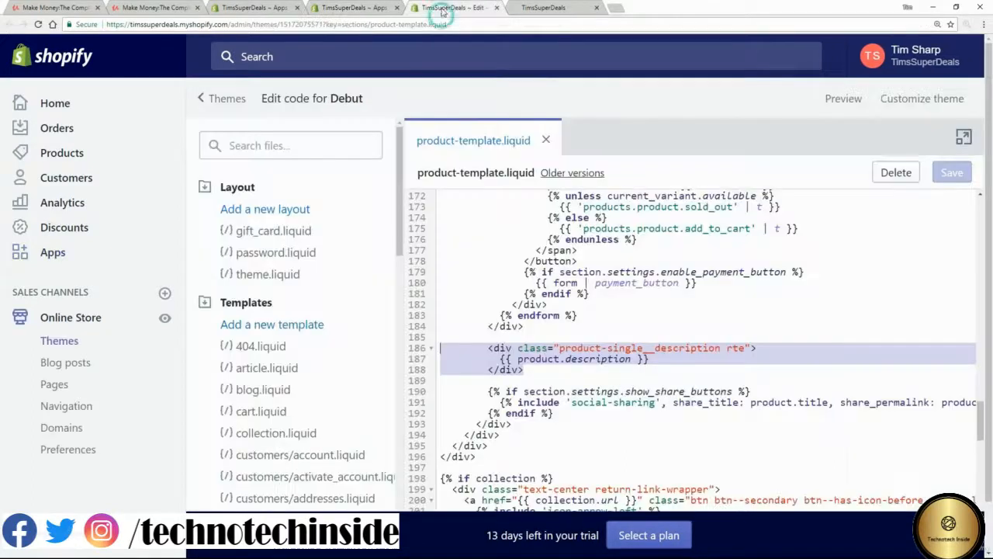
# Step: Paste the copied reviews snippet on a new line below the product.description block's closing div, separated by a blank line
pyautogui.click(530, 369)
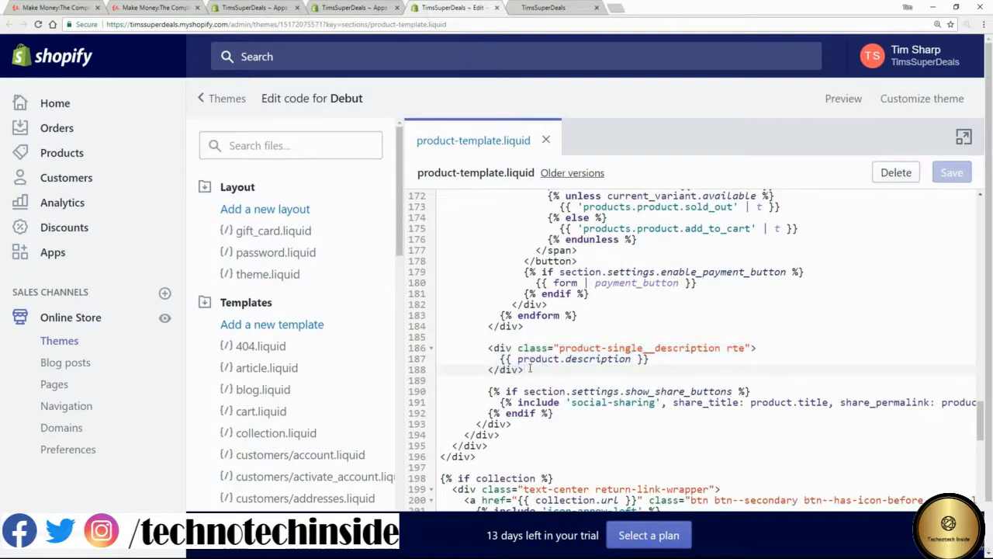
pyautogui.press('Return')
pyautogui.press('Return')
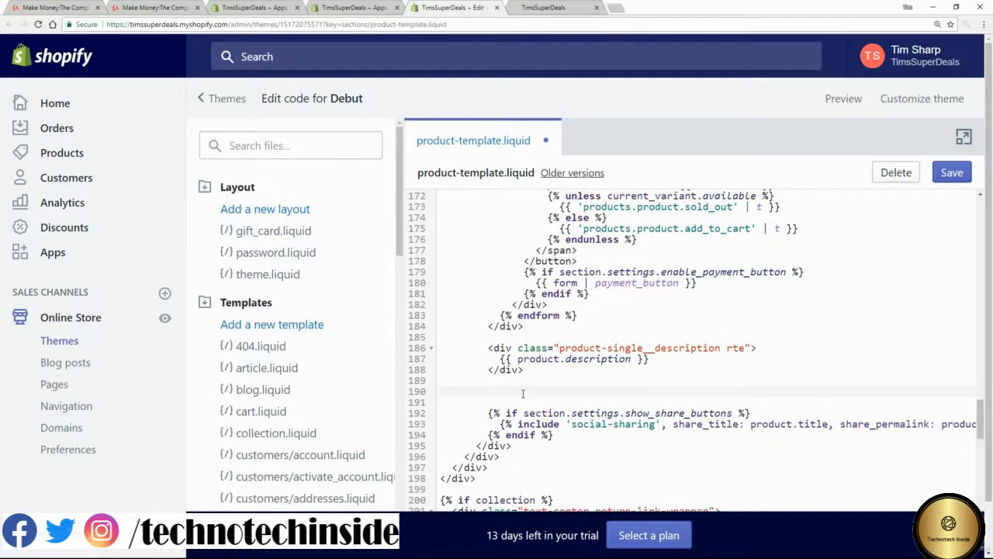
pyautogui.rightClick(521, 393)
pyautogui.click(548, 463)
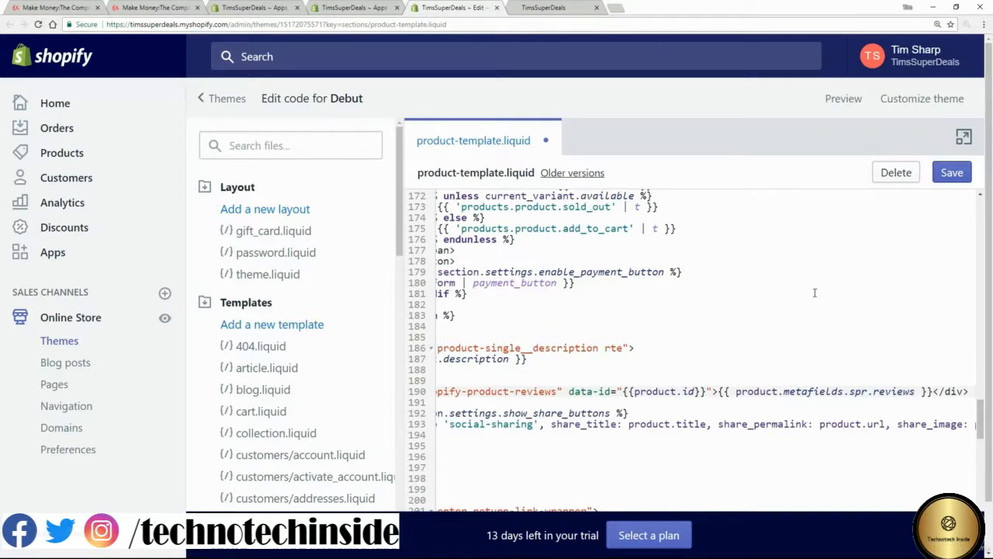
# Step: Save the edited product-template.liquid file and check the remaining Product Reviews installation instructions
pyautogui.click(951, 173)
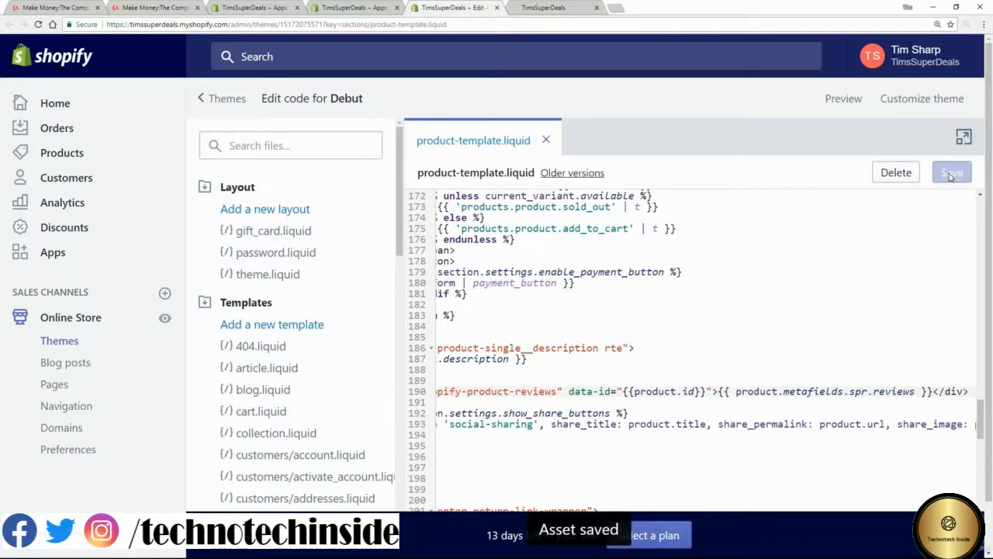
pyautogui.click(320, 8)
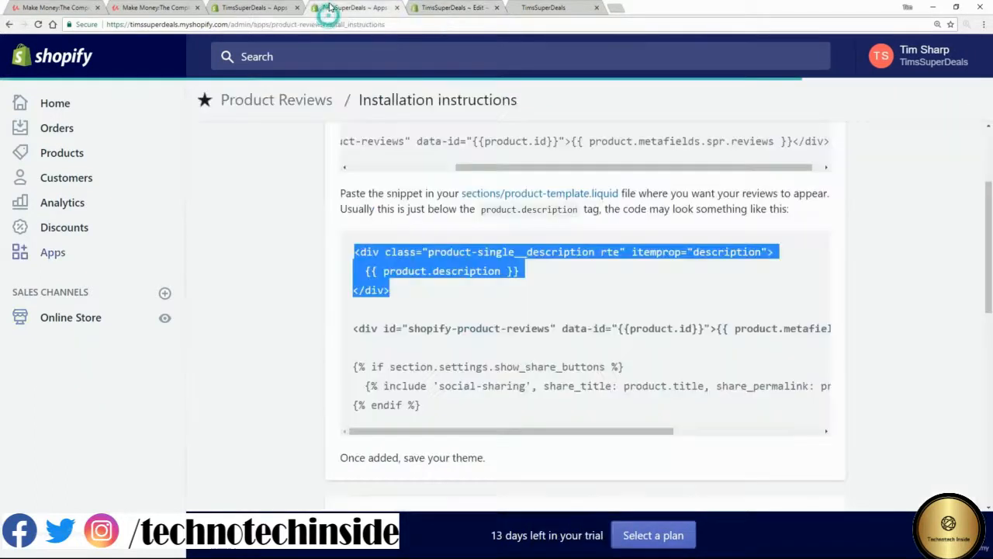
pyautogui.scroll(-1, 287, 326)
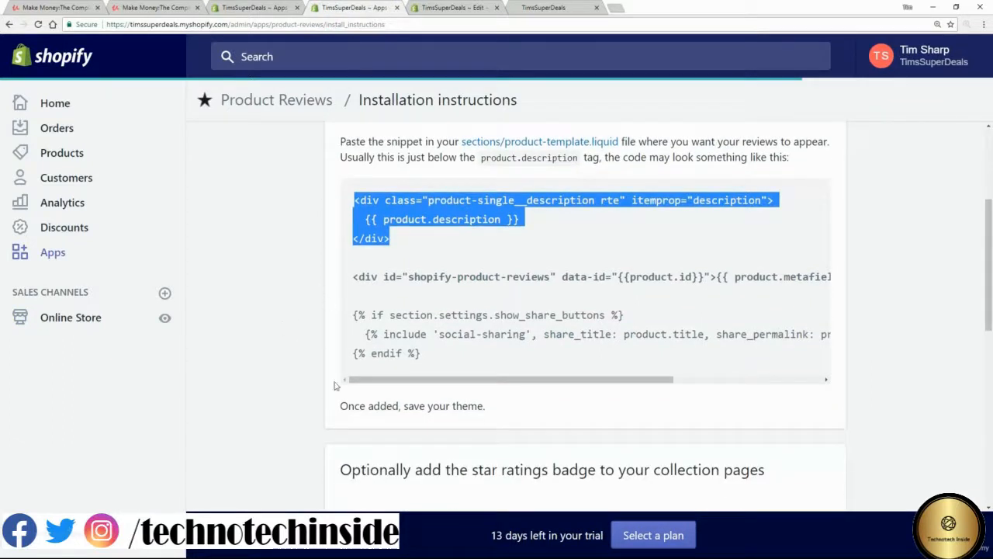
pyautogui.scroll(-1, 456, 406)
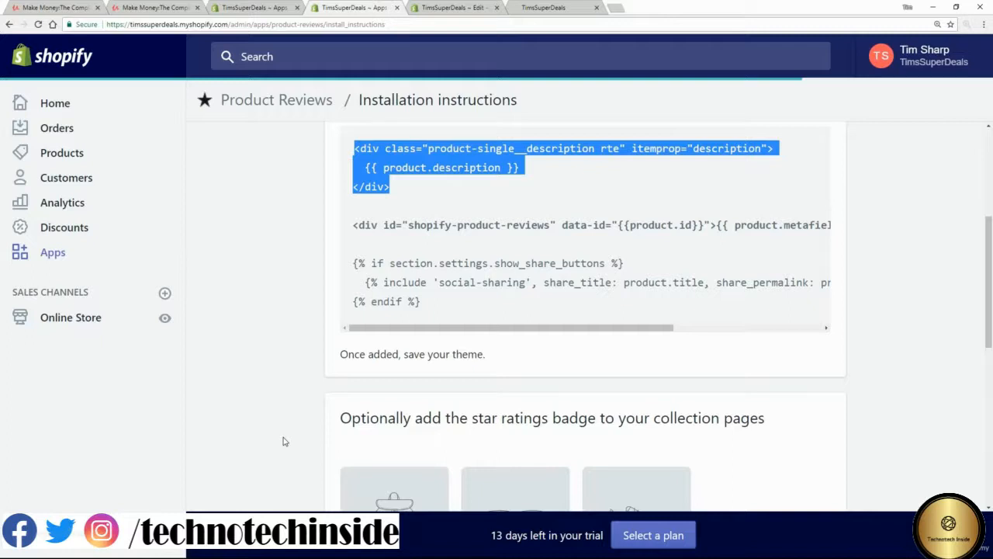
# Step: Open the store's installed apps list, and view the Customer Reviews section on the French Bulldog Necklace storefront page
pyautogui.click(53, 252)
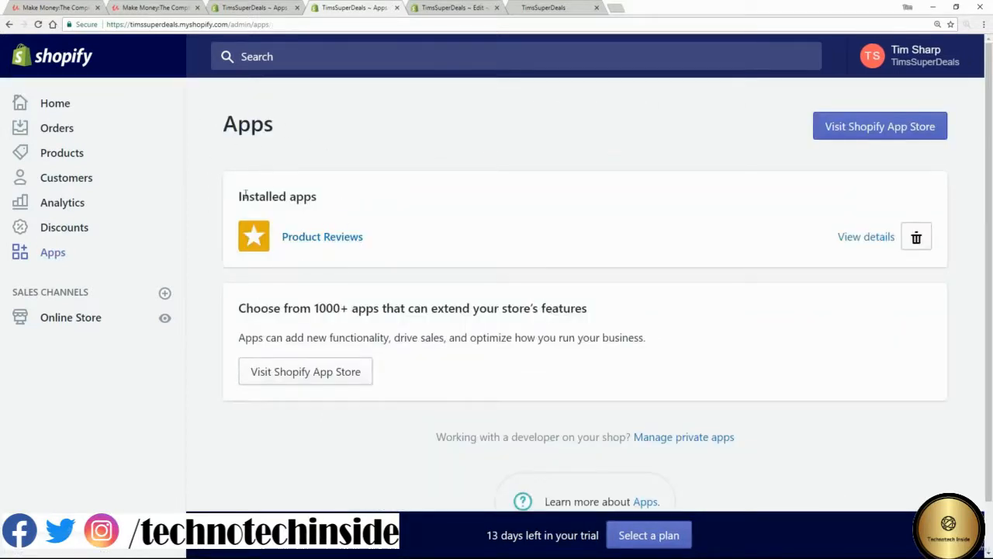
pyautogui.tripleClick(324, 202)
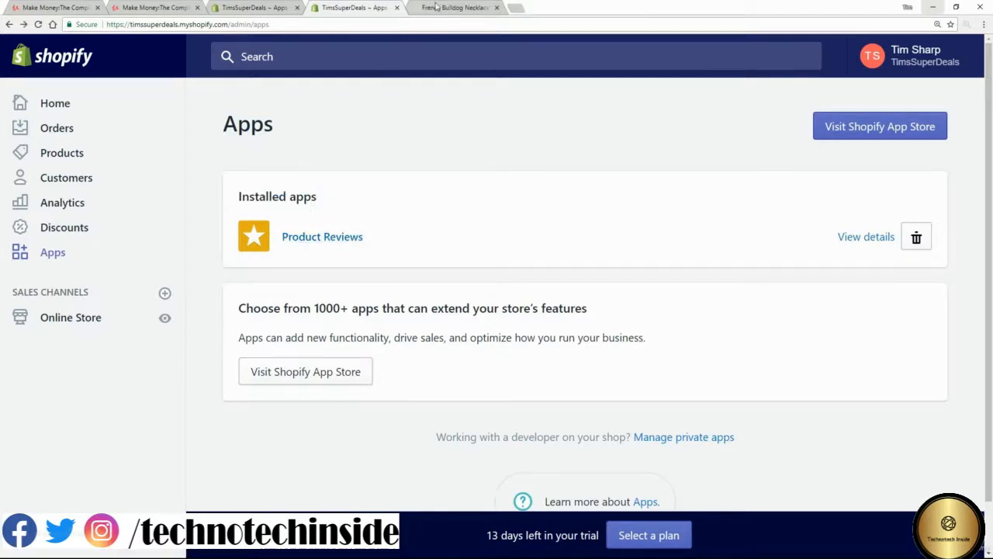
pyautogui.click(446, 8)
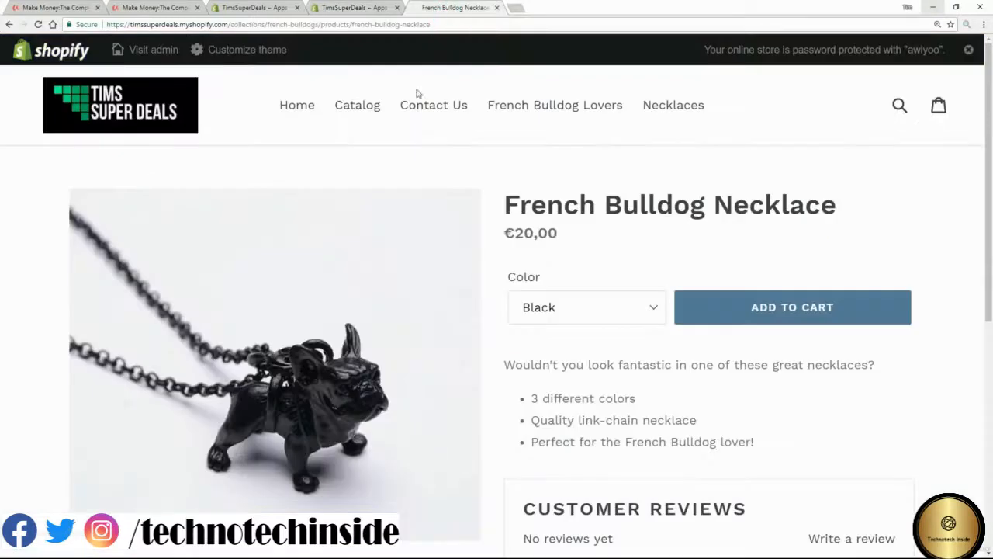
pyautogui.scroll(-2, 610, 207)
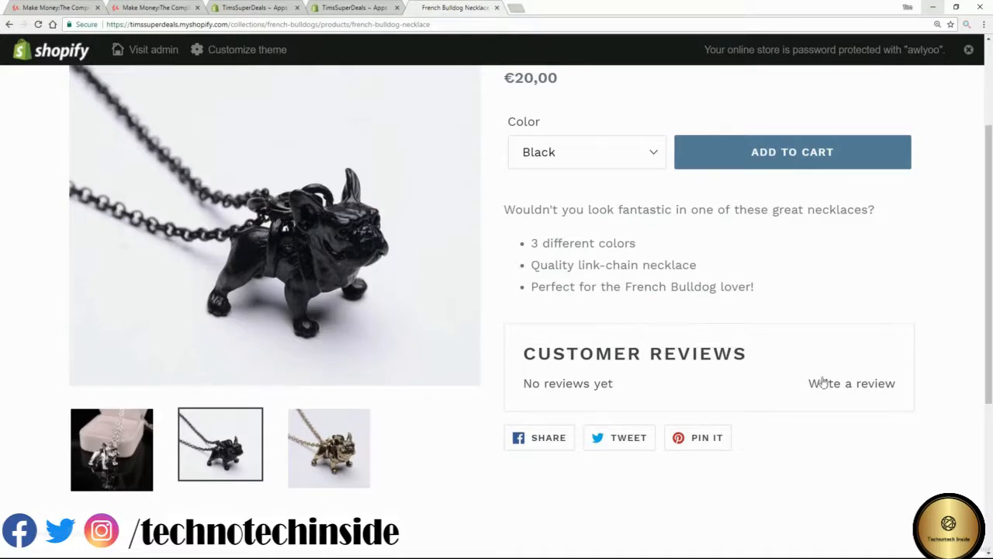
# Step: Start a new review for the French Bulldog Necklace and fill in the reviewer's name and e-mail address
pyautogui.click(848, 385)
pyautogui.scroll(-2, 757, 392)
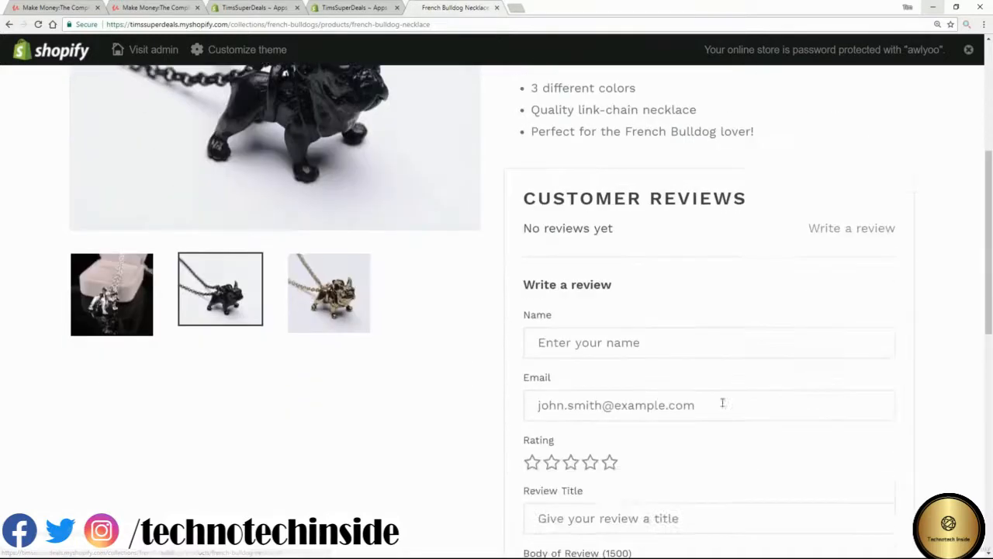
pyautogui.click(580, 349)
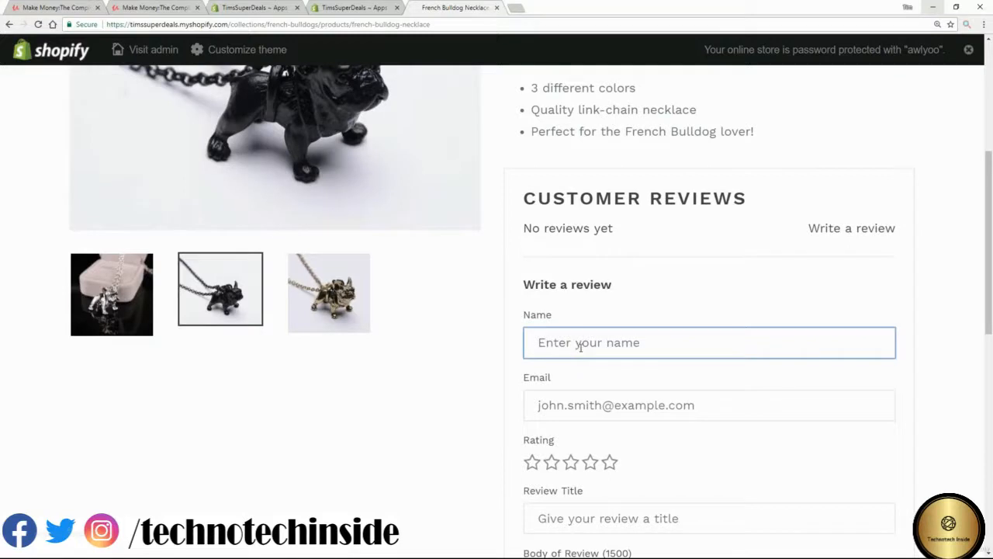
pyautogui.write('Bob')
pyautogui.press('Tab')
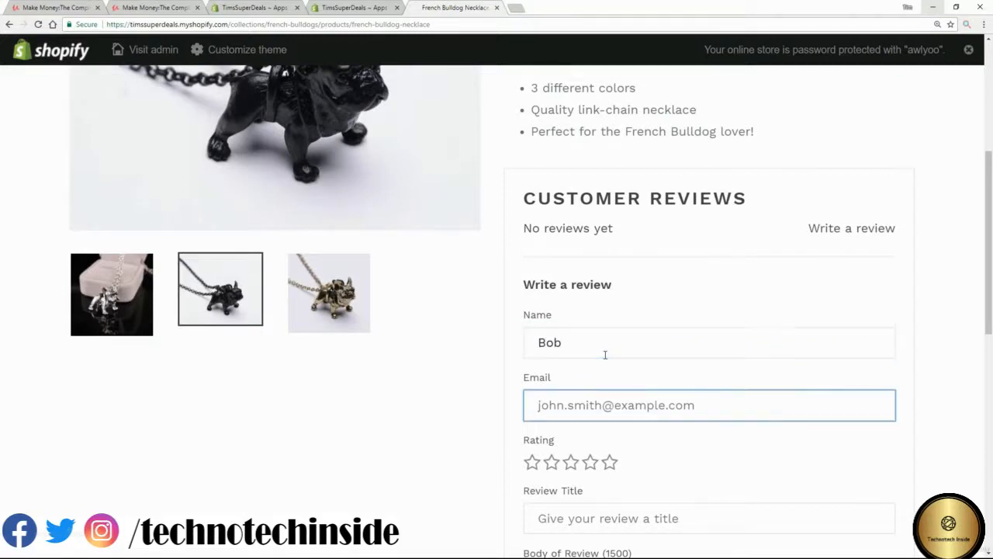
pyautogui.write('bo')
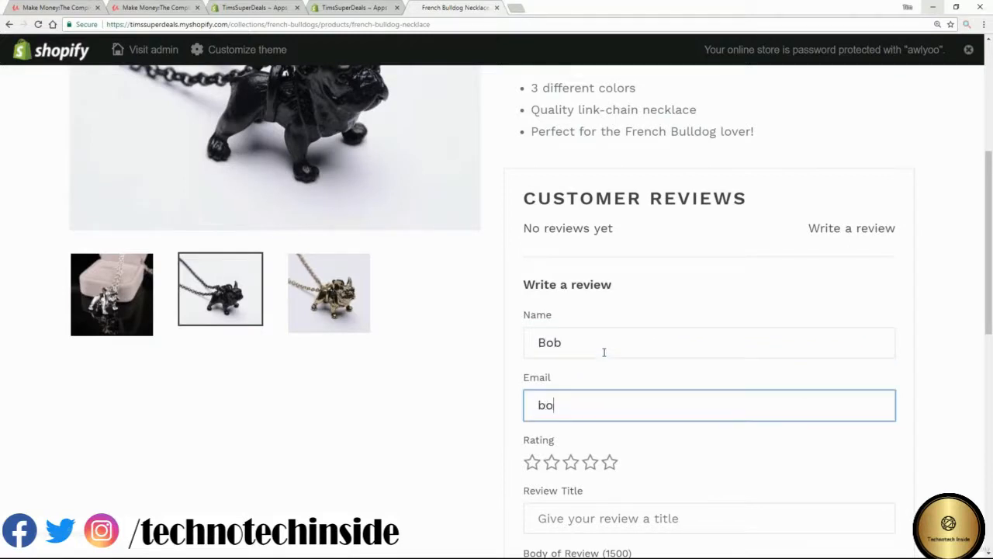
pyautogui.write('b@test.com')
pyautogui.press('Tab')
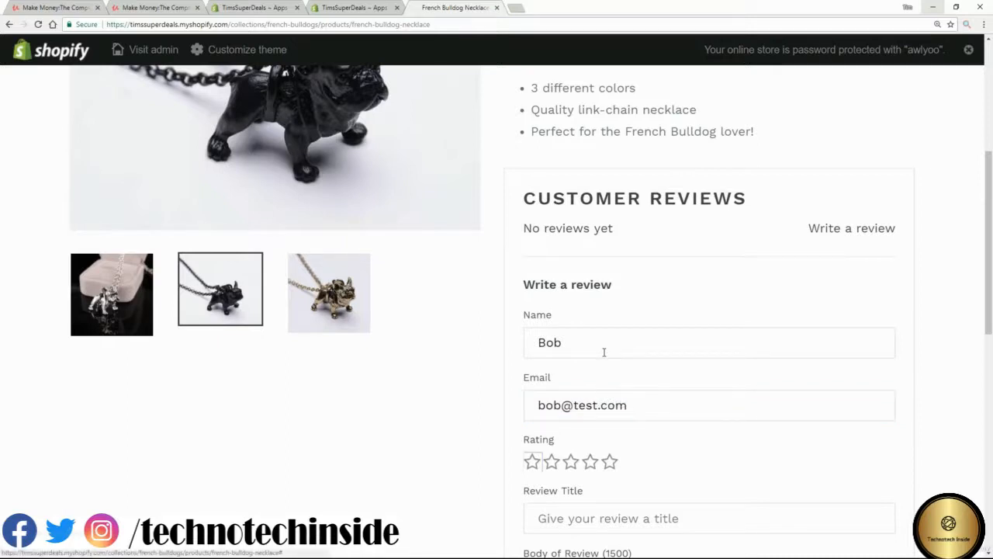
# Step: Give the review a five-star rating and the title "This is a great product!"
pyautogui.click(590, 462)
pyautogui.scroll(-3, 605, 404)
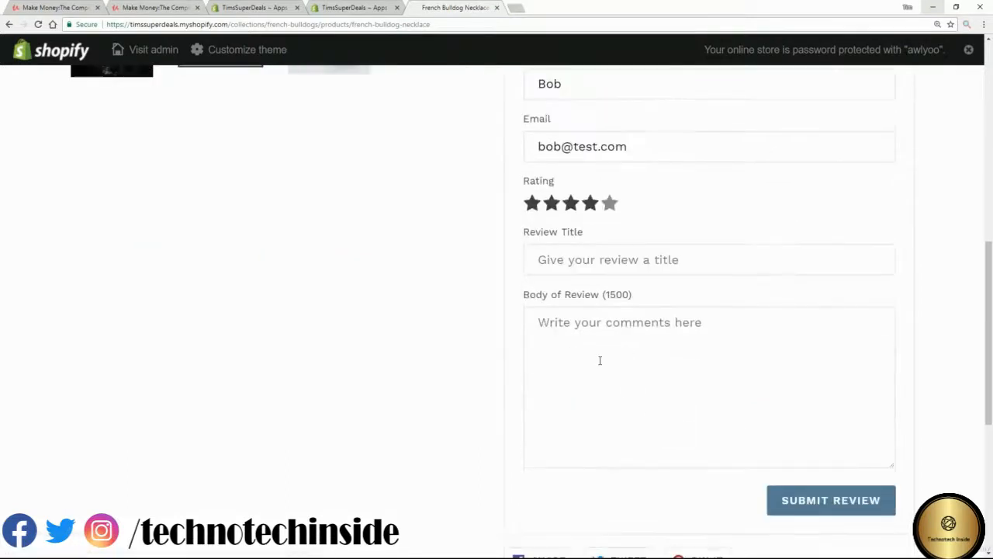
pyautogui.click(583, 259)
pyautogui.write('This ')
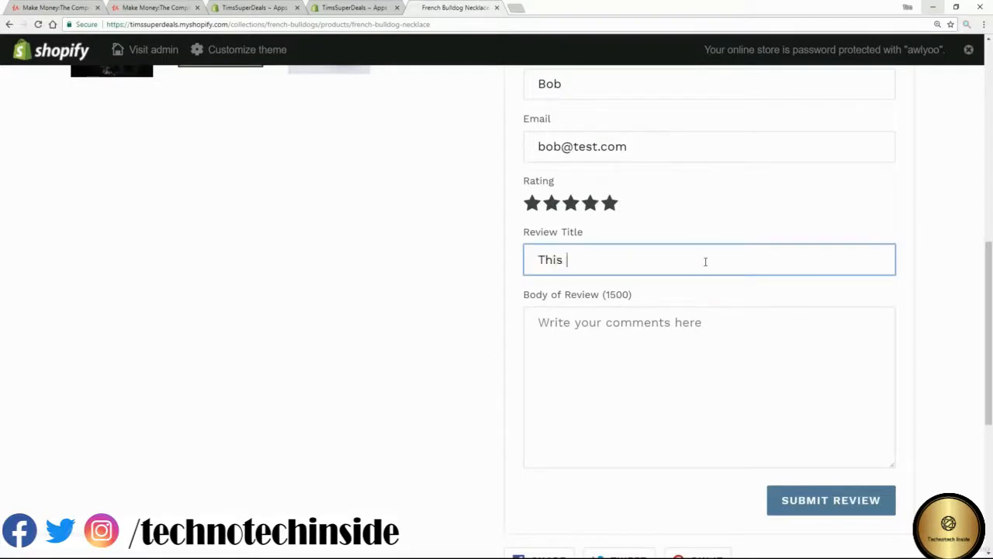
pyautogui.write('is a great producy')
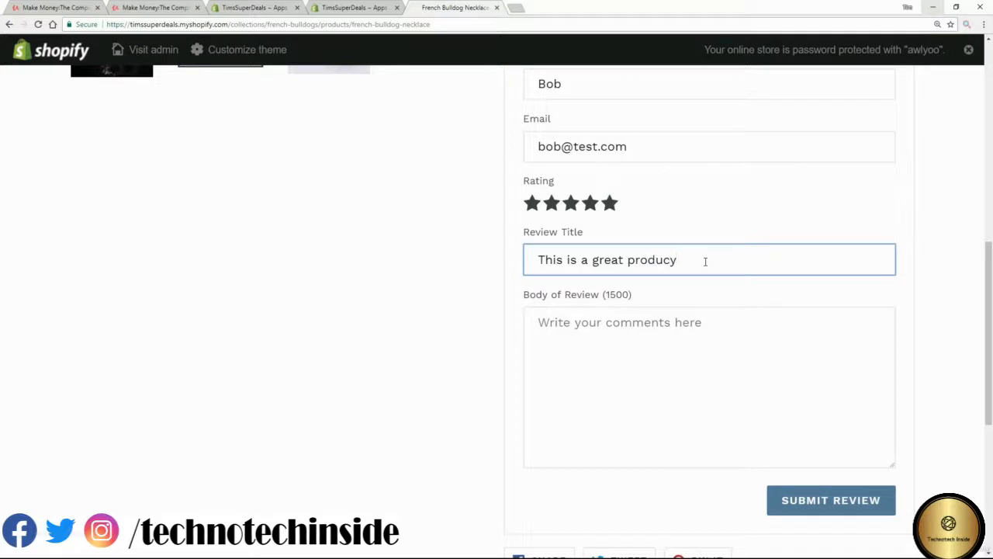
pyautogui.press('BackSpace')
pyautogui.write('t!')
pyautogui.press('Tab')
# Step: Enter "Thanks you guys are the best!!!" as the review body and submit the review
pyautogui.write('Tha')
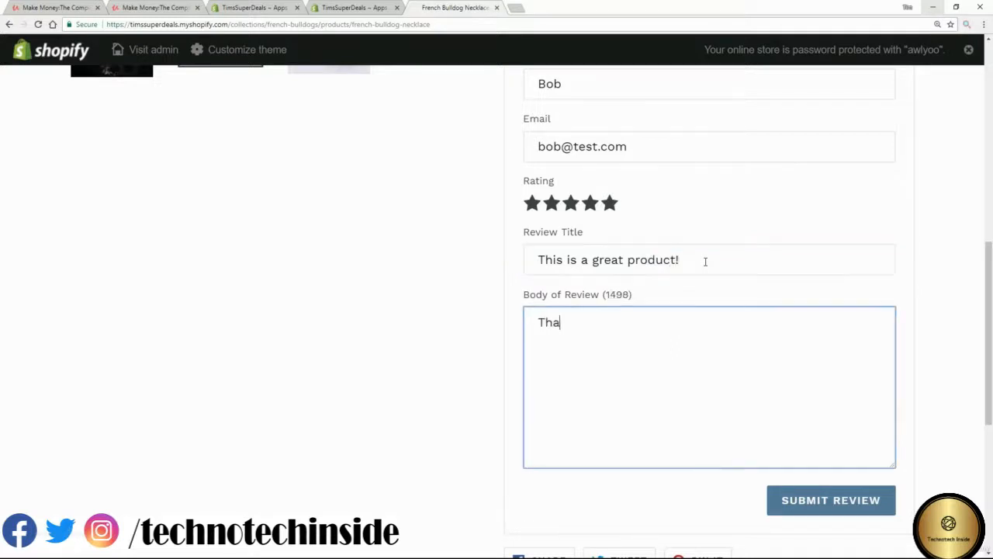
pyautogui.write('nks you guys are the ')
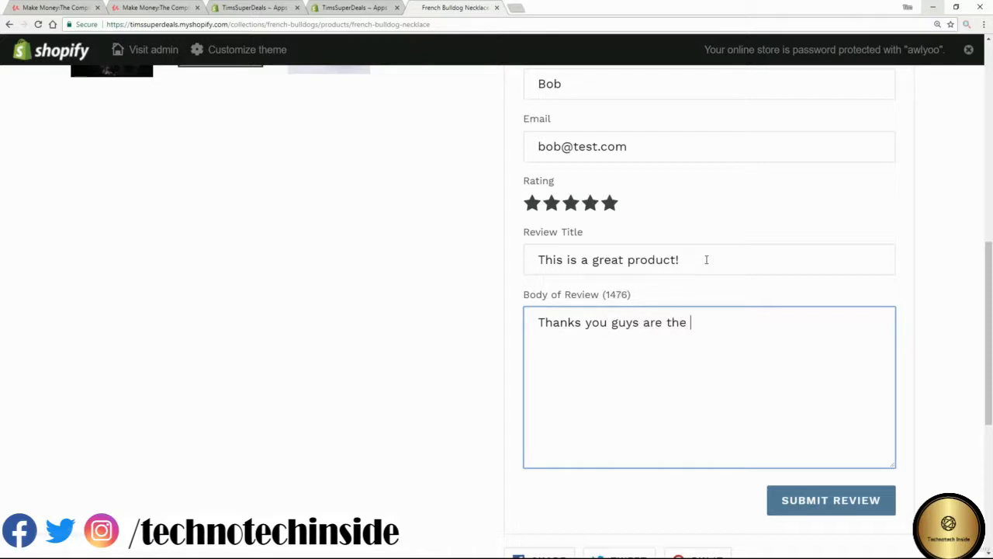
pyautogui.write('best!!!')
pyautogui.click(809, 508)
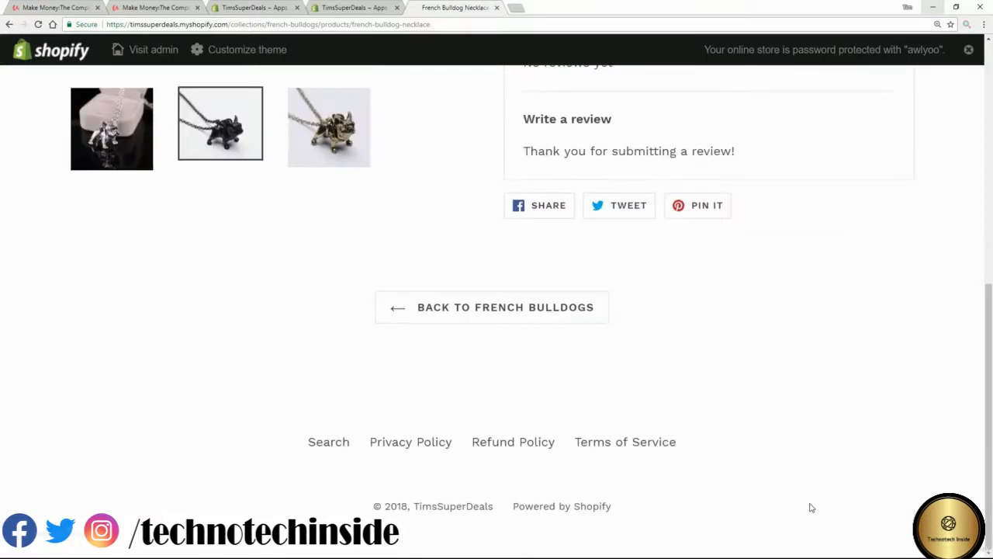
# Step: Check the review submission message and reload the product page to view the submitted review
pyautogui.scroll(2, 807, 375)
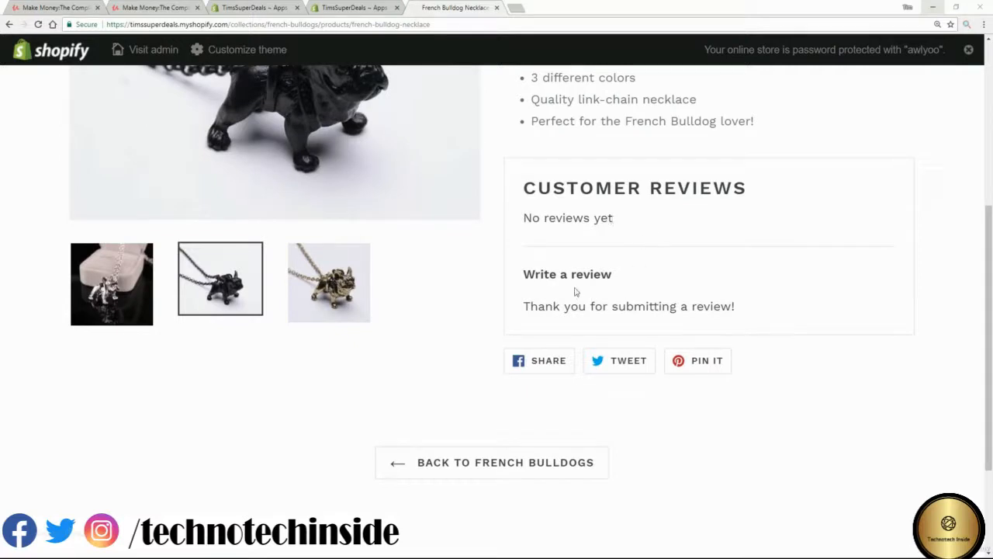
pyautogui.moveTo(521, 307); pyautogui.dragTo(762, 313)
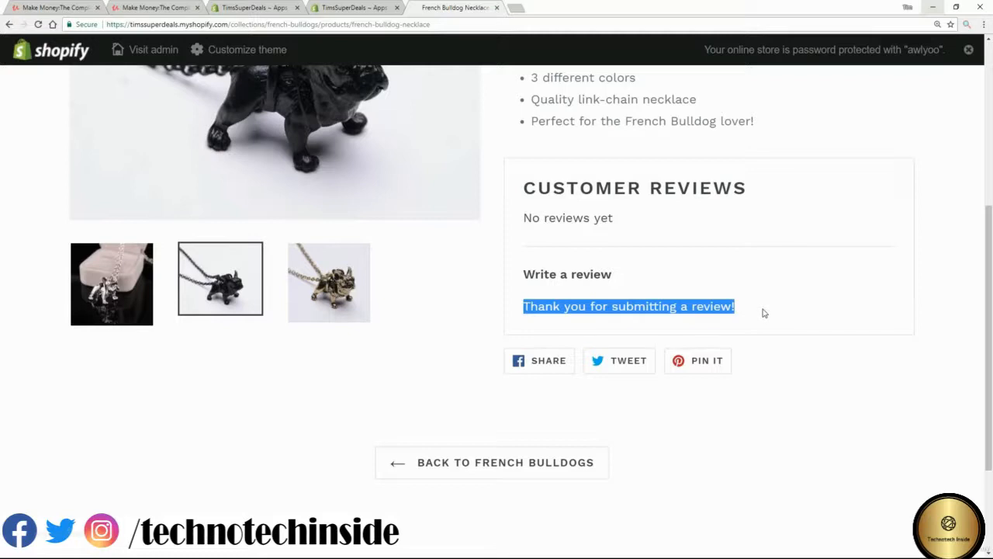
pyautogui.click(41, 49)
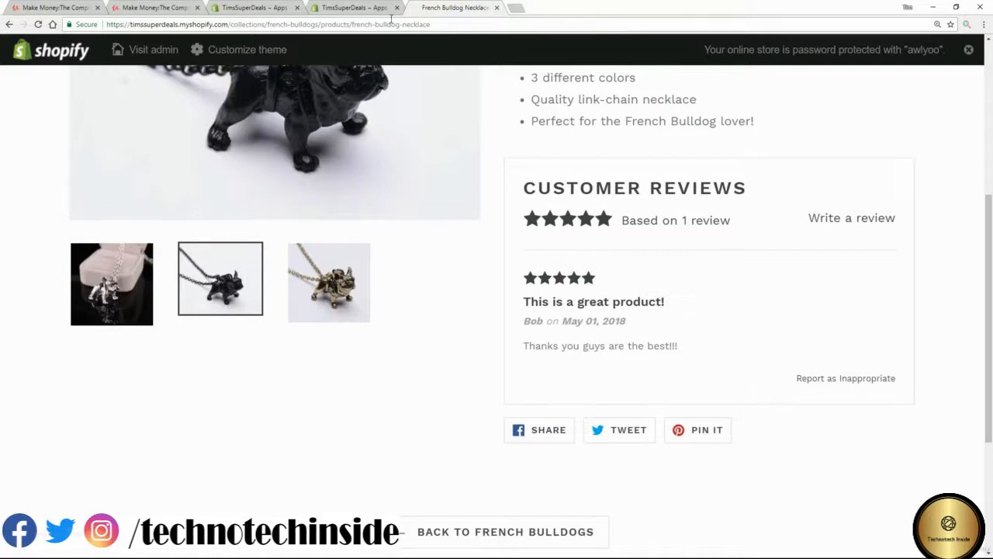
# Step: Open the "This is a great product!" review in the Product Reviews app and examine its reply and unpublish options
pyautogui.click(368, 9)
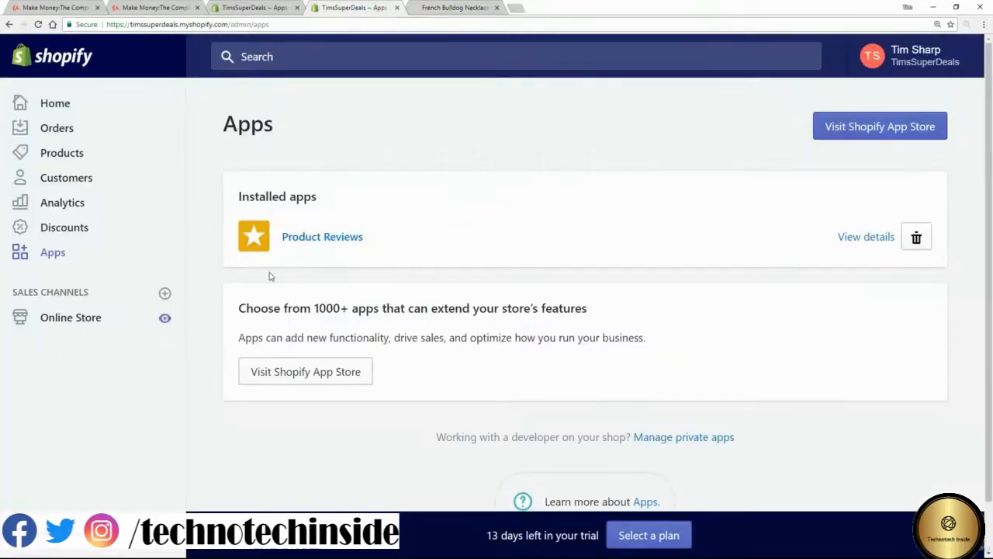
pyautogui.click(322, 240)
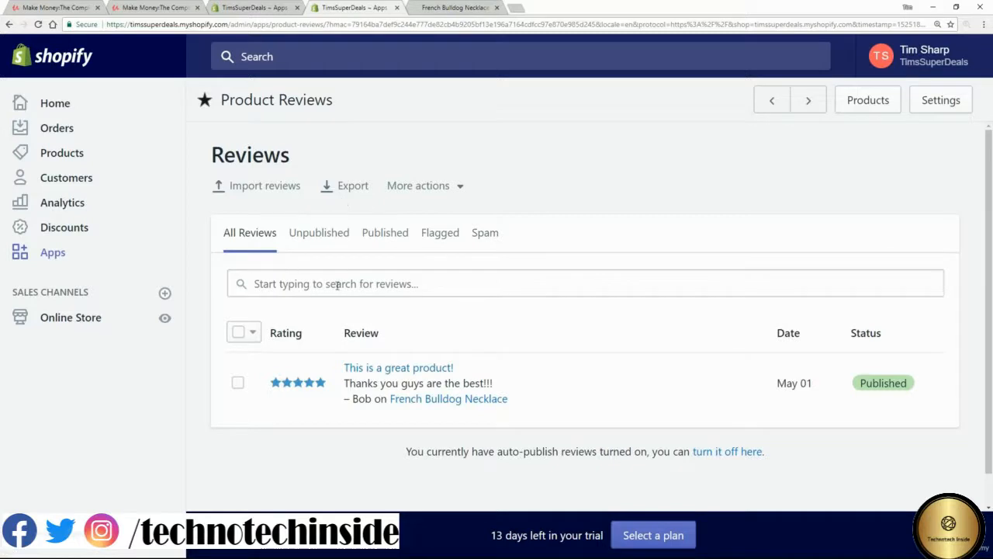
pyautogui.scroll(-1, 338, 284)
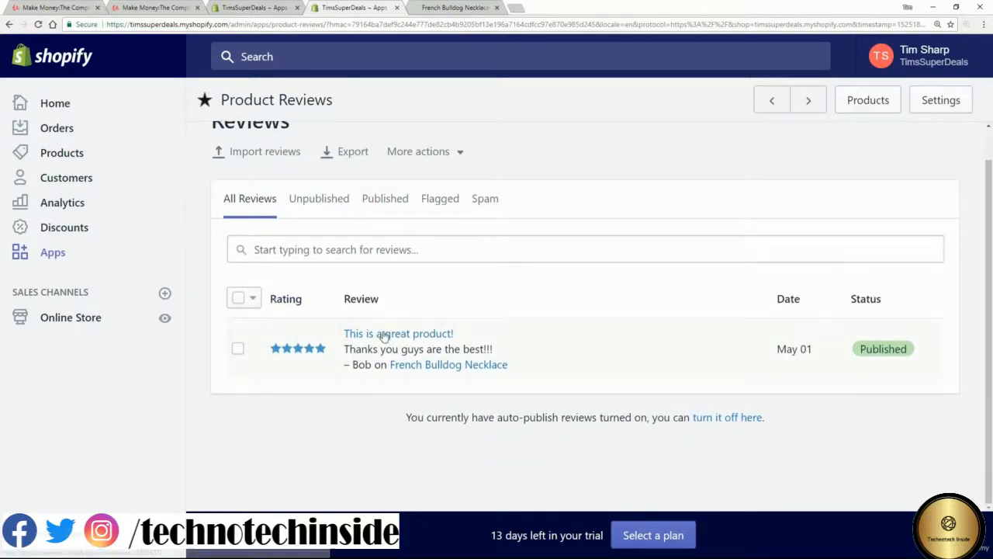
pyautogui.click(383, 333)
pyautogui.scroll(-3, 386, 329)
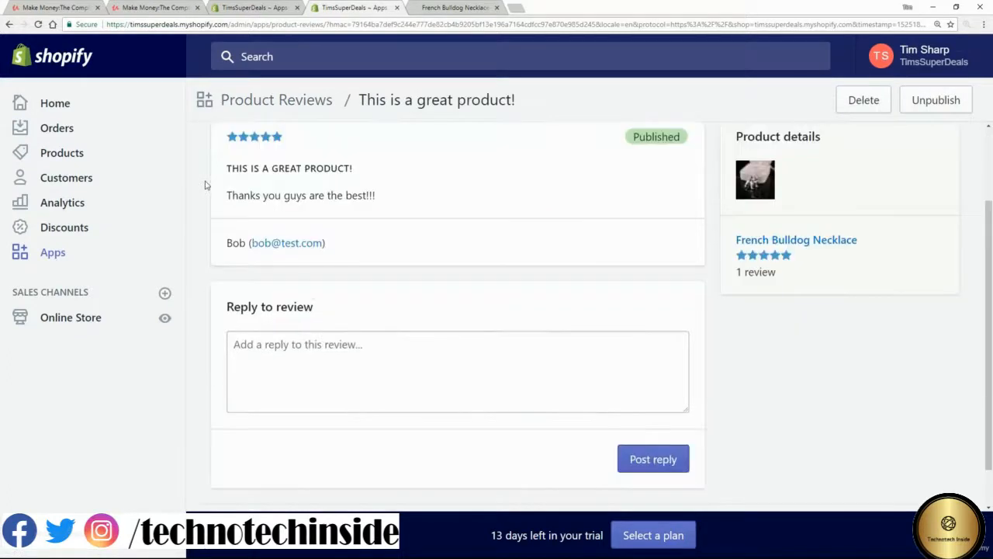
pyautogui.click(285, 377)
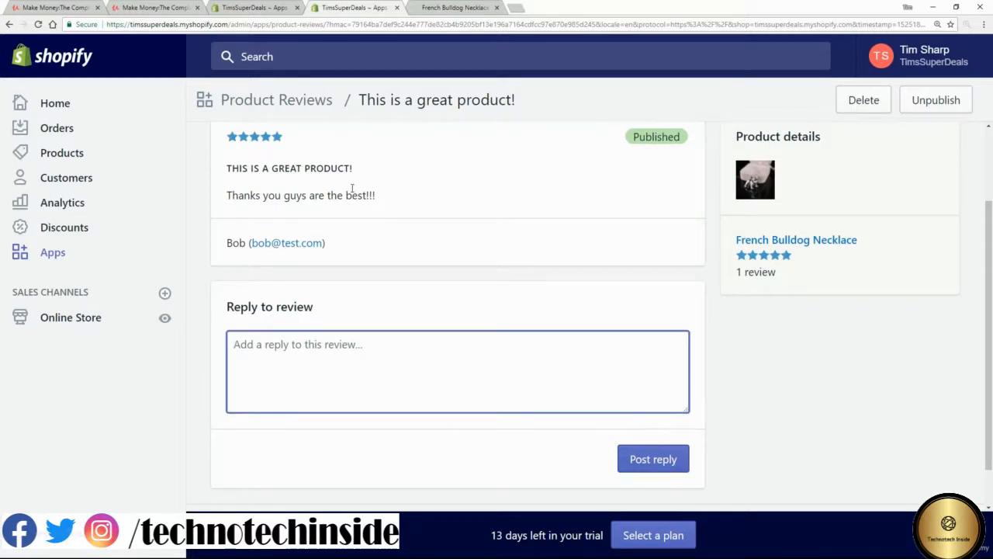
pyautogui.scroll(2, 407, 237)
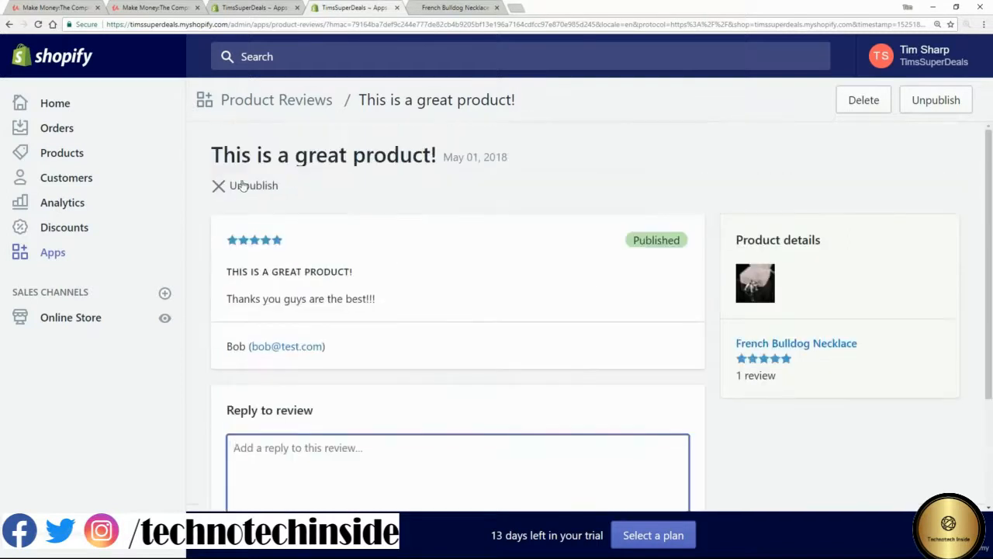
# Step: Open the Product Reviews settings and set Auto publish to Disabled
pyautogui.click(270, 101)
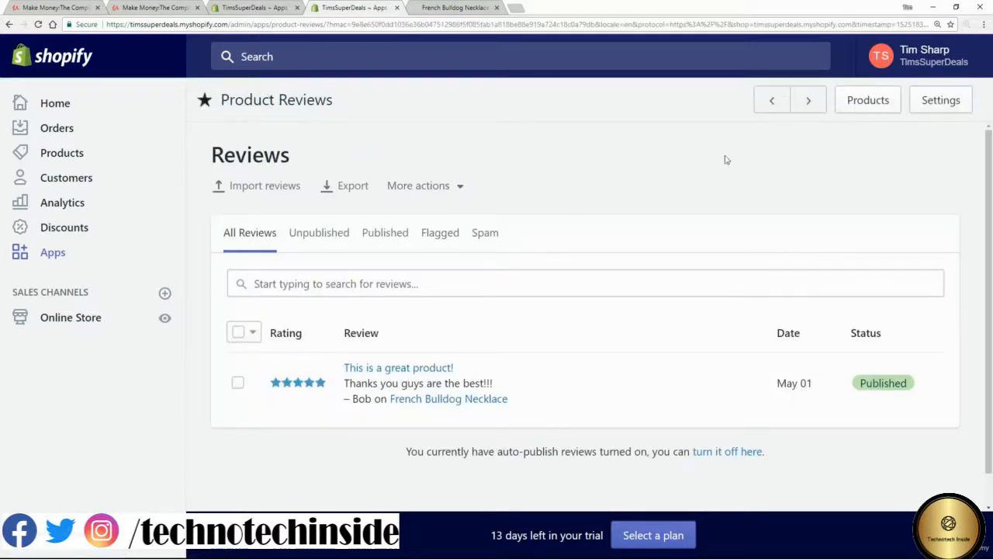
pyautogui.click(952, 101)
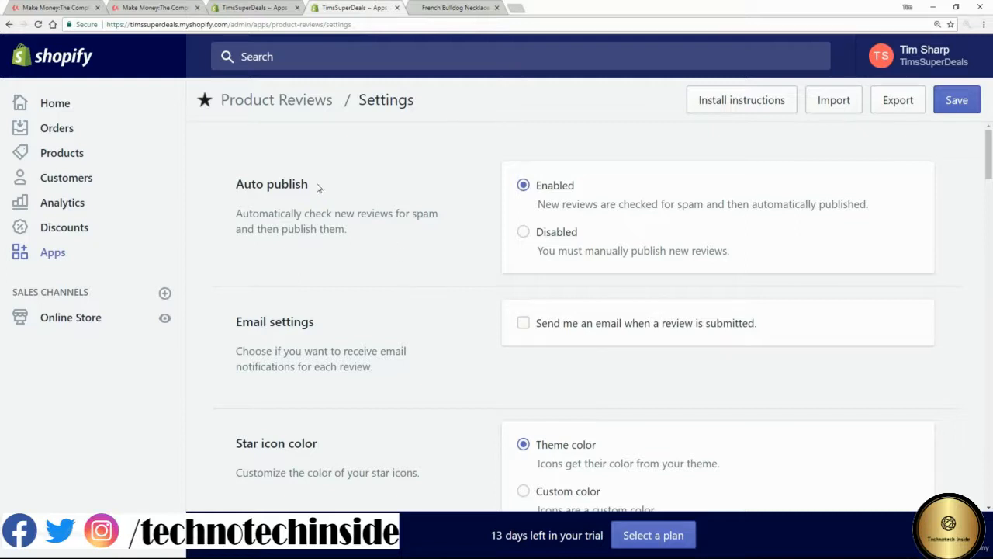
pyautogui.moveTo(314, 185); pyautogui.dragTo(239, 187)
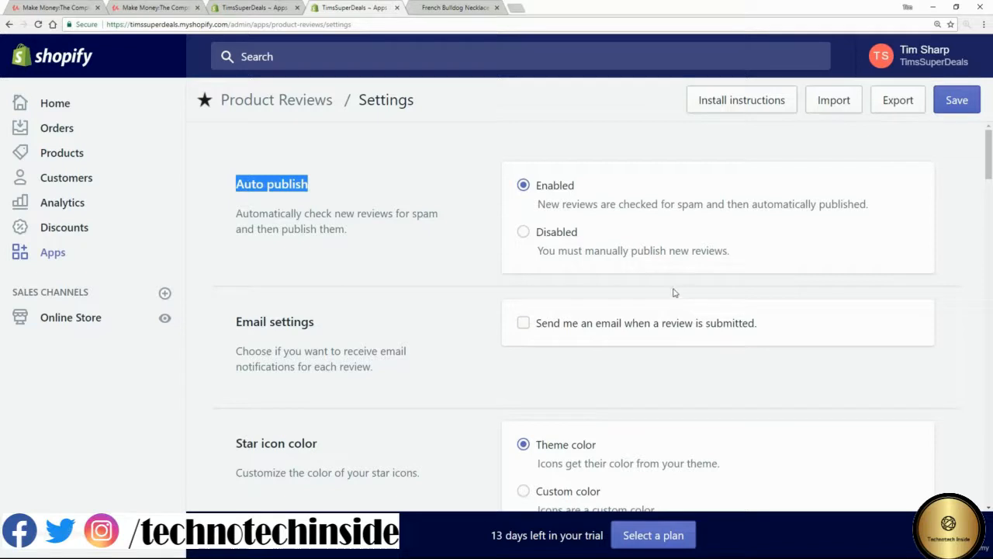
pyautogui.click(524, 233)
pyautogui.moveTo(536, 250); pyautogui.dragTo(731, 253)
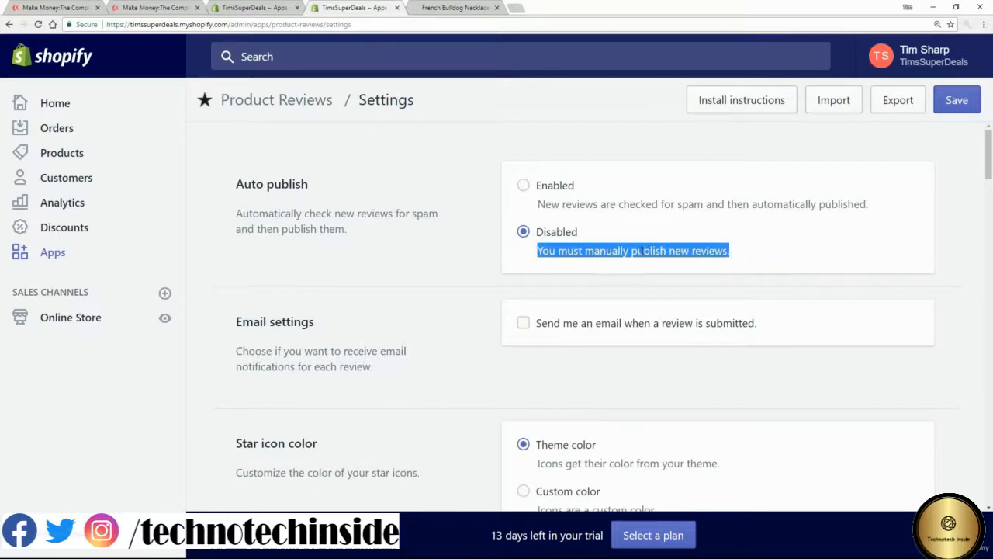
# Step: Enable e-mail notifications for submitted reviews, keep the prefilled address, and look through the remaining review settings
pyautogui.click(524, 324)
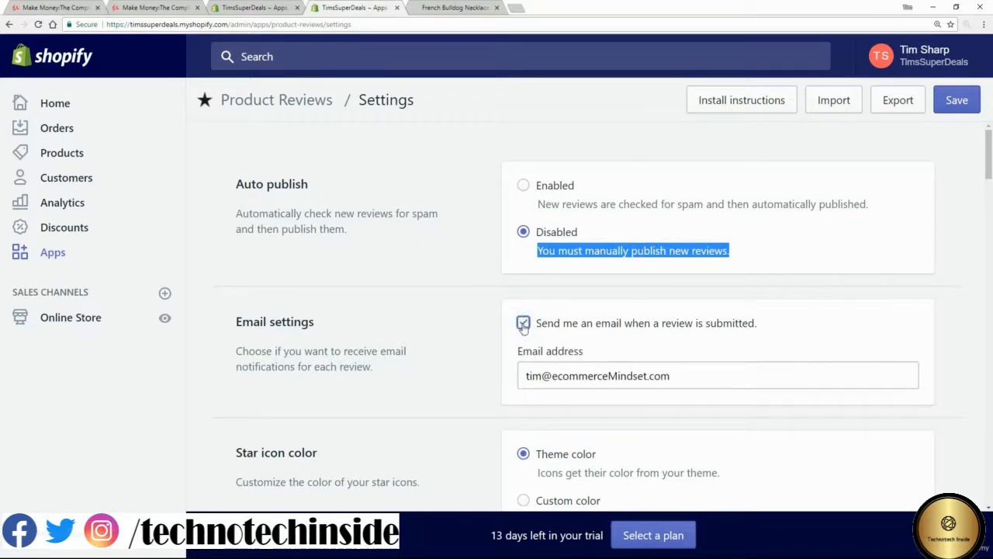
pyautogui.moveTo(701, 376); pyautogui.dragTo(490, 391)
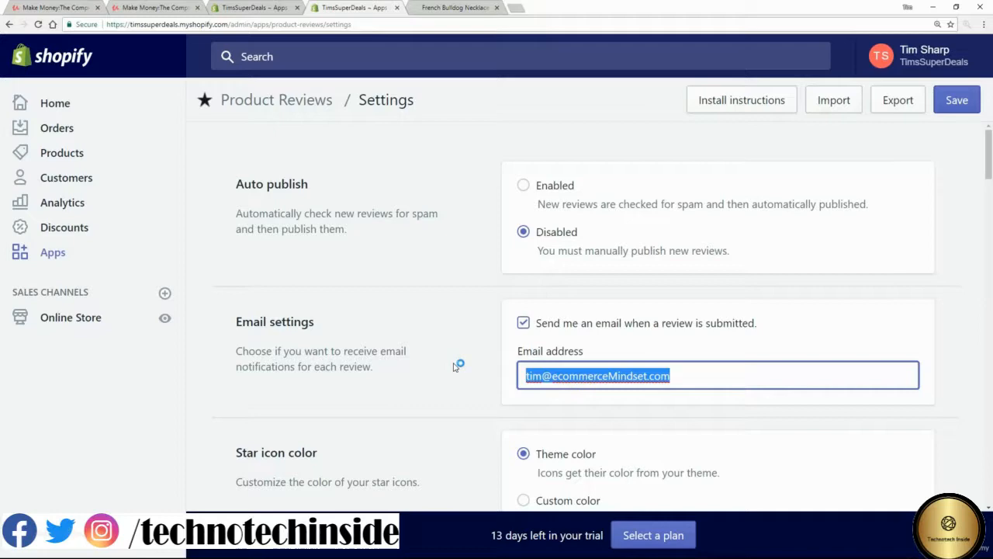
pyautogui.scroll(-15, 454, 366)
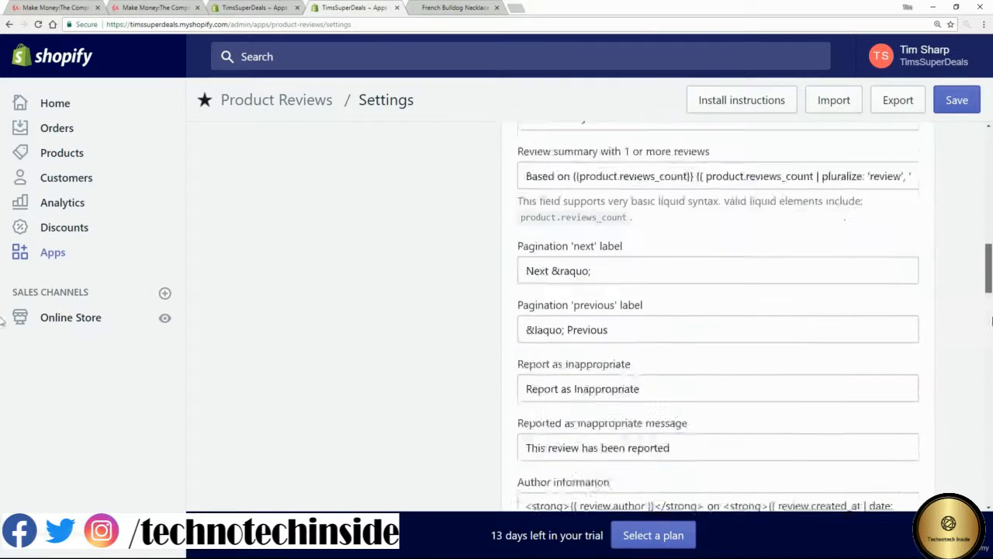
# Step: Look through the remaining Product Reviews settings down to the badge text, and return to the Reviews list
pyautogui.scroll(-10, 2, 400)
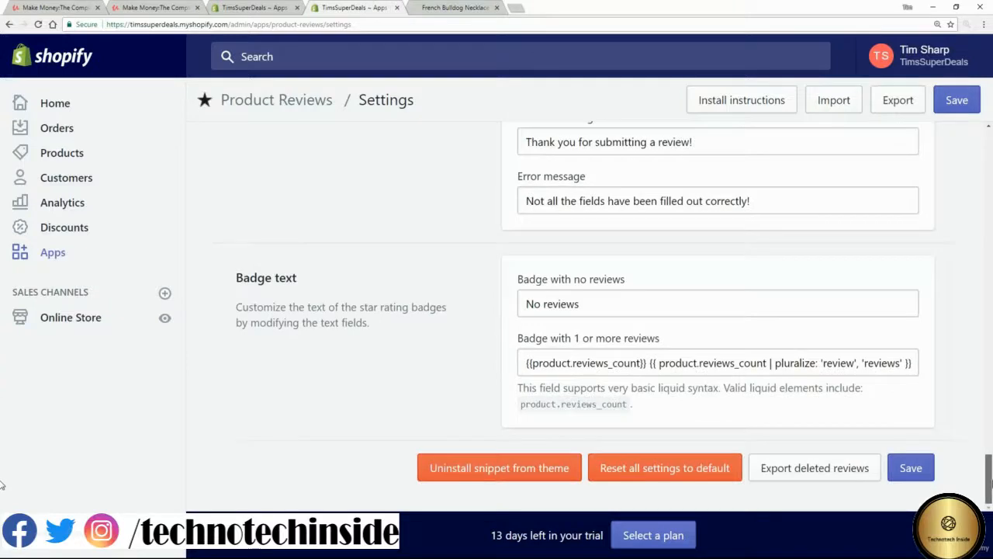
pyautogui.scroll(10, 2, 233)
pyautogui.scroll(8, 3, 166)
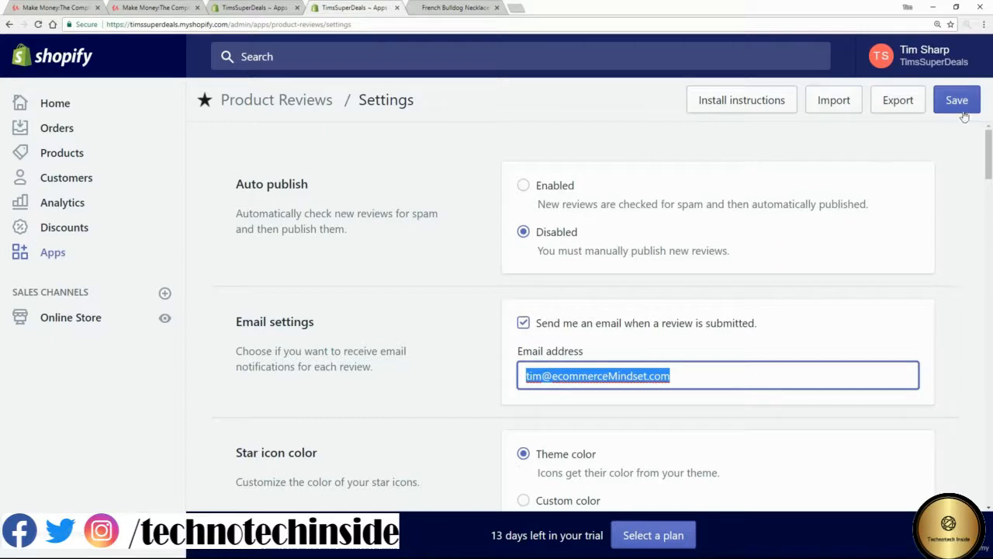
pyautogui.click(299, 108)
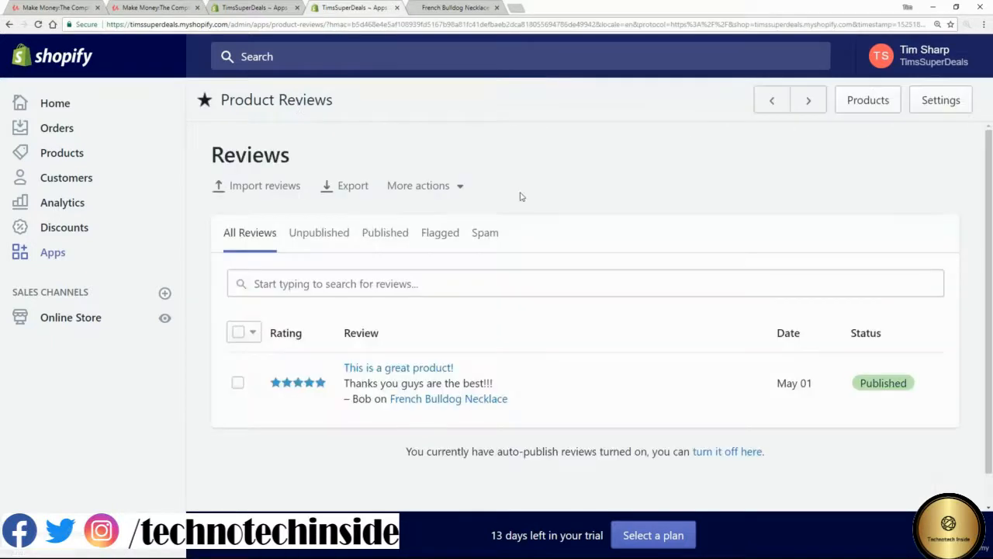
# Step: View the Unpublished, Published and Spam filters of the review list
pyautogui.click(324, 238)
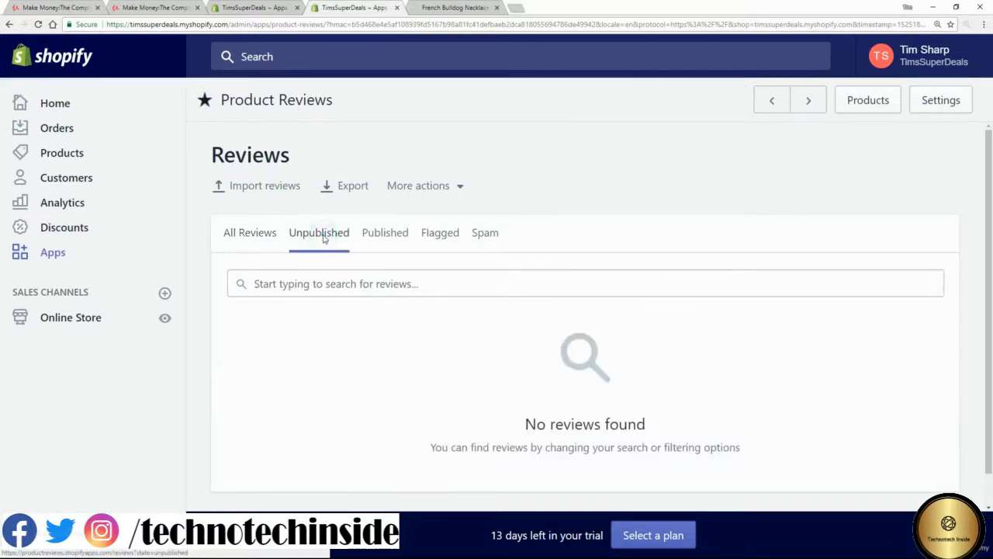
pyautogui.click(388, 239)
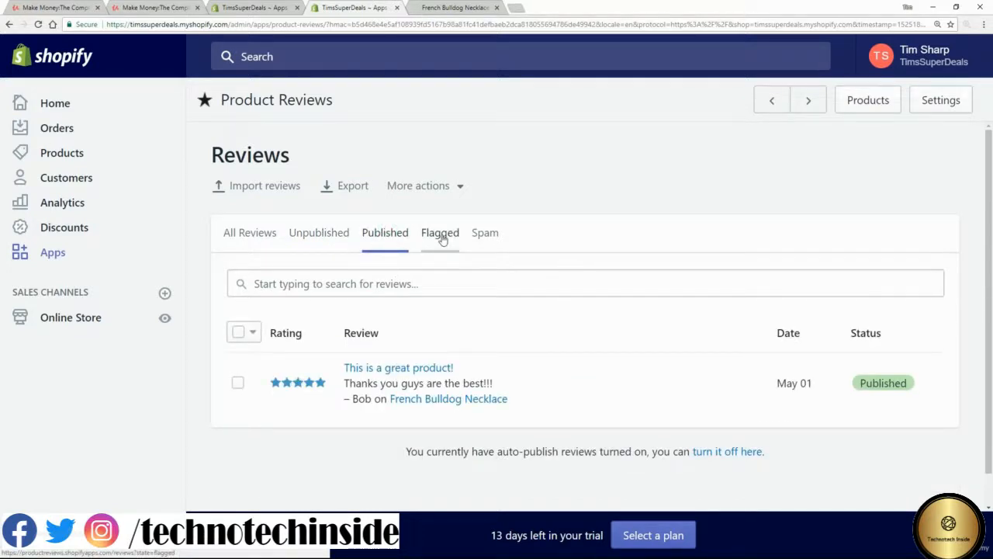
pyautogui.click(485, 235)
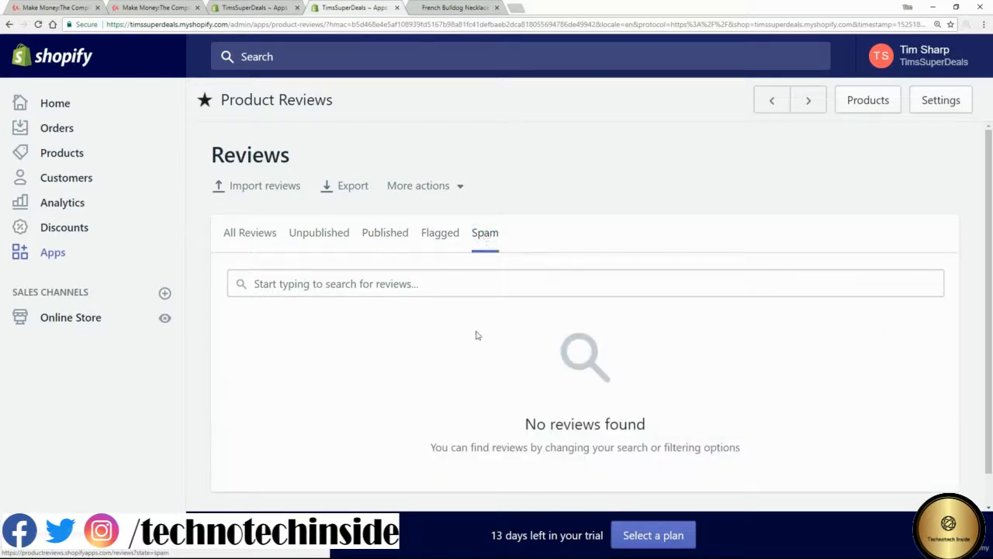
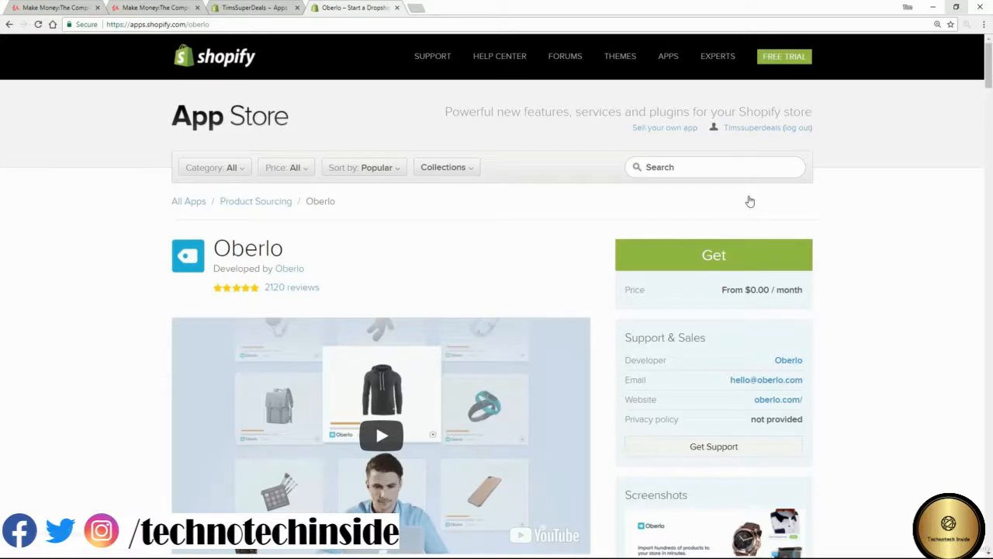
# Step: Install the Oberlo app on the store from the Shopify App Store and clear the welcome message on its dashboard
pyautogui.click(717, 259)
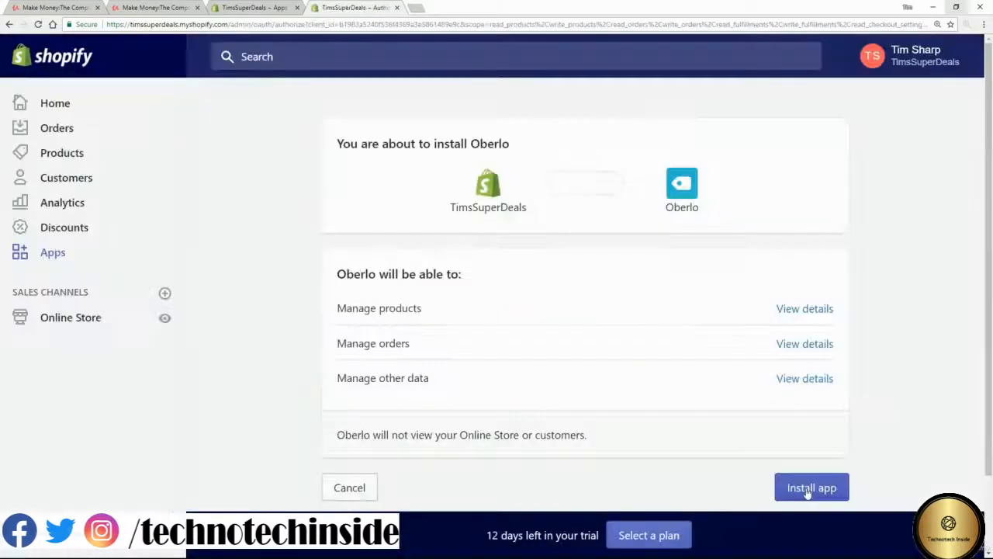
pyautogui.click(807, 491)
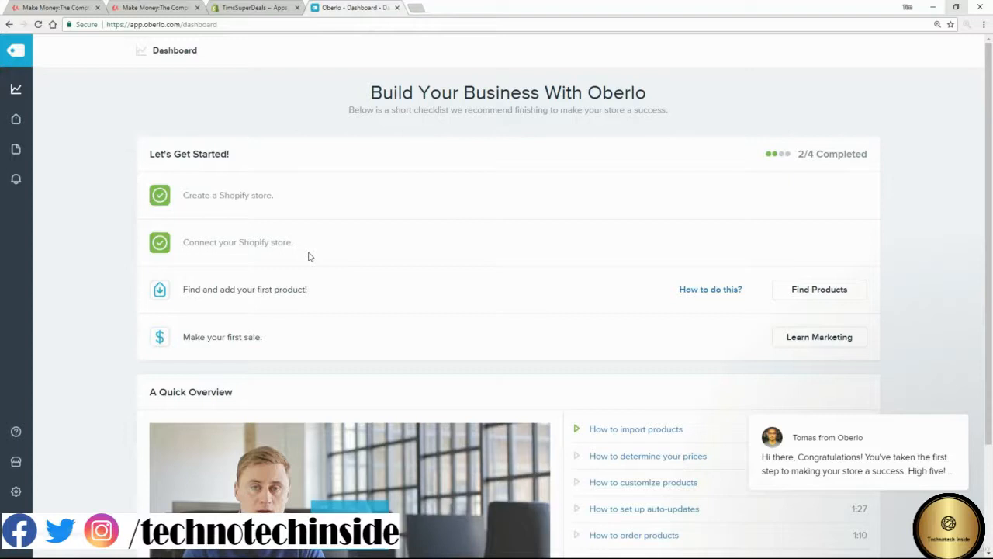
pyautogui.moveTo(894, 513)
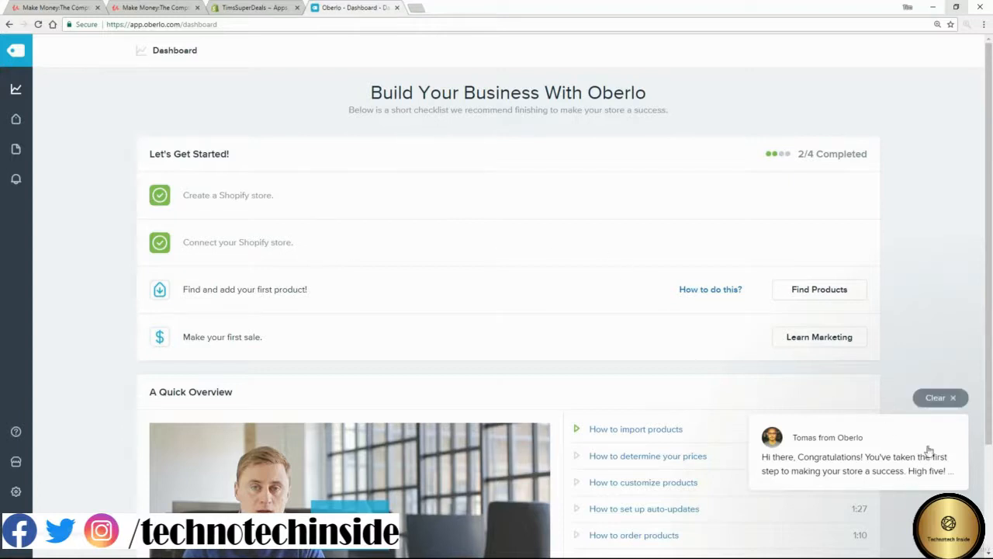
pyautogui.click(936, 399)
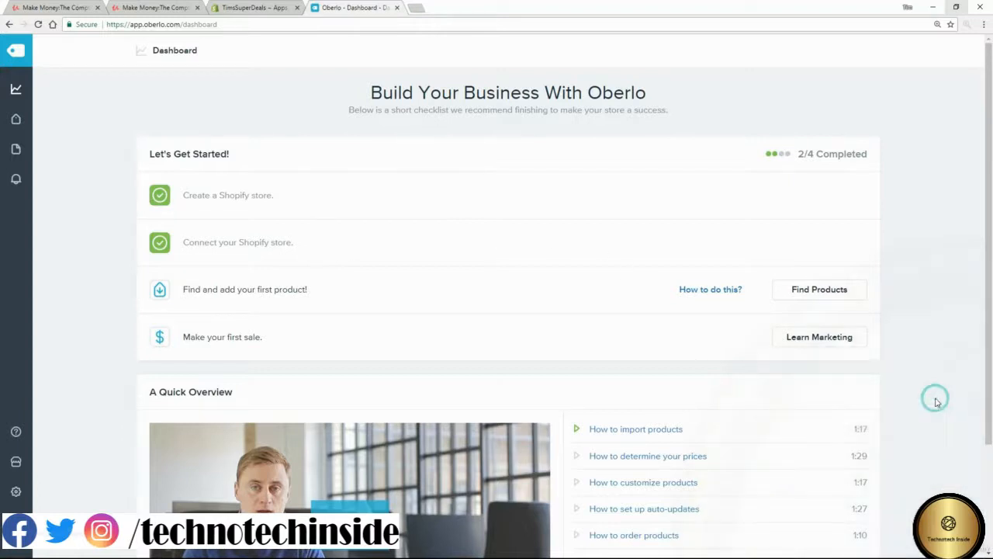
# Step: Check the Apps page in the Shopify admin, and return to the Oberlo dashboard to examine its web address
pyautogui.click(248, 9)
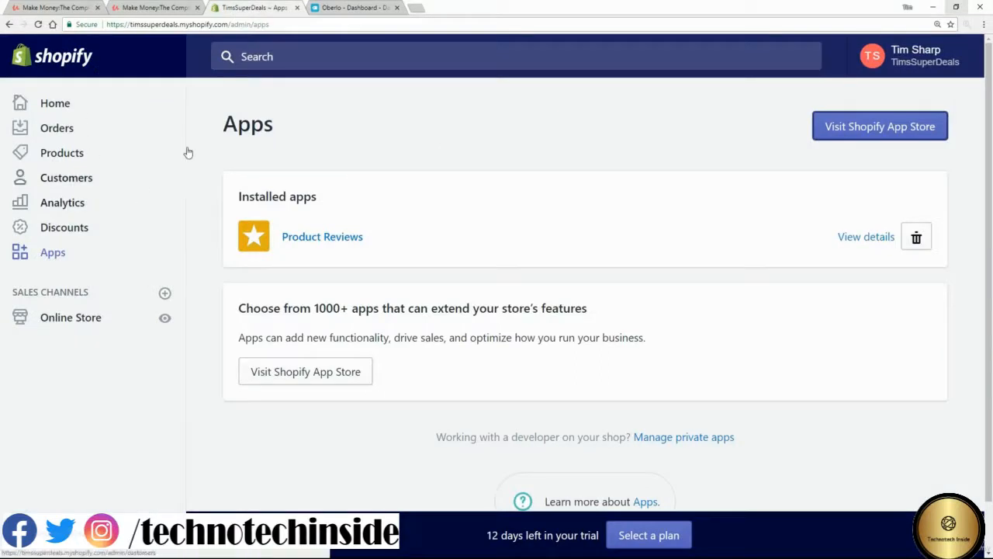
pyautogui.click(355, 8)
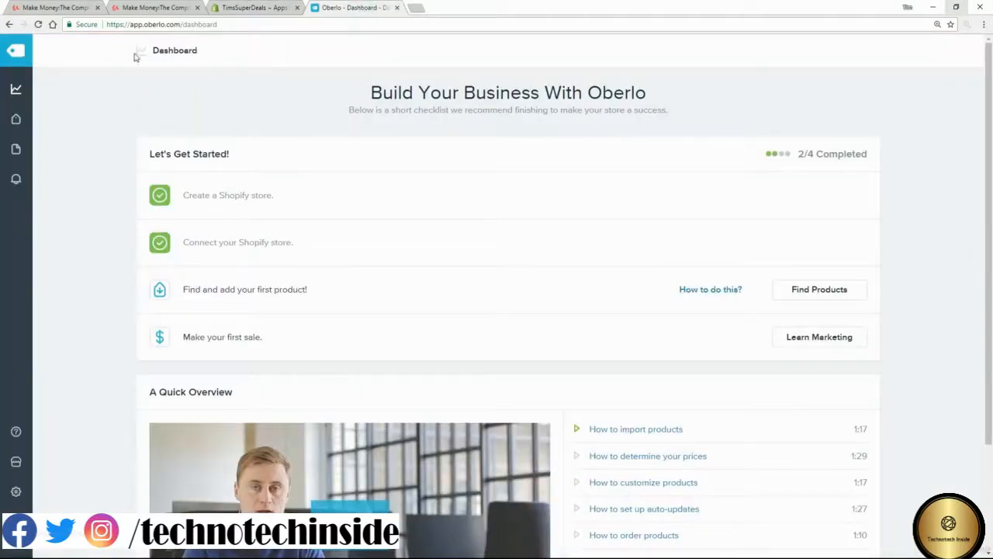
pyautogui.moveTo(130, 24); pyautogui.dragTo(218, 24)
pyautogui.click(83, 165)
# Step: Go to Oberlo's product search and browse the recommended, beach accessories and trending products
pyautogui.click(819, 291)
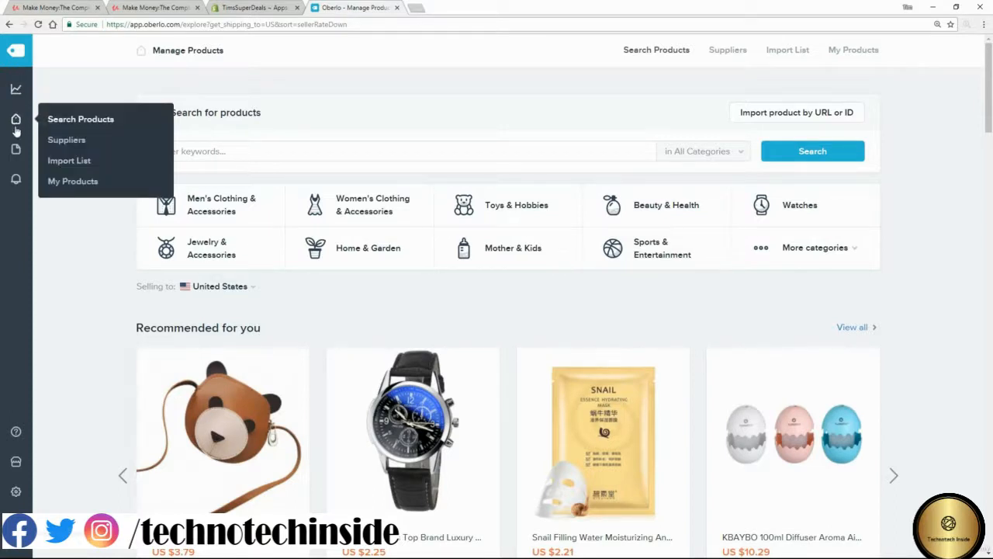
pyautogui.moveTo(15, 119)
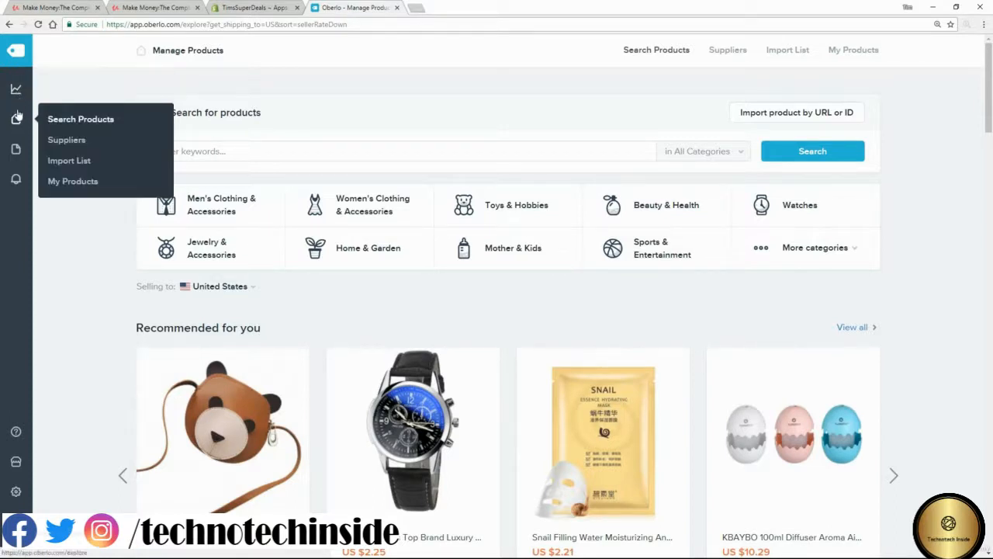
pyautogui.click(65, 122)
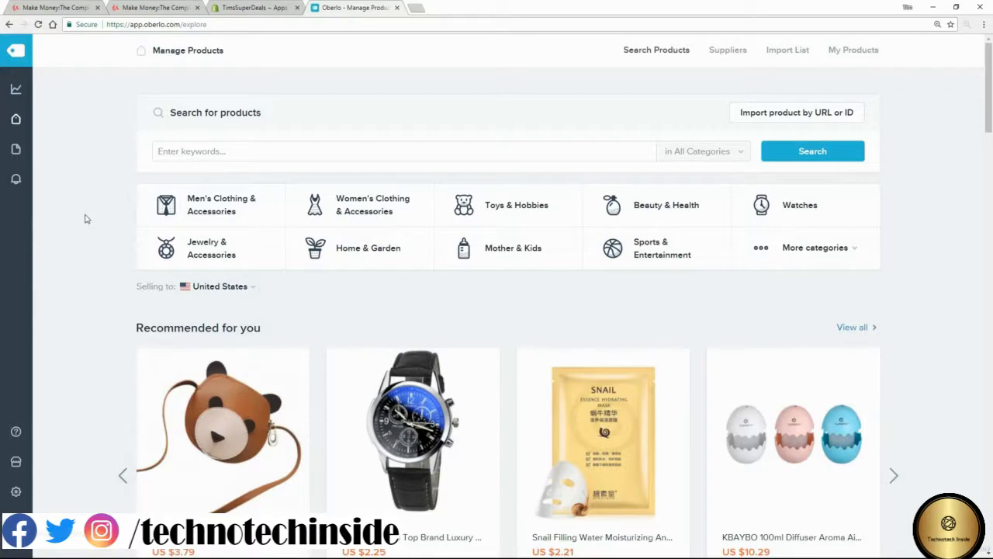
pyautogui.scroll(-5, 79, 220)
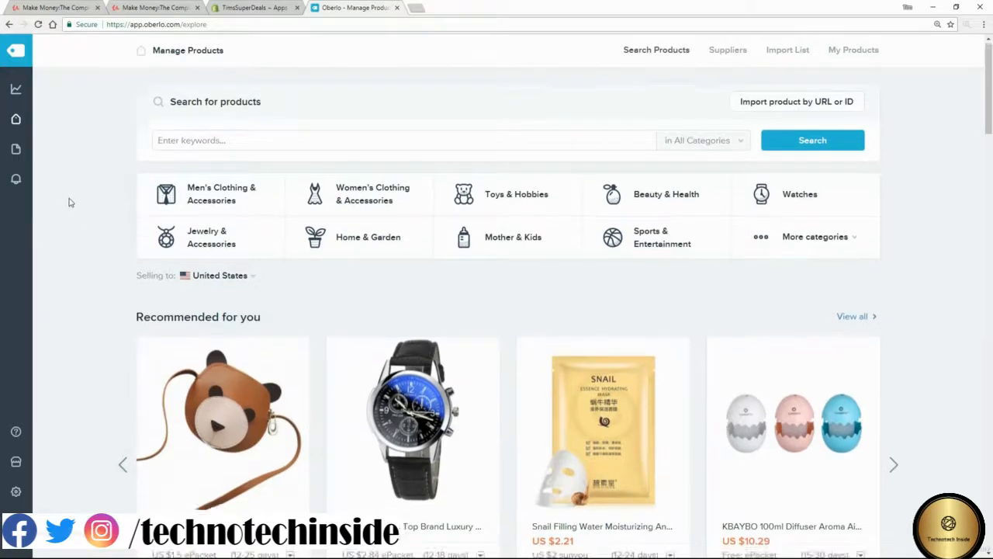
pyautogui.scroll(-10, 78, 221)
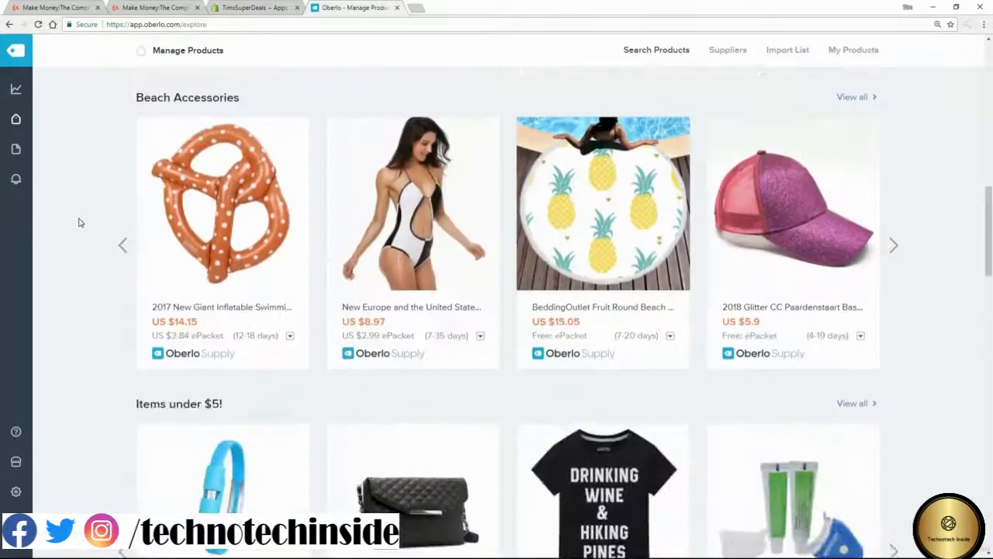
pyautogui.scroll(-6, 78, 223)
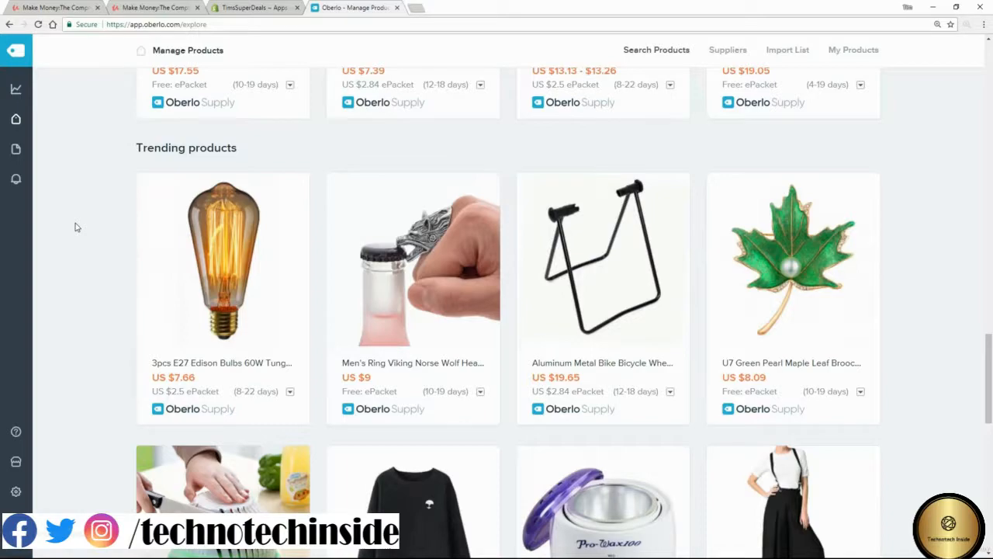
pyautogui.scroll(14, 99, 251)
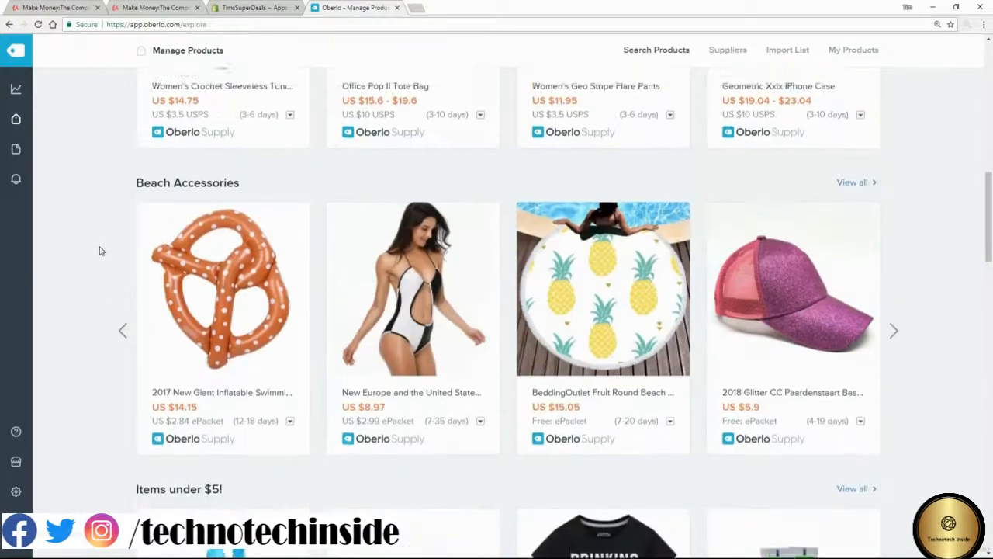
pyautogui.scroll(10, 99, 250)
# Step: Search the Oberlo product catalogue for "dog jewelry" in all categories
pyautogui.click(214, 151)
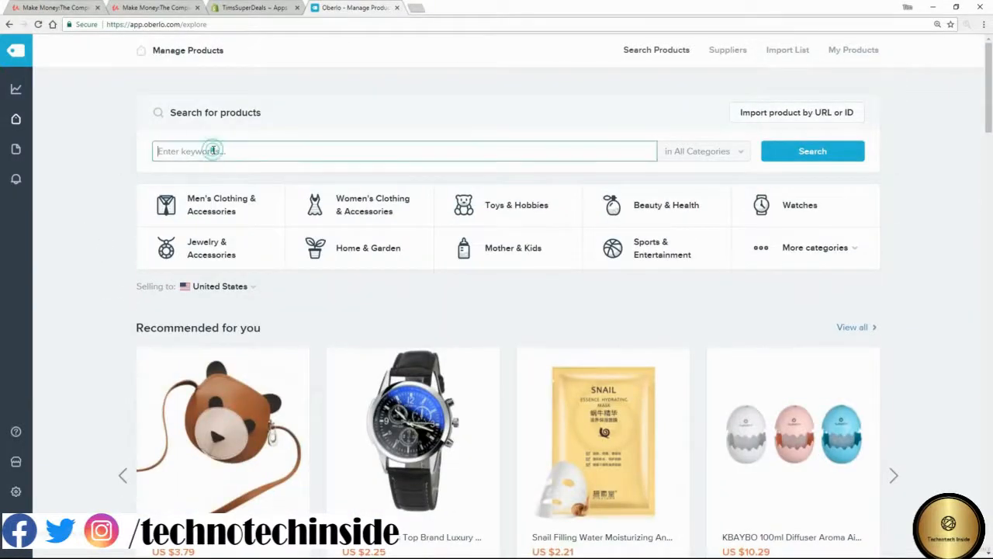
pyautogui.write('dog')
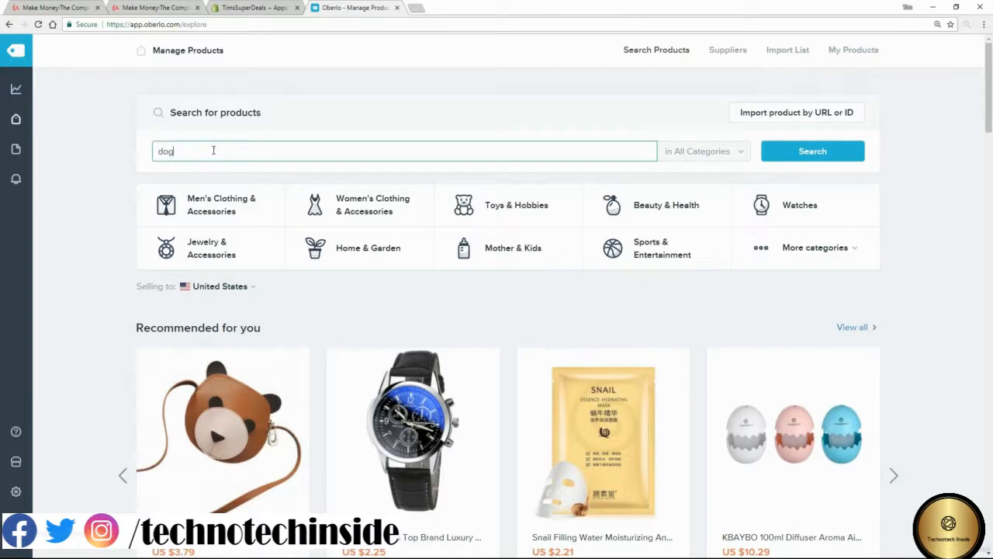
pyautogui.write(' jewelry')
pyautogui.click(811, 151)
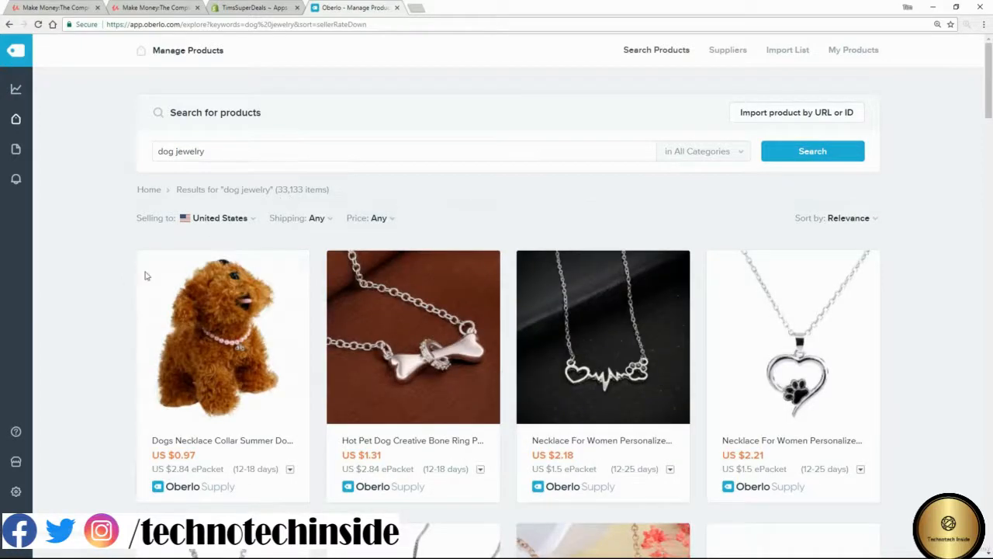
# Step: Browse the dog jewelry results and add the silver heart necklace with the black paw to the import list
pyautogui.scroll(-3, 106, 327)
pyautogui.scroll(-6, 106, 327)
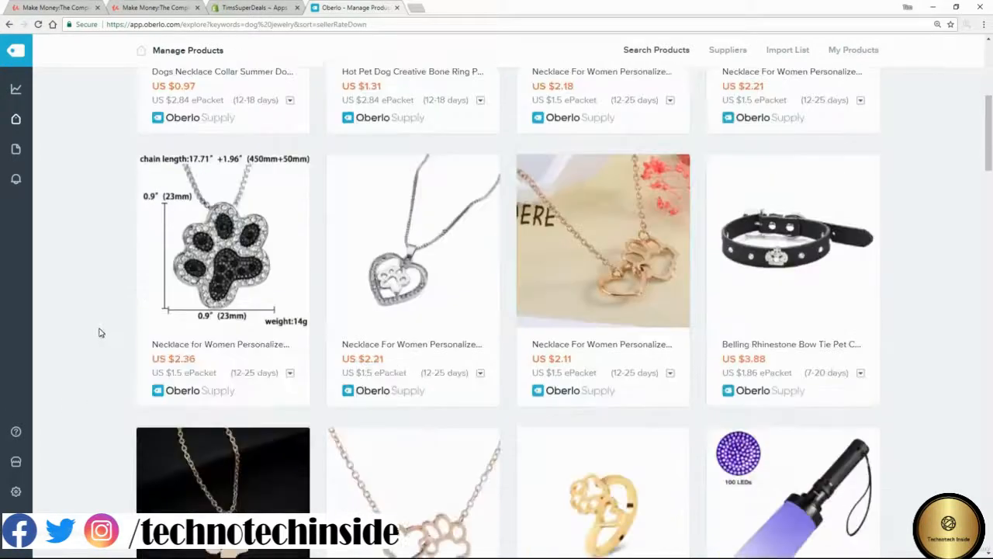
pyautogui.scroll(-5, 61, 385)
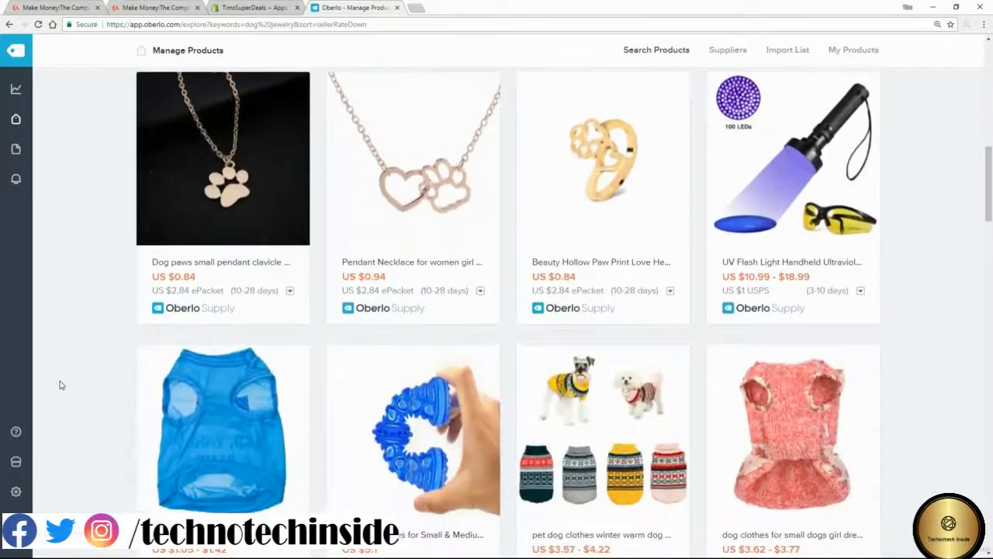
pyautogui.scroll(-3, 61, 385)
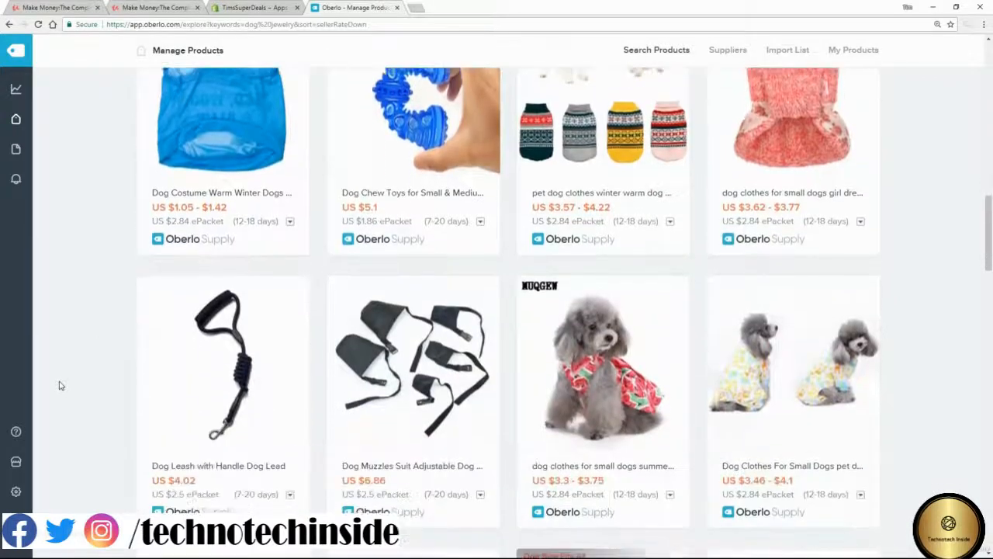
pyautogui.scroll(14, 61, 384)
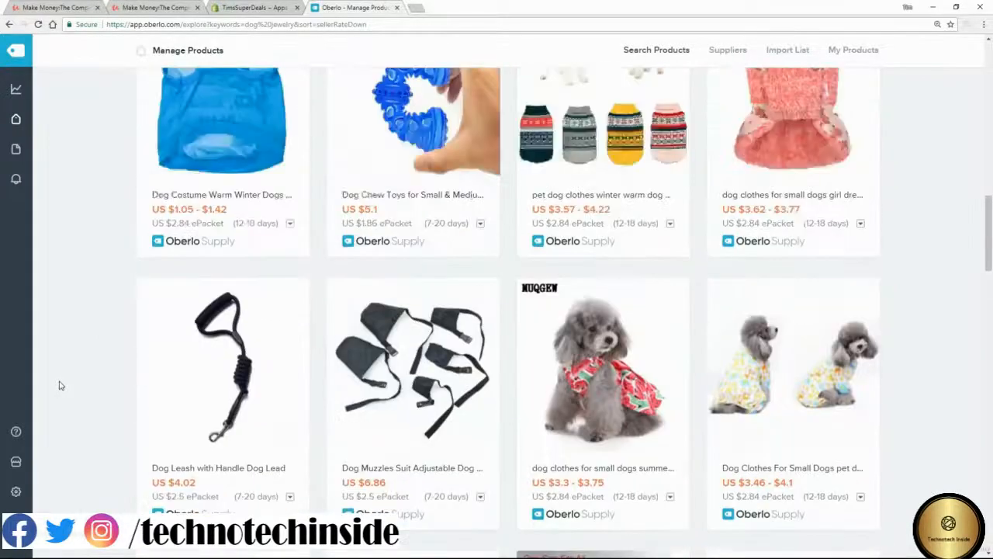
pyautogui.scroll(2, 62, 384)
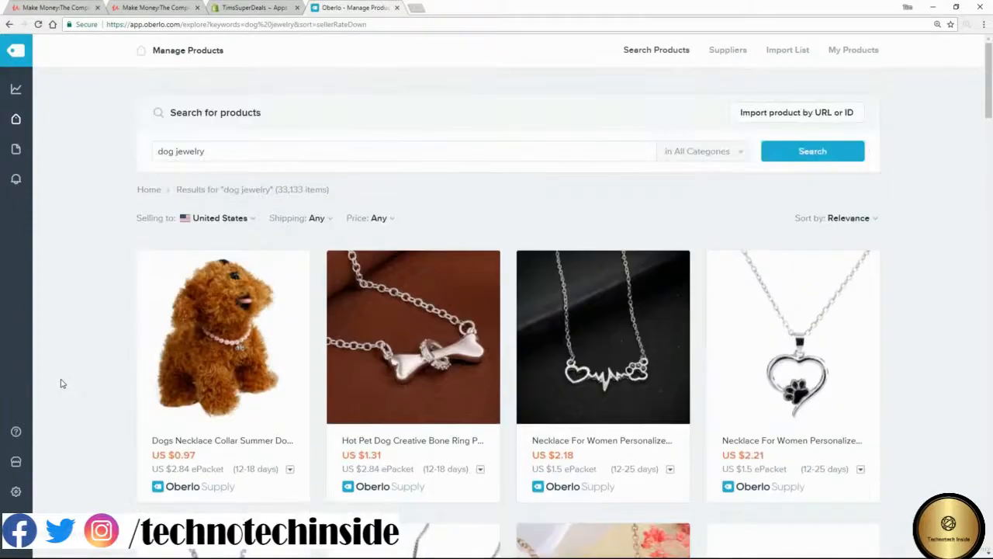
pyautogui.moveTo(771, 390)
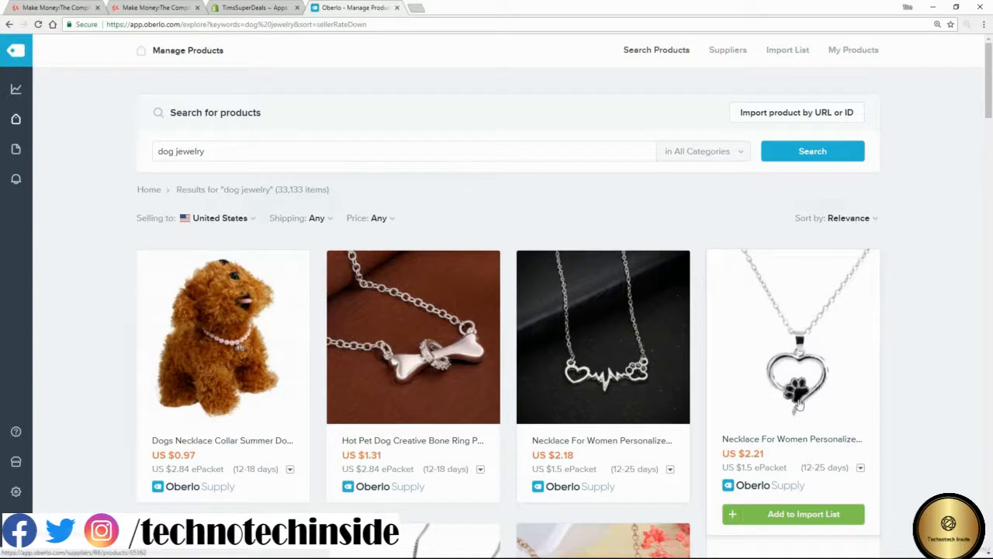
pyautogui.click(782, 522)
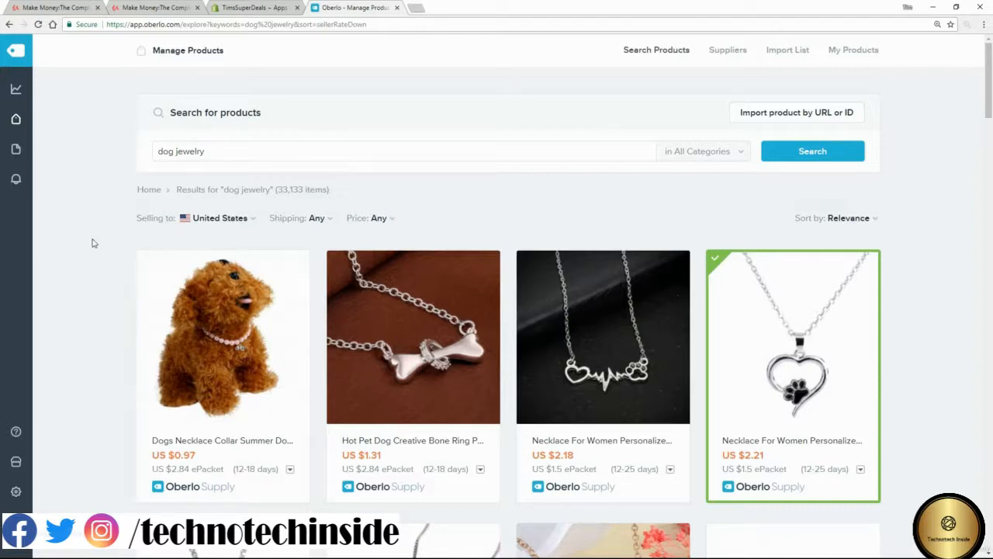
# Step: Open the import list and examine the necklace's product name and description
pyautogui.moveTo(16, 120)
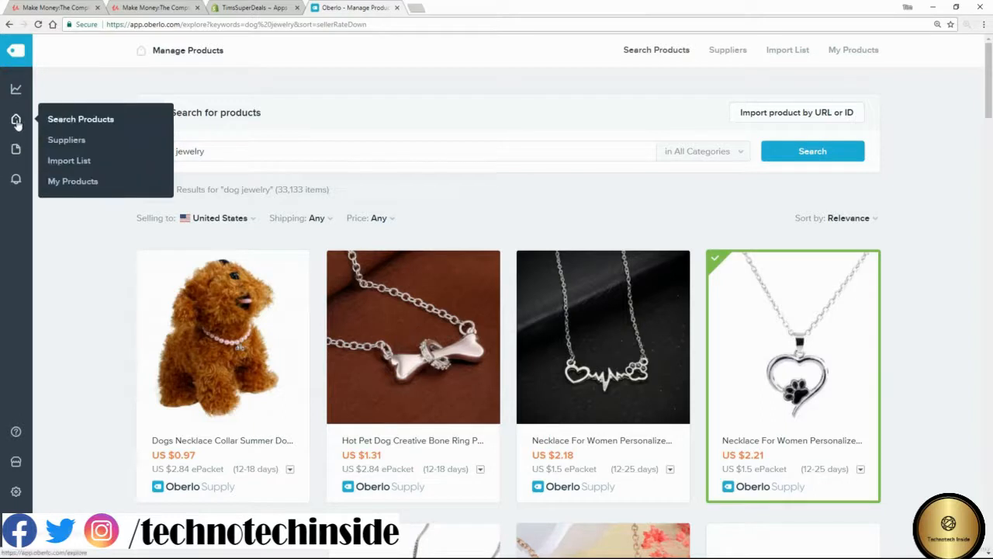
pyautogui.click(69, 161)
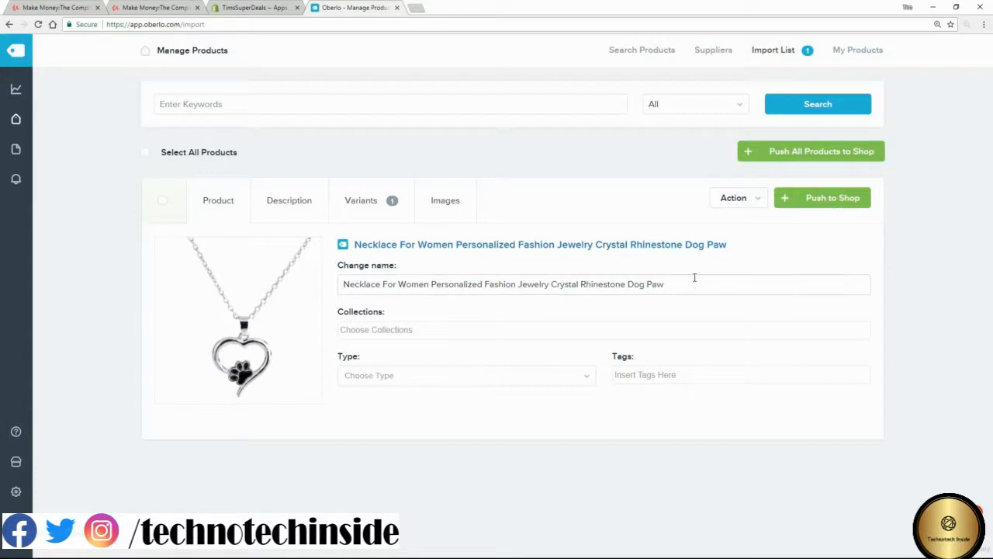
pyautogui.moveTo(694, 277); pyautogui.dragTo(318, 310)
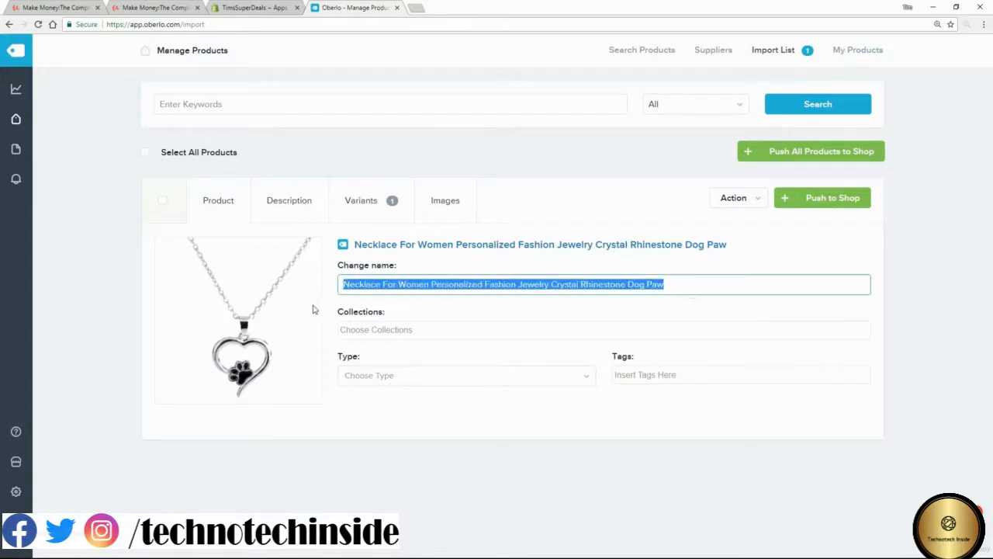
pyautogui.click(285, 207)
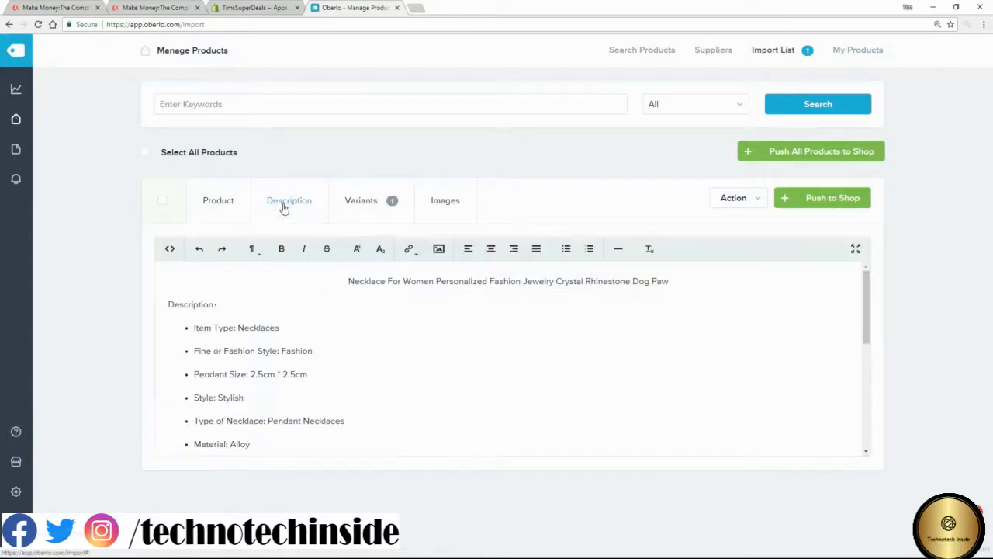
pyautogui.scroll(-5, 443, 368)
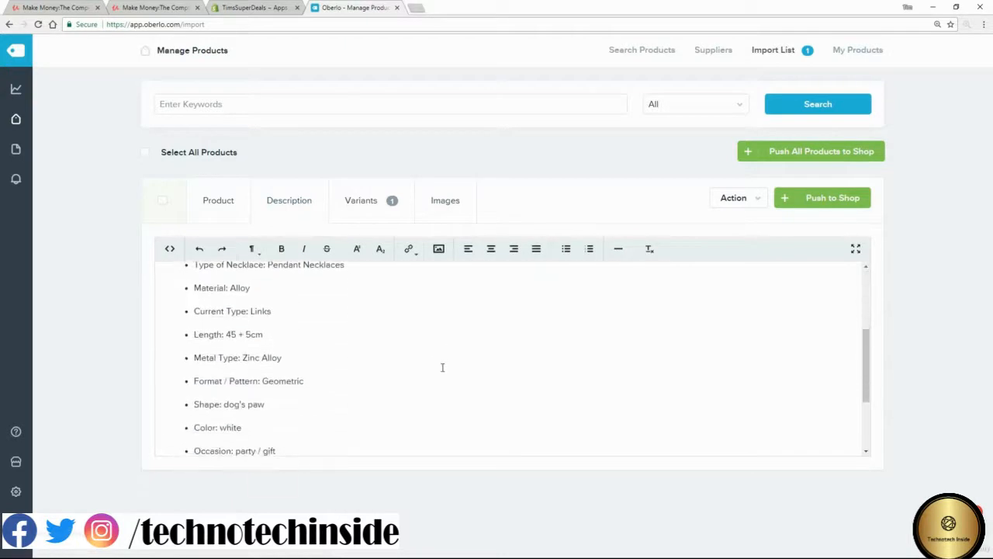
# Step: Examine the heart and black paw necklace's remaining description, its variants with pricing, and its product images
pyautogui.scroll(5, 442, 368)
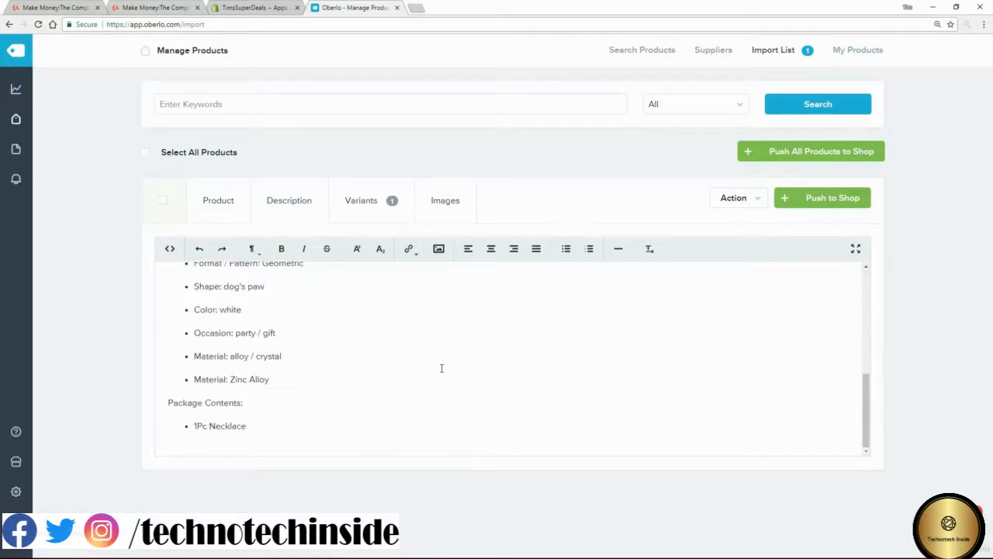
pyautogui.click(366, 206)
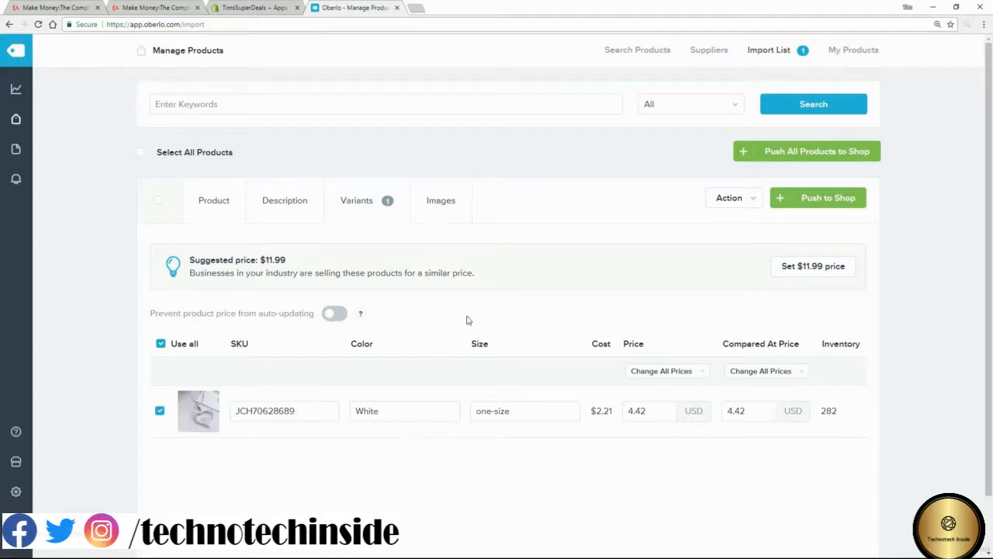
pyautogui.click(442, 207)
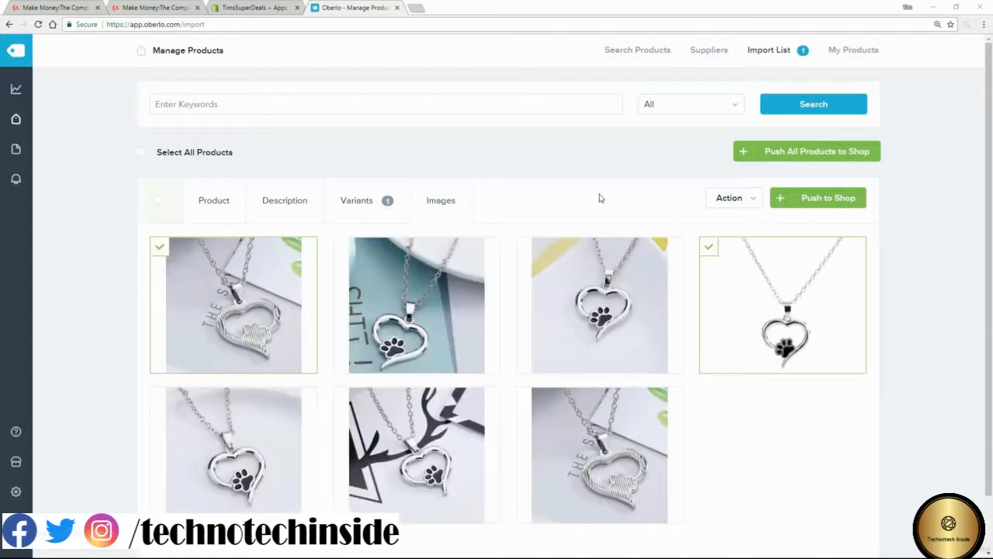
# Step: Assign the heart and black paw necklace to the Necklaces collection
pyautogui.click(211, 204)
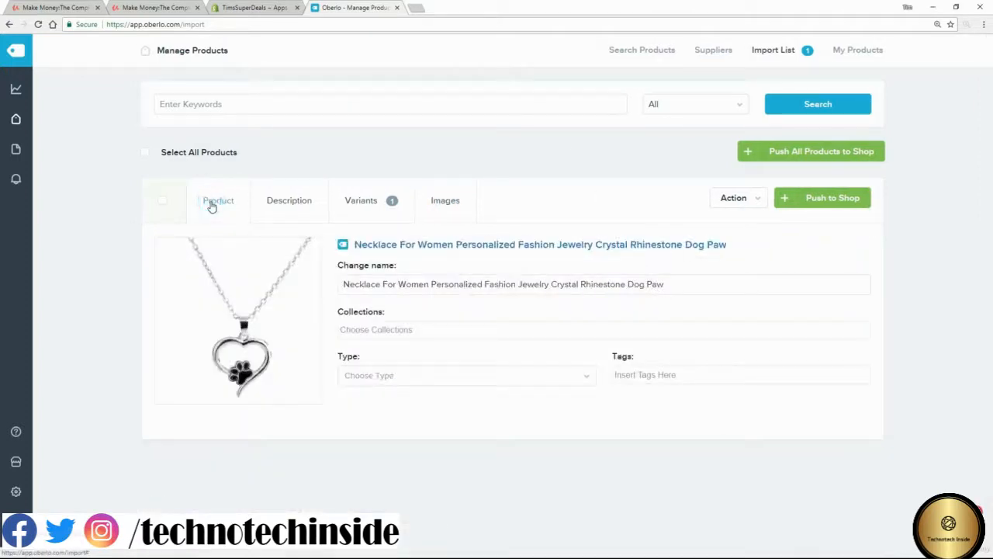
pyautogui.click(402, 330)
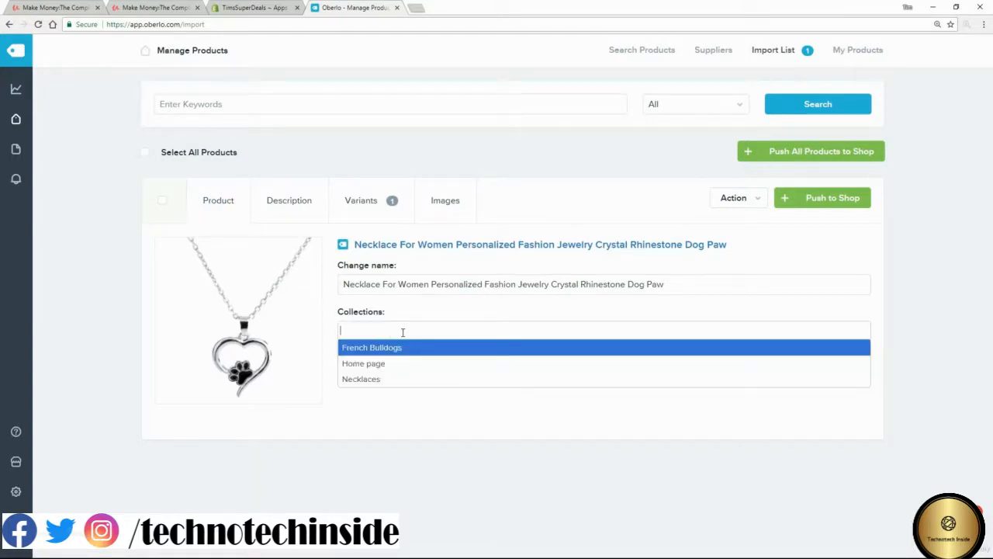
pyautogui.click(372, 379)
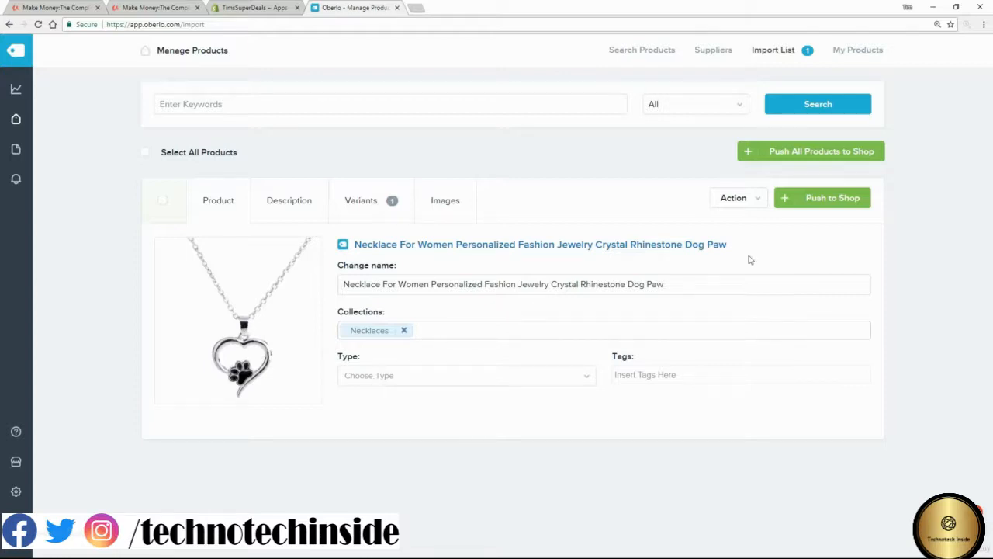
pyautogui.click(827, 199)
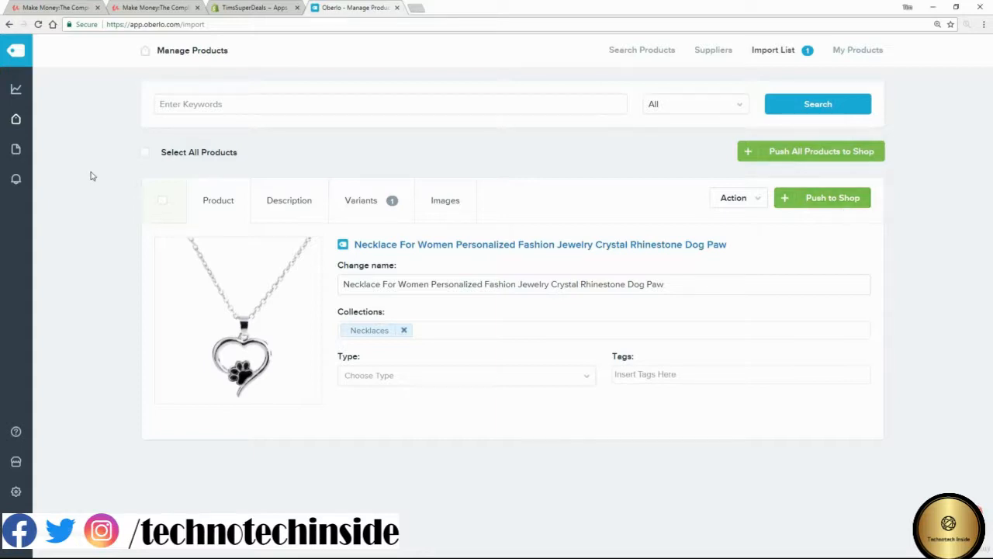
# Step: Return to the product search and search all categories for "dog jewelry"
pyautogui.moveTo(8, 123)
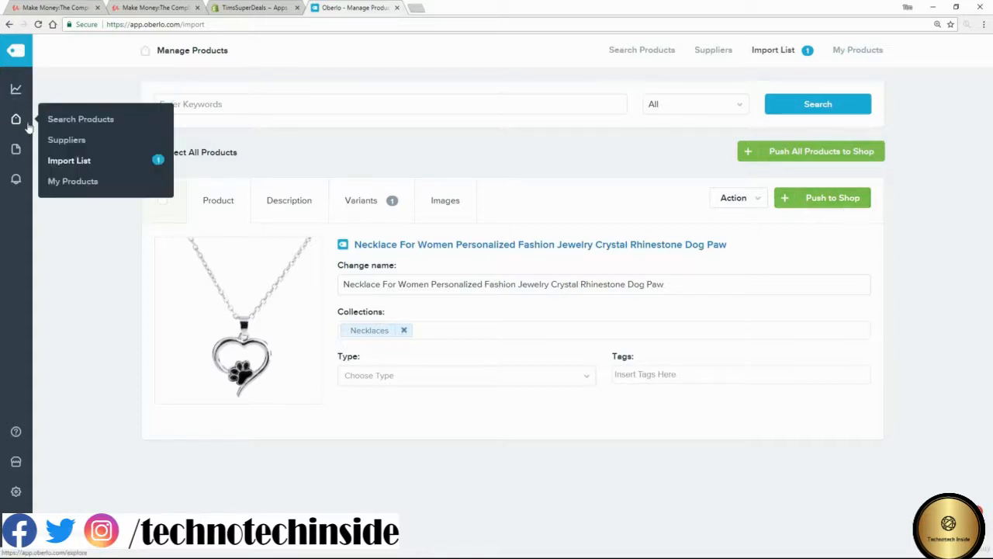
pyautogui.click(67, 121)
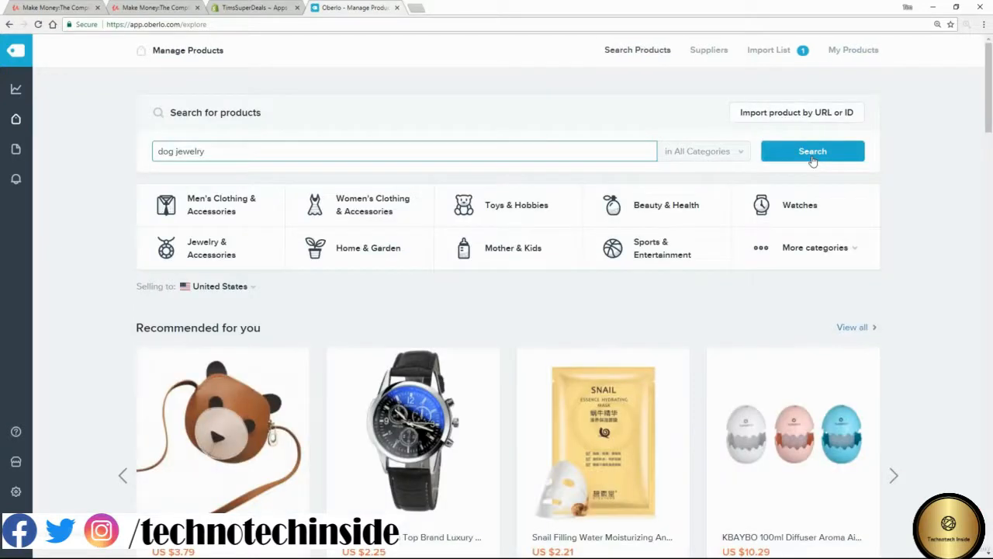
pyautogui.click(812, 152)
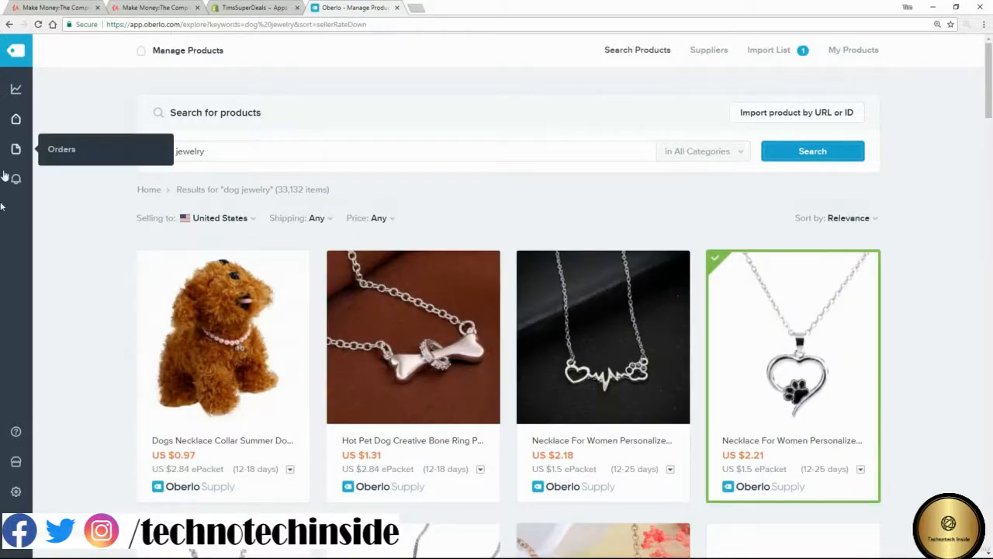
# Step: Filter the dog jewelry results to prices from 0 to 4 USD and ePacket shipping
pyautogui.click(392, 219)
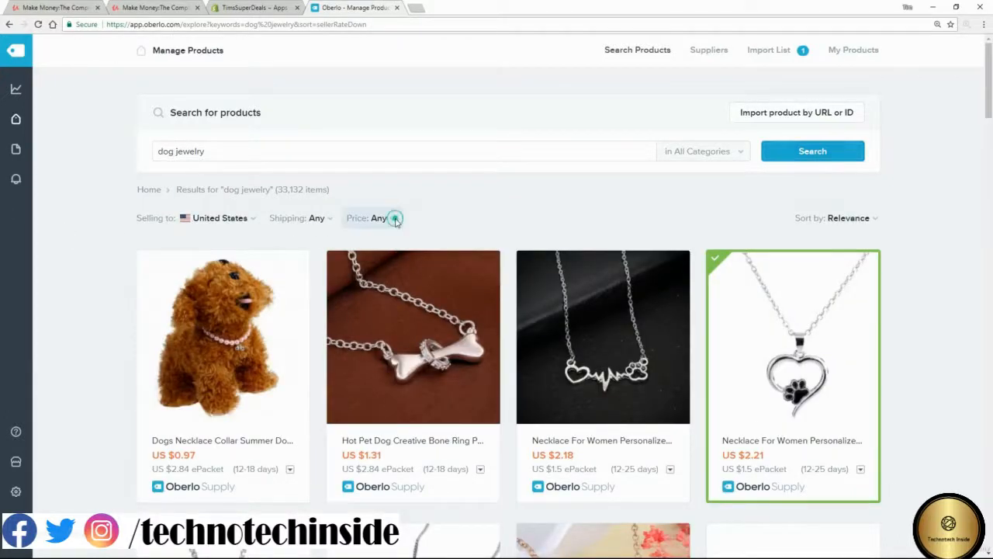
pyautogui.click(387, 269)
pyautogui.write('0')
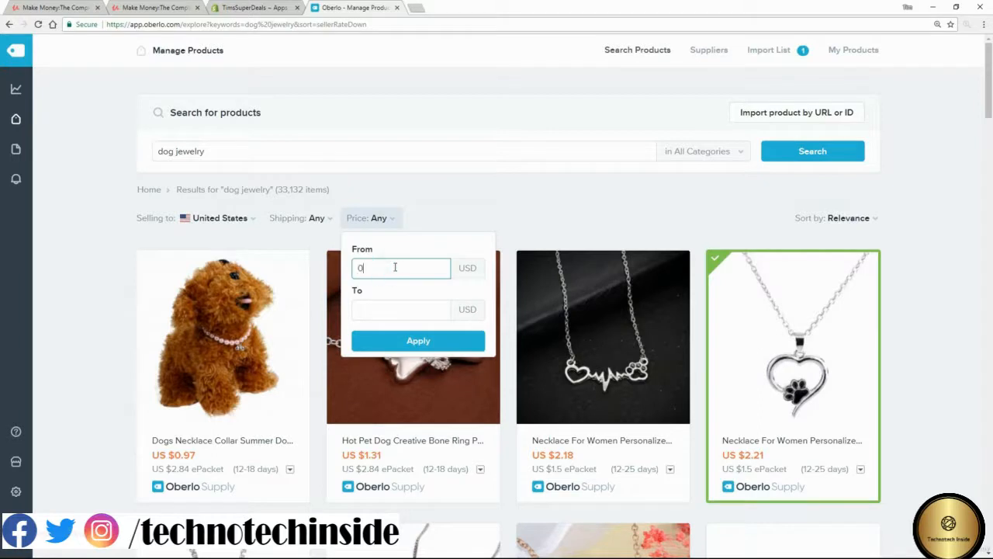
pyautogui.press('Tab')
pyautogui.write('4')
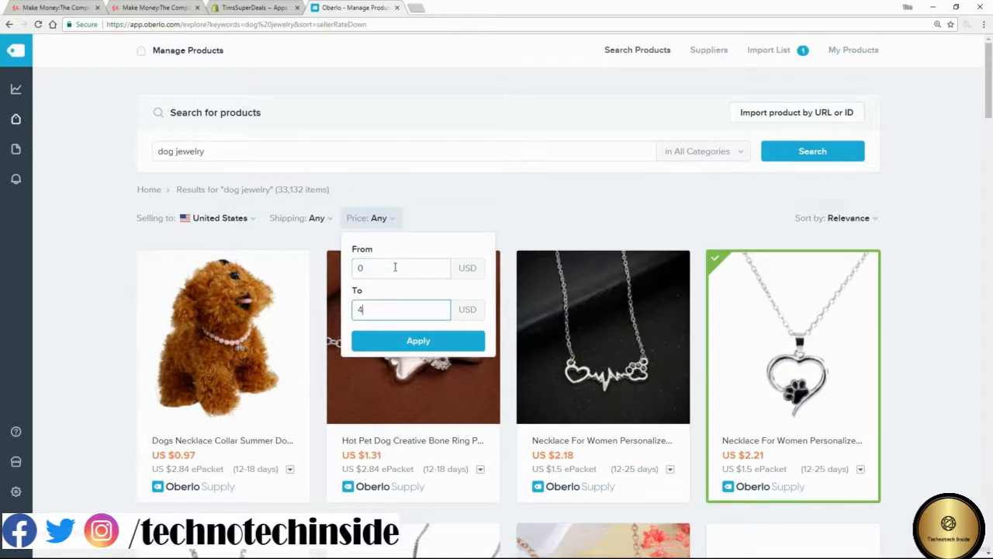
pyautogui.click(408, 348)
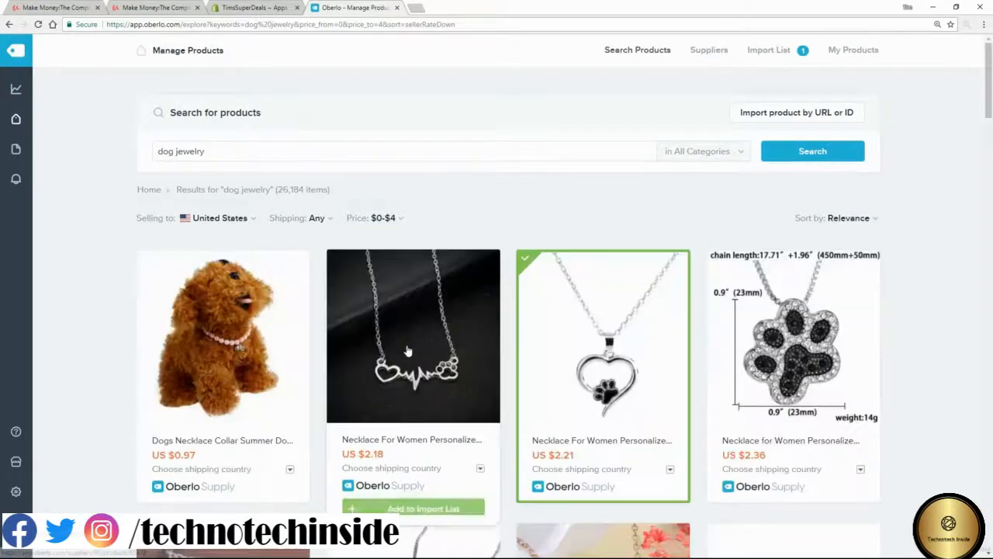
pyautogui.click(322, 218)
pyautogui.click(295, 266)
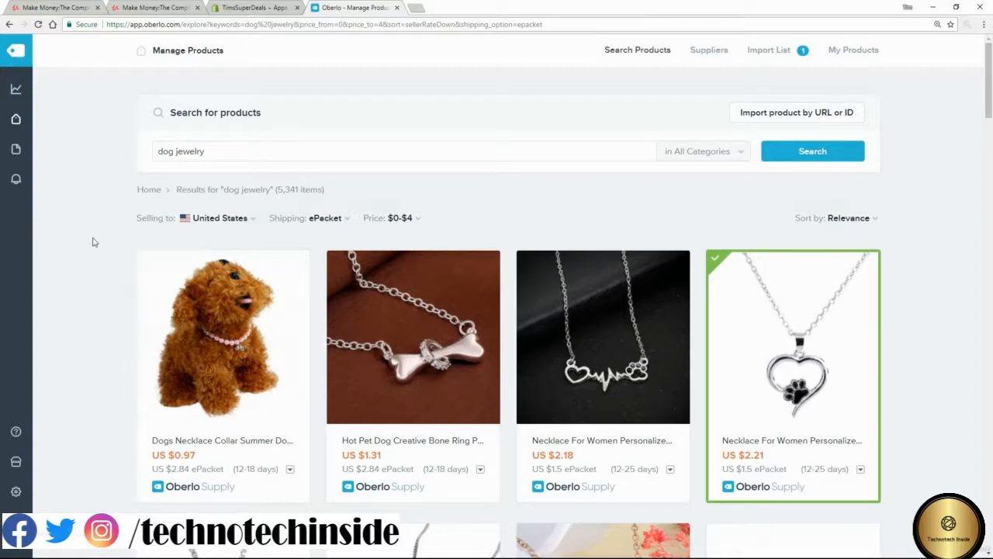
# Step: Add the silver bone ring necklace, the gold linked heart-and-paw necklace and the gold paw pendant on black to the import list
pyautogui.scroll(-2, 87, 262)
pyautogui.scroll(-1, 88, 262)
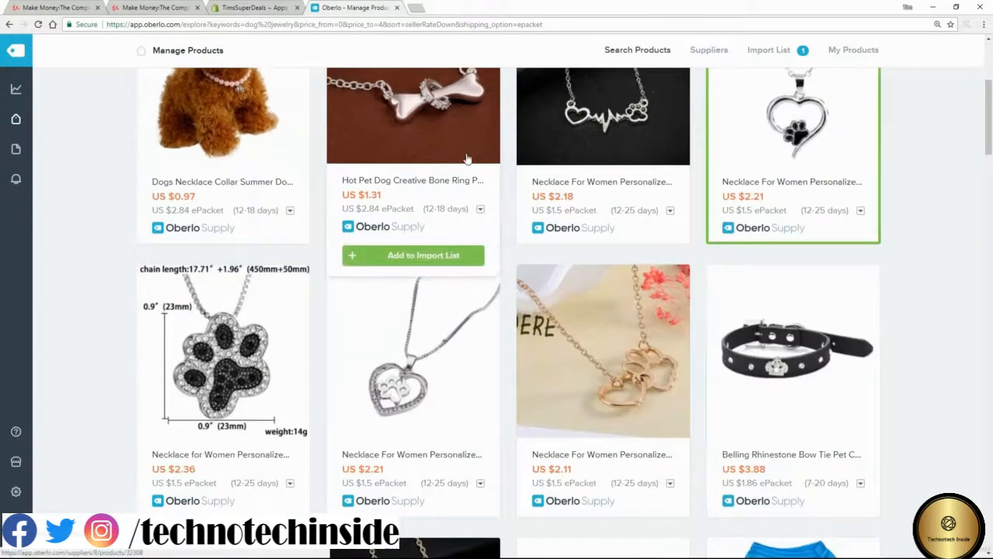
pyautogui.scroll(2, 469, 174)
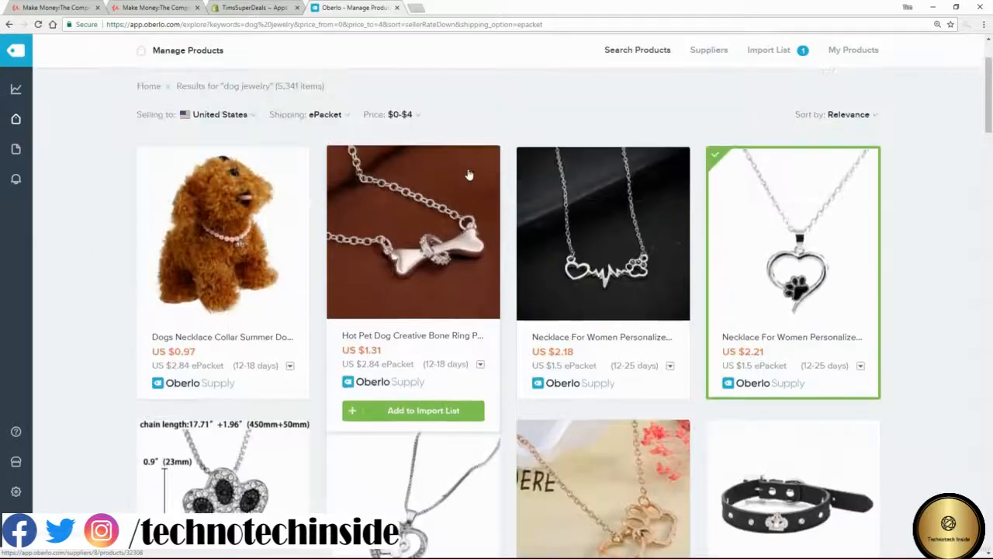
pyautogui.click(416, 410)
pyautogui.scroll(-4, 589, 357)
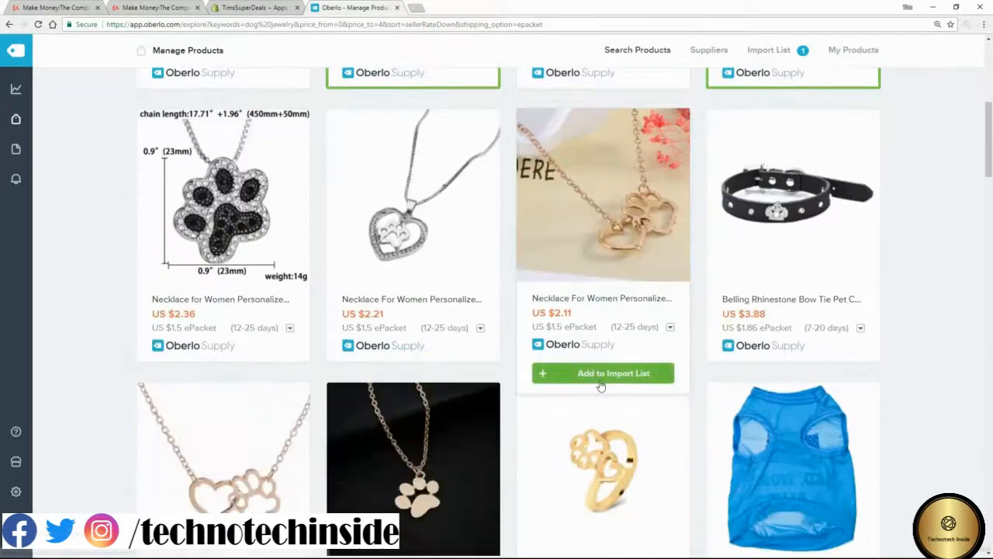
pyautogui.click(603, 373)
pyautogui.scroll(-3, 413, 395)
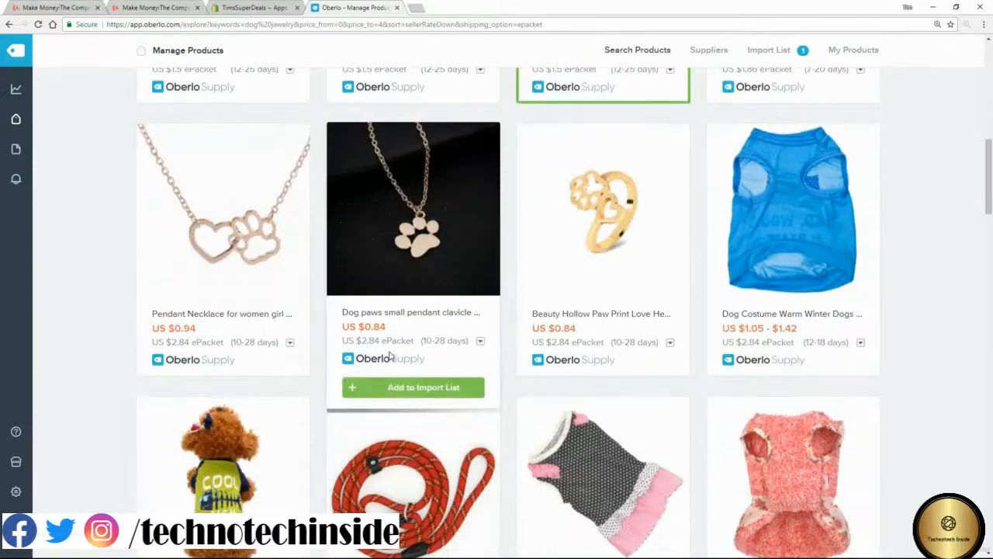
pyautogui.click(413, 394)
pyautogui.scroll(-3, 632, 364)
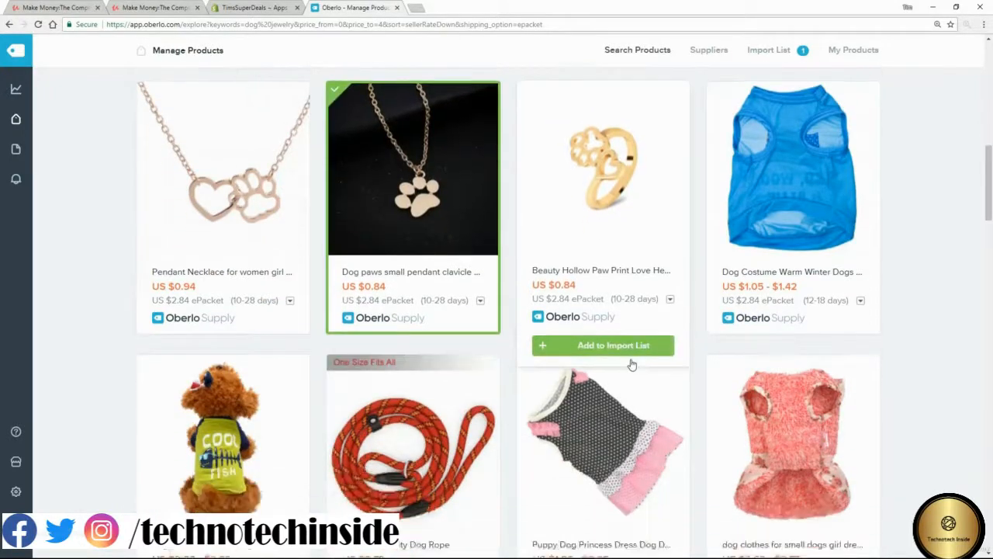
pyautogui.scroll(-2, 632, 366)
pyautogui.scroll(2, 523, 372)
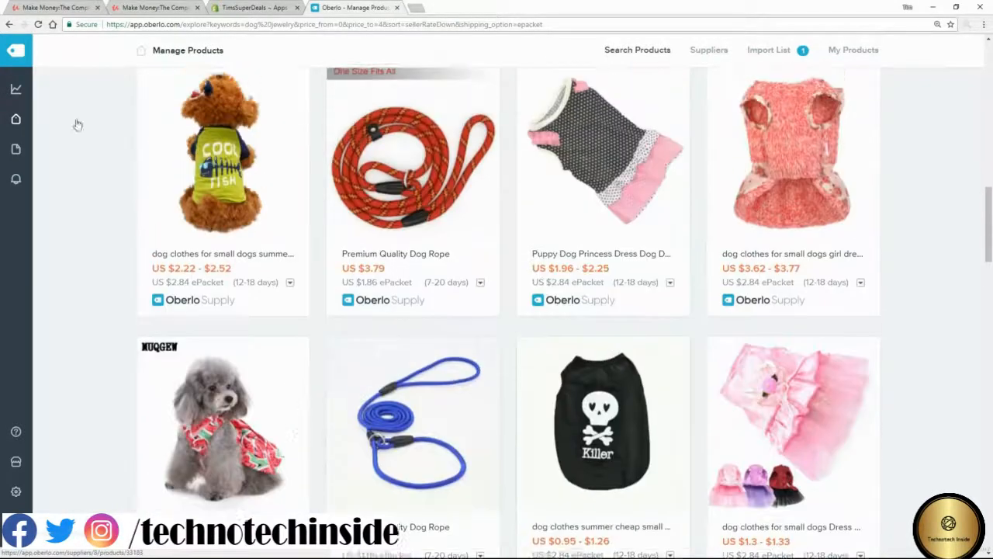
# Step: Open the import list and look through the newly added necklaces
pyautogui.moveTo(15, 121)
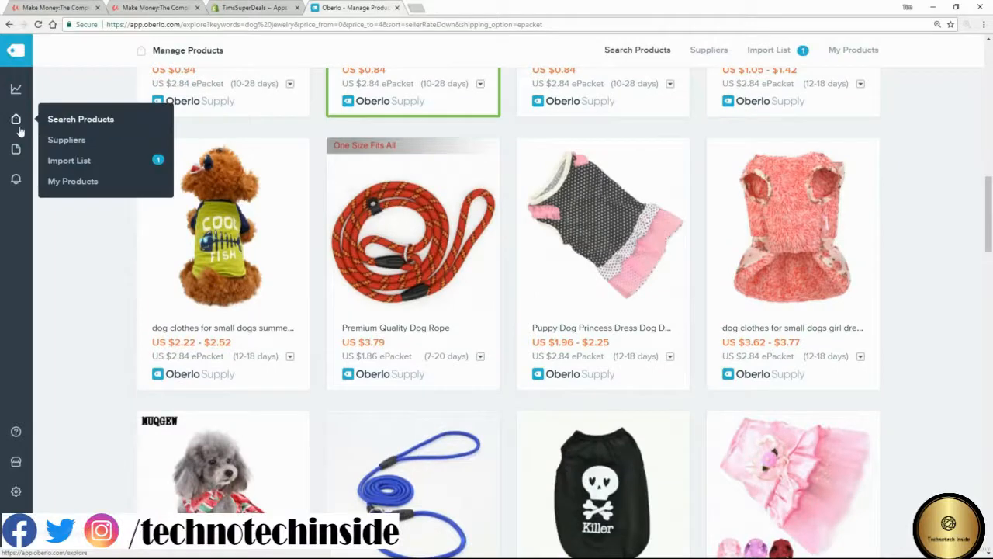
pyautogui.click(84, 160)
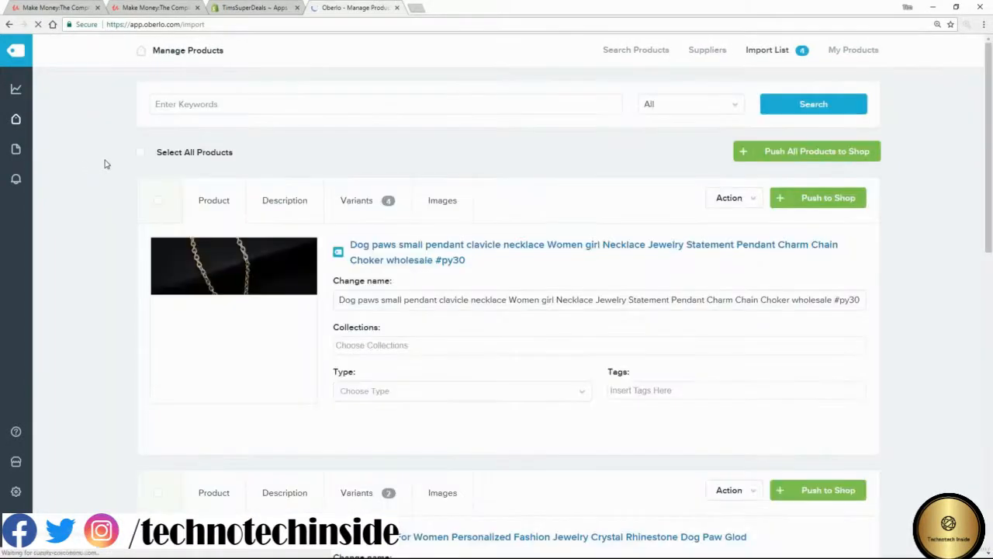
pyautogui.scroll(-5, 911, 207)
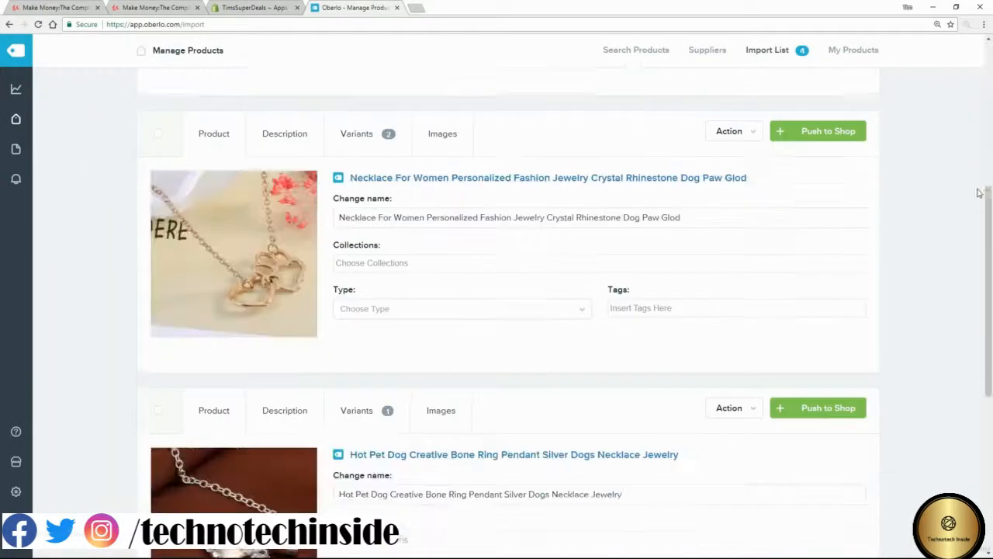
pyautogui.moveTo(992, 230); pyautogui.dragTo(992, 59)
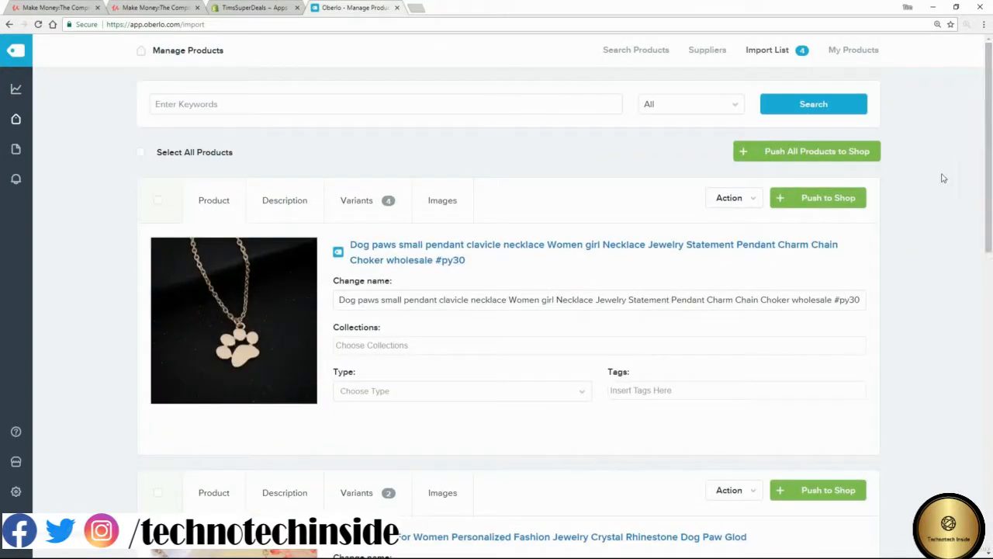
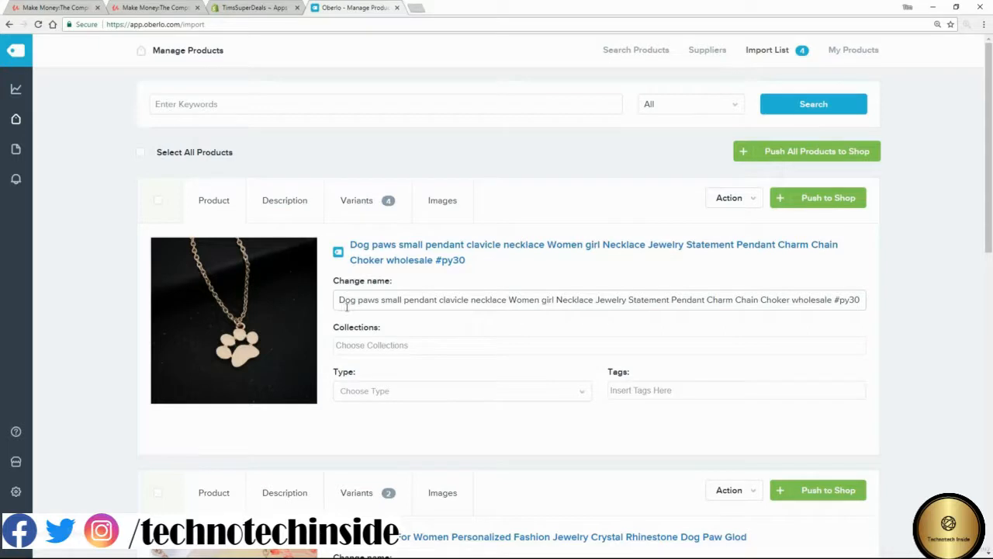
# Step: Examine the product name and full description of the dog paws small pendant necklace
pyautogui.moveTo(444, 301); pyautogui.dragTo(755, 299)
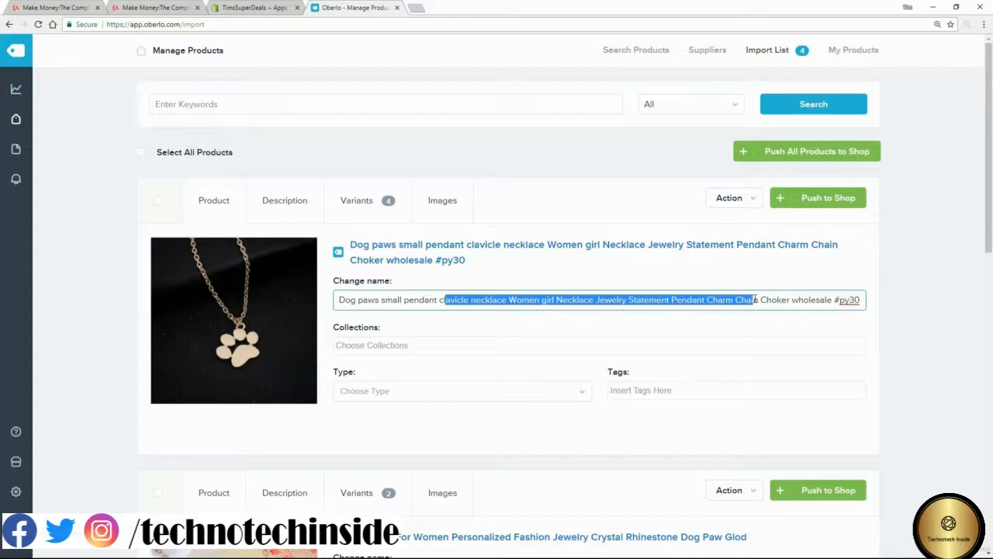
pyautogui.click(273, 201)
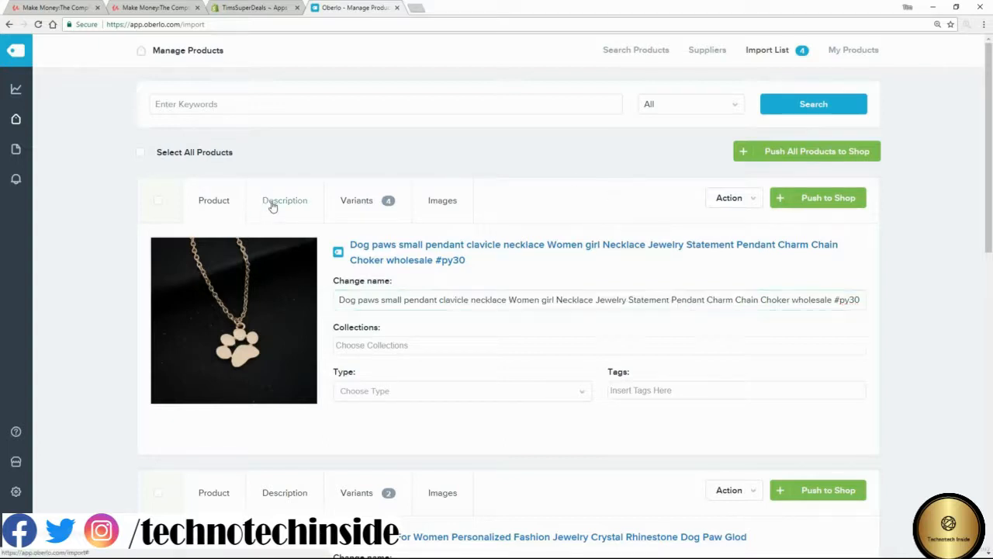
pyautogui.click(322, 376)
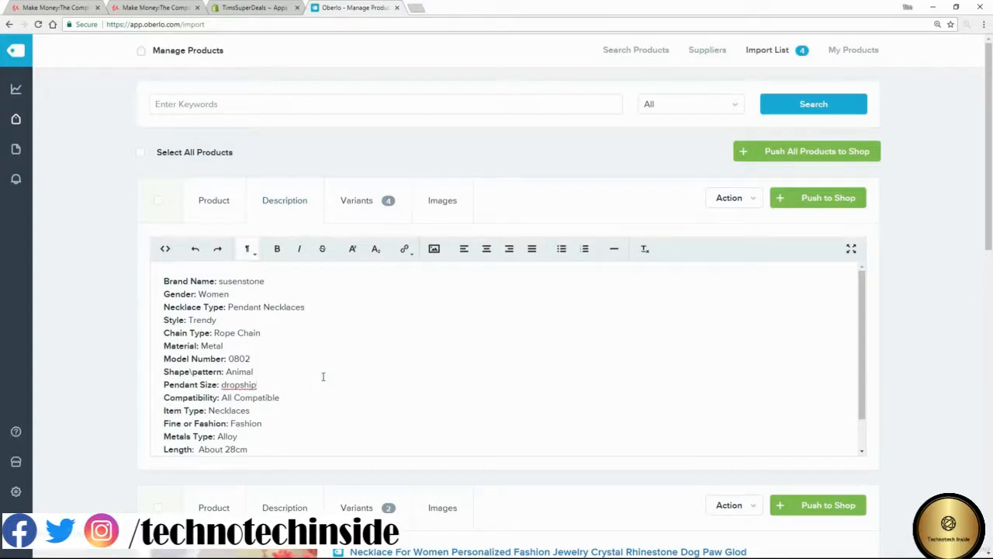
pyautogui.scroll(-1, 290, 350)
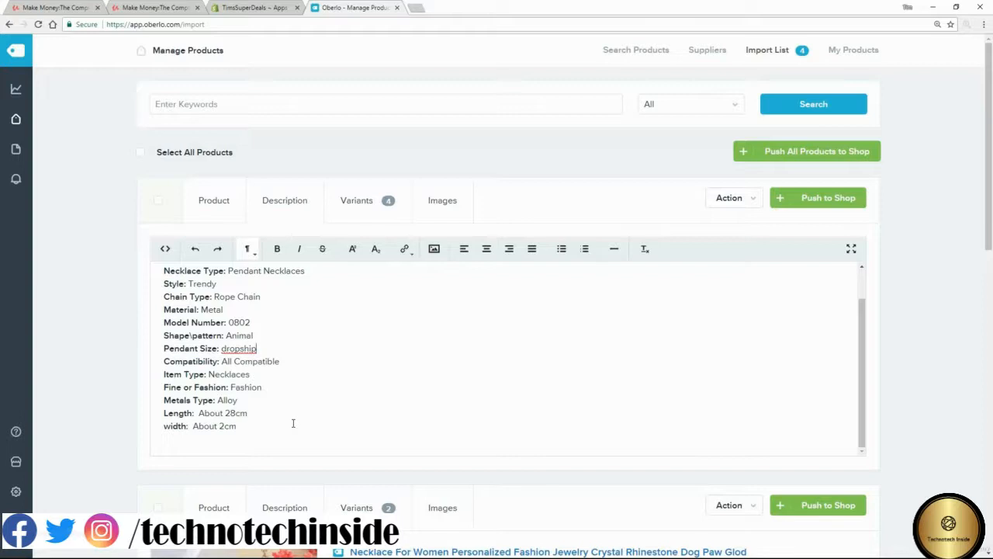
# Step: Exclude the gold and silver variants that ship from the United States from the dog paws pendant necklace
pyautogui.click(357, 206)
pyautogui.scroll(-2, 51, 262)
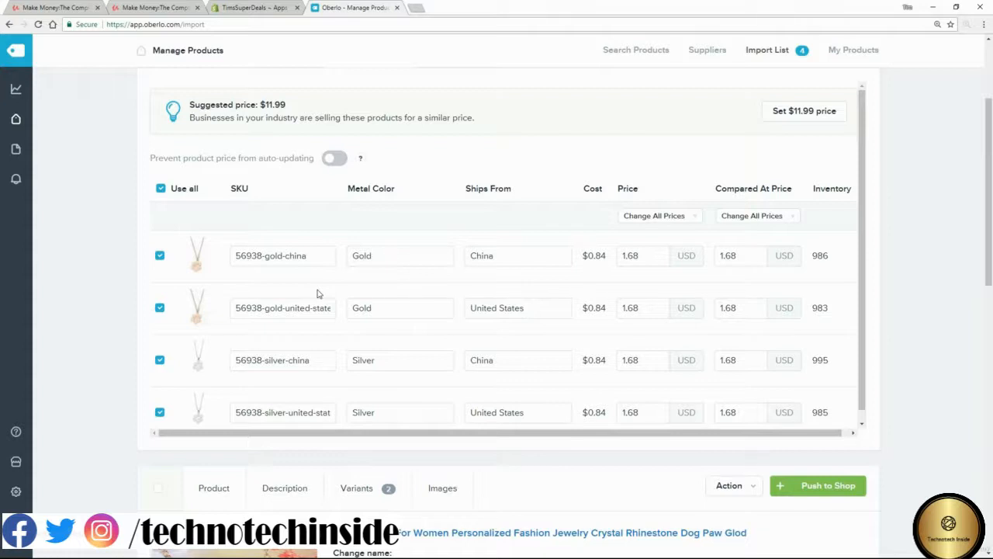
pyautogui.click(159, 309)
pyautogui.click(159, 412)
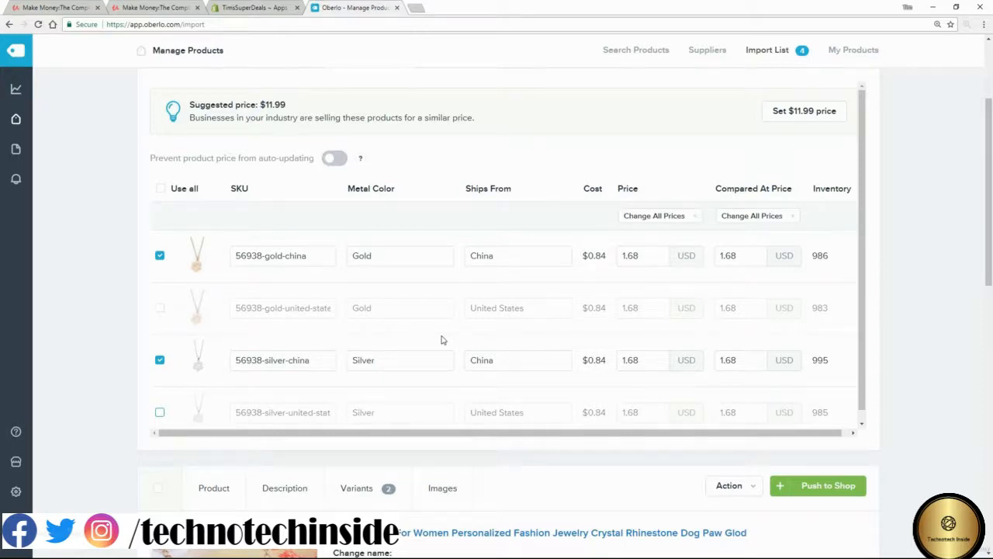
# Step: Review the supplier images of the dog paws pendant necklace and which of them are selected for import
pyautogui.scroll(4, 443, 340)
pyautogui.click(447, 200)
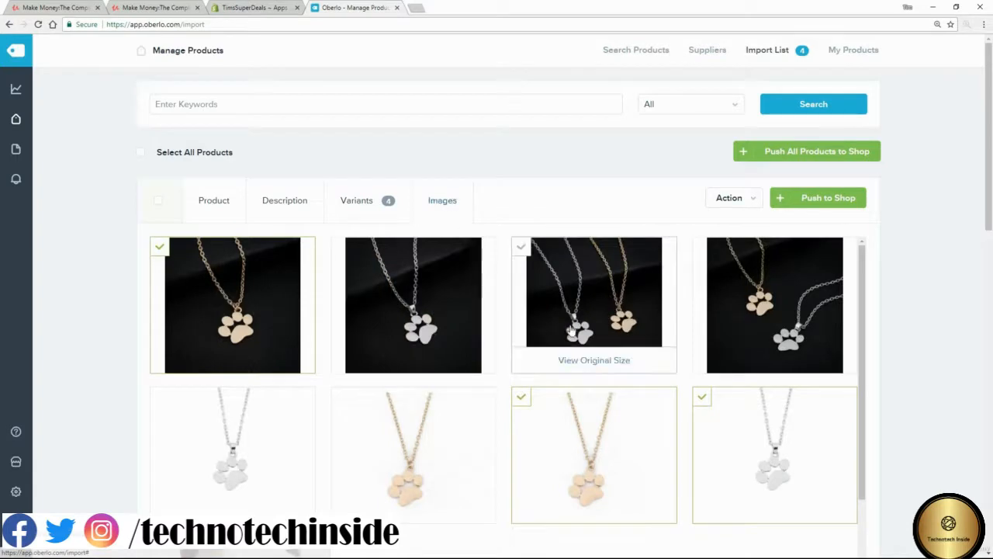
pyautogui.scroll(-5, 570, 331)
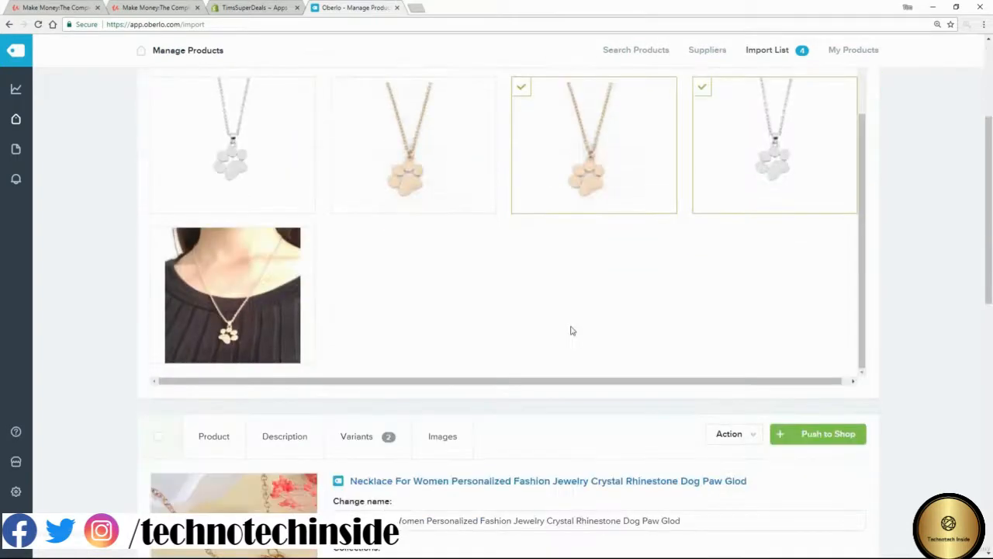
pyautogui.scroll(1, 570, 331)
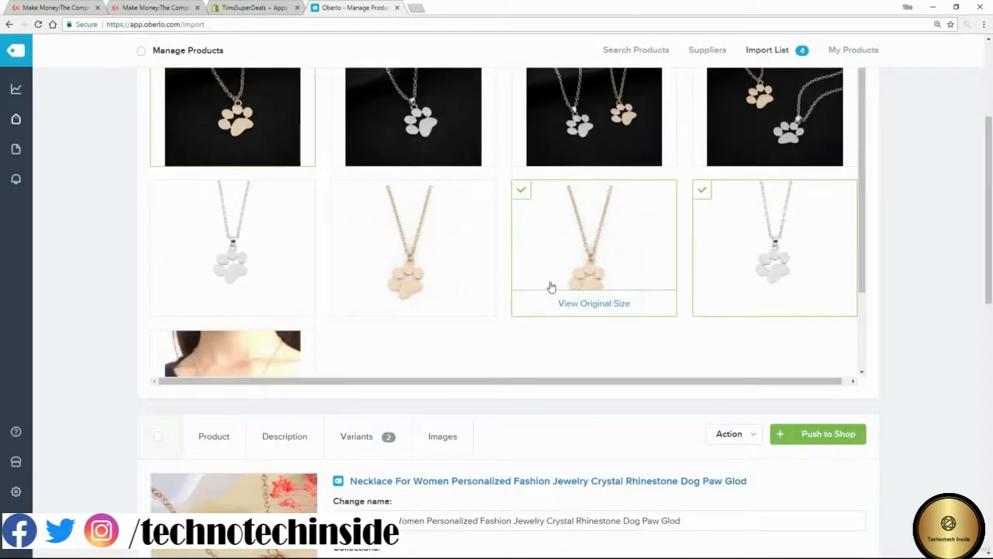
pyautogui.scroll(2, 551, 284)
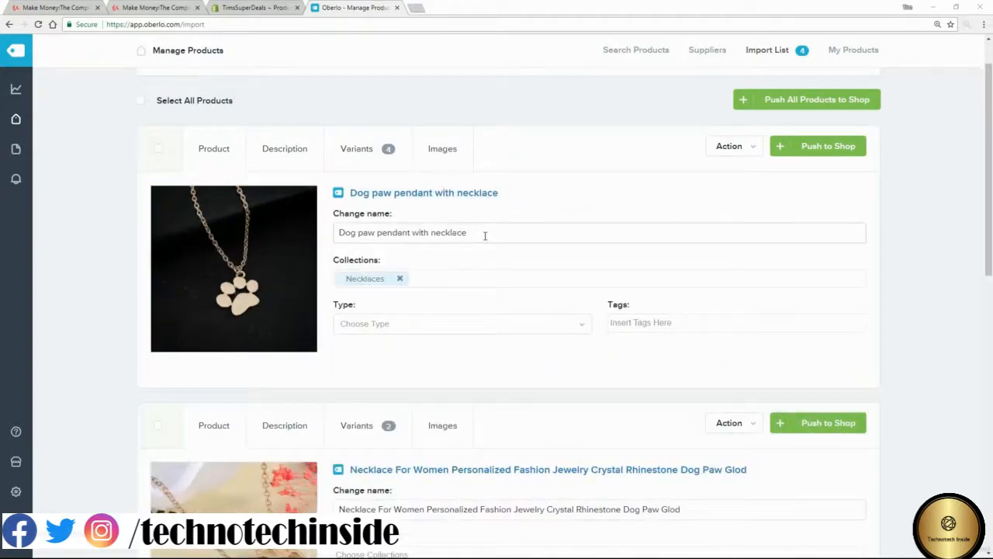
# Step: Check the dog paw pendant's edited name, sale description, variant prices and selected images before importing it
pyautogui.moveTo(482, 234); pyautogui.dragTo(331, 236)
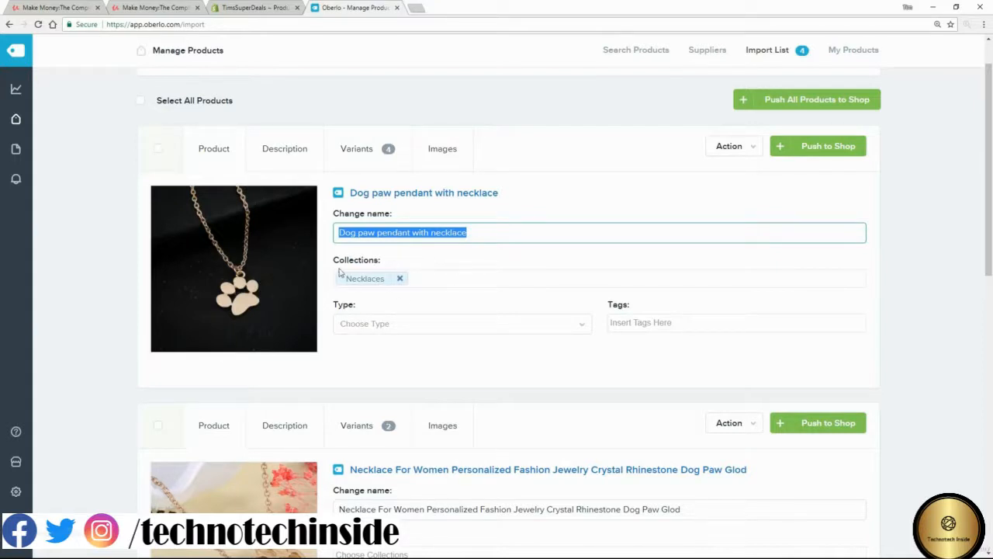
pyautogui.click(284, 149)
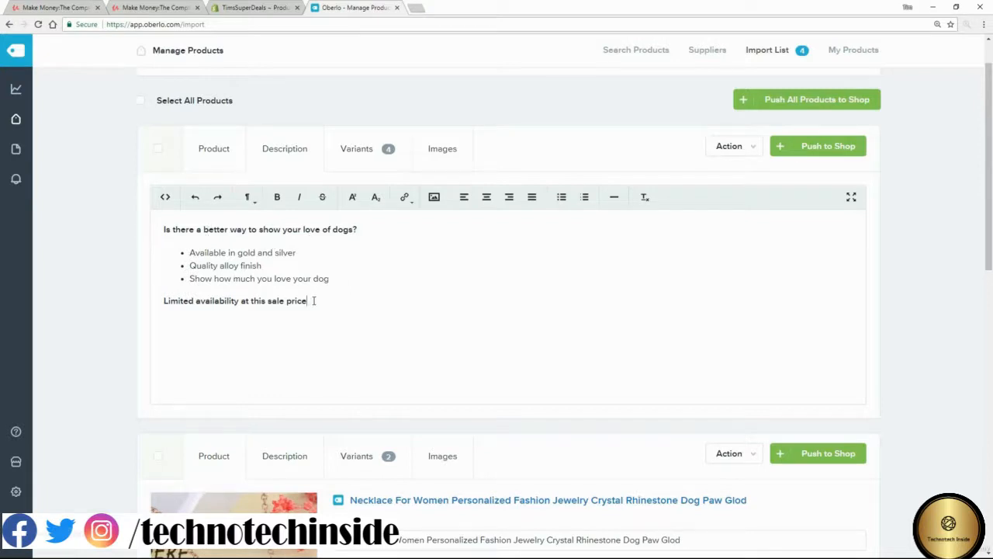
pyautogui.moveTo(313, 300); pyautogui.dragTo(151, 302)
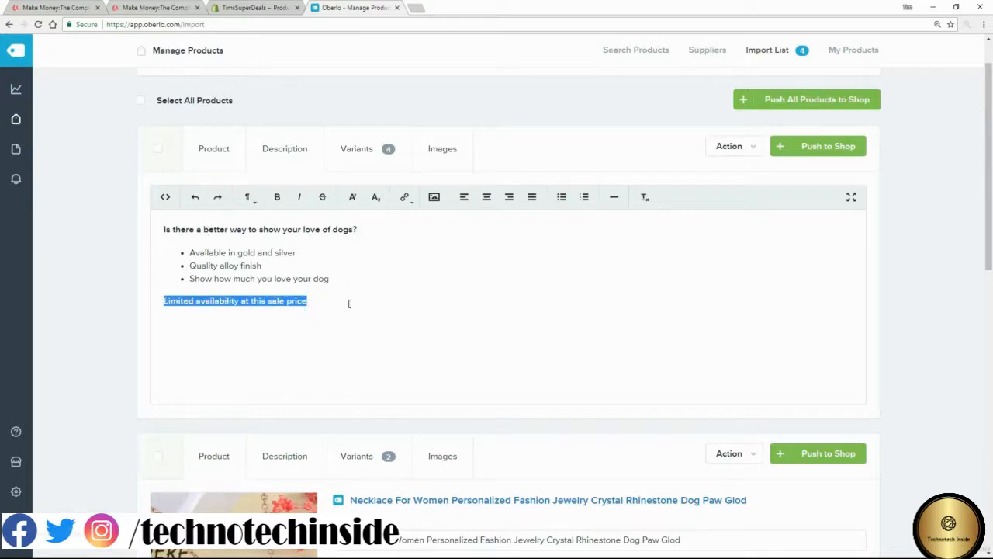
pyautogui.click(370, 153)
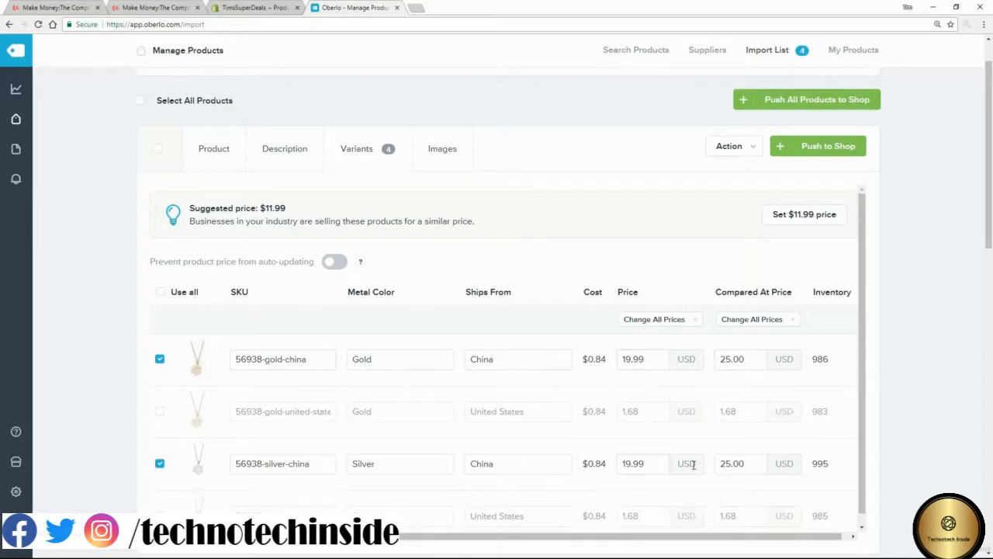
pyautogui.click(449, 154)
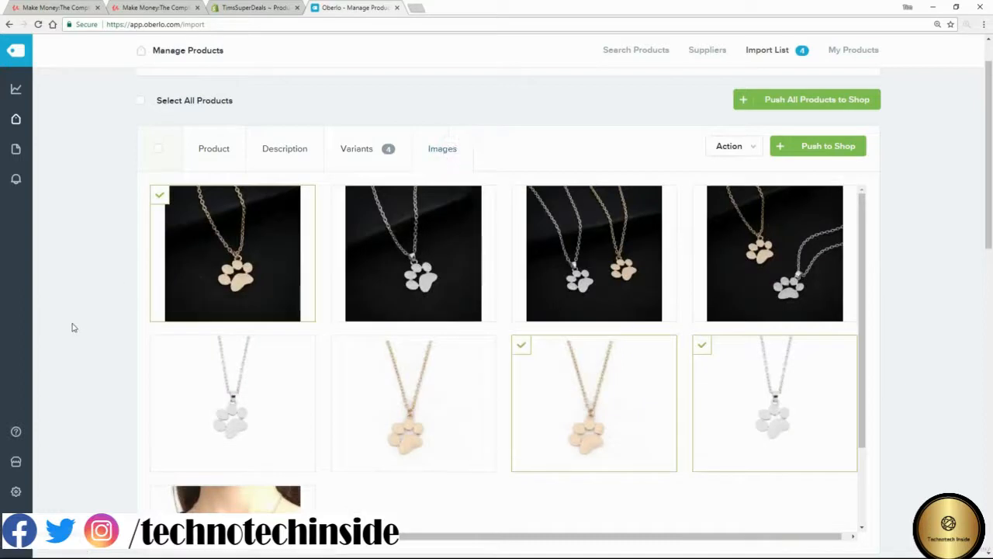
pyautogui.scroll(-2, 105, 332)
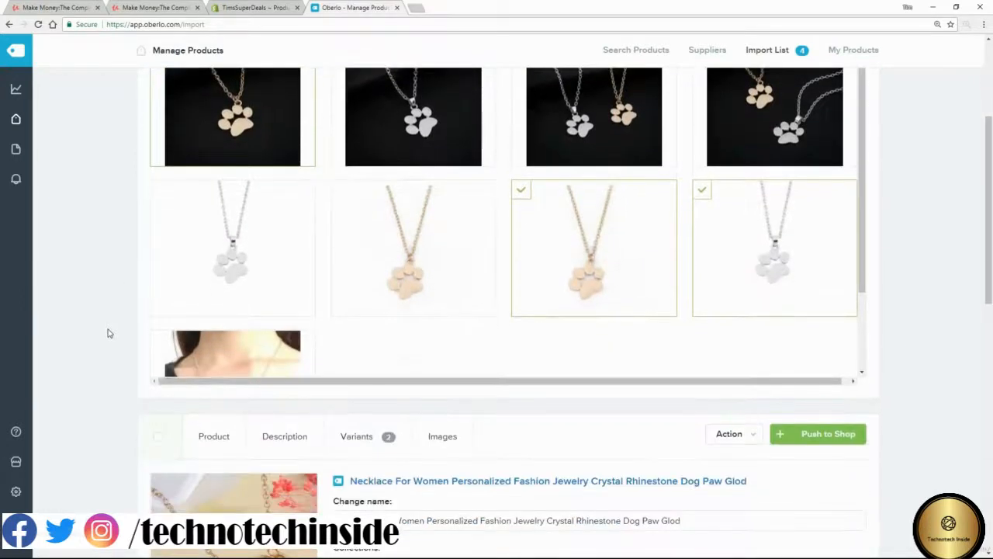
pyautogui.scroll(1, 101, 339)
pyautogui.scroll(1, 101, 339)
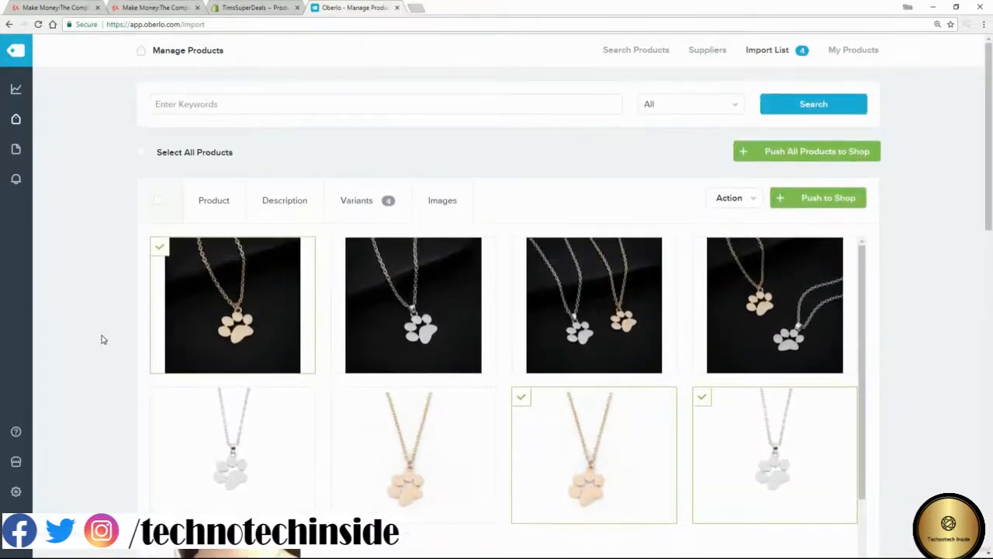
# Step: Push the dog paw pendant with necklace to the shop and open the list of imported products
pyautogui.click(221, 205)
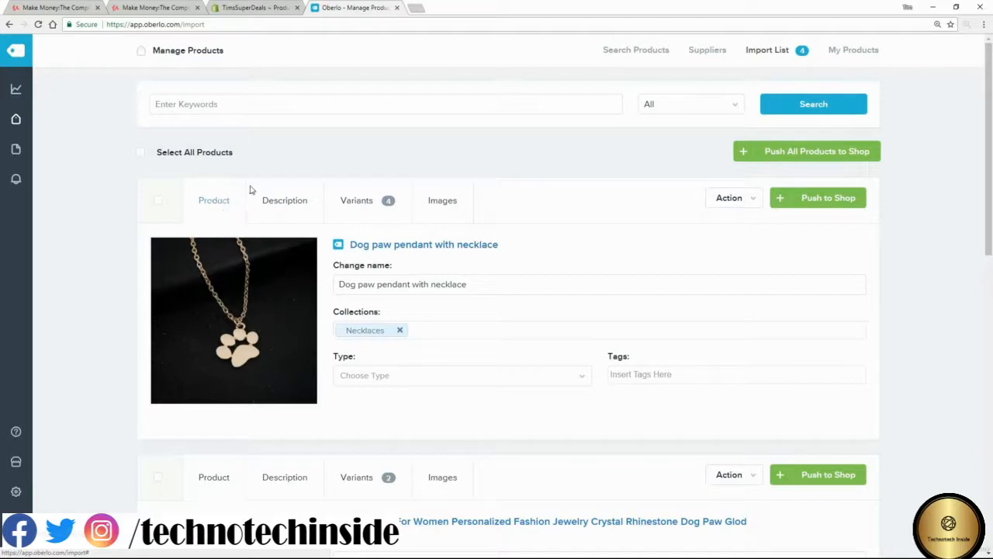
pyautogui.click(838, 201)
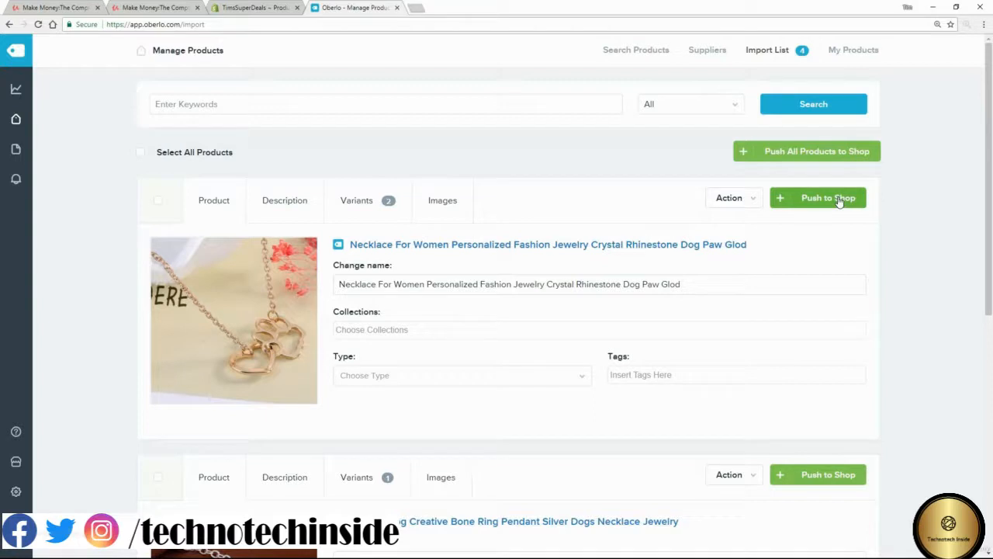
pyautogui.moveTo(15, 118)
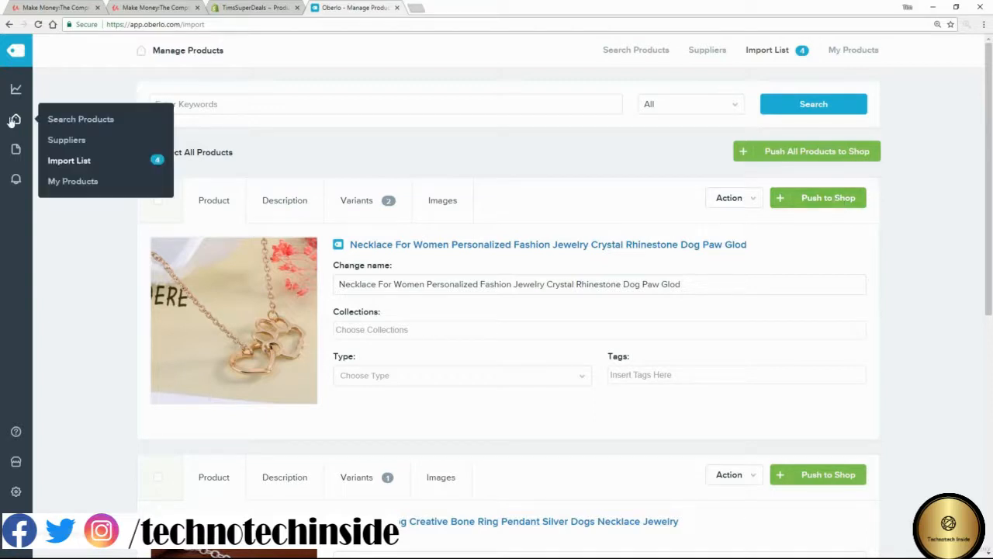
pyautogui.click(61, 184)
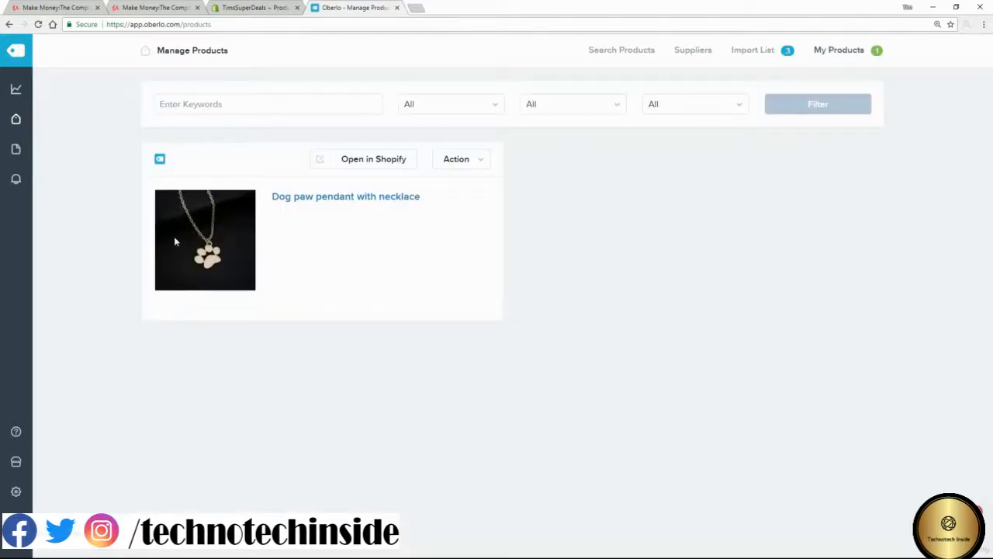
# Step: Switch to the Shopify admin, open the dog paw pendant product and review its title, description, collection, images and variants
pyautogui.click(247, 8)
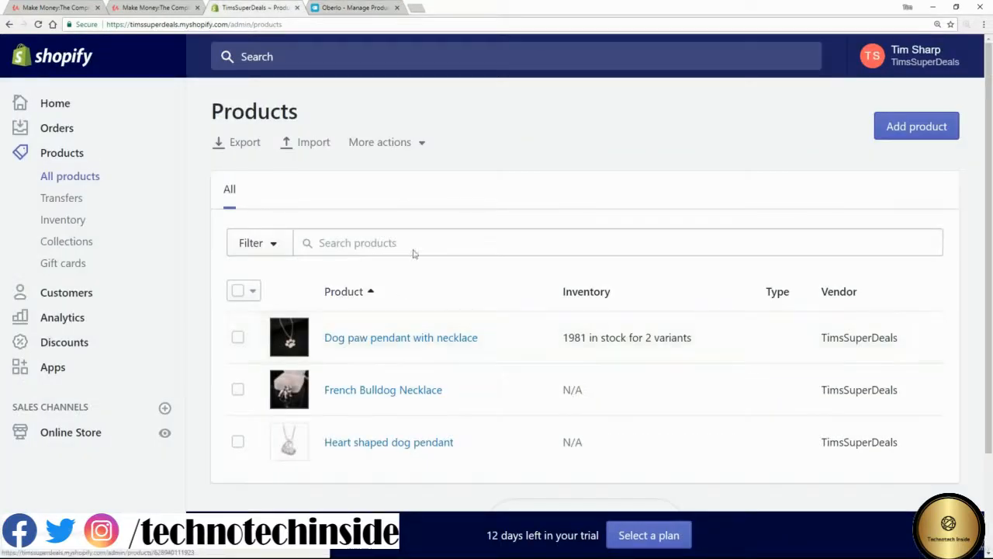
pyautogui.click(349, 342)
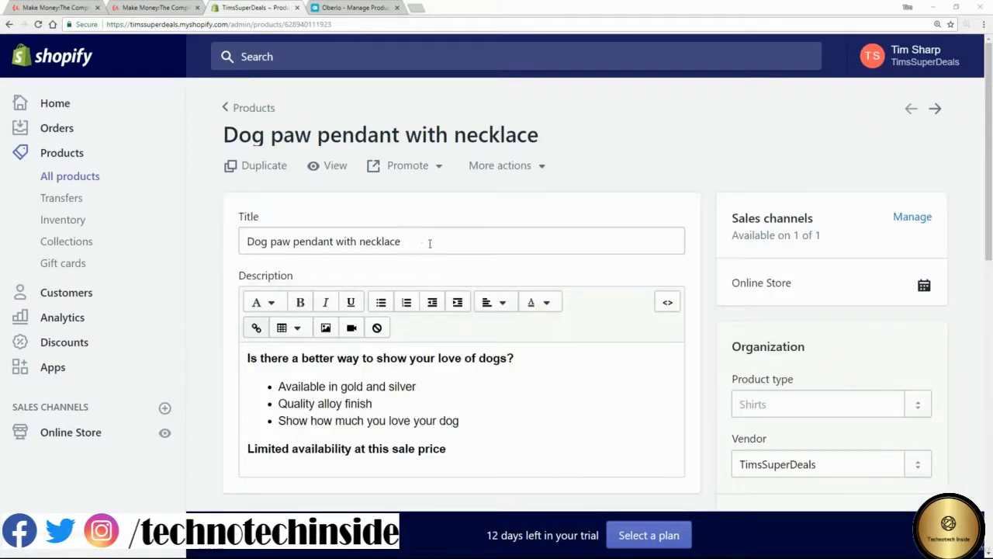
pyautogui.moveTo(429, 244); pyautogui.dragTo(250, 257)
pyautogui.scroll(-2, 433, 378)
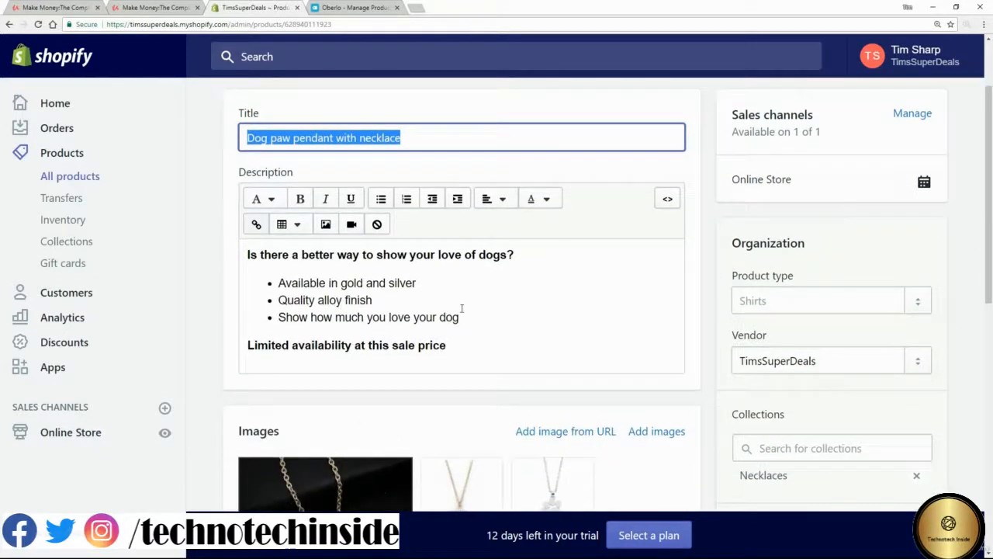
pyautogui.scroll(-3, 458, 310)
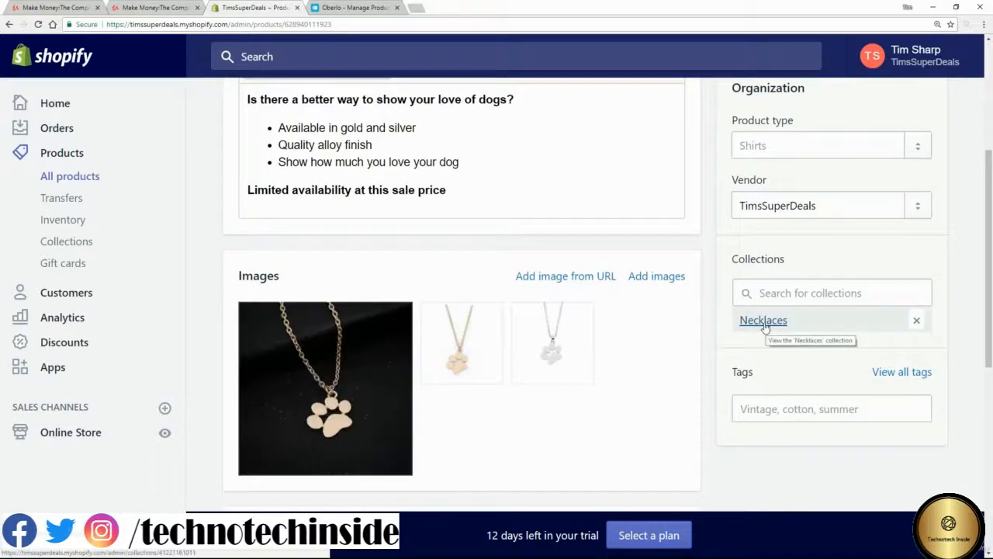
pyautogui.scroll(-5, 448, 399)
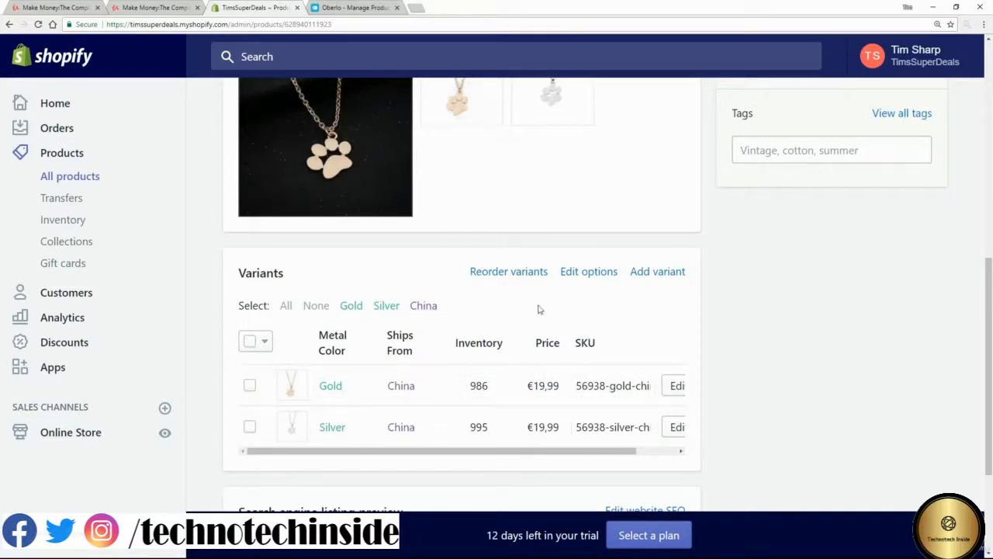
# Step: Delete the Ships From option from the dog paw pendant's variants and save the options
pyautogui.click(586, 273)
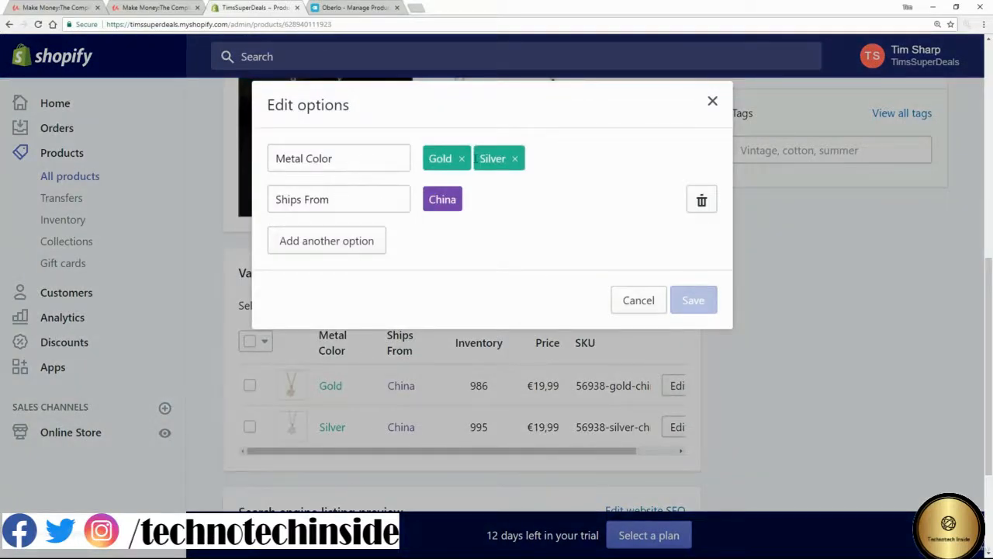
pyautogui.click(702, 200)
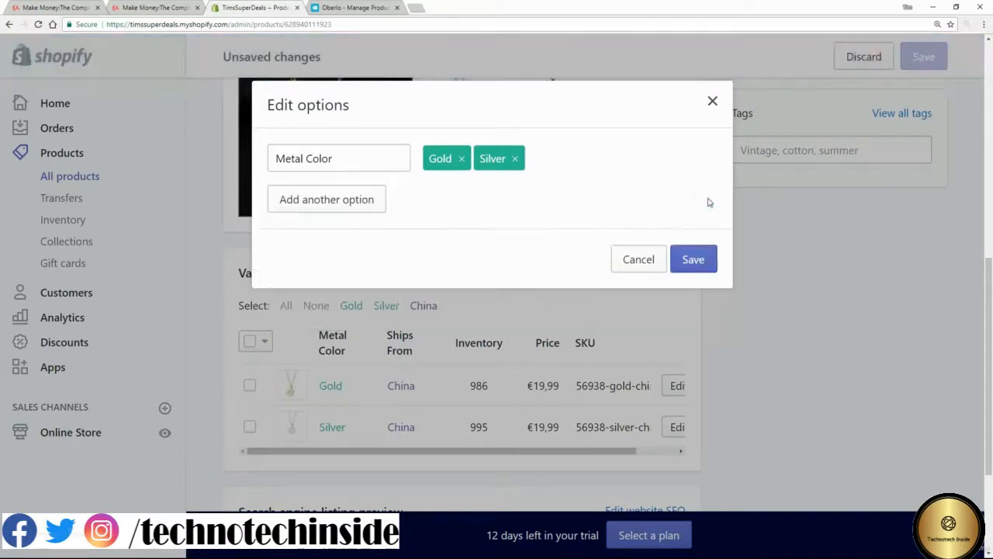
pyautogui.click(694, 258)
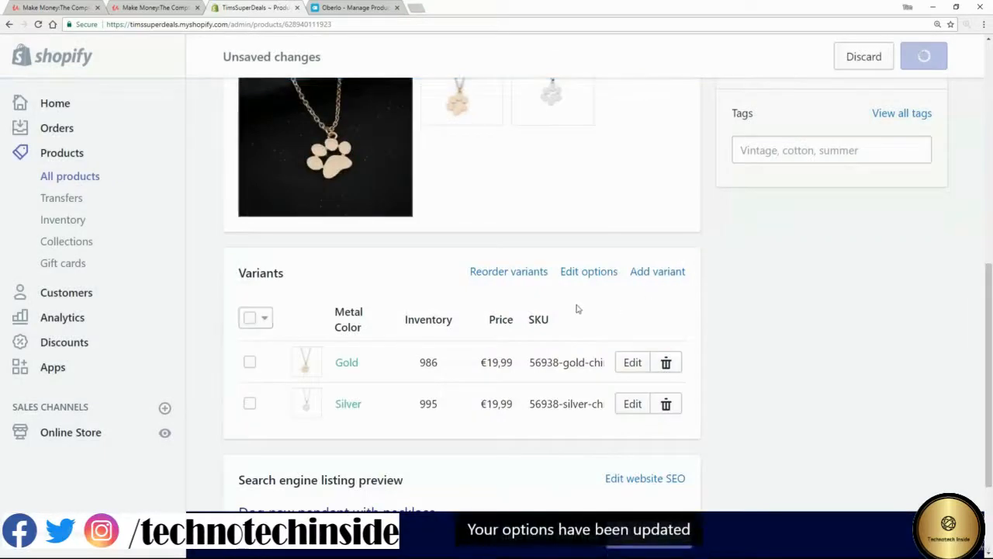
pyautogui.scroll(-2, 576, 309)
pyautogui.scroll(-1, 501, 348)
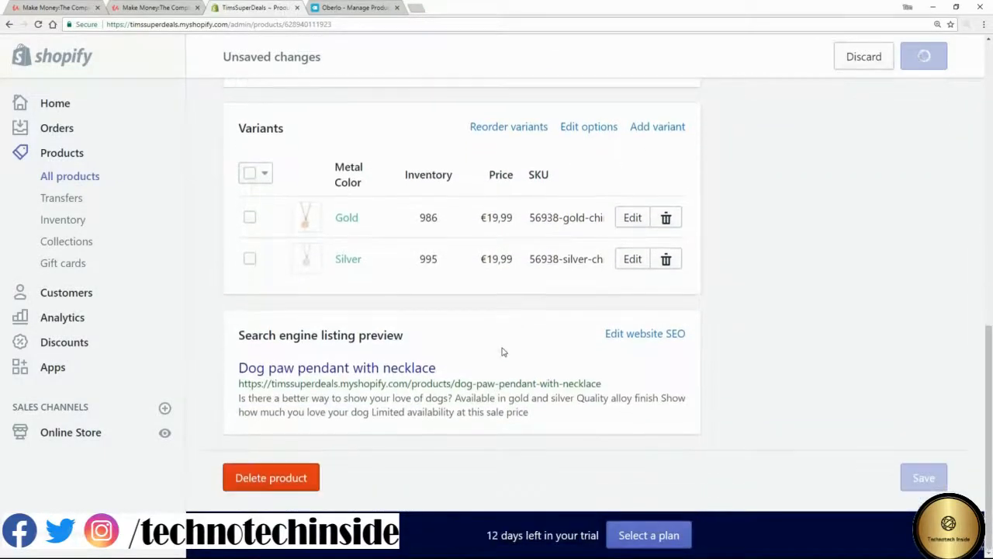
# Step: View the dog paw pendant in the online store and examine its images, sale price, metal color choices, description and reviews section
pyautogui.scroll(4, 552, 357)
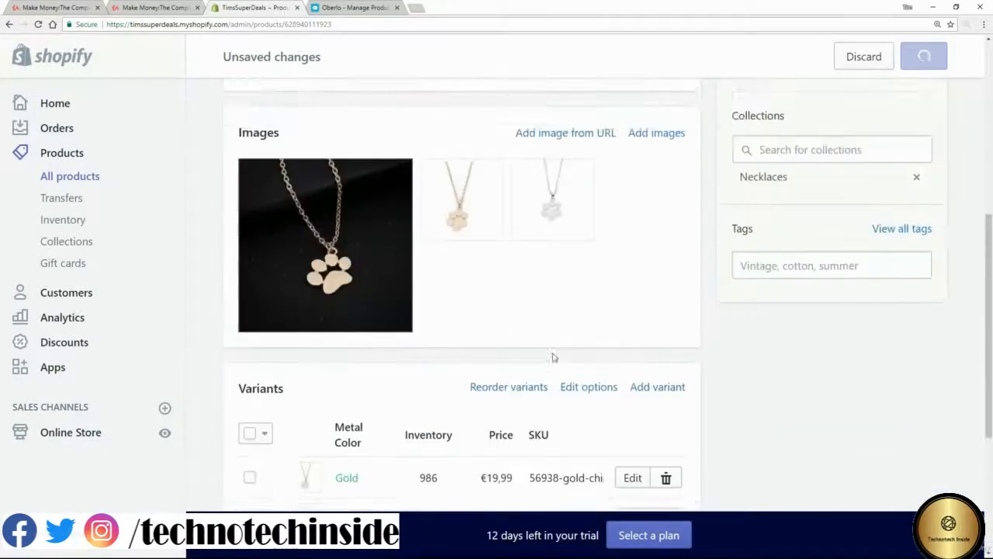
pyautogui.scroll(1, 553, 357)
pyautogui.moveTo(990, 250); pyautogui.dragTo(989, 93)
pyautogui.click(338, 169)
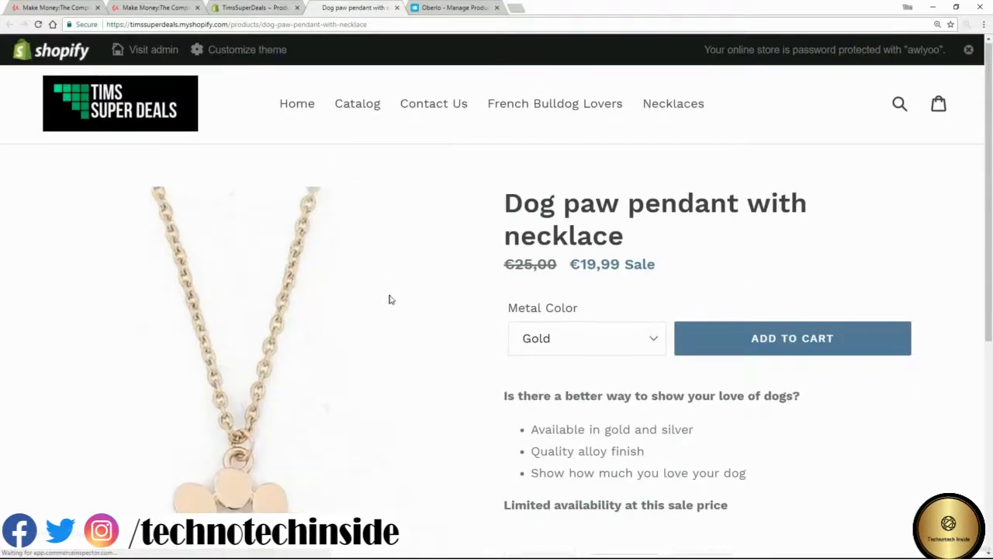
pyautogui.scroll(-2, 388, 297)
pyautogui.scroll(-1, 709, 264)
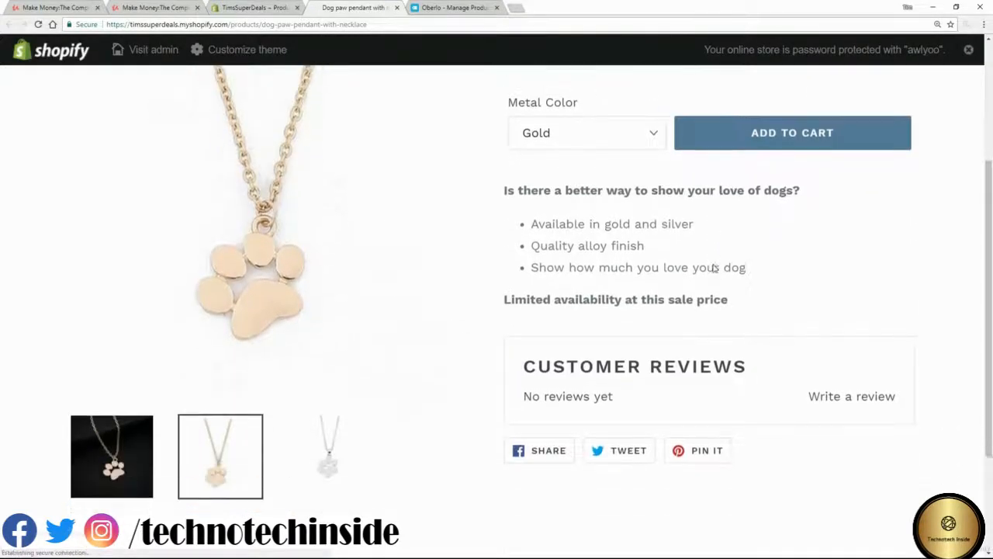
pyautogui.scroll(2, 626, 301)
pyautogui.click(647, 287)
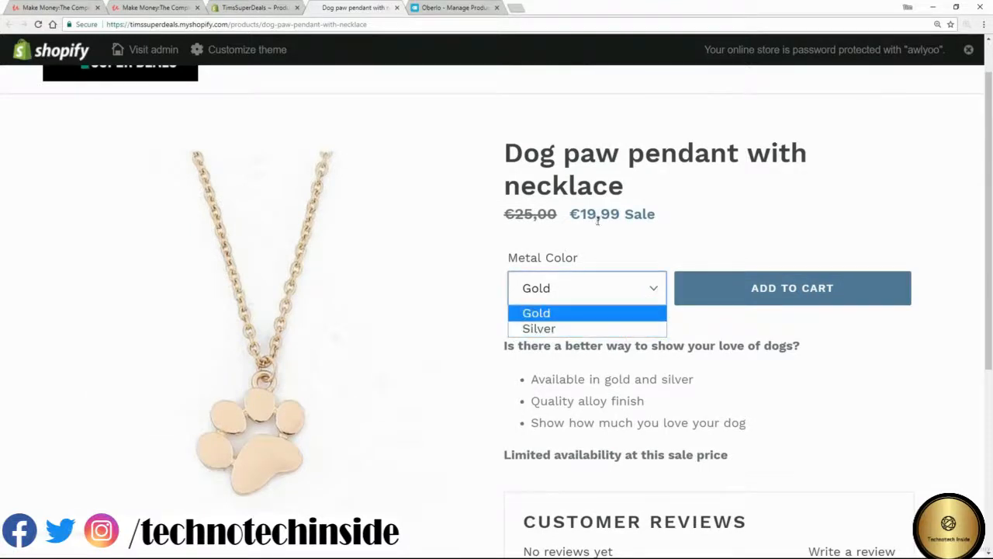
pyautogui.scroll(-4, 825, 355)
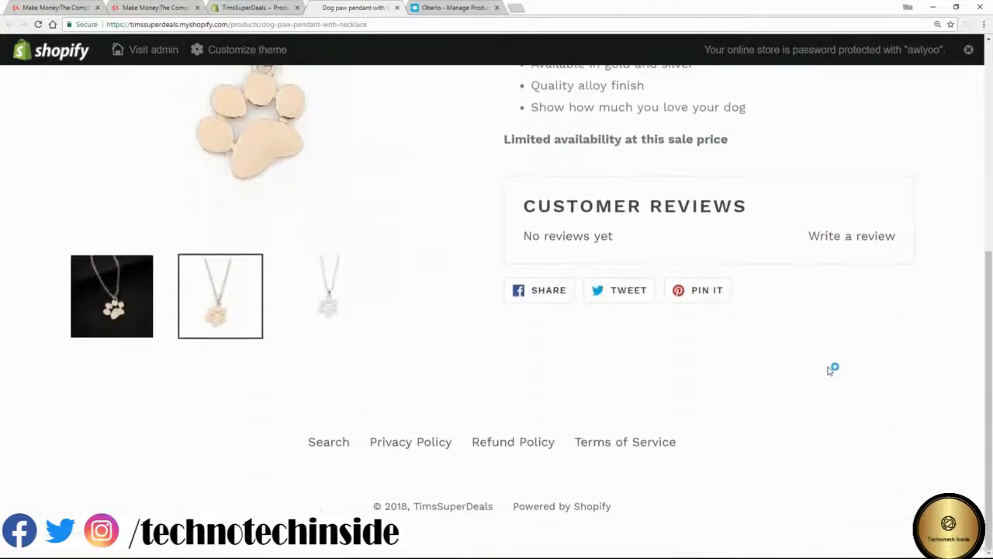
pyautogui.scroll(5, 828, 363)
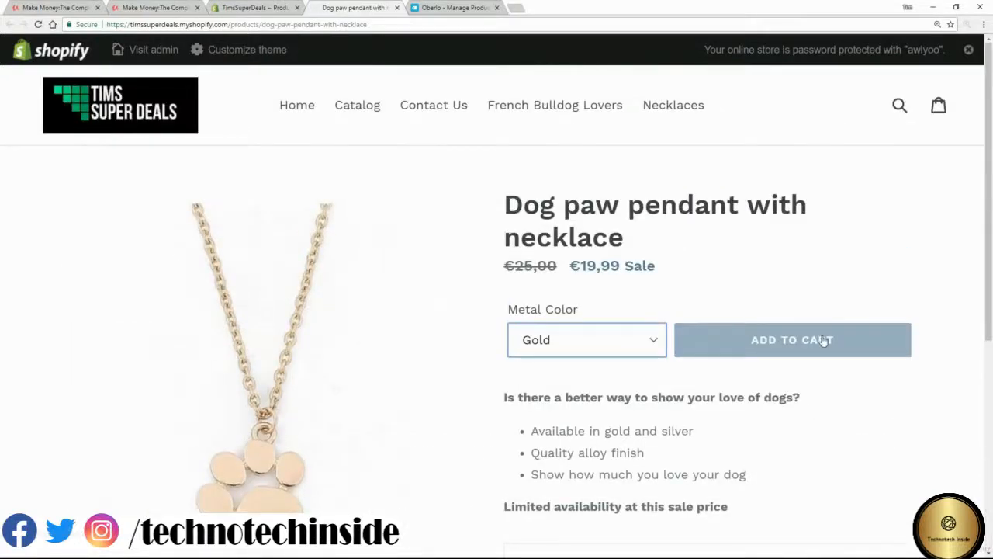